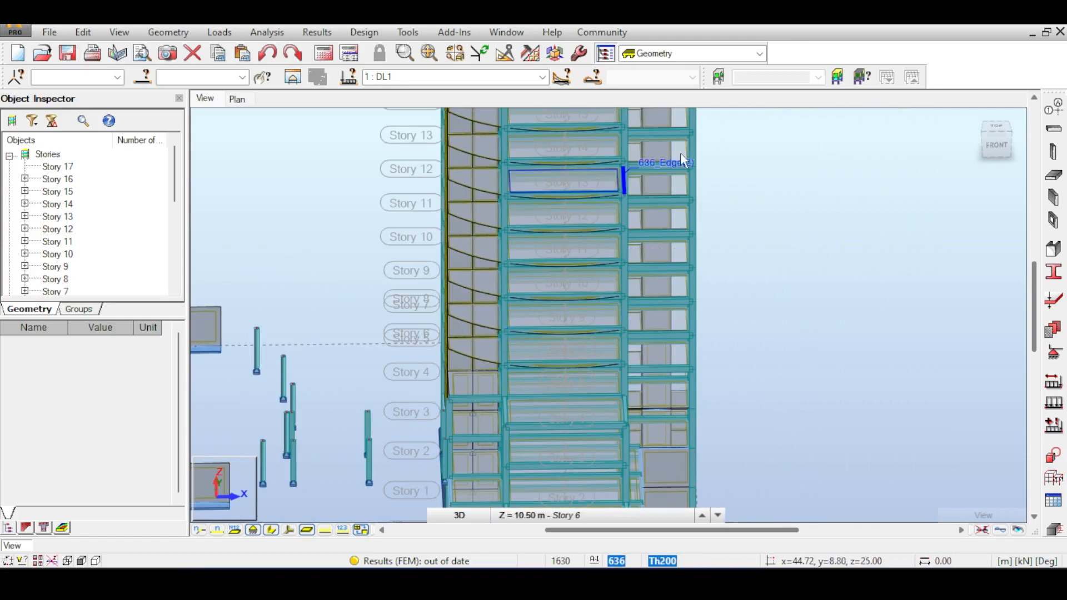
# Step: Delete the vertical stack of panels in the tower's outer wall story by story, from panel 824 at the top downward
pyautogui.moveTo(643, 170); pyautogui.dragTo(656, 174, button='middle')
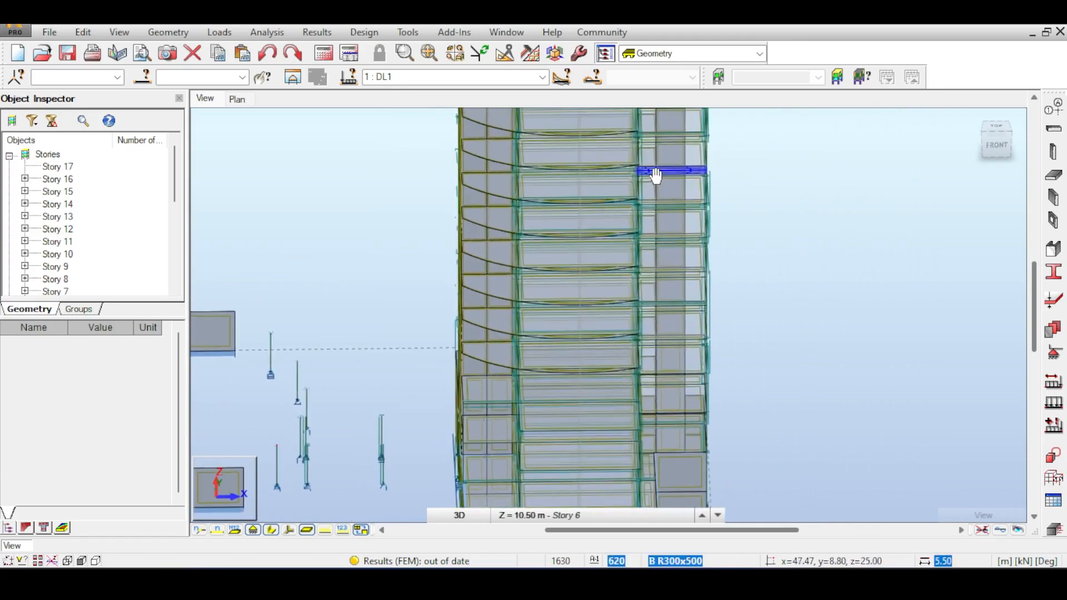
pyautogui.click(999, 147)
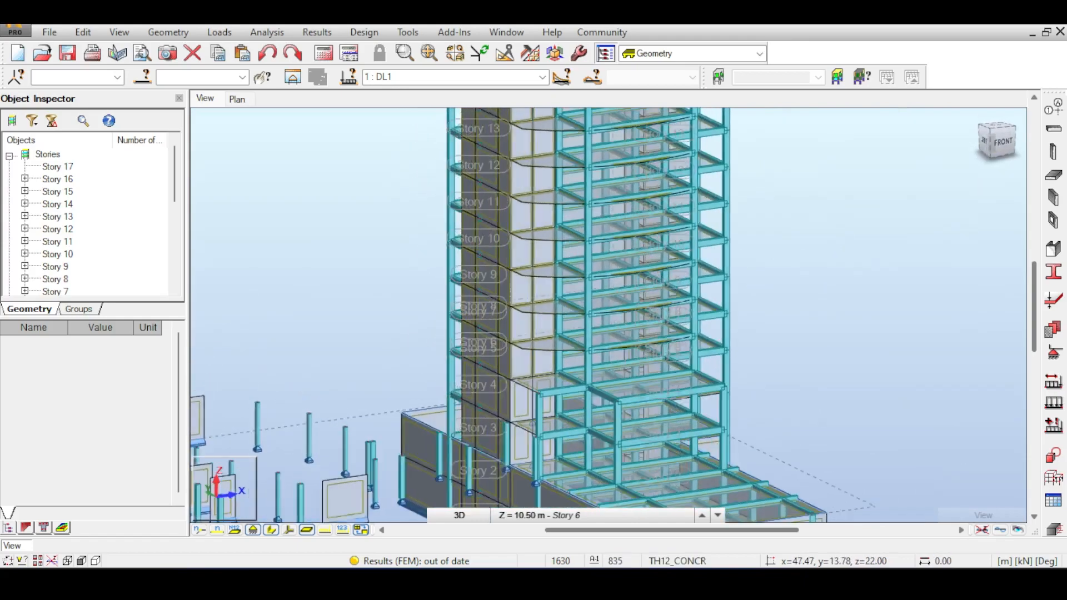
pyautogui.keyDown('shift'); pyautogui.moveTo(840, 146); pyautogui.dragTo(576, 132, button='middle'); pyautogui.keyUp('shift')
pyautogui.rightClick(525, 135)
pyautogui.click(523, 144)
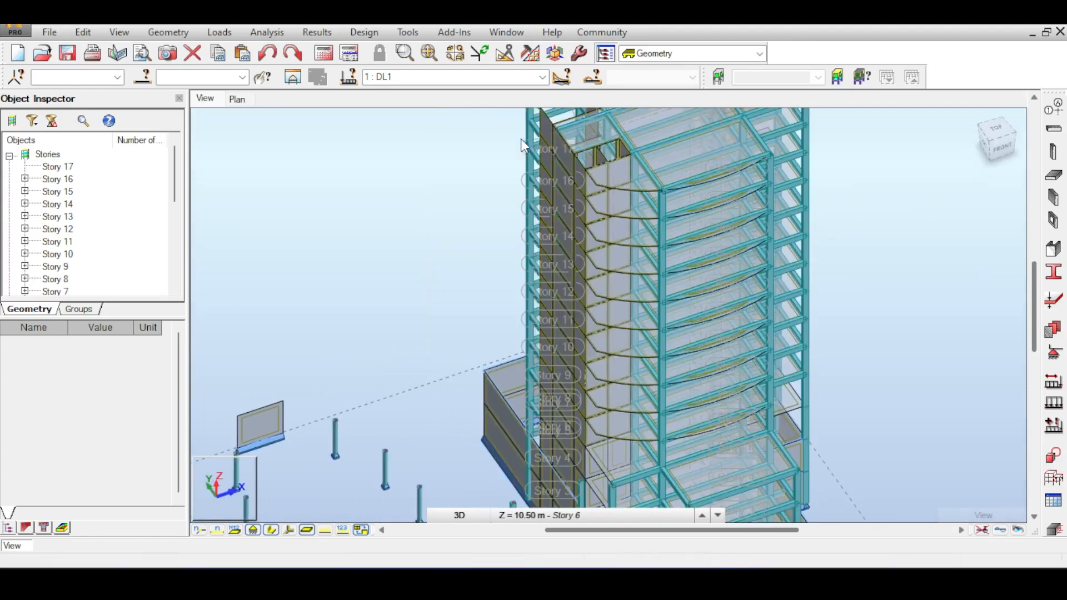
pyautogui.click(568, 159)
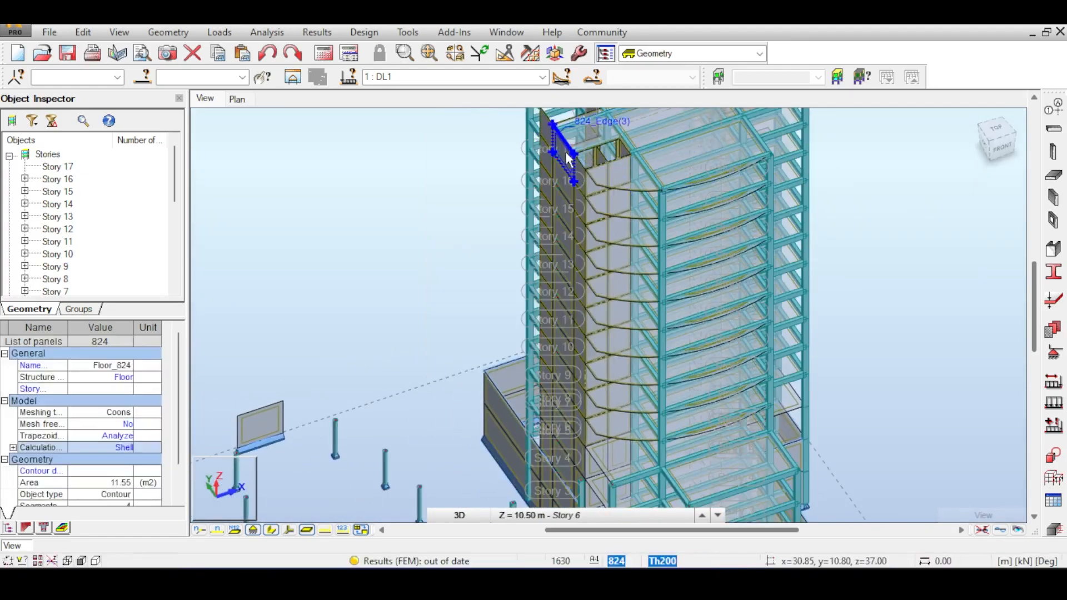
pyautogui.click(564, 199)
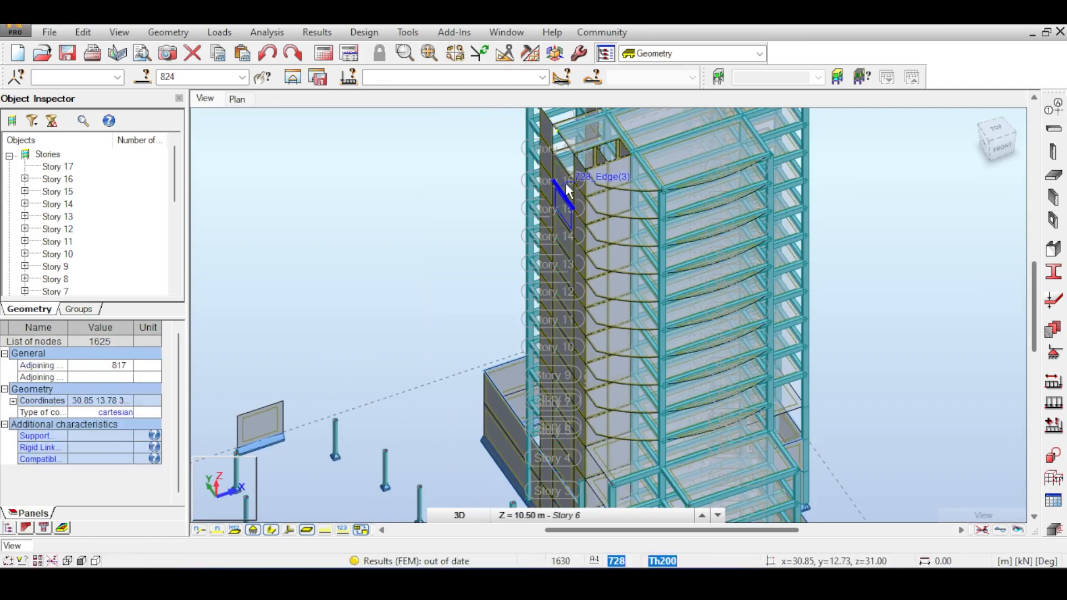
pyautogui.click(568, 190)
pyautogui.click(566, 212)
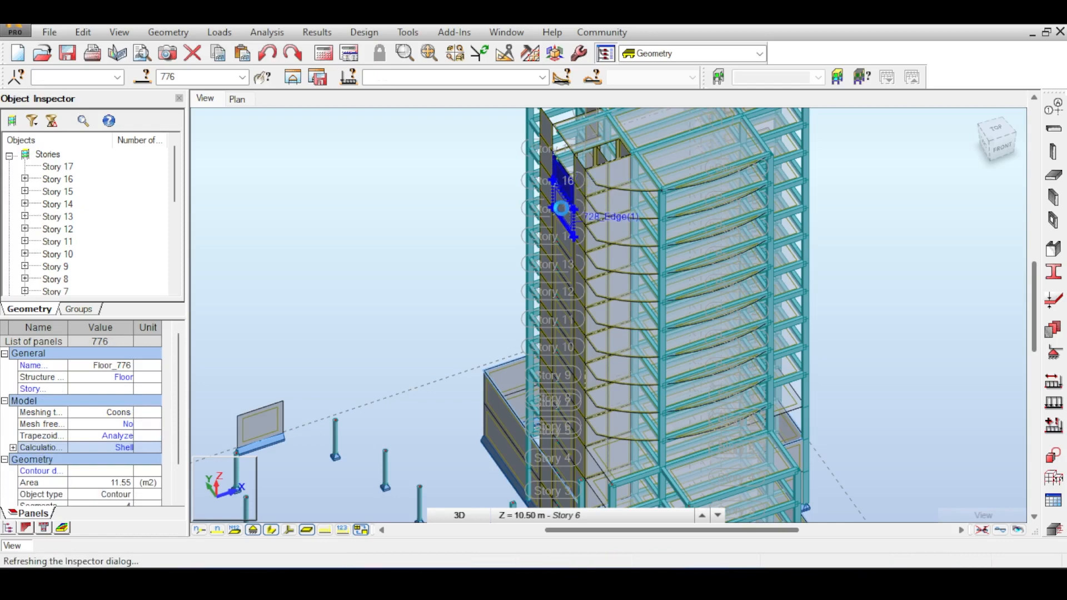
pyautogui.click(566, 244)
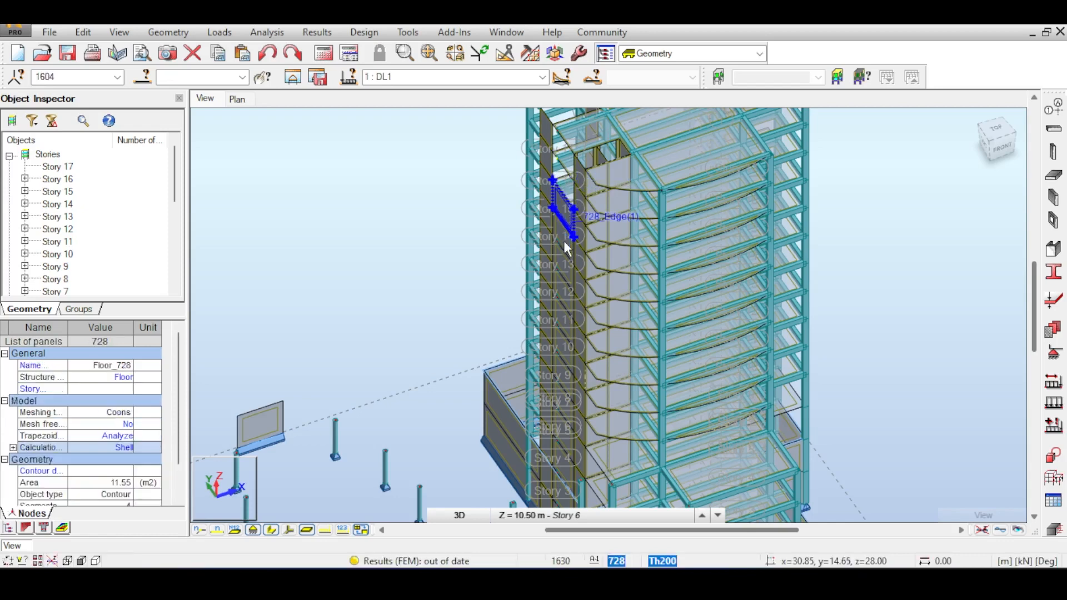
pyautogui.click(566, 249)
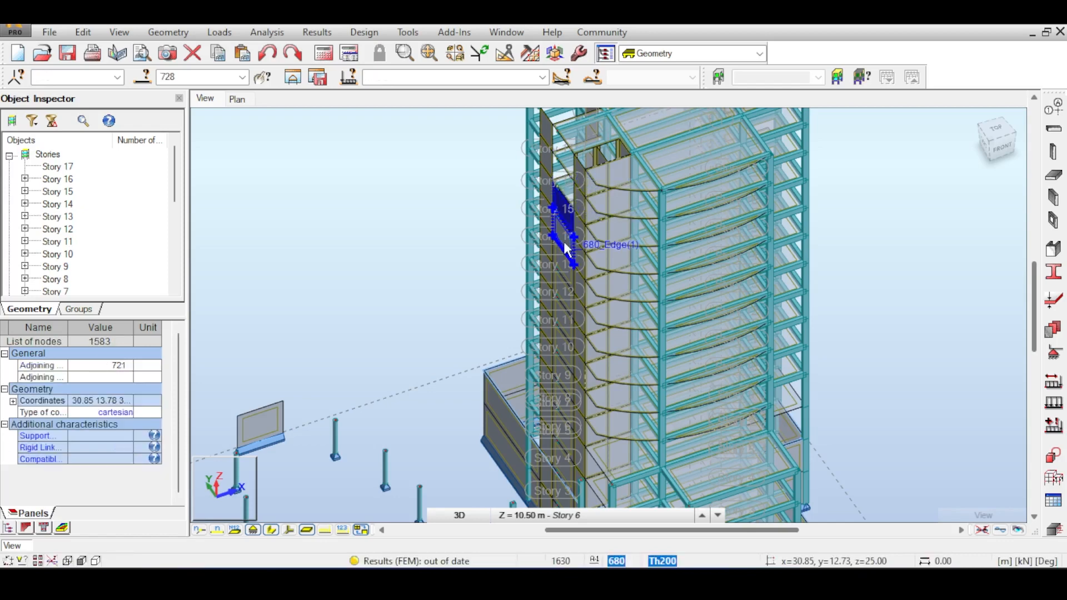
pyautogui.click(563, 272)
pyautogui.click(567, 274)
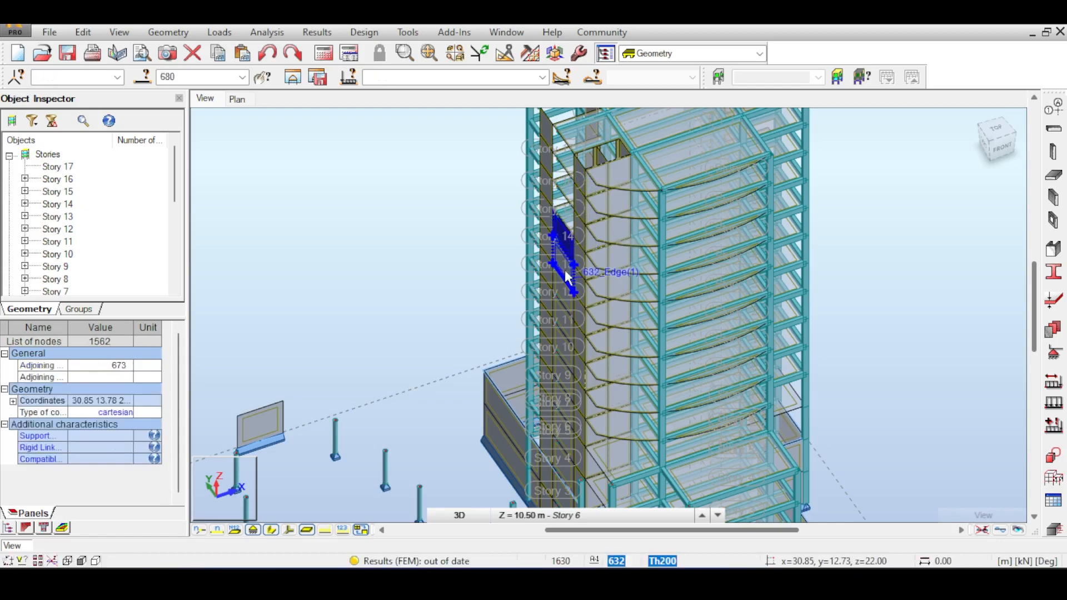
pyautogui.click(563, 299)
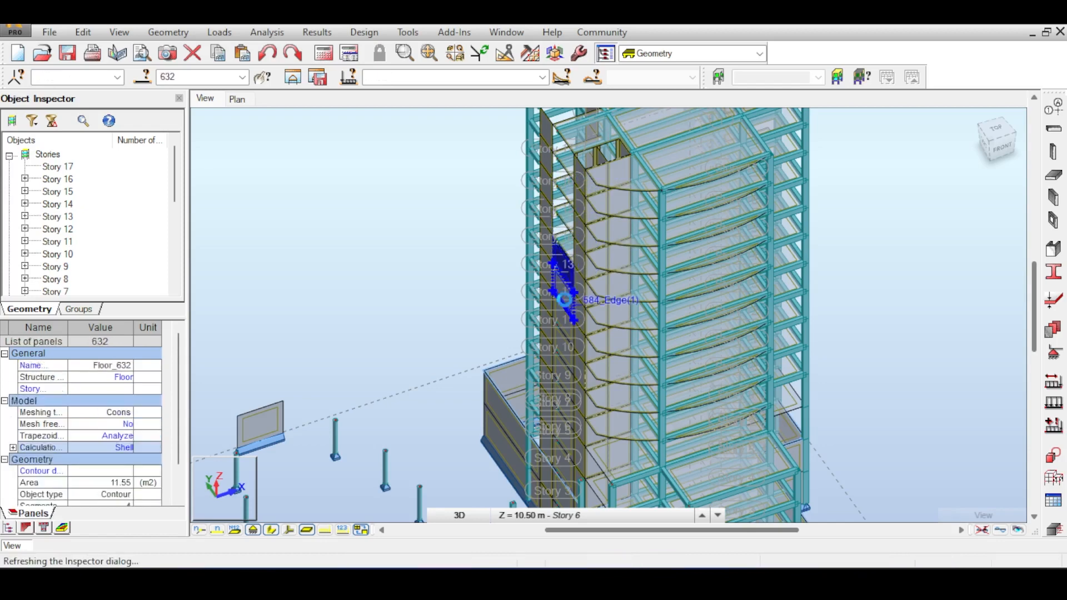
pyautogui.click(568, 329)
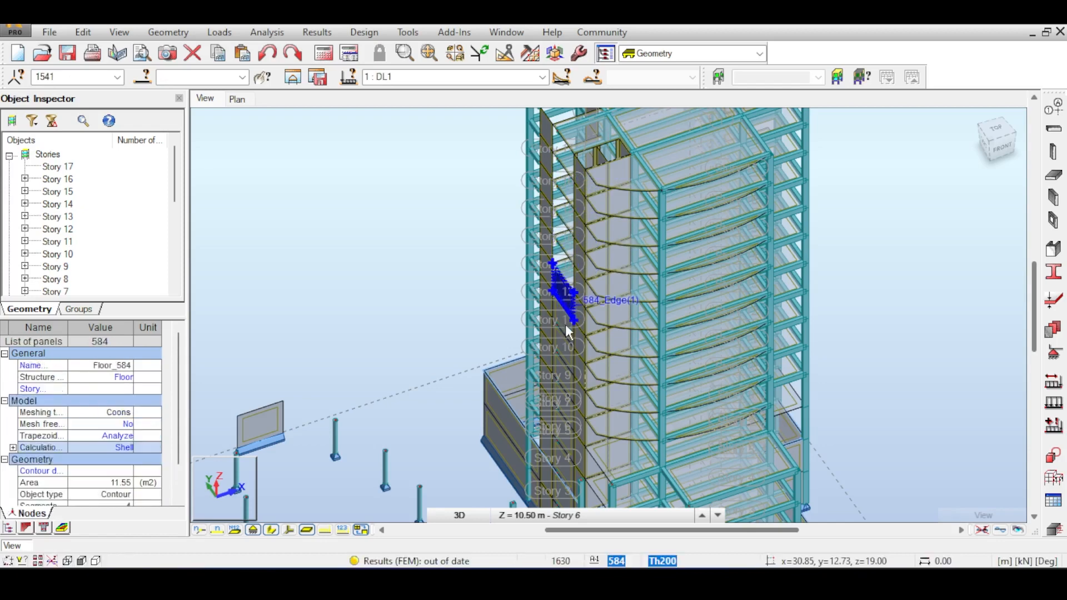
pyautogui.click(565, 382)
pyautogui.click(568, 388)
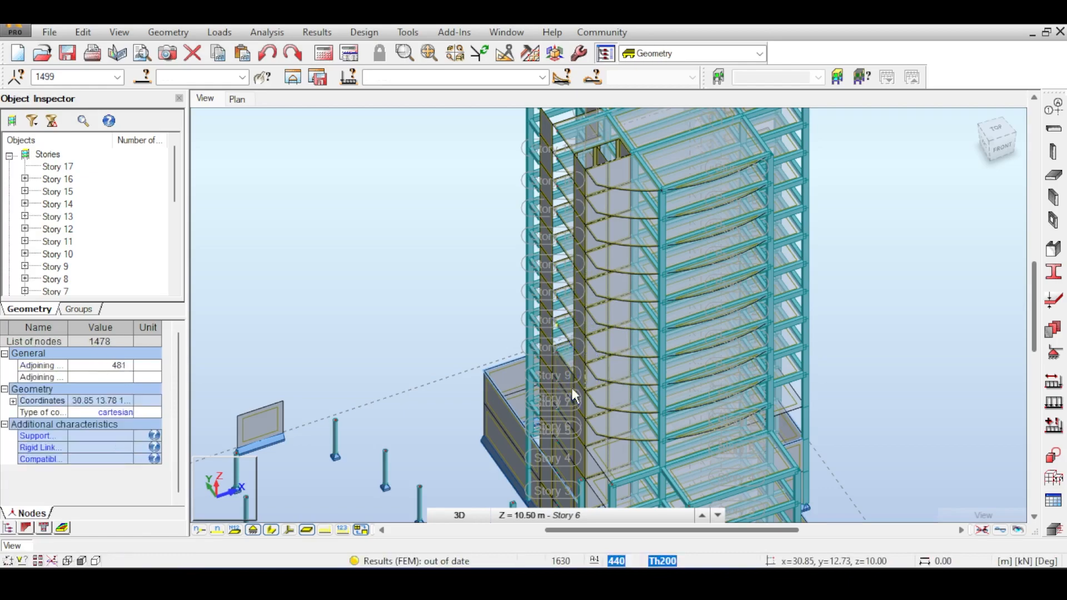
pyautogui.click(553, 422)
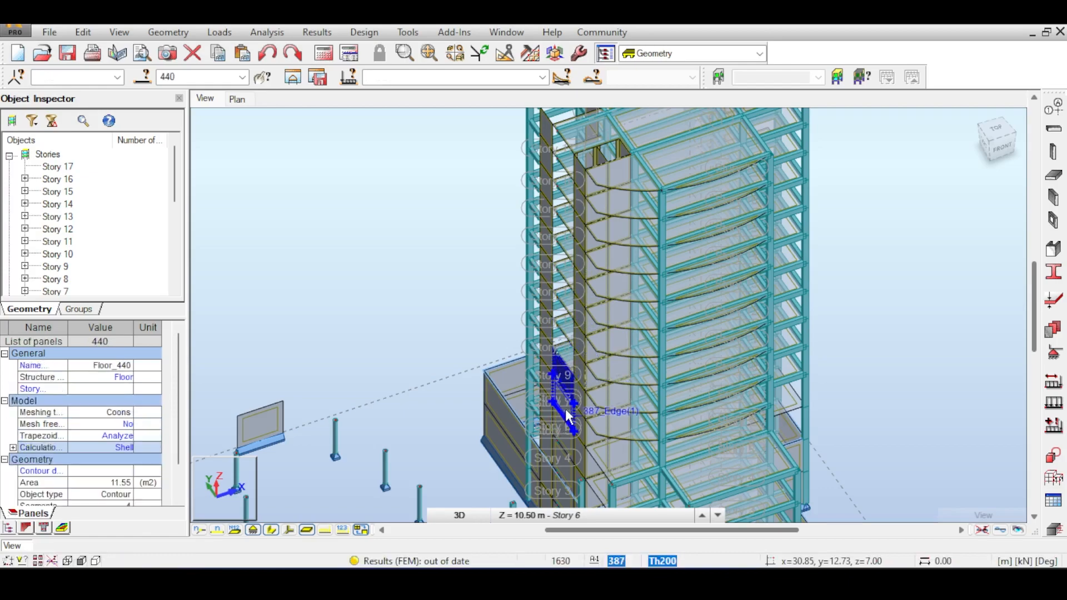
pyautogui.click(569, 422)
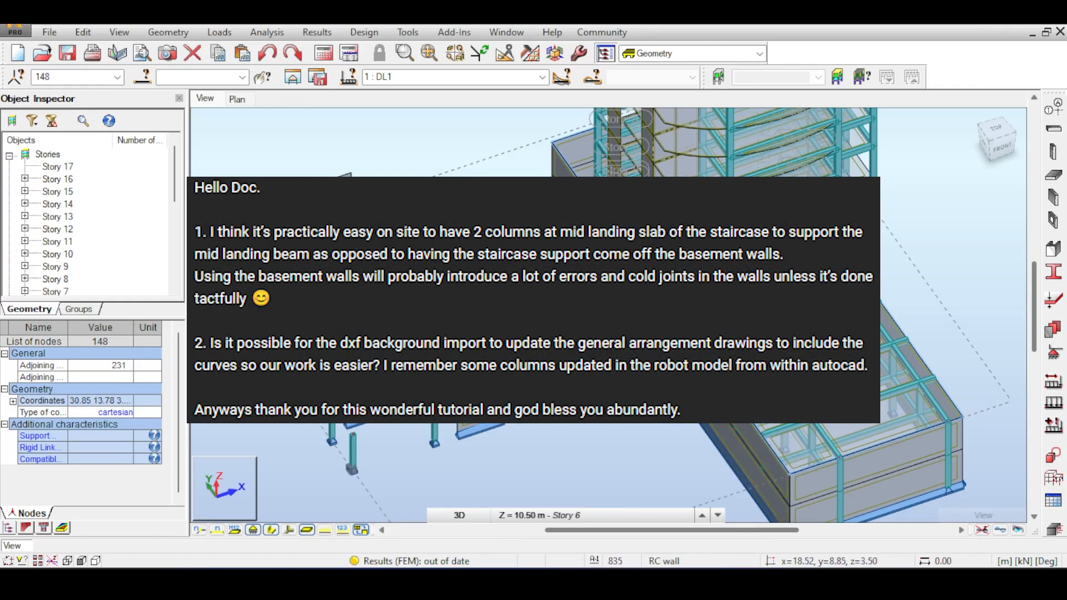
pyautogui.moveTo(368, 203); pyautogui.dragTo(435, 207, button='middle')
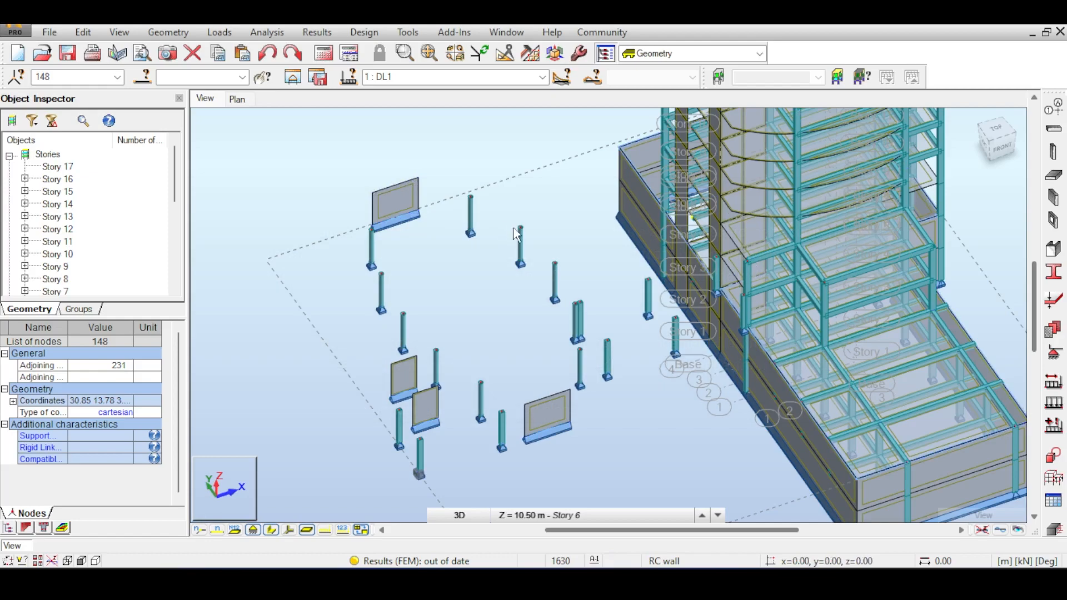
pyautogui.moveTo(947, 267); pyautogui.dragTo(855, 309, button='middle')
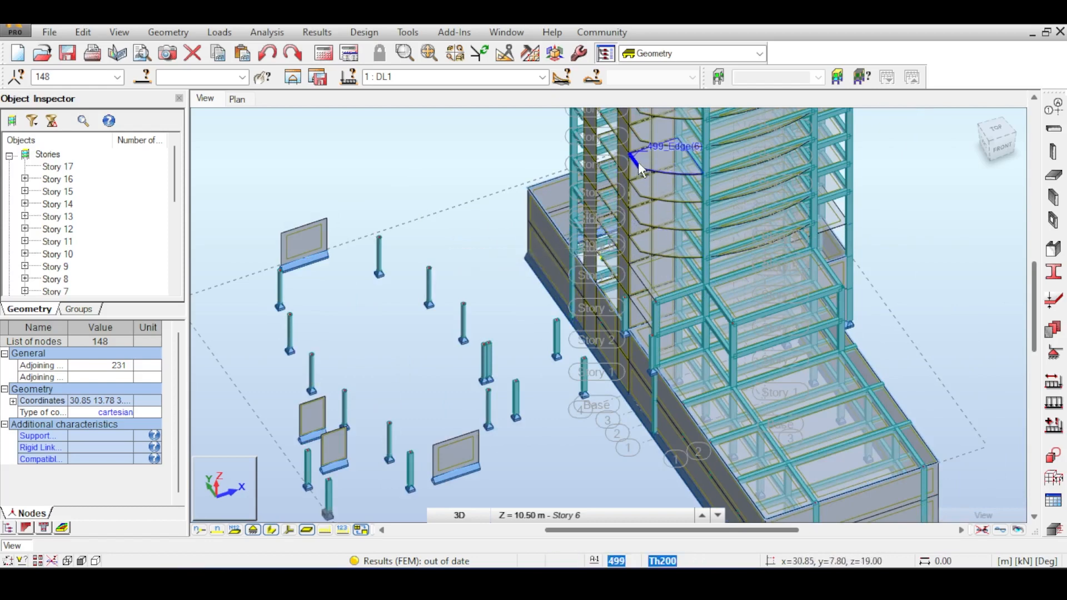
pyautogui.moveTo(376, 241); pyautogui.dragTo(418, 176, button='middle')
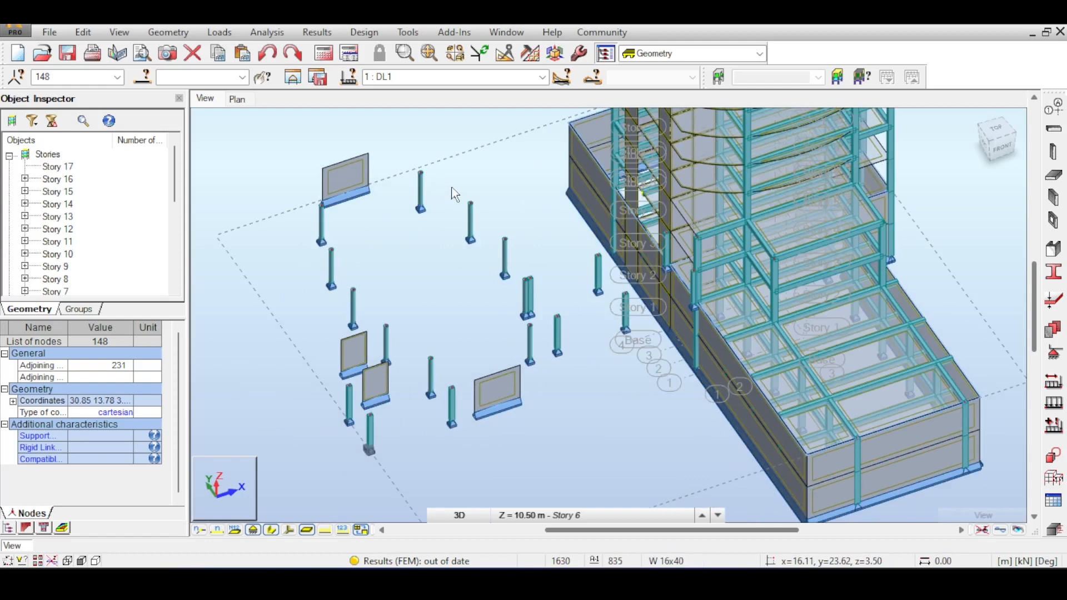
pyautogui.moveTo(490, 149); pyautogui.dragTo(507, 167, button='middle')
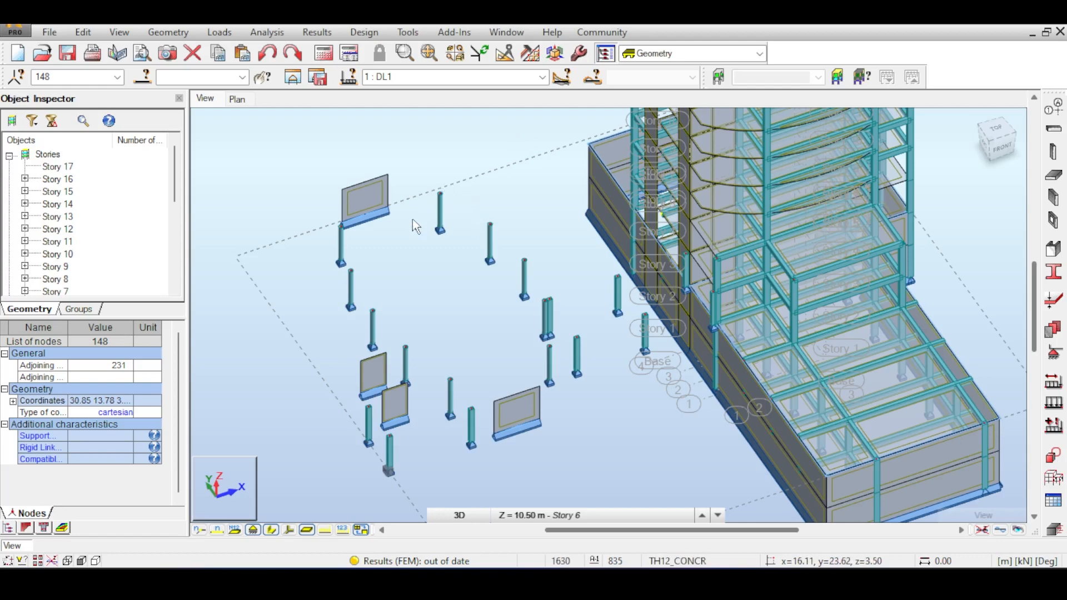
pyautogui.moveTo(412, 219); pyautogui.dragTo(469, 161, button='middle')
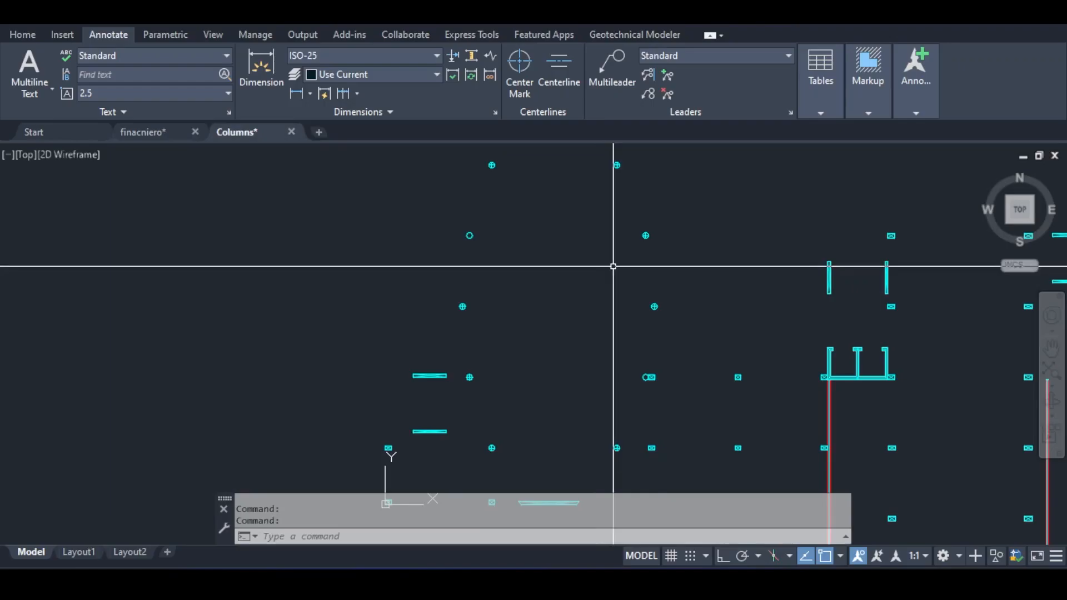
# Step: Switch to AutoCAD and select the curved walls on both sides of the oval exhibition hall in the finacniero drawing's first-level plan
pyautogui.scroll(3, 615, 261)
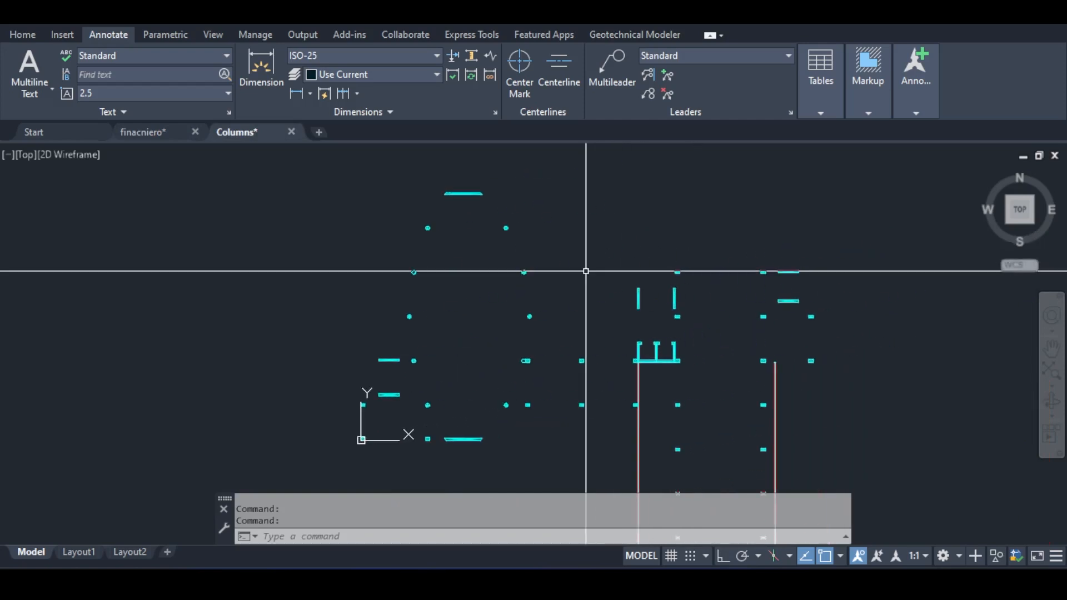
pyautogui.click(549, 527)
pyautogui.moveTo(342, 353)
pyautogui.mouseDown(button='middle')
pyautogui.moveTo(434, 305)
pyautogui.moveTo(429, 286)
pyautogui.mouseUp(button='middle')
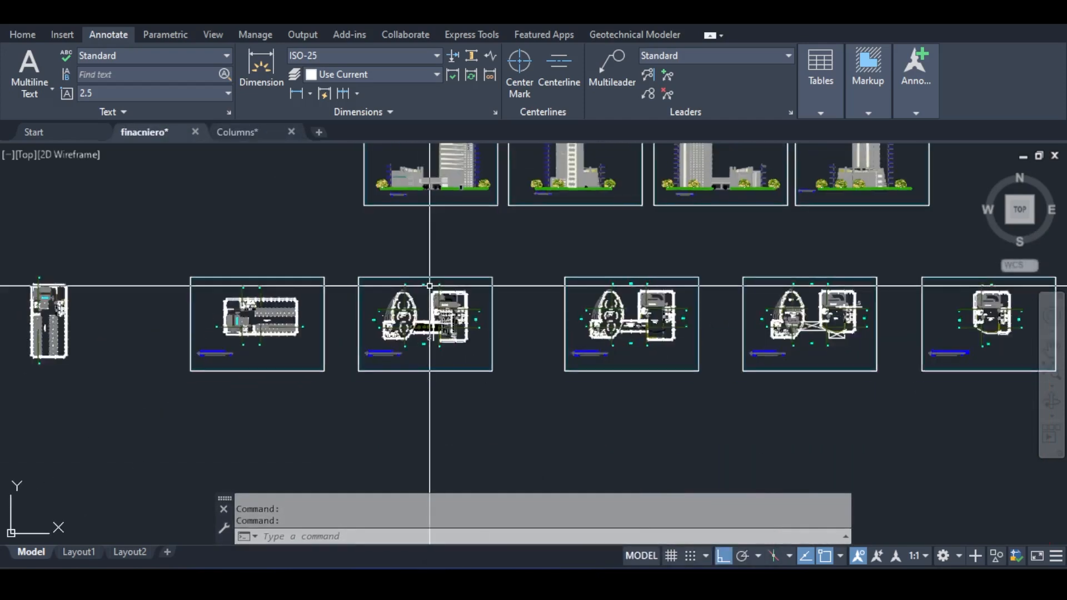
pyautogui.scroll(10, 429, 286)
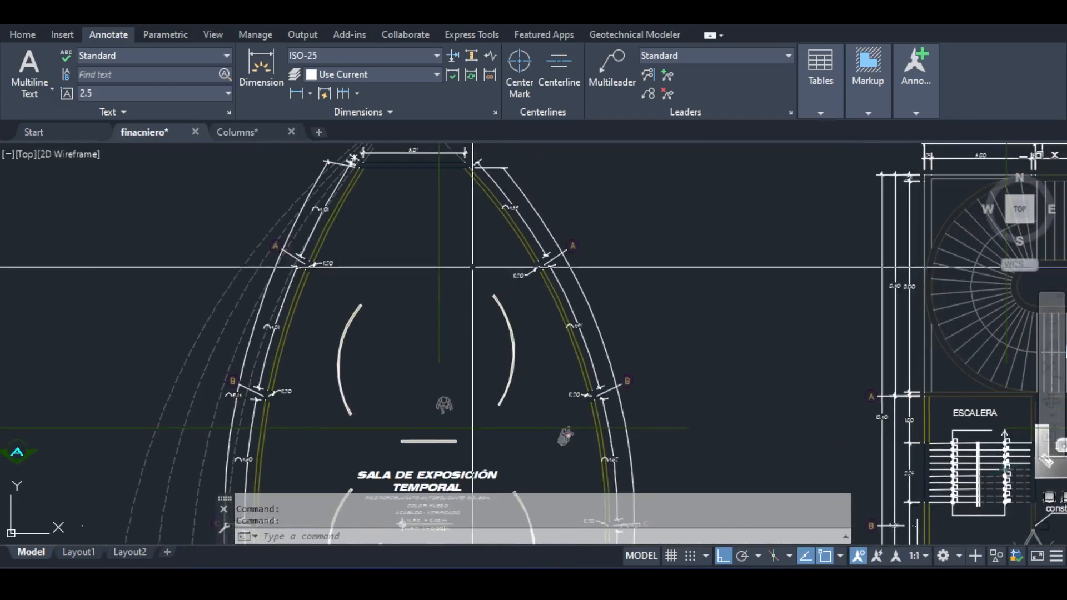
pyautogui.scroll(2, 473, 266)
pyautogui.click(520, 306)
pyautogui.click(534, 300)
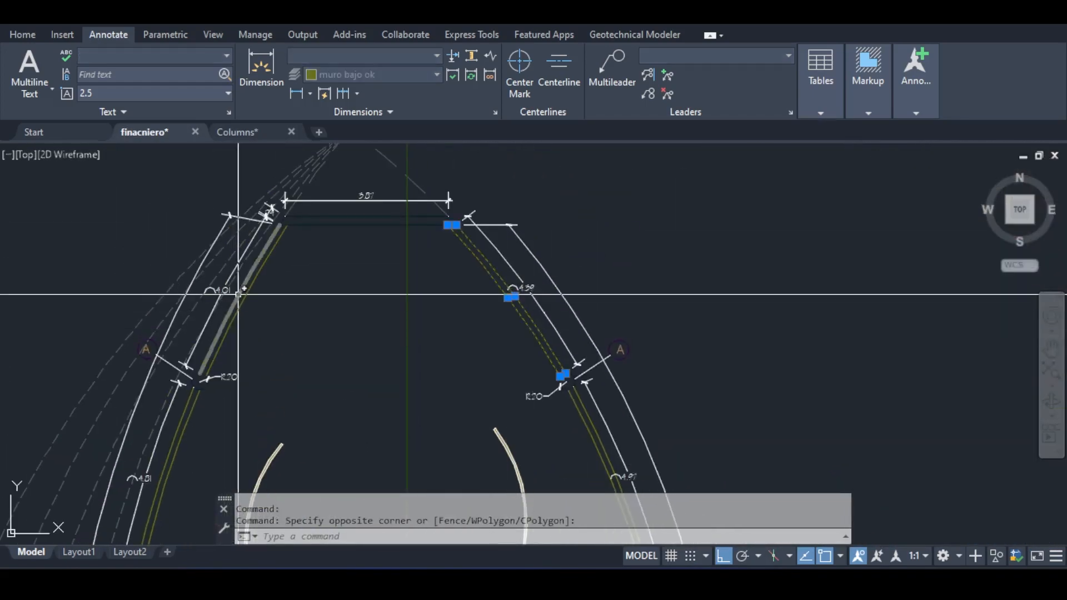
pyautogui.click(272, 300)
pyautogui.click(231, 287)
pyautogui.moveTo(606, 478); pyautogui.dragTo(572, 233, button='middle')
pyautogui.scroll(4, 167, 334)
pyautogui.click(572, 250)
pyautogui.scroll(-5, 576, 324)
pyautogui.moveTo(623, 456); pyautogui.dragTo(622, 211, button='middle')
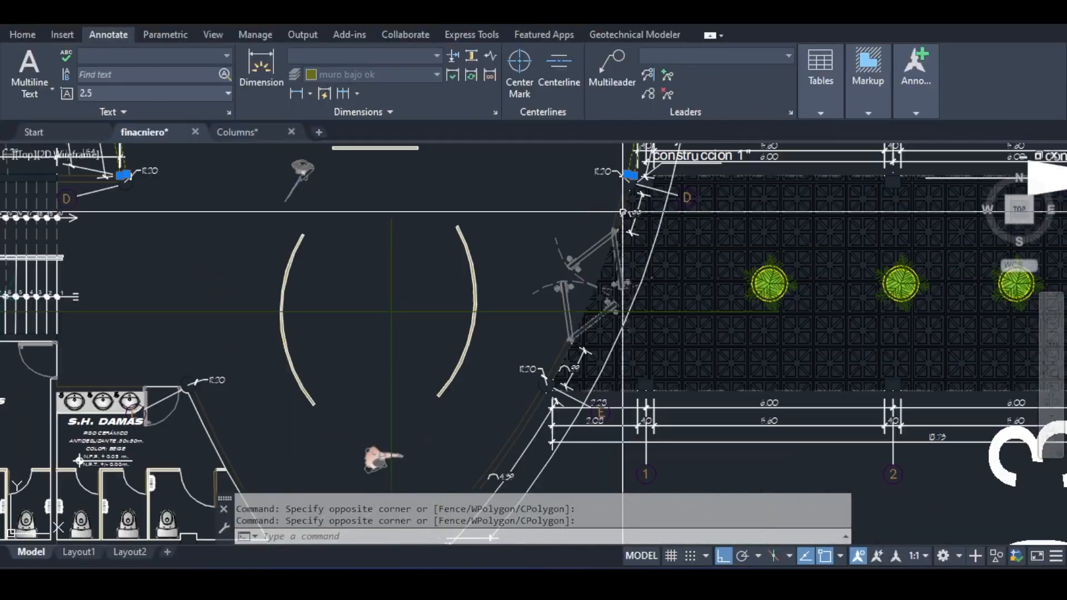
# Step: Add the hall's lower walls, the restroom outline and the corner column to the selection and copy everything to the clipboard
pyautogui.moveTo(227, 146); pyautogui.dragTo(581, 245, button='middle')
pyautogui.moveTo(244, 489); pyautogui.dragTo(150, 223, button='middle')
pyautogui.scroll(8, 145, 333)
pyautogui.click(152, 349)
pyautogui.click(138, 378)
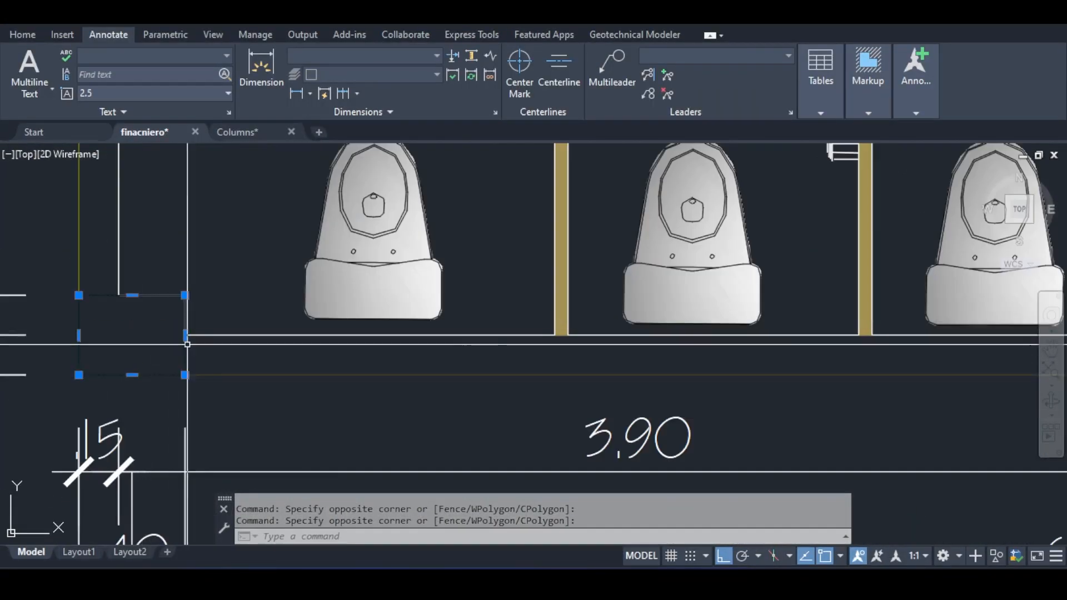
pyautogui.scroll(-6, 187, 345)
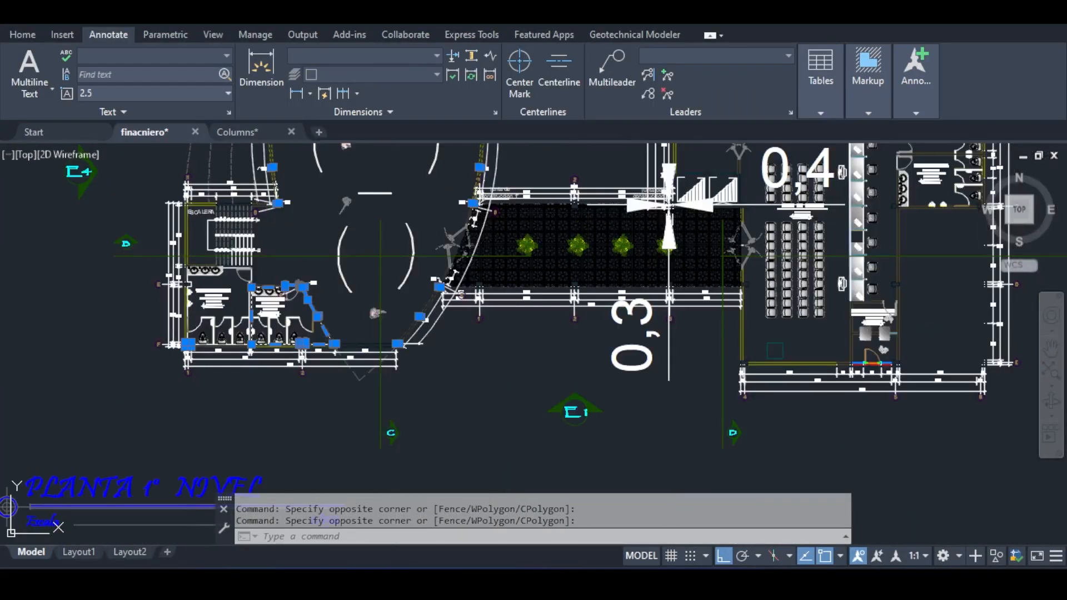
pyautogui.hotkey('ctrl', 'c')
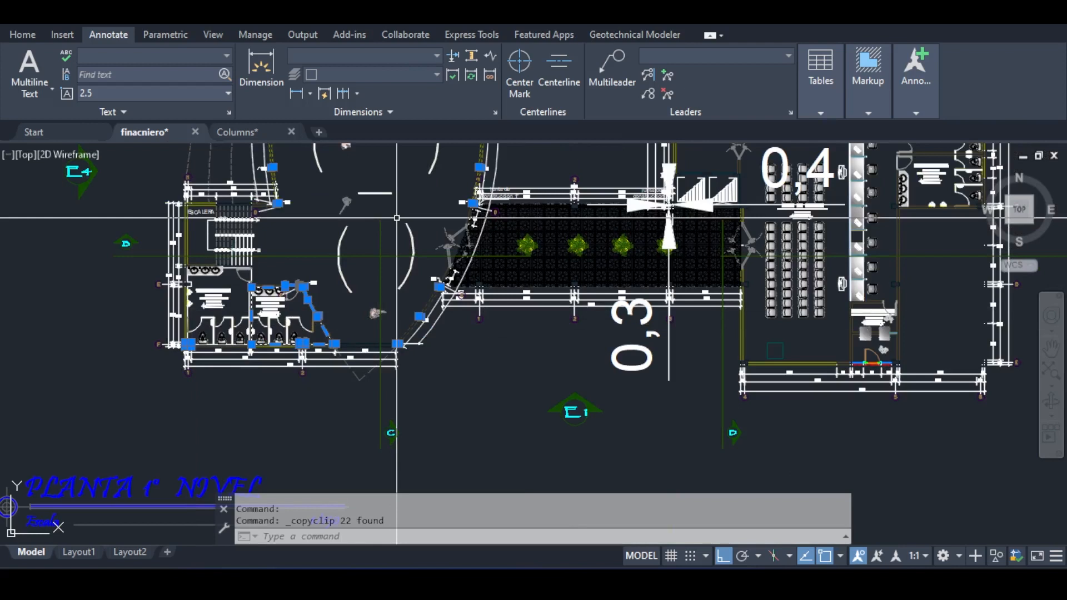
# Step: Paste the copied walls and column into the Columns drawing, in the empty area to the right of the column layout
pyautogui.hotkey('ctrl', 'Tab')
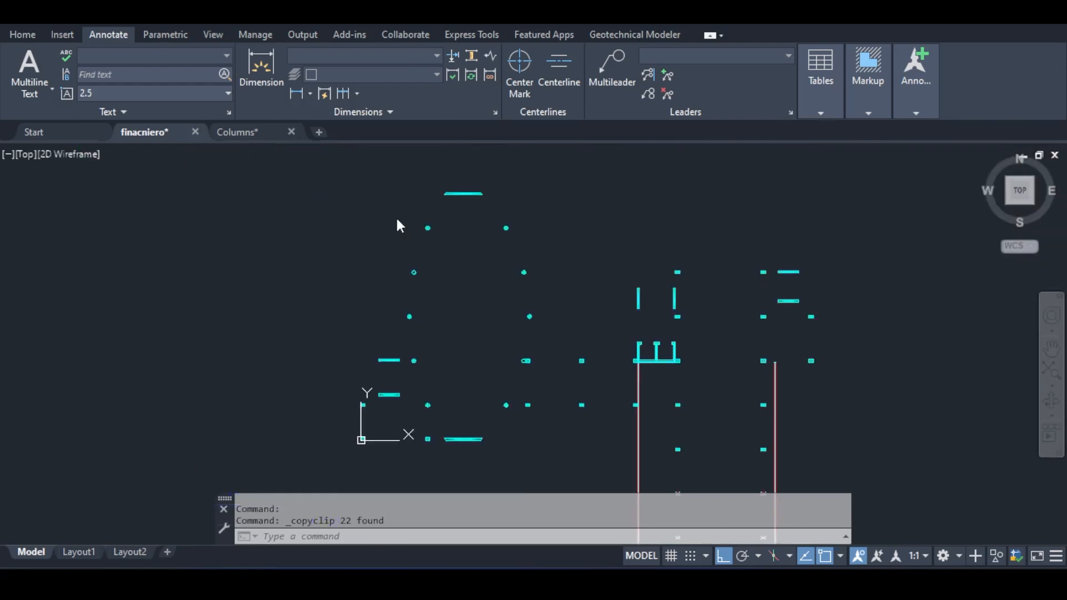
pyautogui.scroll(5, 520, 255)
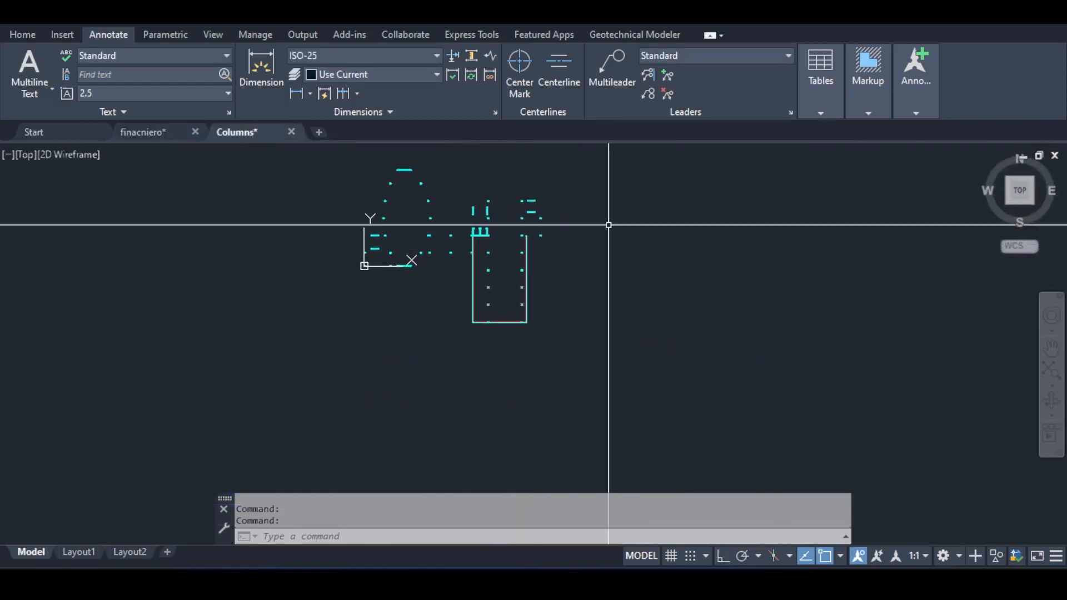
pyautogui.hotkey('ctrl', 'v')
pyautogui.click(641, 256)
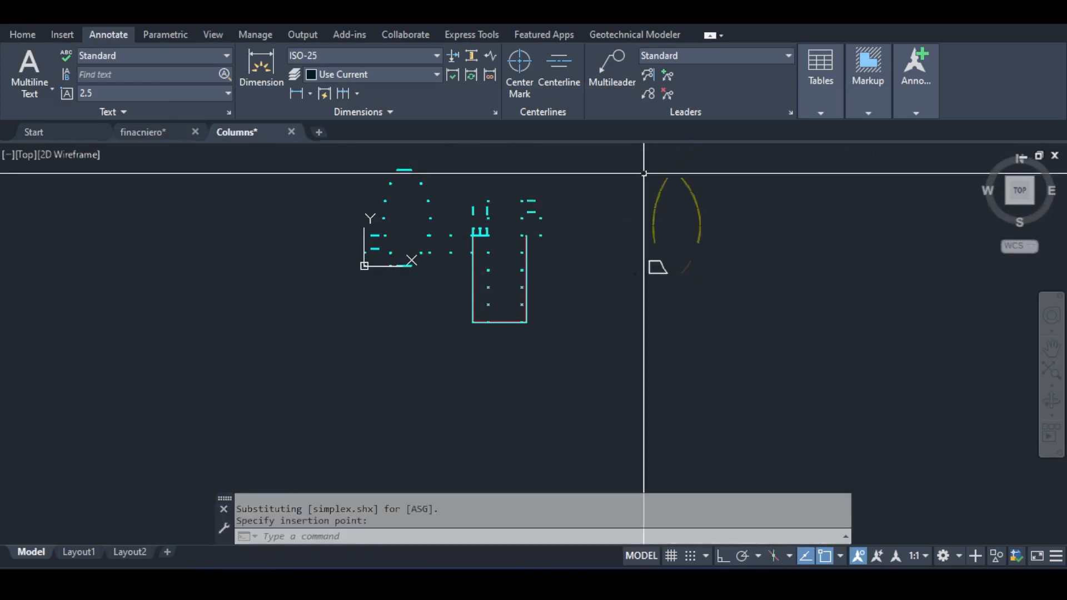
# Step: Move all the pasted walls from their corner column onto the lower-left corner of the column at the drawing origin
pyautogui.click(635, 162)
pyautogui.click(742, 285)
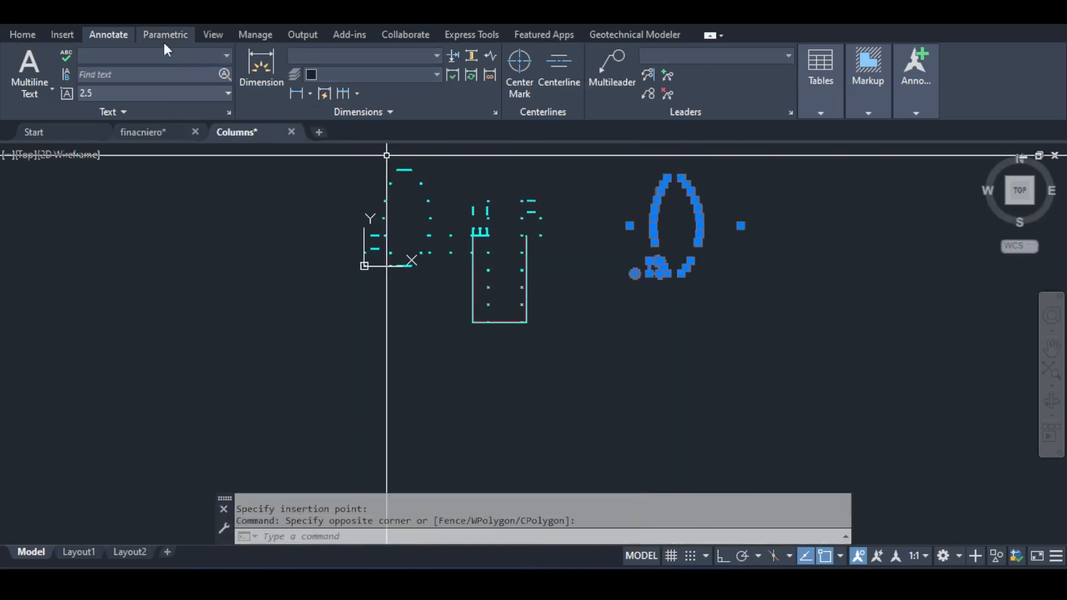
pyautogui.write('move')
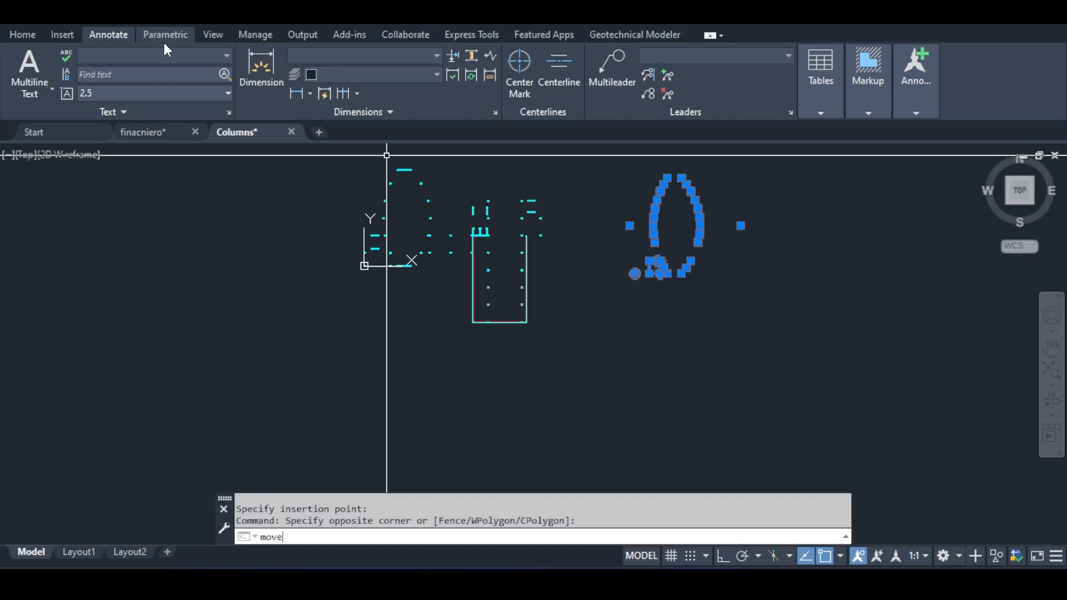
pyautogui.press('Return')
pyautogui.scroll(8, 631, 267)
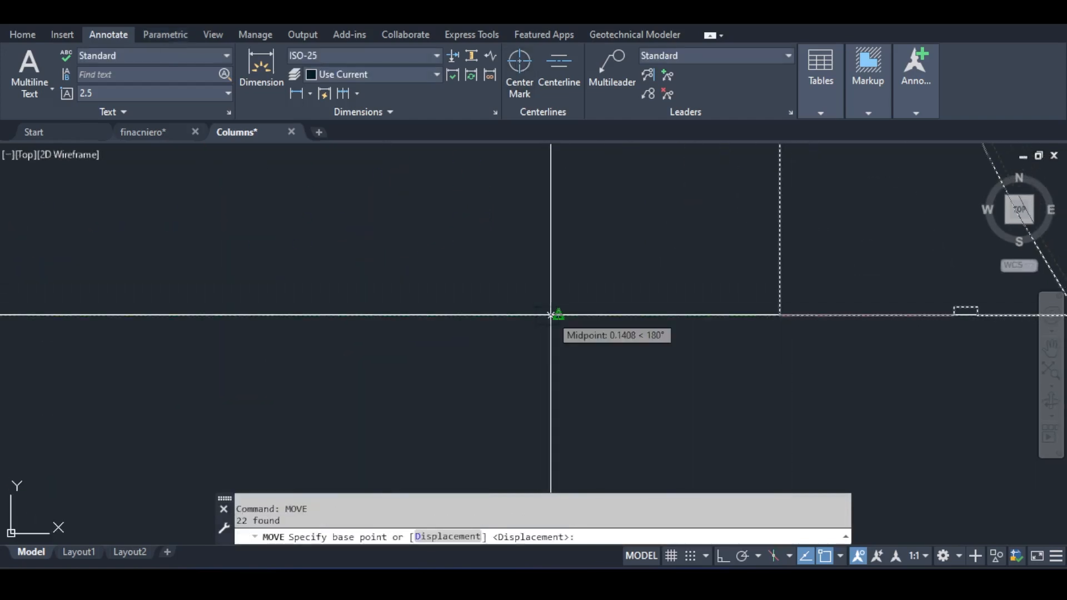
pyautogui.moveTo(856, 278); pyautogui.dragTo(557, 341, button='middle')
pyautogui.moveTo(368, 311); pyautogui.dragTo(565, 305, button='middle')
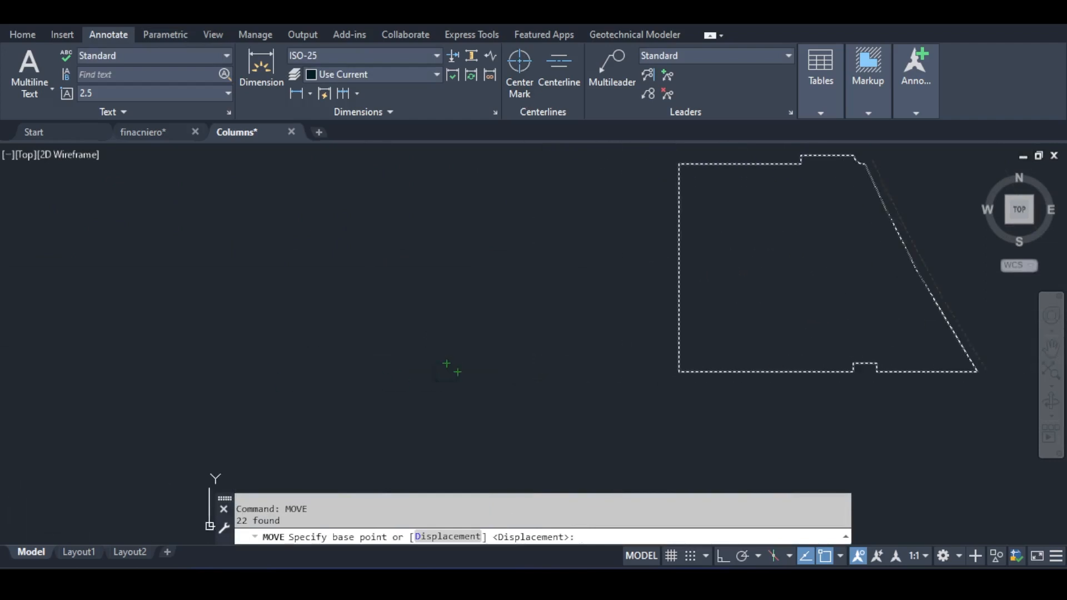
pyautogui.scroll(-5, 389, 383)
pyautogui.click(374, 398)
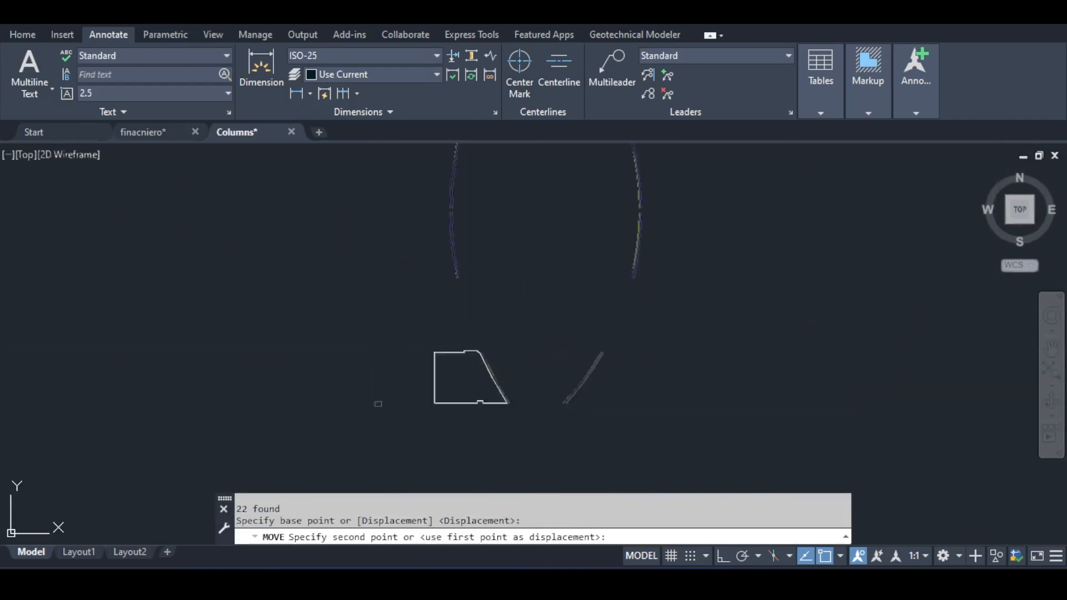
pyautogui.scroll(-3, 588, 311)
pyautogui.scroll(8, 469, 312)
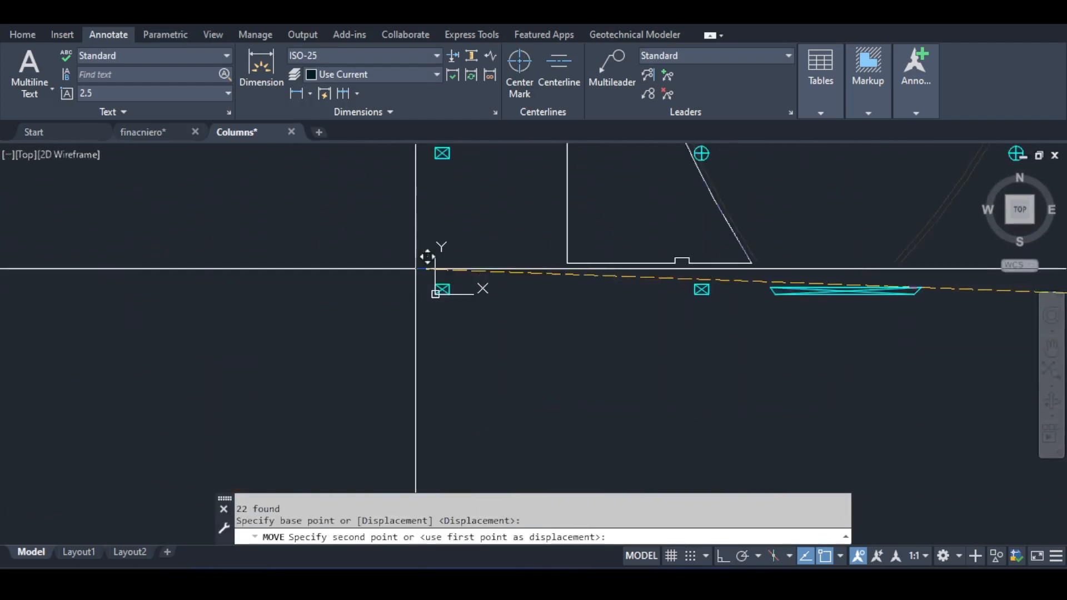
pyautogui.scroll(8, 465, 300)
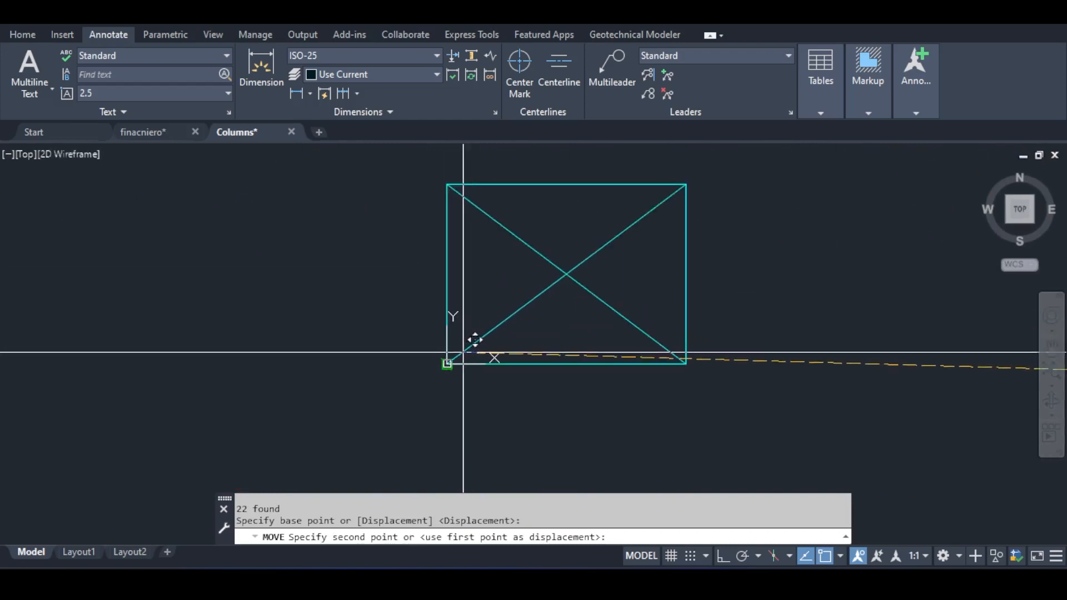
pyautogui.click(448, 364)
# Step: Examine how the moved walls line up with the columns and inspect the lowest arcs of the hall's right curved wall
pyautogui.scroll(-11, 590, 298)
pyautogui.moveTo(667, 241); pyautogui.dragTo(556, 293, button='middle')
pyautogui.moveTo(830, 284); pyautogui.dragTo(744, 308, button='middle')
pyautogui.moveTo(767, 266); pyautogui.dragTo(713, 296, button='middle')
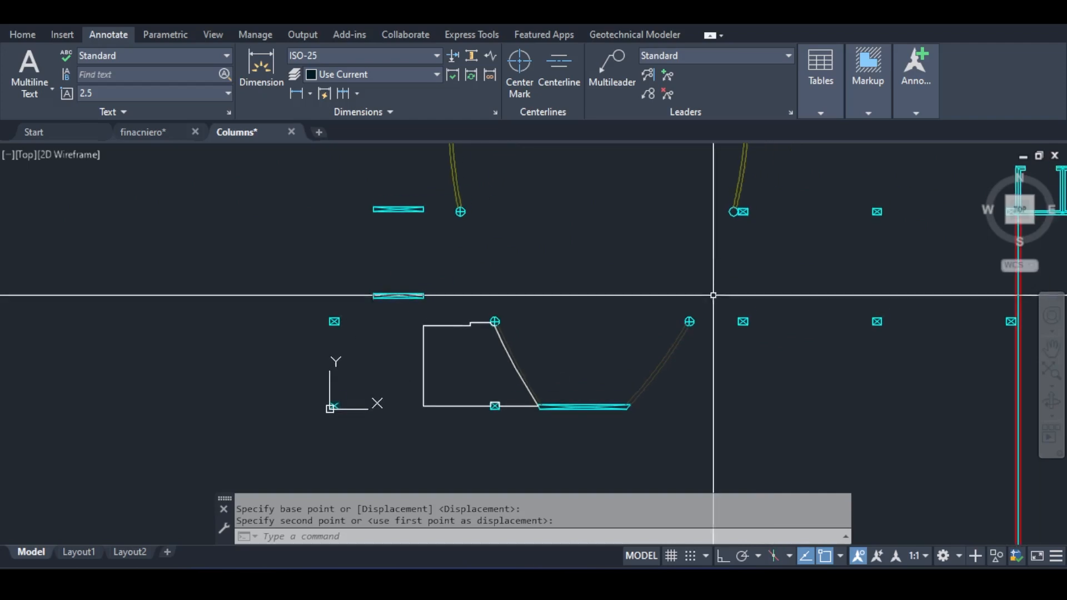
pyautogui.moveTo(765, 239); pyautogui.dragTo(722, 278, button='middle')
pyautogui.scroll(5, 712, 234)
pyautogui.moveTo(698, 184); pyautogui.dragTo(688, 229, button='middle')
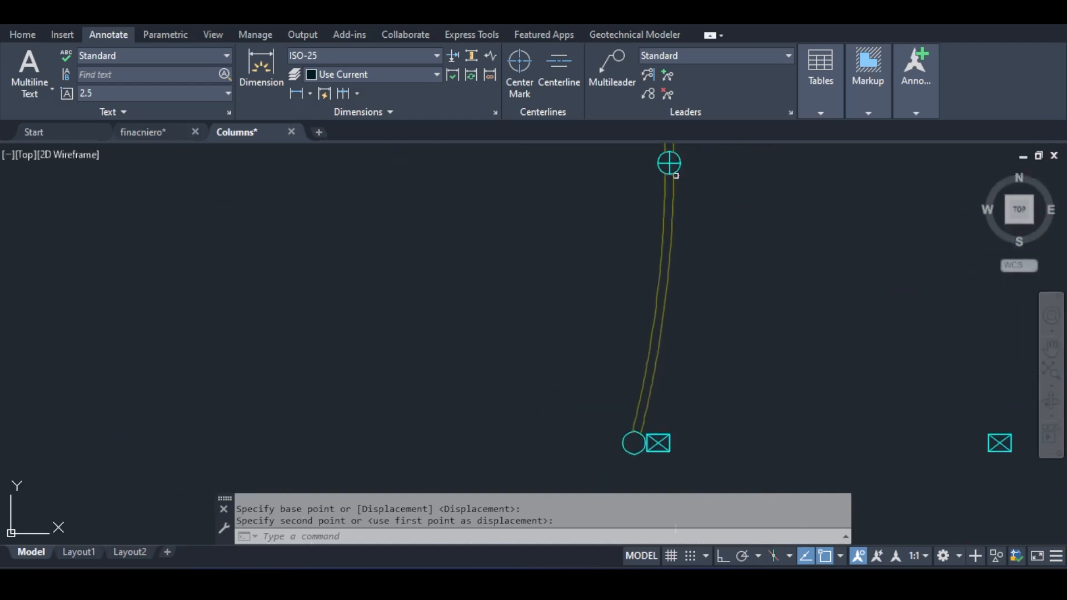
pyautogui.click(683, 200)
pyautogui.click(586, 231)
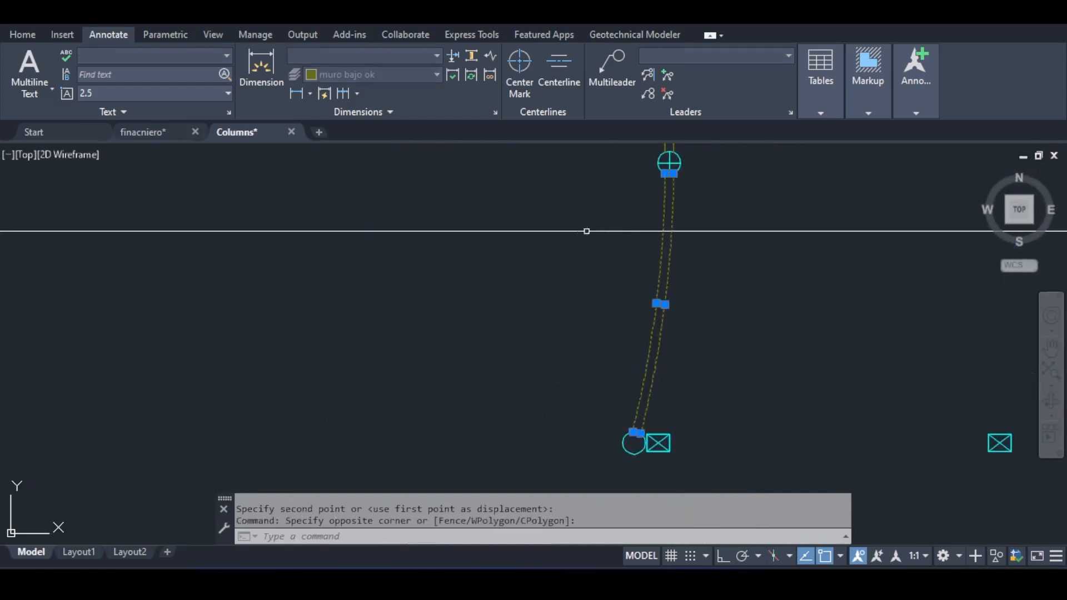
pyautogui.press('Escape')
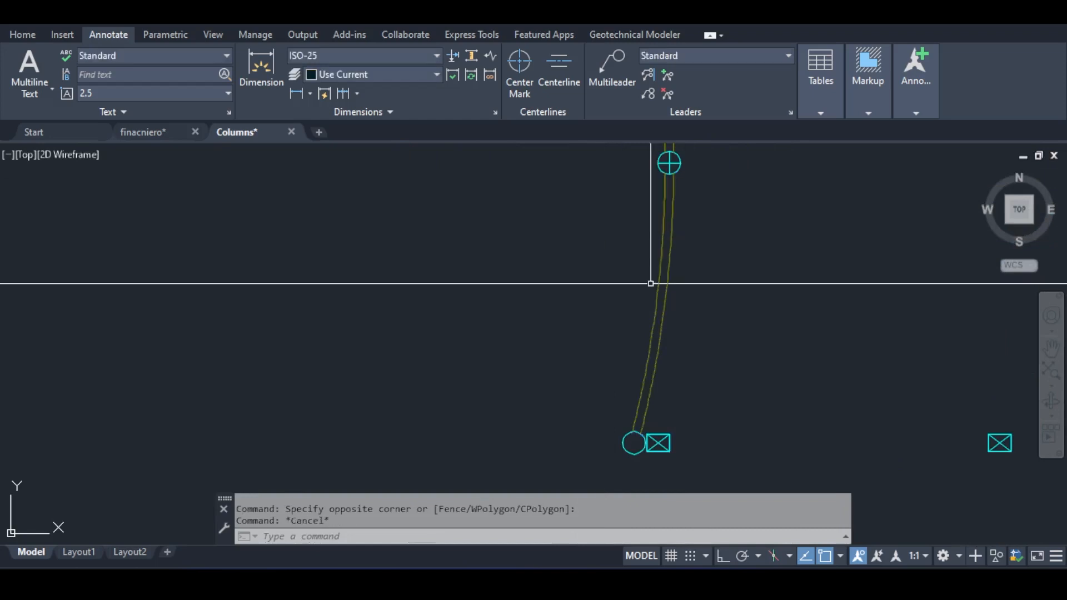
# Step: Draw a line across the right curved wall's lowest segment, joining the midpoints of its inner and outer arcs
pyautogui.moveTo(677, 185); pyautogui.dragTo(614, 195, button='middle')
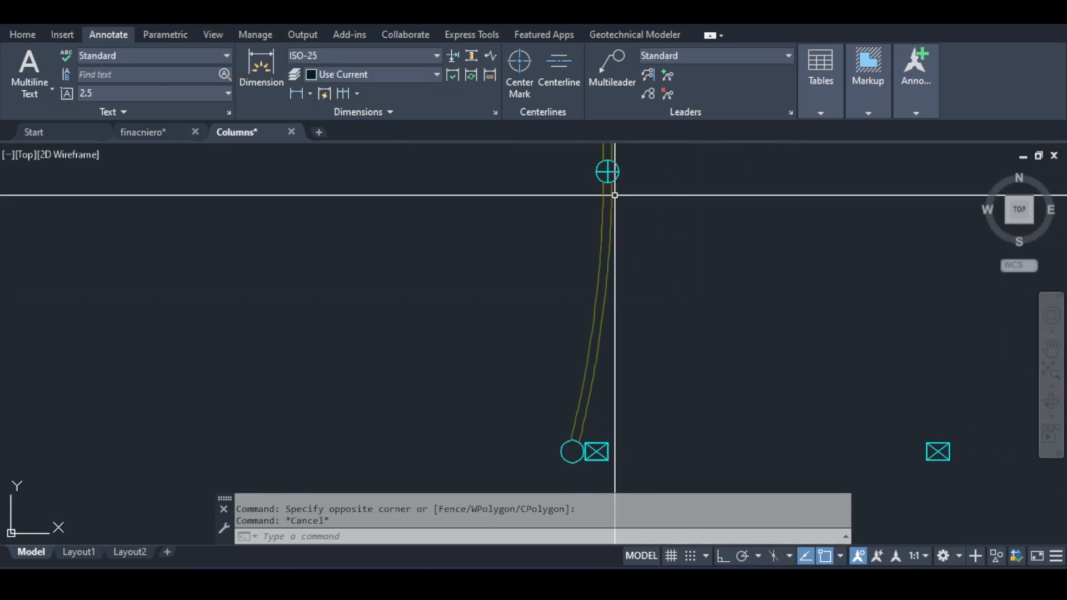
pyautogui.press('Return')
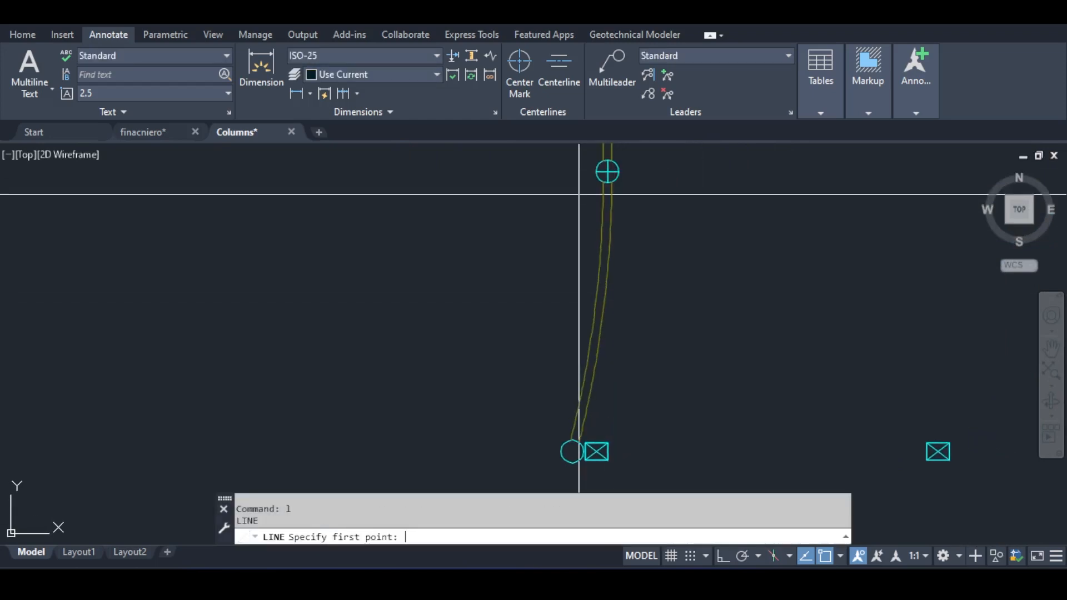
pyautogui.click(604, 315)
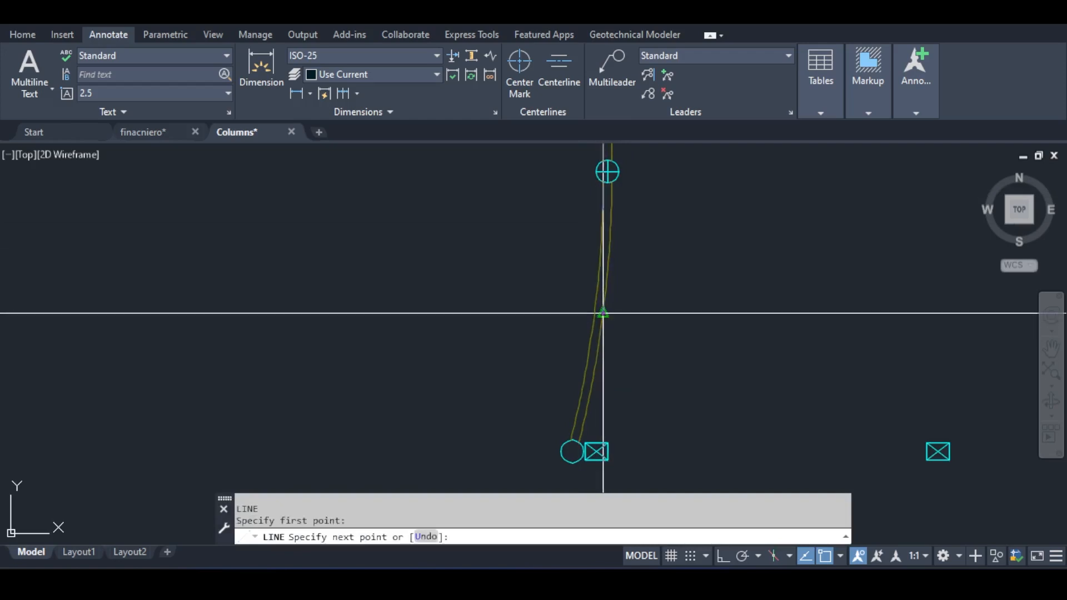
pyautogui.press('Escape')
# Step: Draw a midpoint line across the right curved wall's second segment from the bottom, between the two round columns
pyautogui.scroll(4, 611, 289)
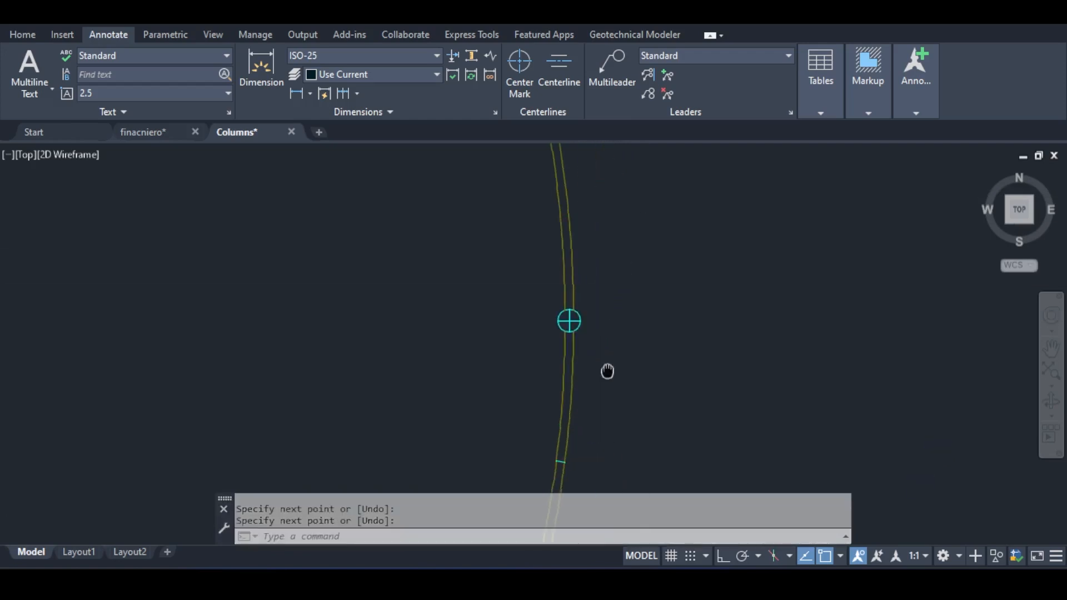
pyautogui.press('Return')
pyautogui.moveTo(571, 181); pyautogui.dragTo(575, 303, button='middle')
pyautogui.click(567, 309)
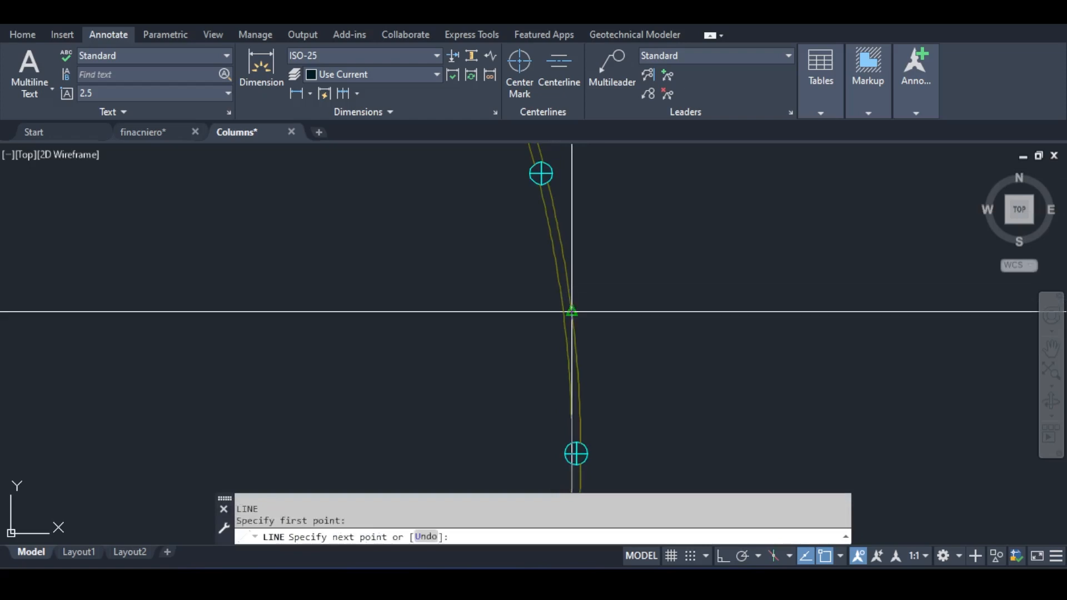
pyautogui.moveTo(573, 213); pyautogui.dragTo(621, 353, button='middle')
pyautogui.press('Return')
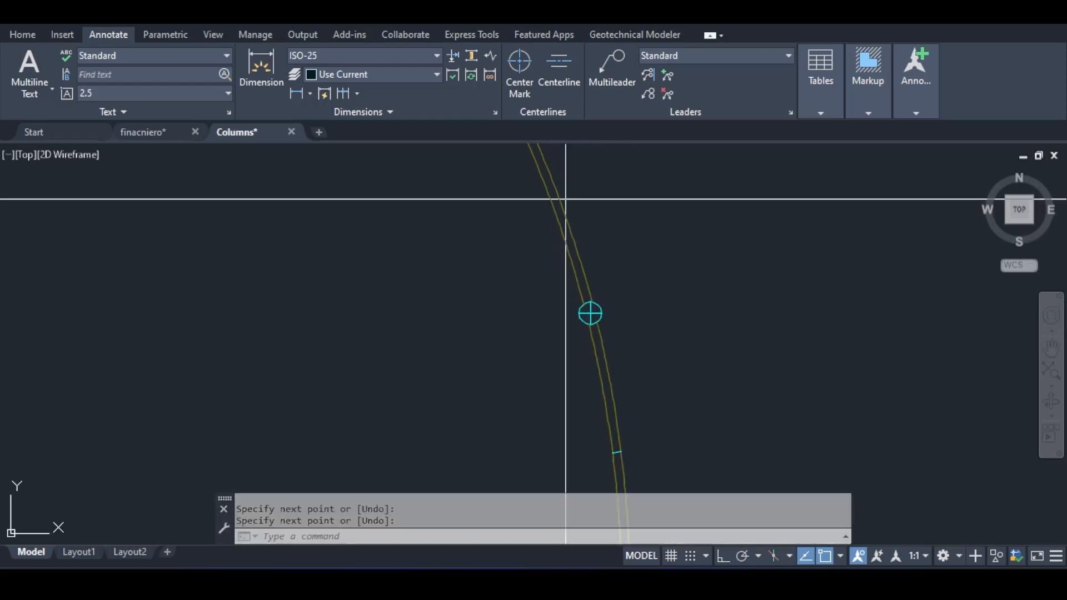
# Step: Draw a midpoint line across the right curved wall's third segment from the bottom
pyautogui.press('Return')
pyautogui.moveTo(562, 192); pyautogui.dragTo(583, 322, button='middle')
pyautogui.click(560, 299)
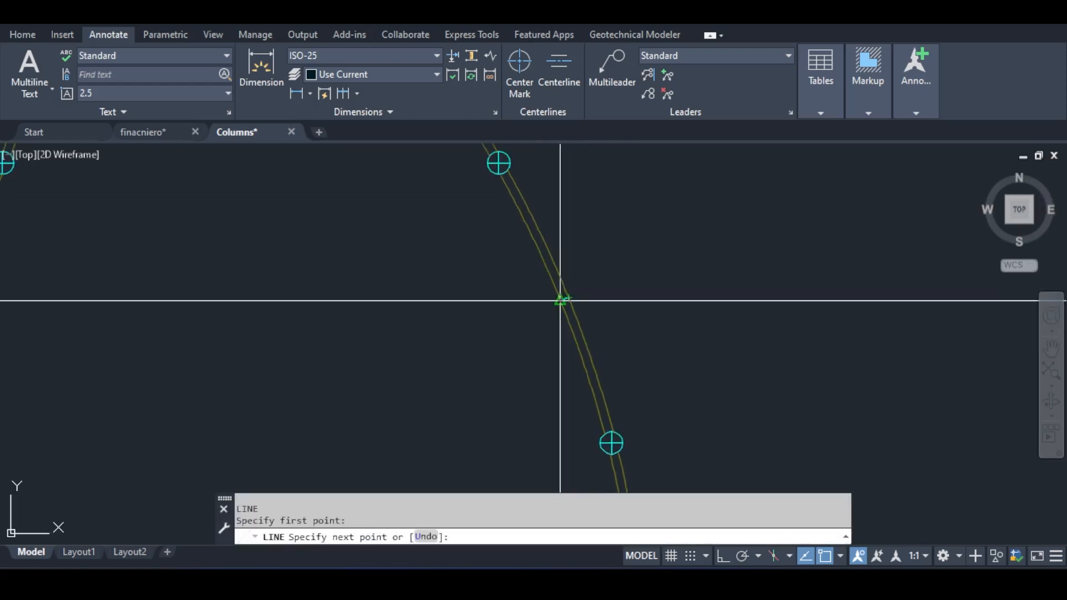
pyautogui.press('Return')
# Step: Draw lines between the arc midpoints across the two curved wall segments adjoining the straight wall at the oval's top
pyautogui.moveTo(472, 211); pyautogui.dragTo(635, 481, button='middle')
pyautogui.press('Return')
pyautogui.click(590, 318)
pyautogui.click(585, 321)
pyautogui.hotkey('ctrl', 'z')
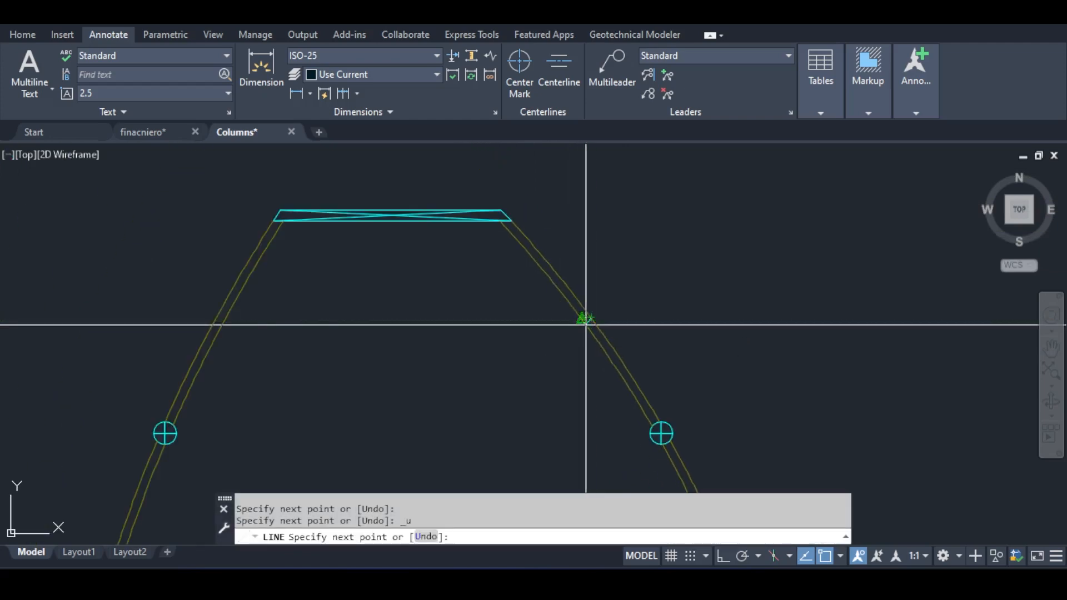
pyautogui.click(582, 319)
pyautogui.press('Return')
# Step: Draw a midpoint line across the left curved wall's second segment from the top
pyautogui.moveTo(267, 445); pyautogui.dragTo(396, 167, button='middle')
pyautogui.press('Return')
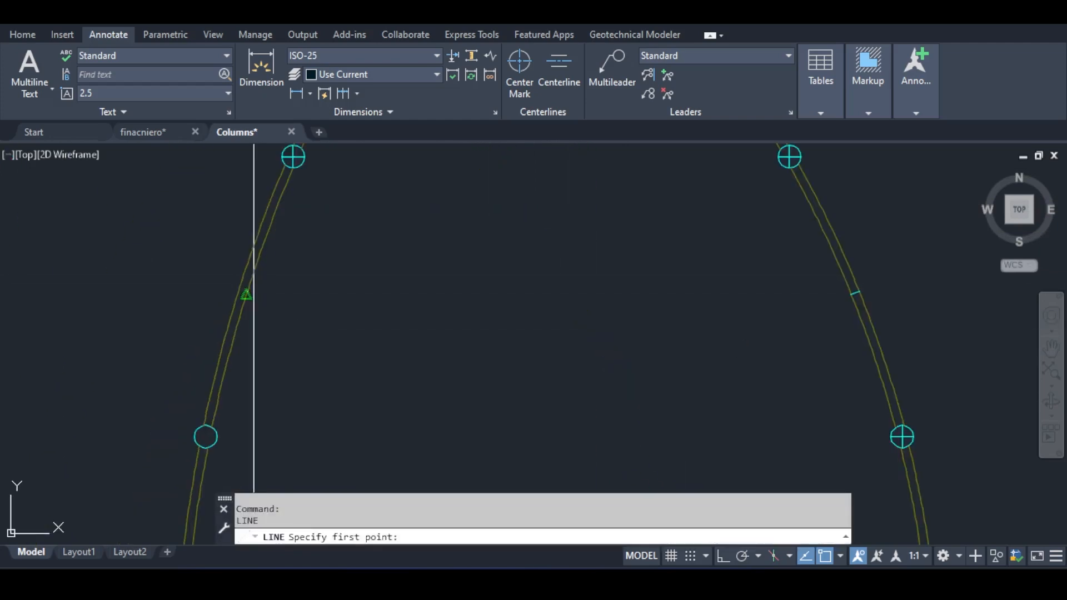
pyautogui.click(246, 295)
pyautogui.click(237, 293)
pyautogui.press('Return')
# Step: Draw a midpoint line across the left curved wall's third segment from the top
pyautogui.moveTo(312, 381); pyautogui.dragTo(392, 95, button='middle')
pyautogui.press('Return')
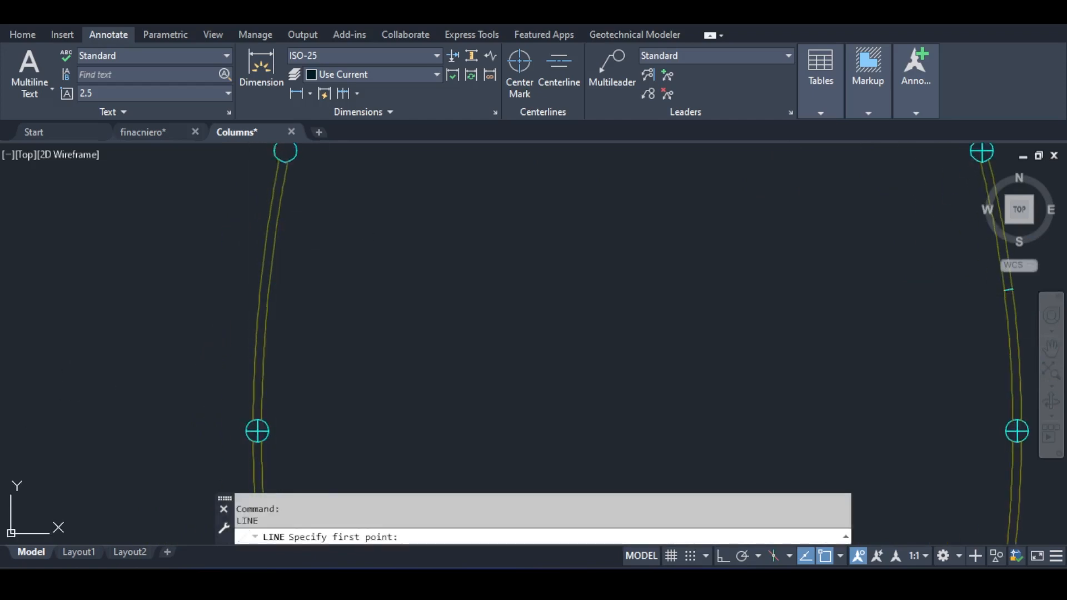
pyautogui.click(270, 291)
pyautogui.click(261, 289)
pyautogui.press('Return')
# Step: Draw a line between the arc midpoints across the left curved wall's lowest segment
pyautogui.moveTo(321, 411); pyautogui.dragTo(338, 252, button='middle')
pyautogui.moveTo(338, 338); pyautogui.dragTo(346, 217, button='middle')
pyautogui.press('Return')
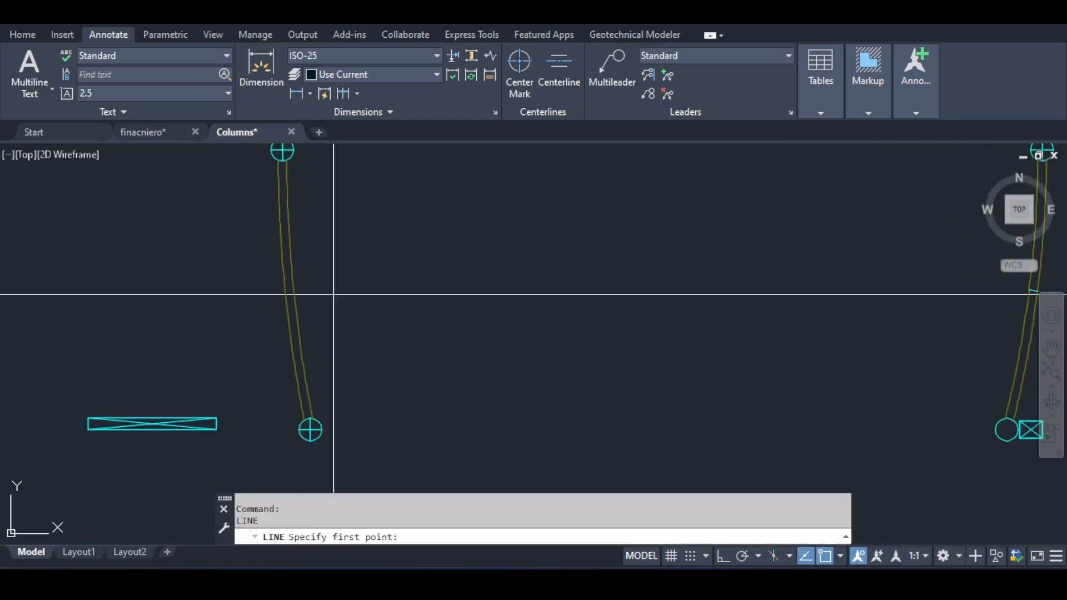
pyautogui.click(294, 289)
pyautogui.click(285, 290)
pyautogui.press('Return')
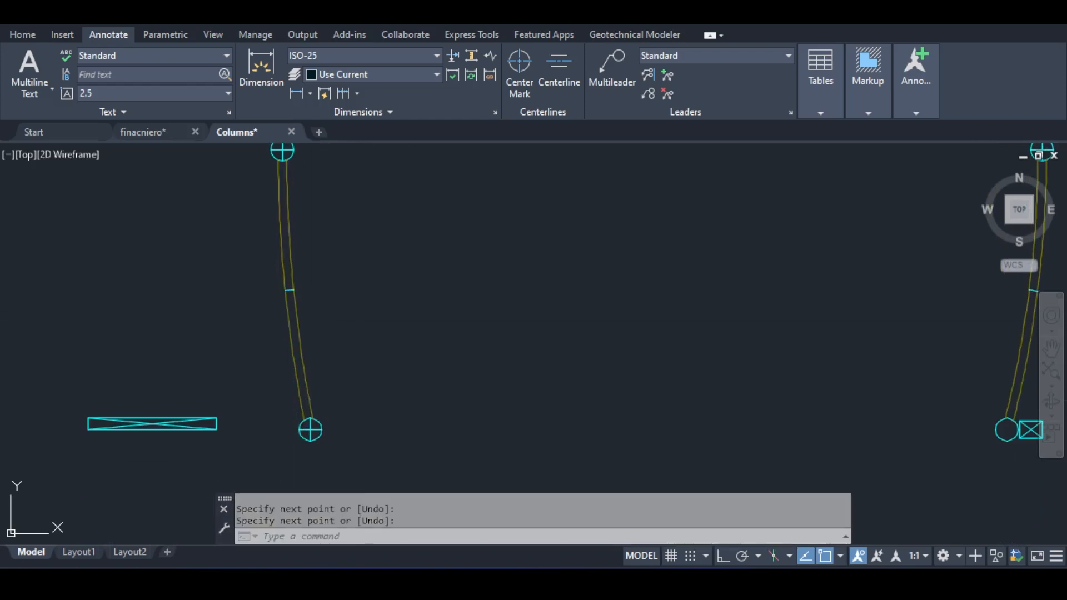
# Step: Draw a line across the hall's lower-left wall beside the restroom, from the inner arc's midpoint to the restroom-side wall line
pyautogui.moveTo(389, 472); pyautogui.dragTo(363, 266, button='middle')
pyautogui.moveTo(456, 472); pyautogui.dragTo(424, 293, button='middle')
pyautogui.press('Return')
pyautogui.click(364, 262)
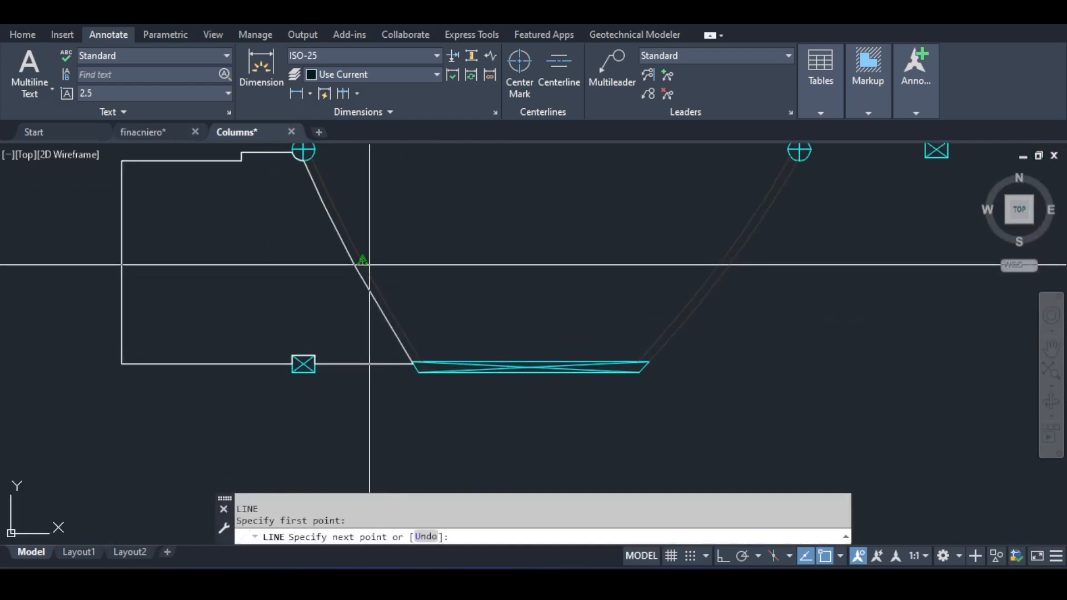
pyautogui.scroll(5, 352, 258)
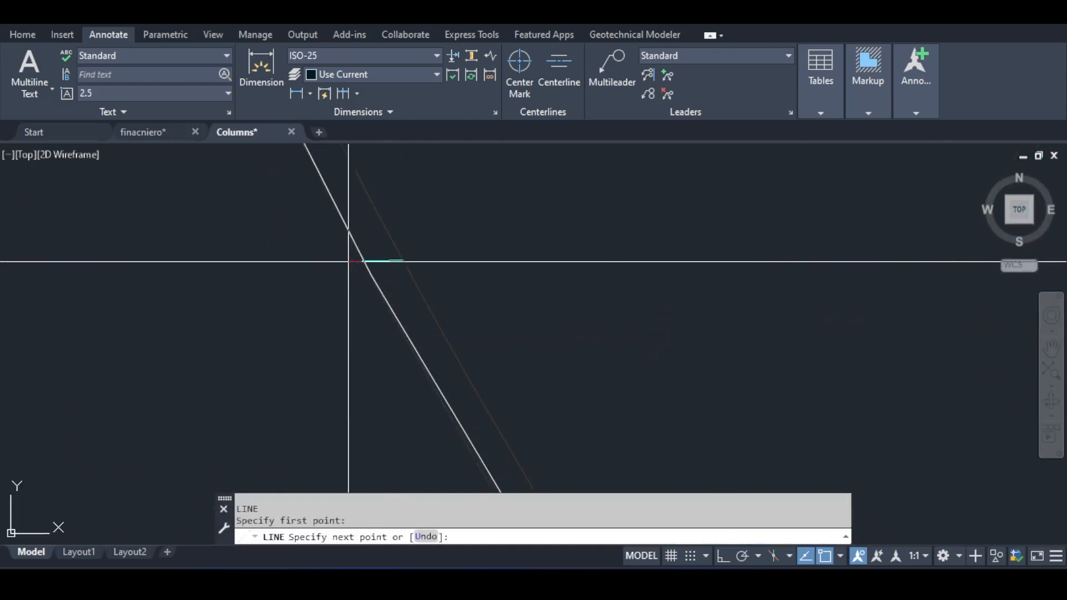
pyautogui.click(364, 266)
pyautogui.scroll(-5, 425, 279)
pyautogui.press('Return')
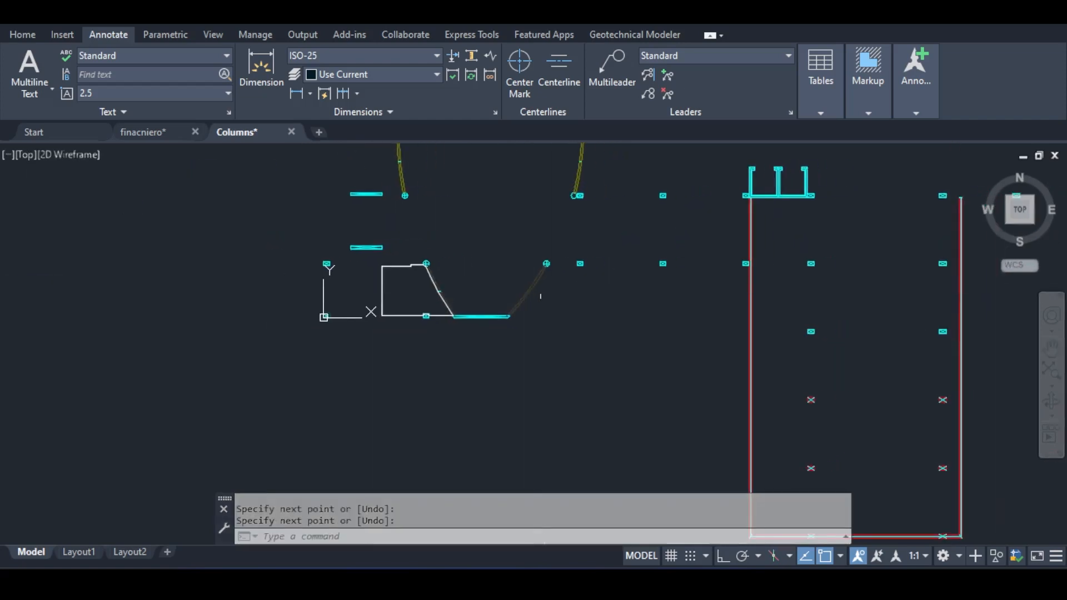
# Step: Draw a line across the middle of the hall's lower-right wall, between its two arcs
pyautogui.press('Return')
pyautogui.scroll(5, 526, 295)
pyautogui.click(517, 303)
pyautogui.scroll(5, 517, 291)
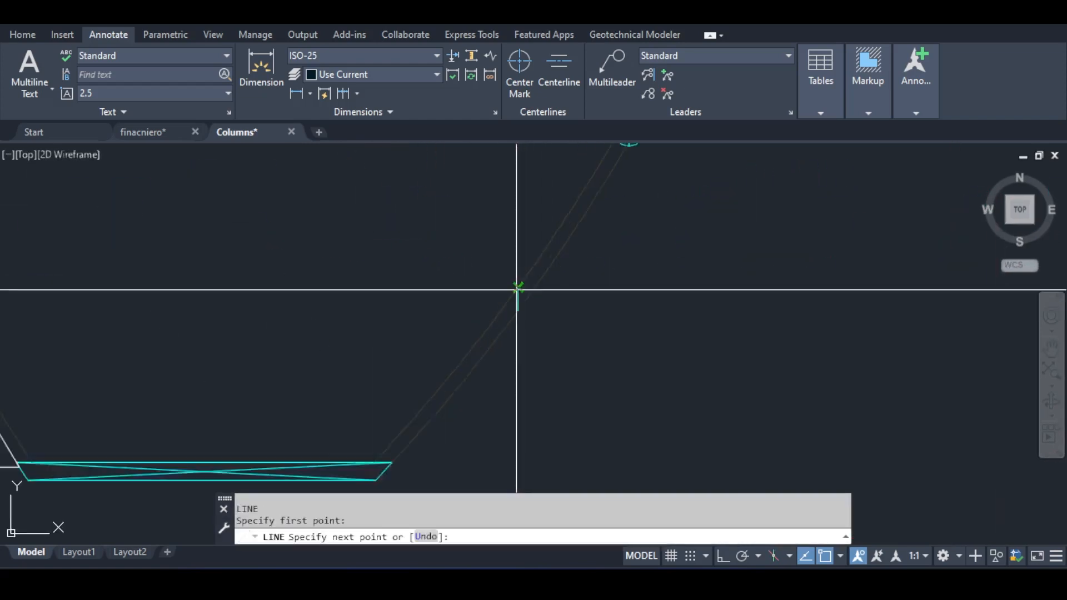
pyautogui.click(483, 328)
pyautogui.press('Return')
# Step: Check the curved walls around the whole oval hall for their midpoint lines and columns
pyautogui.scroll(-5, 504, 265)
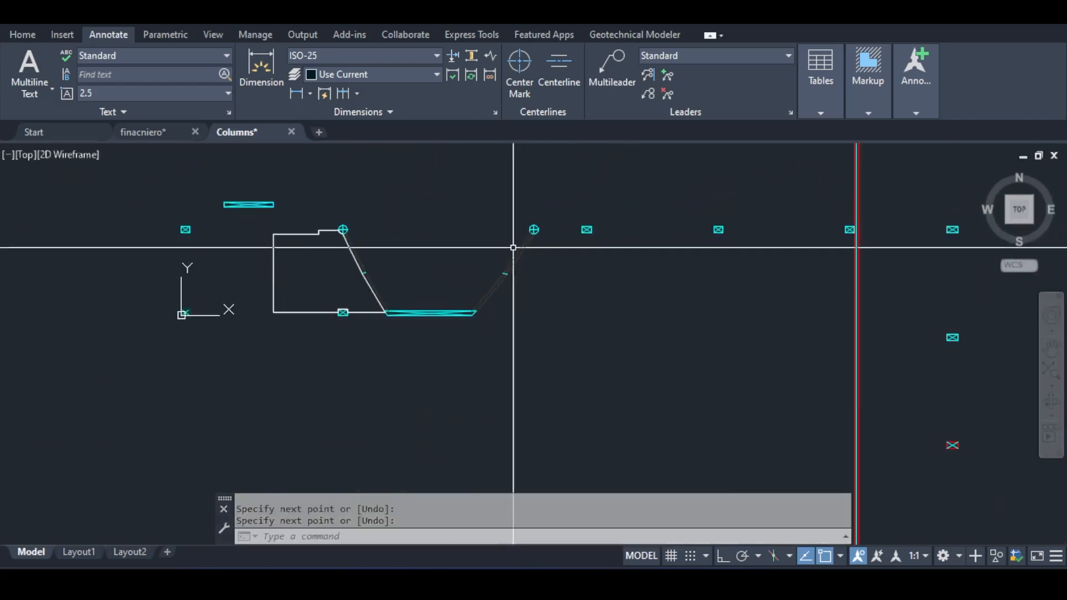
pyautogui.moveTo(498, 281); pyautogui.dragTo(520, 492, button='middle')
pyautogui.press('Return')
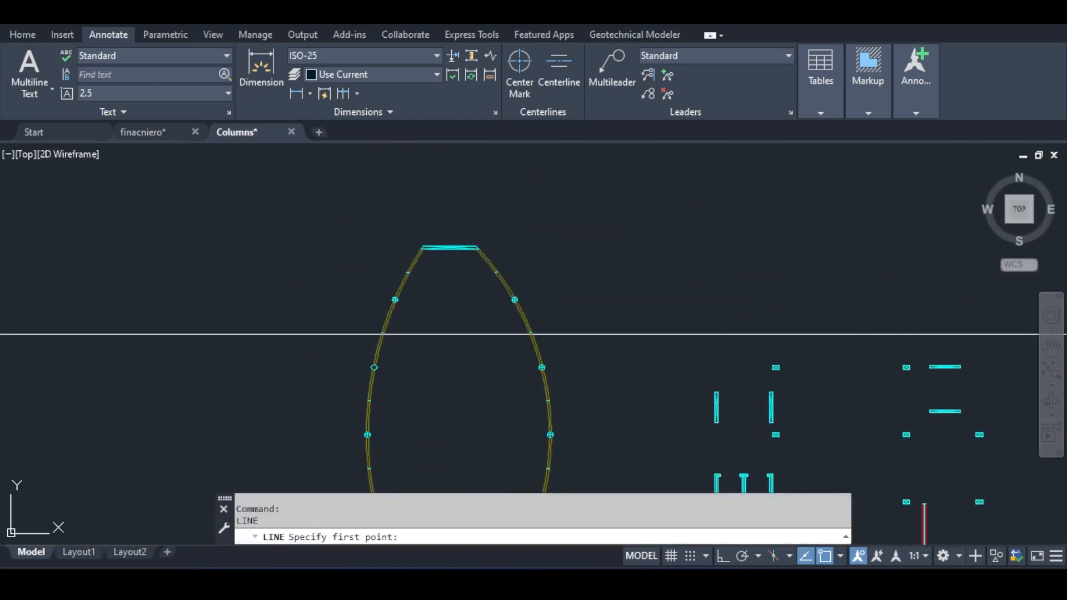
pyautogui.moveTo(525, 433); pyautogui.dragTo(529, 260, button='middle')
pyautogui.scroll(8, 524, 332)
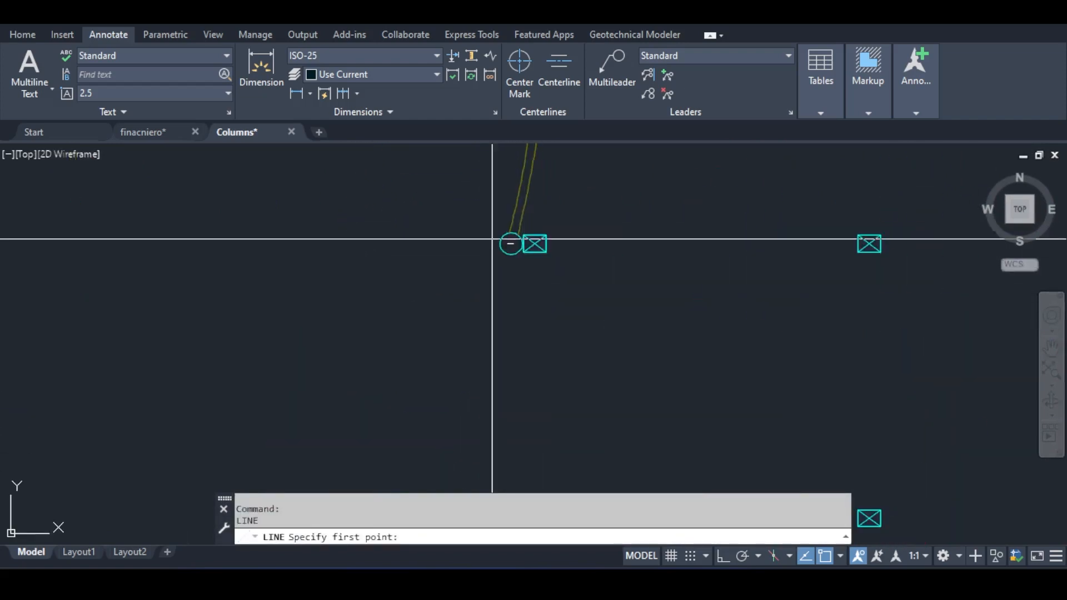
pyautogui.scroll(-5, 528, 245)
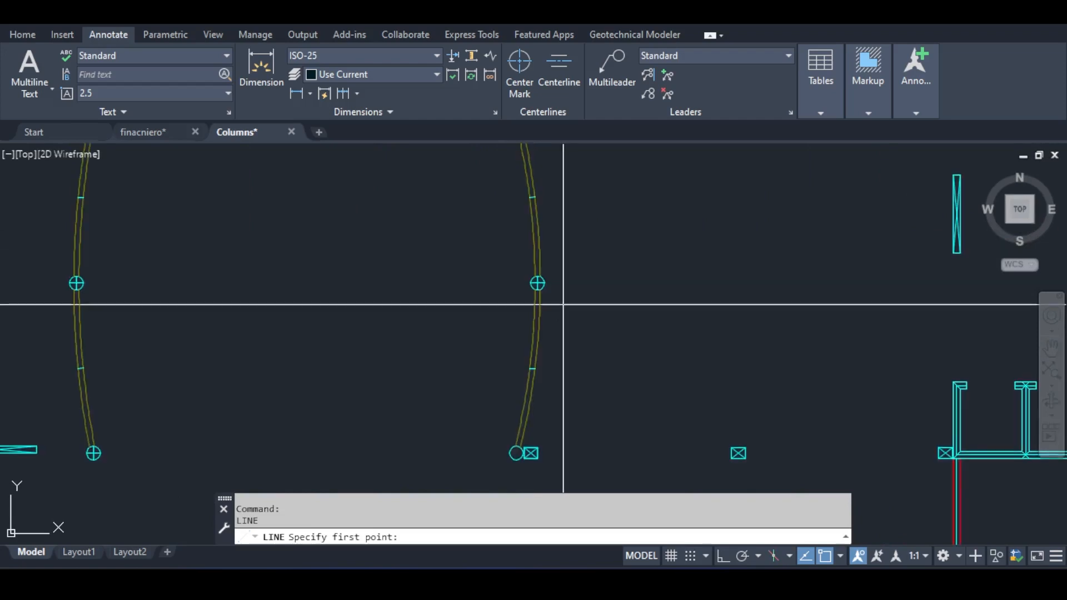
pyautogui.moveTo(498, 261); pyautogui.dragTo(574, 348, button='middle')
pyautogui.scroll(-4, 574, 349)
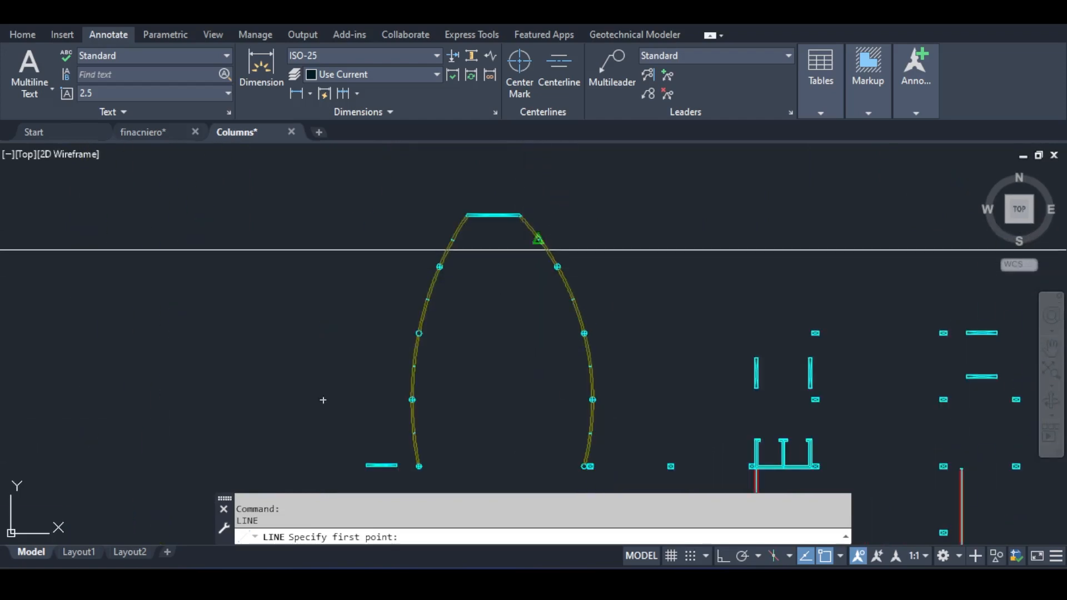
pyautogui.scroll(3, 582, 285)
pyautogui.scroll(-3, 487, 275)
pyautogui.click(481, 295)
pyautogui.press('Escape')
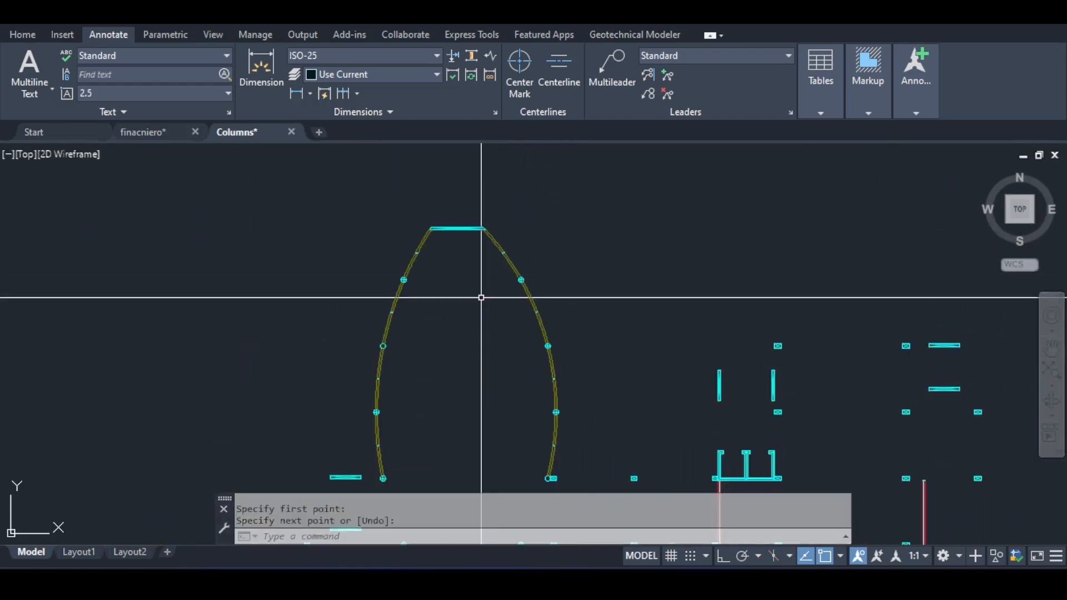
# Step: Save the drawing as Columns2 in AutoCAD 2010/LT2010 DXF format in the RCBuilding folder
pyautogui.scroll(-3, 493, 289)
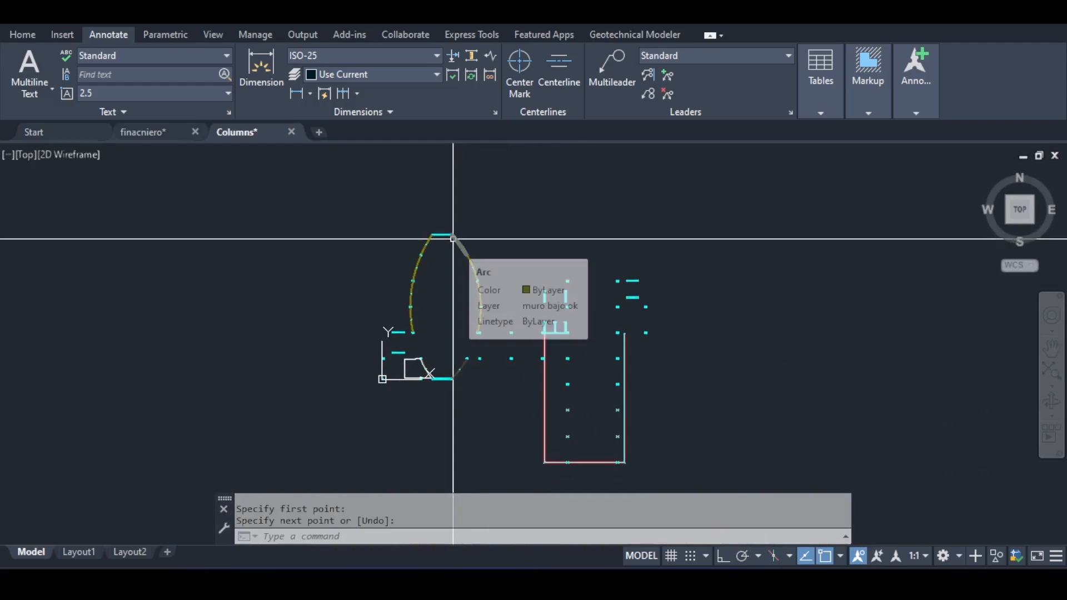
pyautogui.write('saveas')
pyautogui.press('Return')
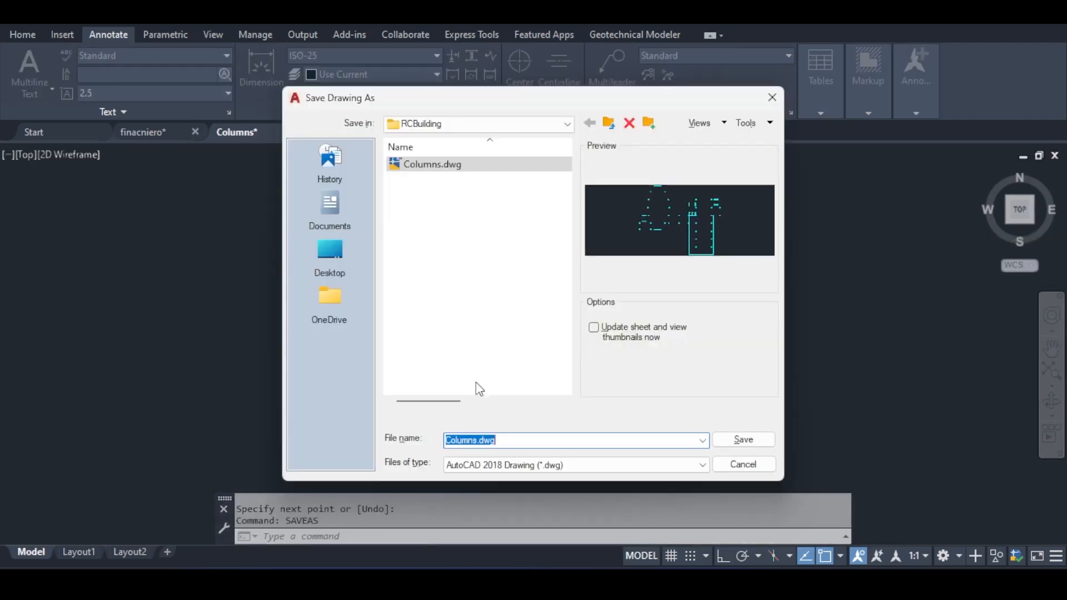
pyautogui.click(575, 464)
pyautogui.click(475, 452)
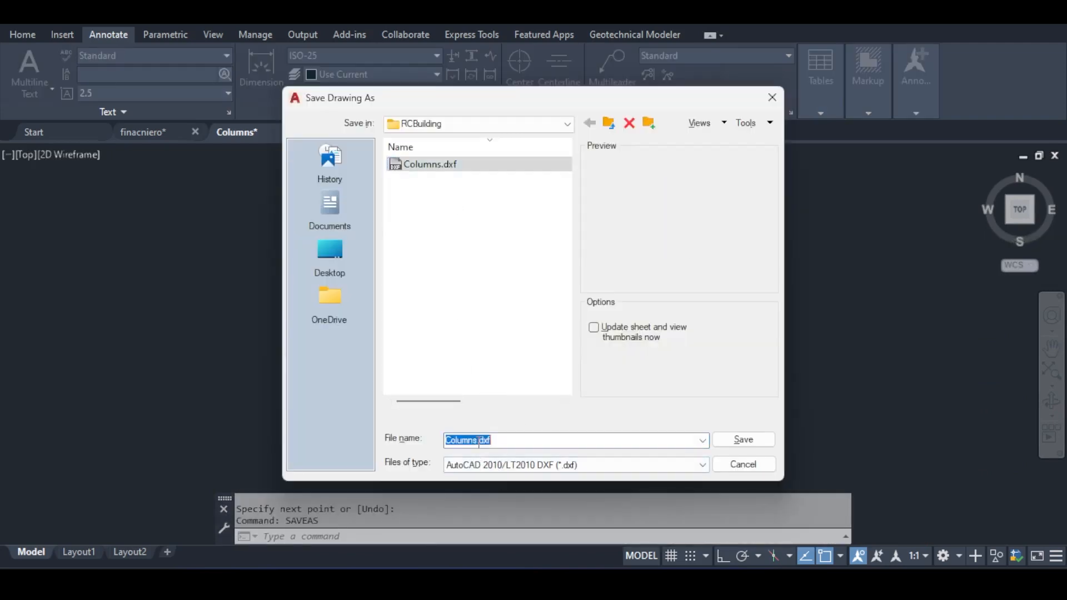
pyautogui.write('2')
pyautogui.press('Return')
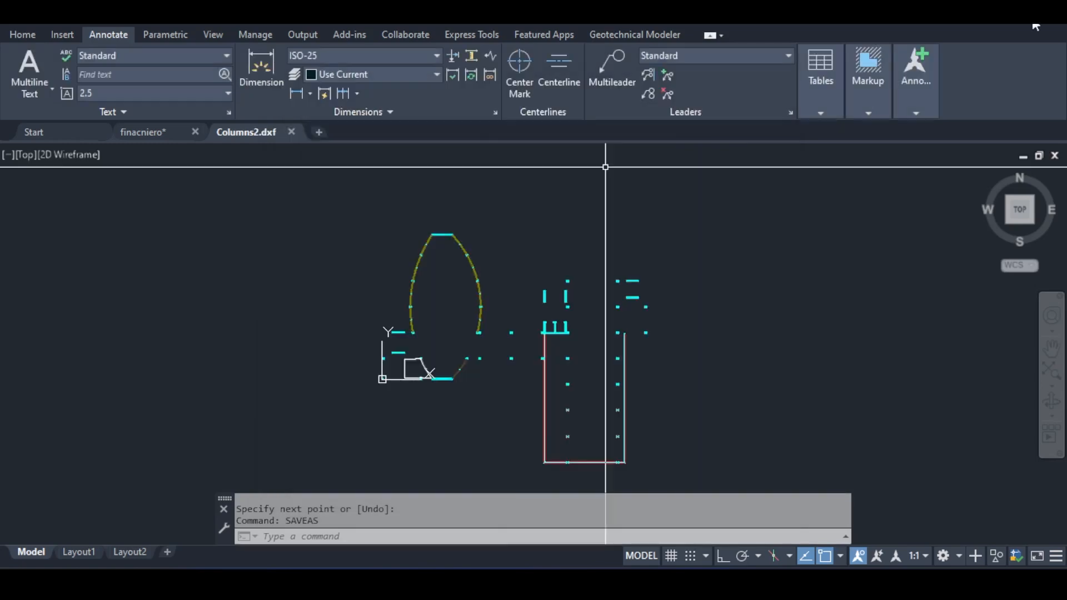
# Step: Switch to the Robot building model and load Columns2.dxf as a DXF/DWG background
pyautogui.click(567, 508)
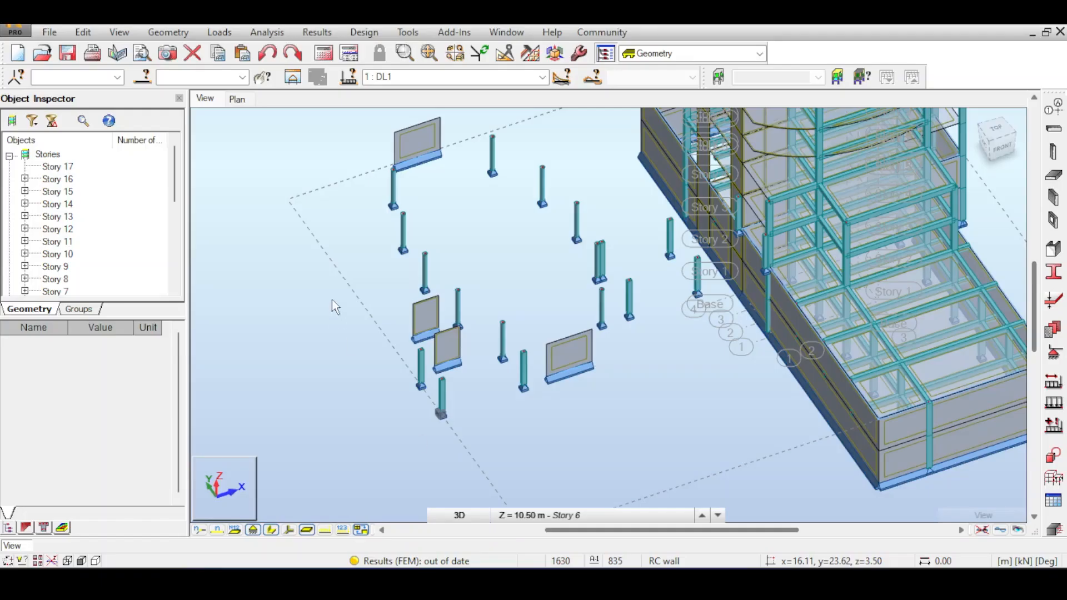
pyautogui.moveTo(440, 236); pyautogui.dragTo(399, 233, button='middle')
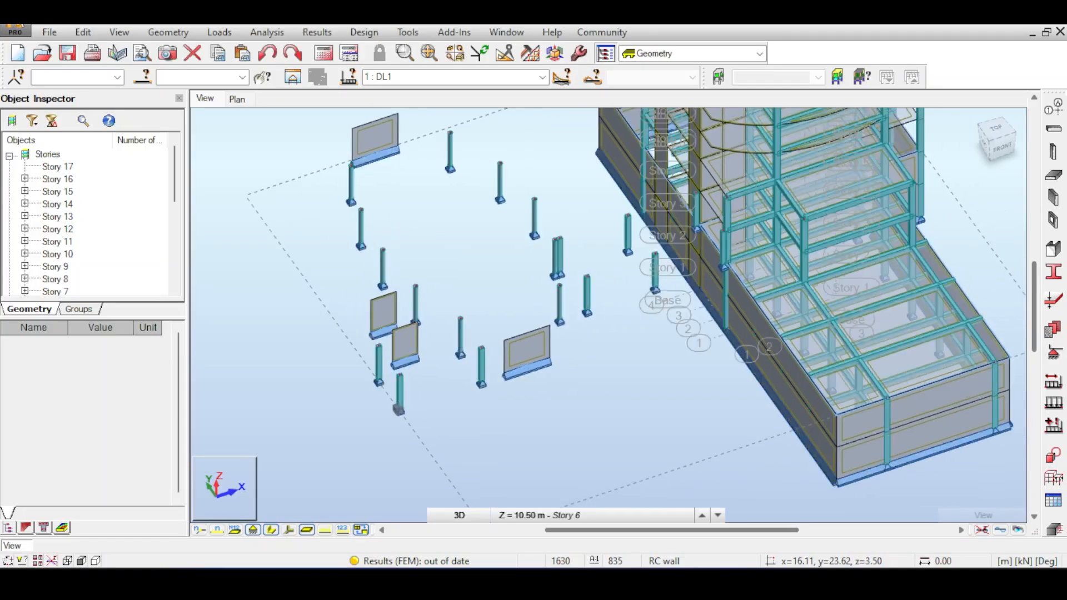
pyautogui.click(50, 33)
pyautogui.moveTo(78, 127)
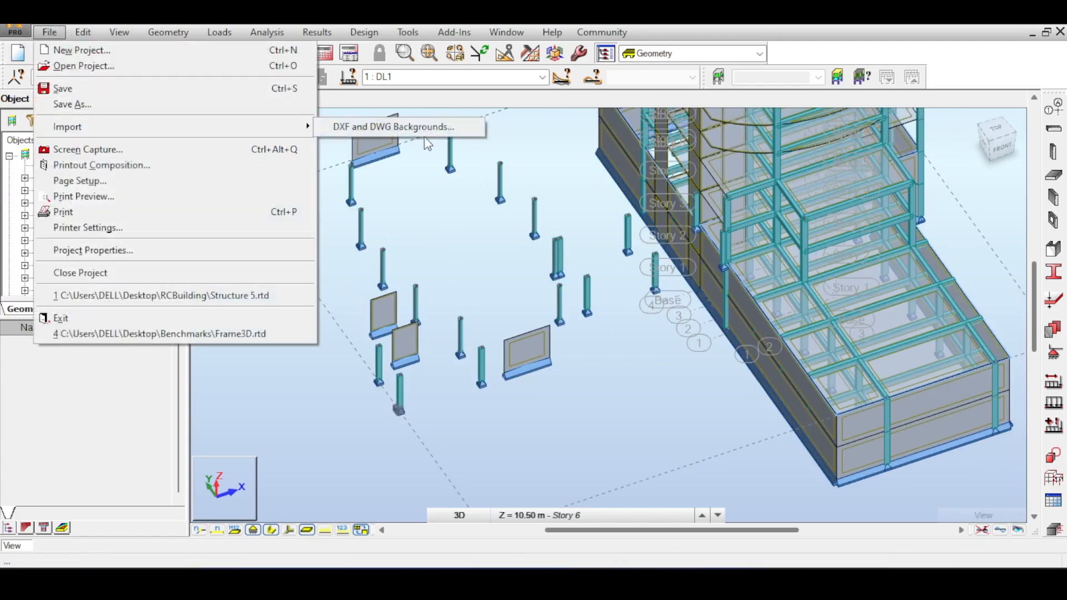
pyautogui.click(332, 129)
pyautogui.doubleClick(404, 225)
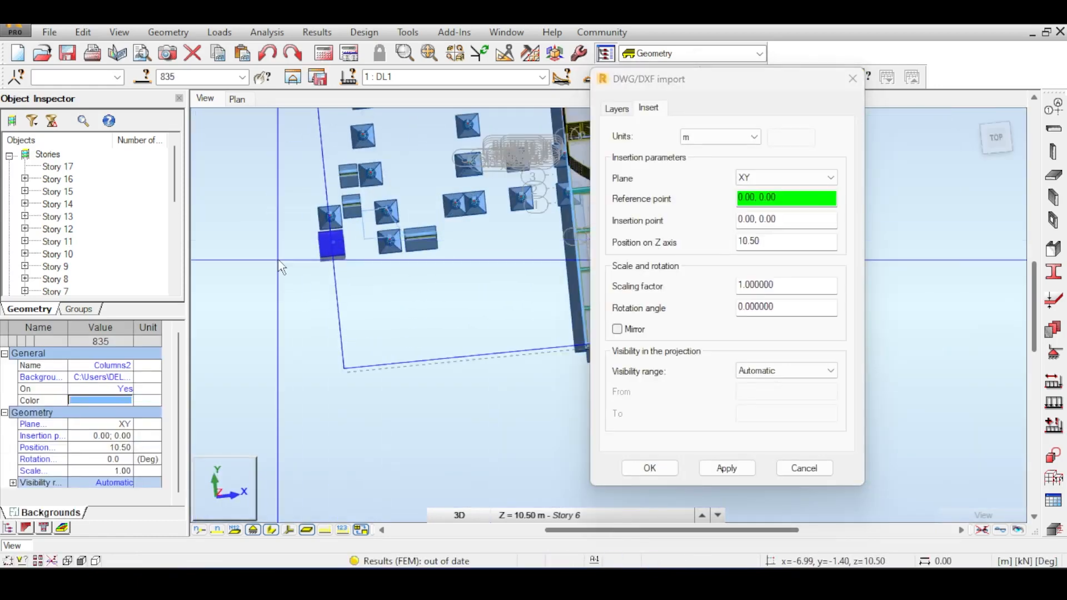
# Step: Set the background's Z position to 3.50 by picking the corner column's upper end, and finish the import
pyautogui.scroll(2, 360, 230)
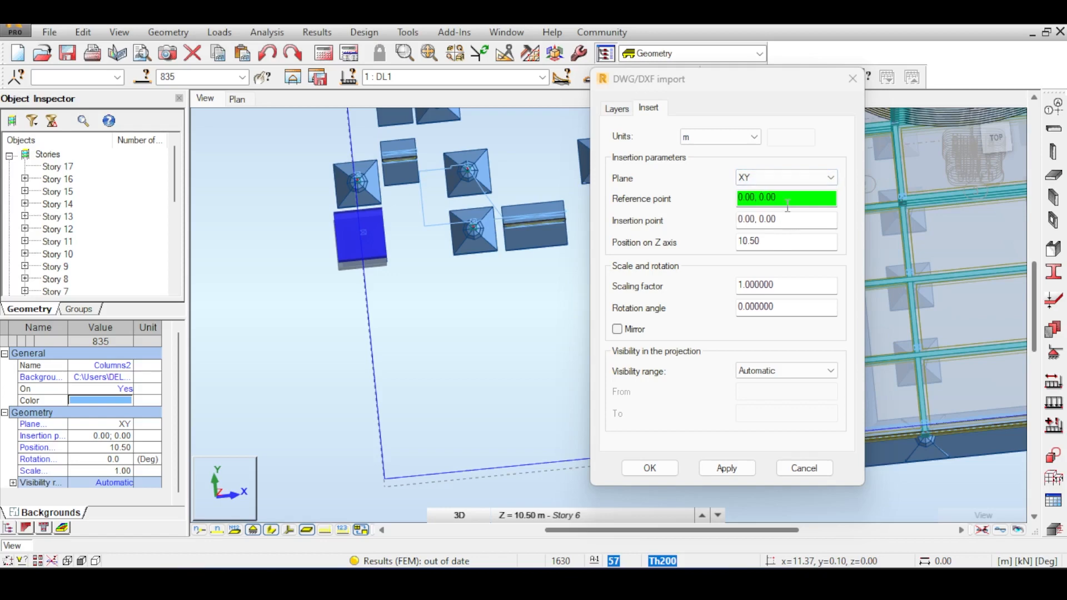
pyautogui.click(767, 247)
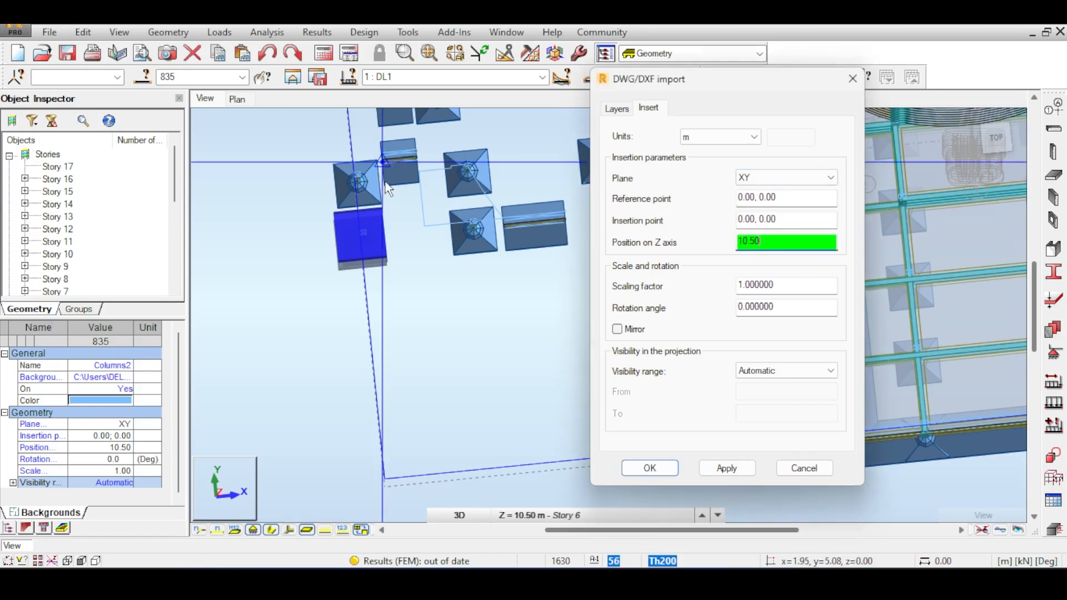
pyautogui.click(1004, 140)
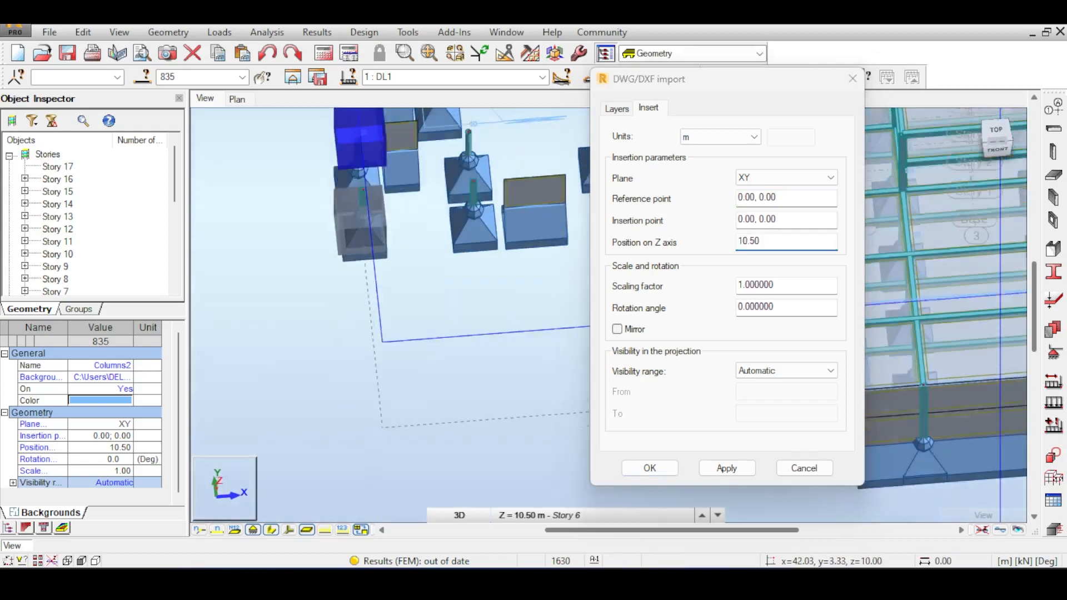
pyautogui.scroll(5, 475, 237)
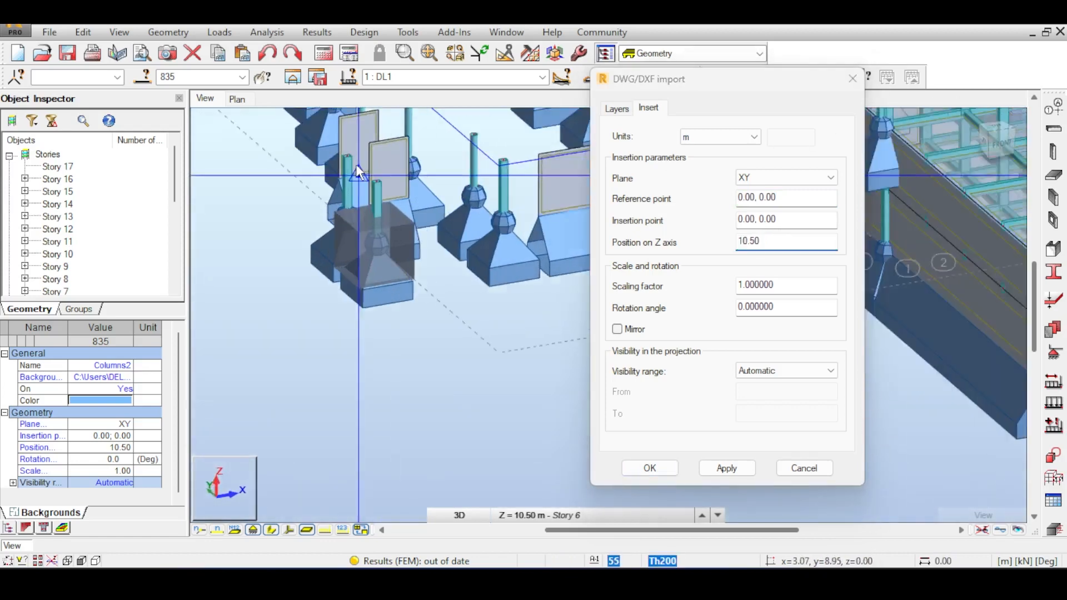
pyautogui.click(808, 239)
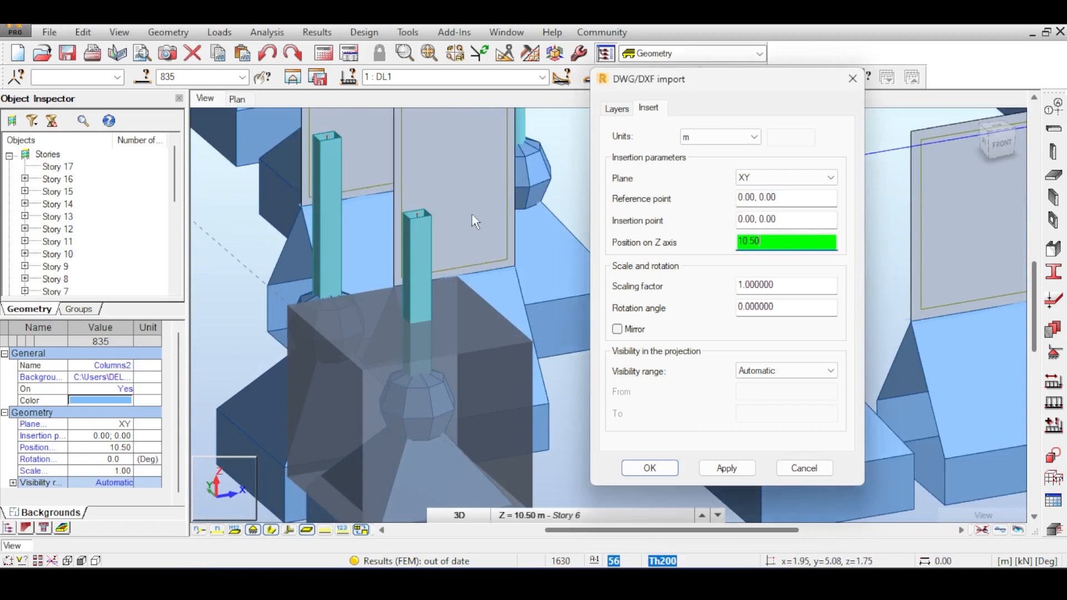
pyautogui.click(423, 211)
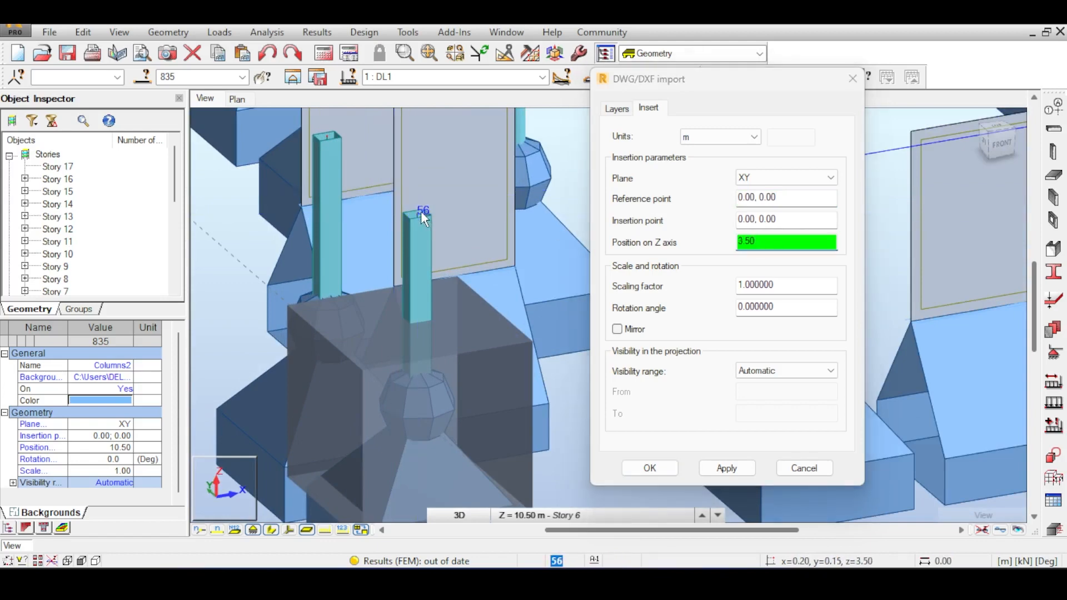
pyautogui.click(651, 469)
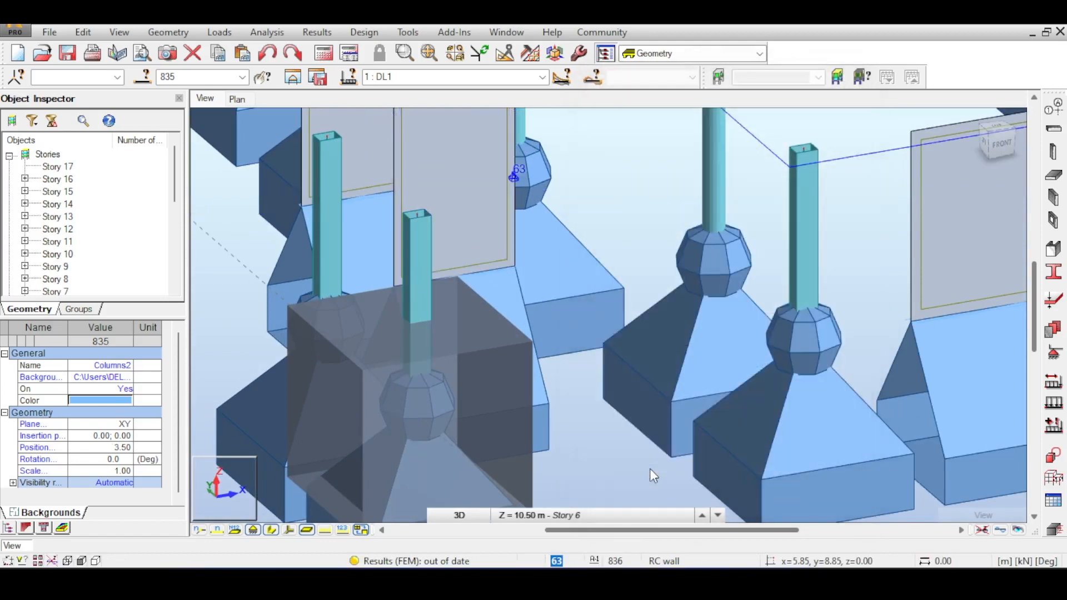
# Step: Examine the imported background's wall outlines and midpoint marks against the hall's columns in perspective and plan views
pyautogui.scroll(-2, 538, 184)
pyautogui.moveTo(596, 161); pyautogui.dragTo(583, 334, button='middle')
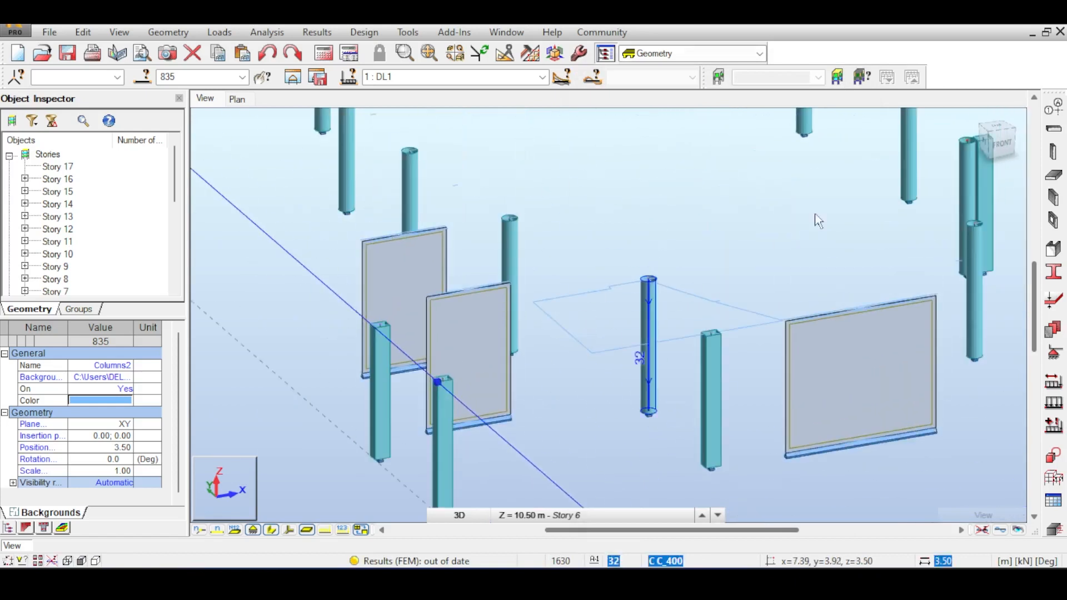
pyautogui.click(996, 130)
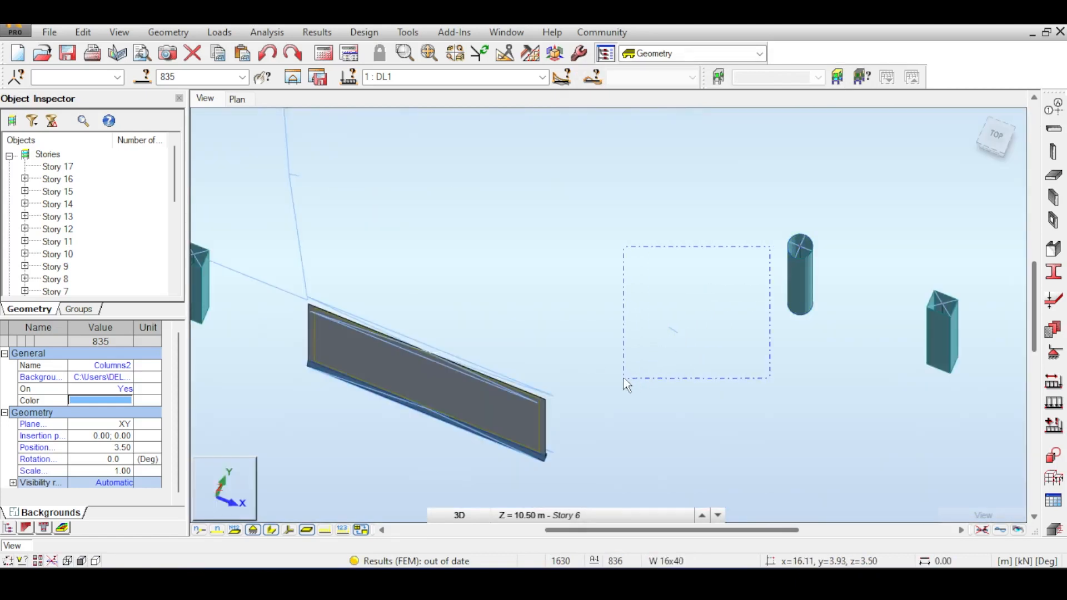
pyautogui.click(652, 379)
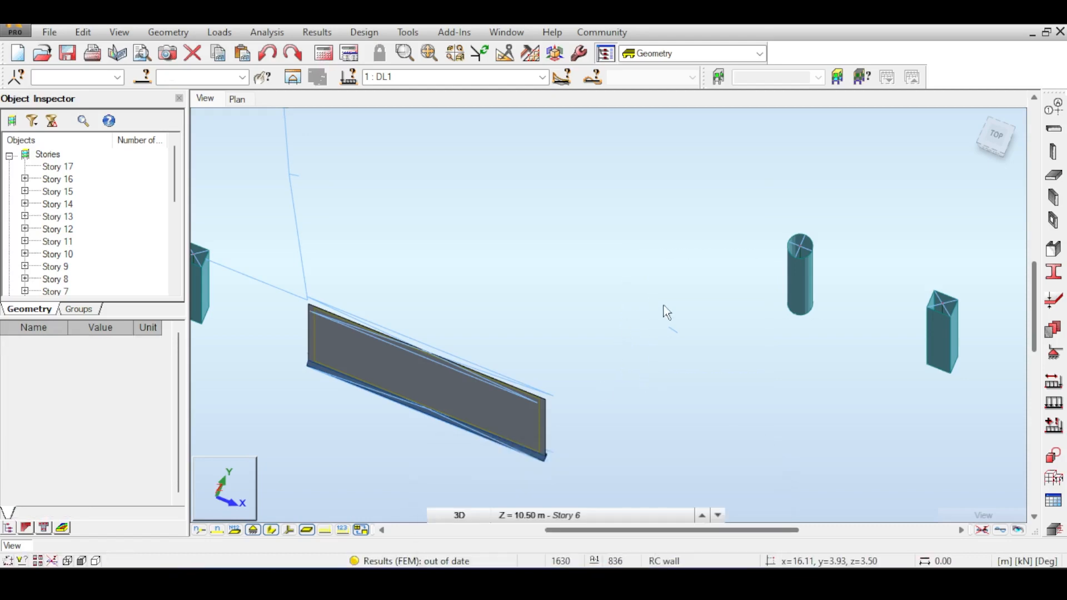
pyautogui.scroll(3, 673, 332)
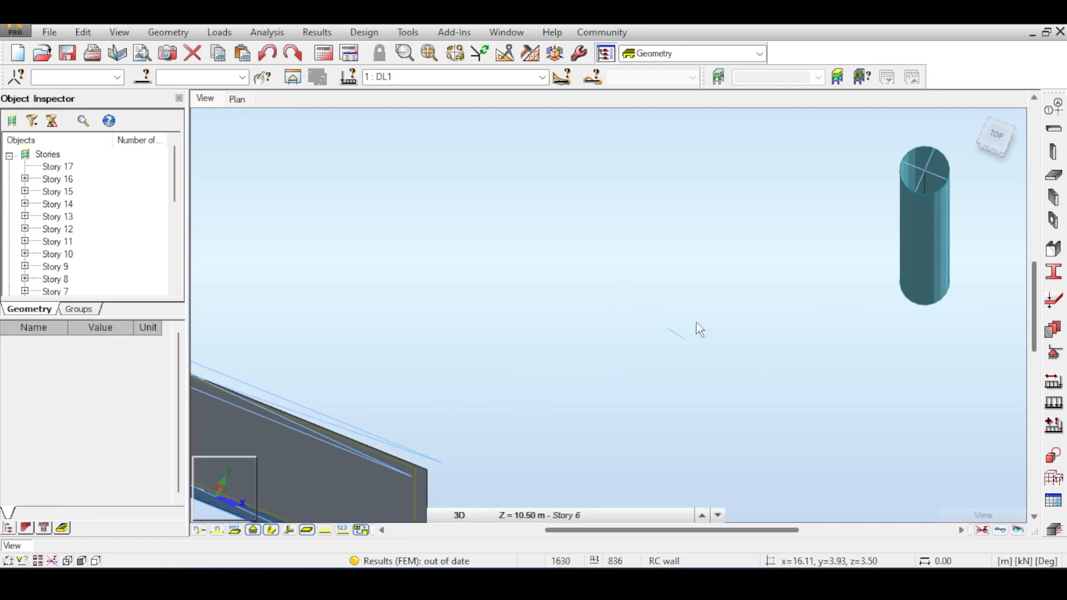
pyautogui.scroll(-2, 706, 314)
pyautogui.scroll(-1, 705, 313)
pyautogui.moveTo(852, 179); pyautogui.dragTo(609, 337, button='middle')
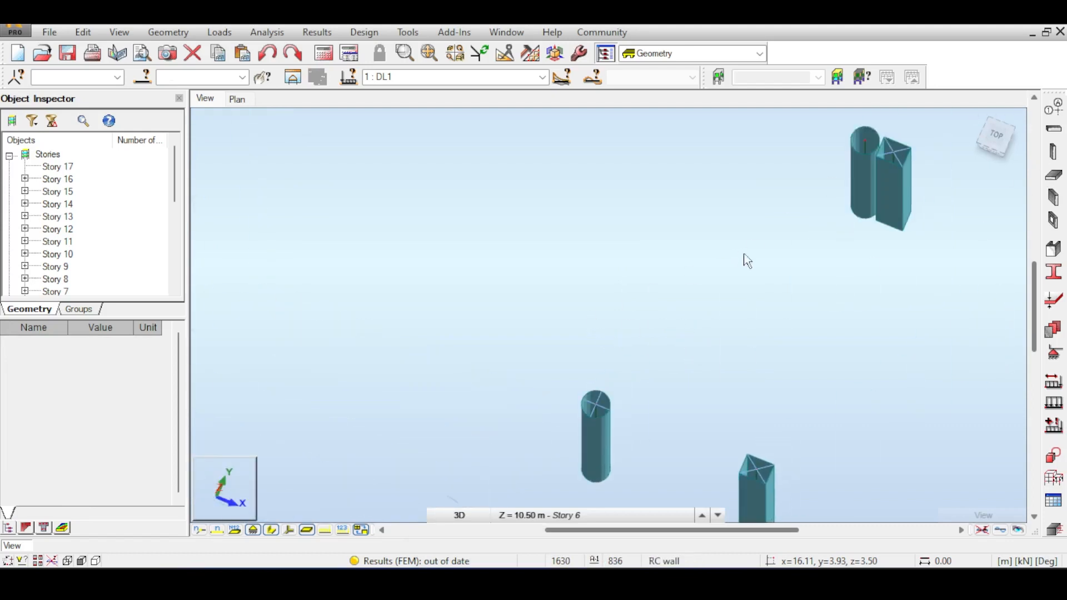
pyautogui.click(985, 140)
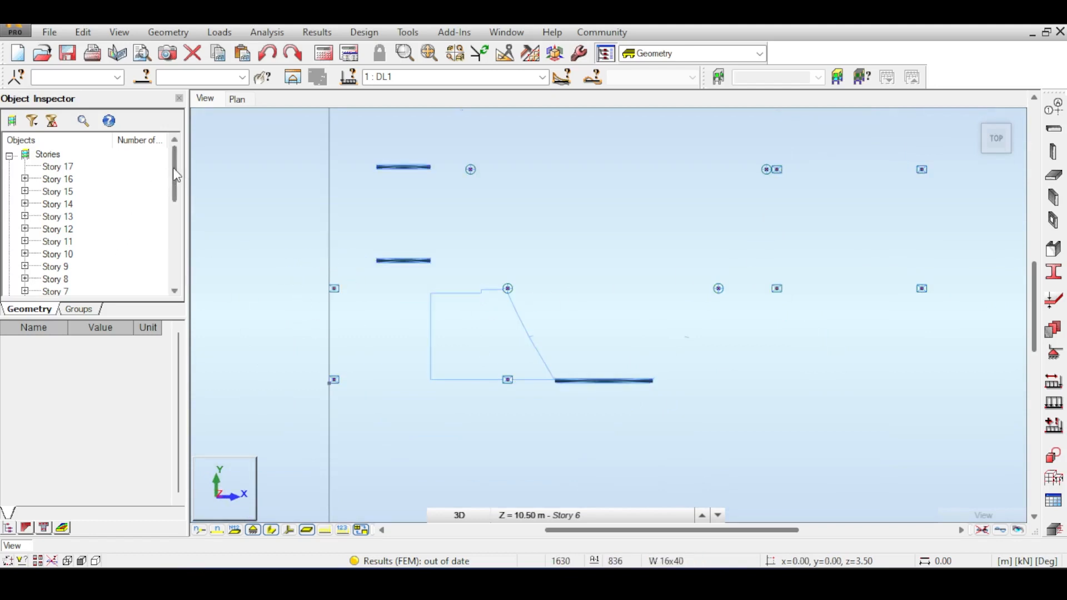
# Step: Change the Columns2 background's color to muted violet and check its marks around the hall's columns
pyautogui.moveTo(176, 175); pyautogui.dragTo(164, 292)
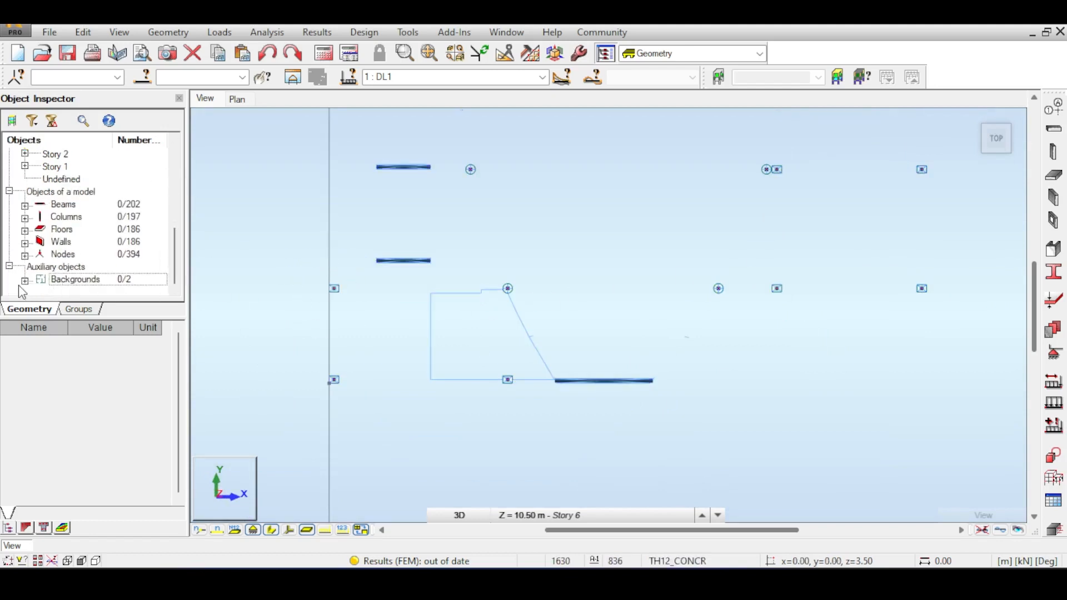
pyautogui.click(25, 281)
pyautogui.click(76, 279)
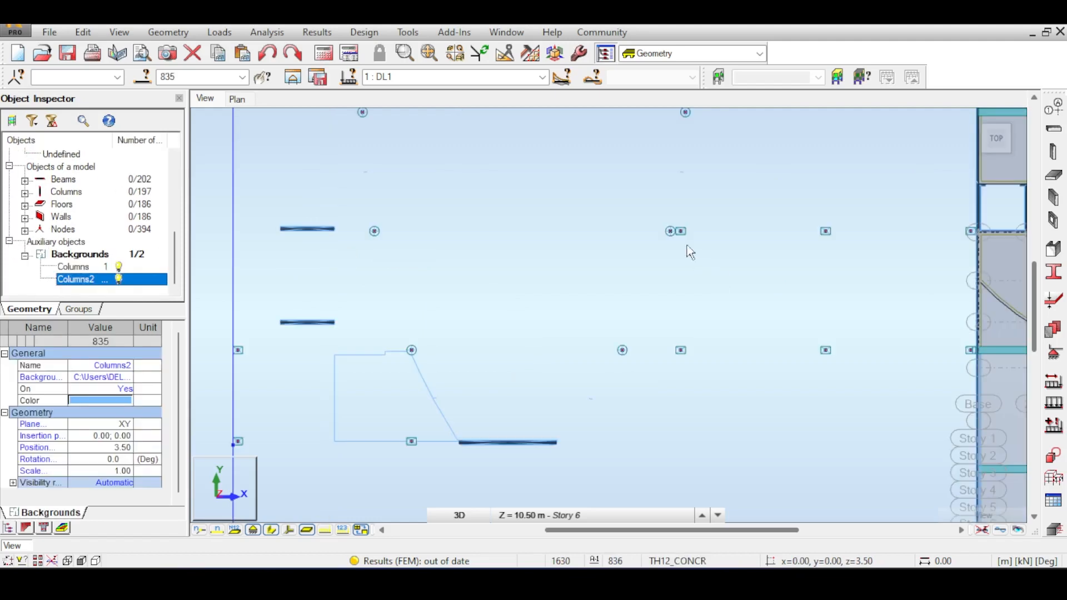
pyautogui.click(98, 400)
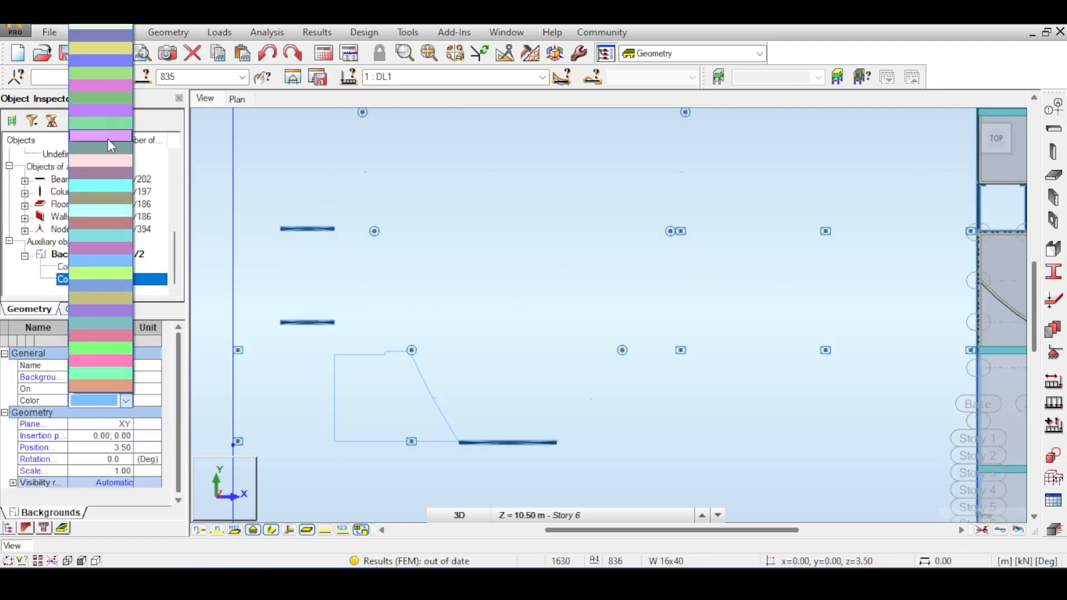
pyautogui.click(99, 389)
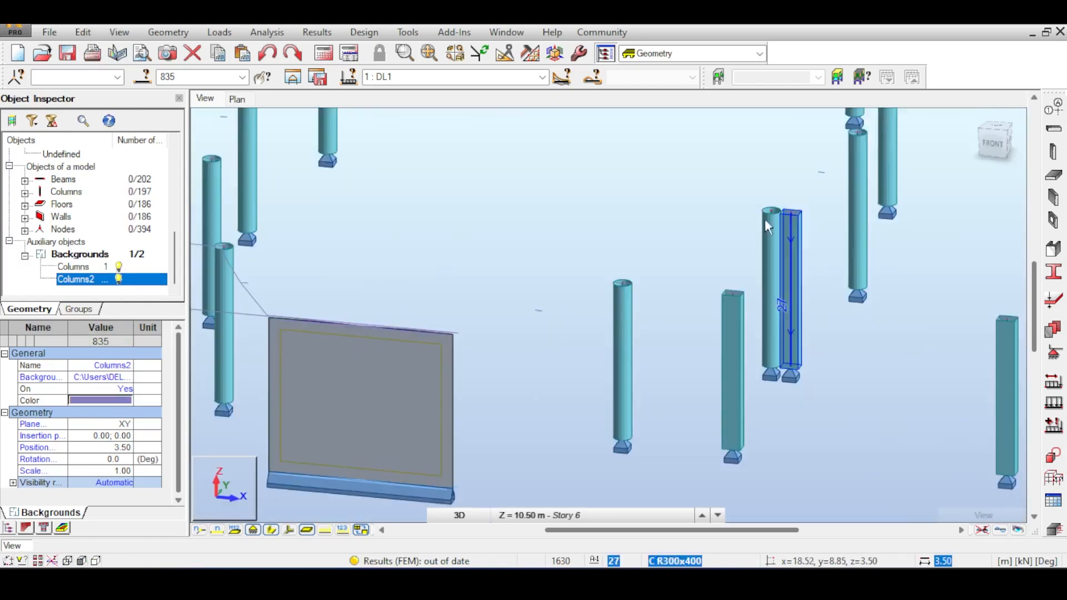
pyautogui.moveTo(692, 241); pyautogui.dragTo(818, 296, button='middle')
pyautogui.moveTo(322, 336); pyautogui.dragTo(624, 349, button='middle')
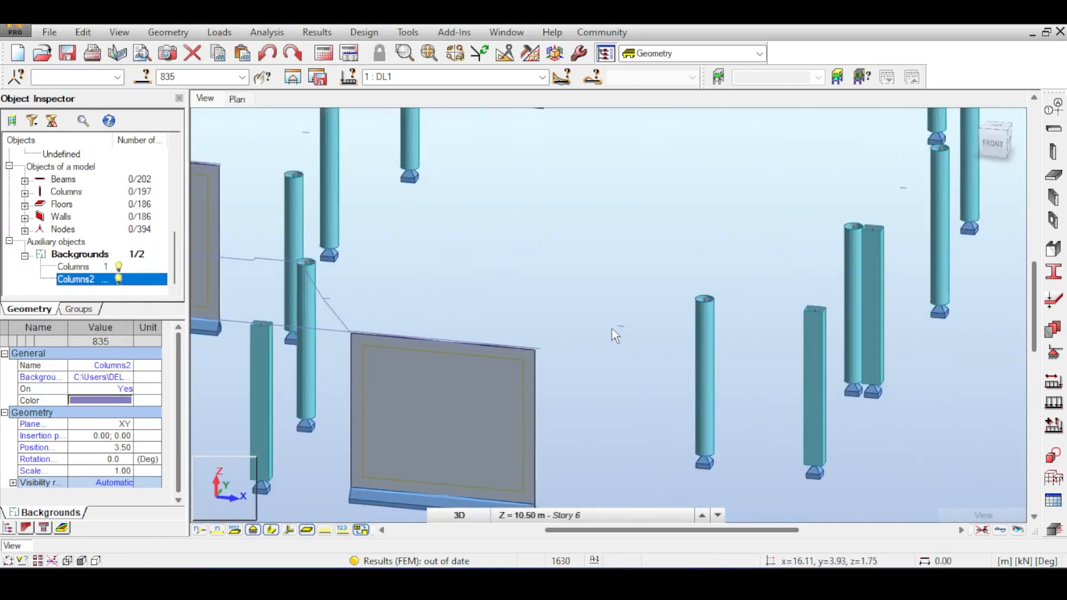
pyautogui.moveTo(816, 224); pyautogui.dragTo(502, 371, button='middle')
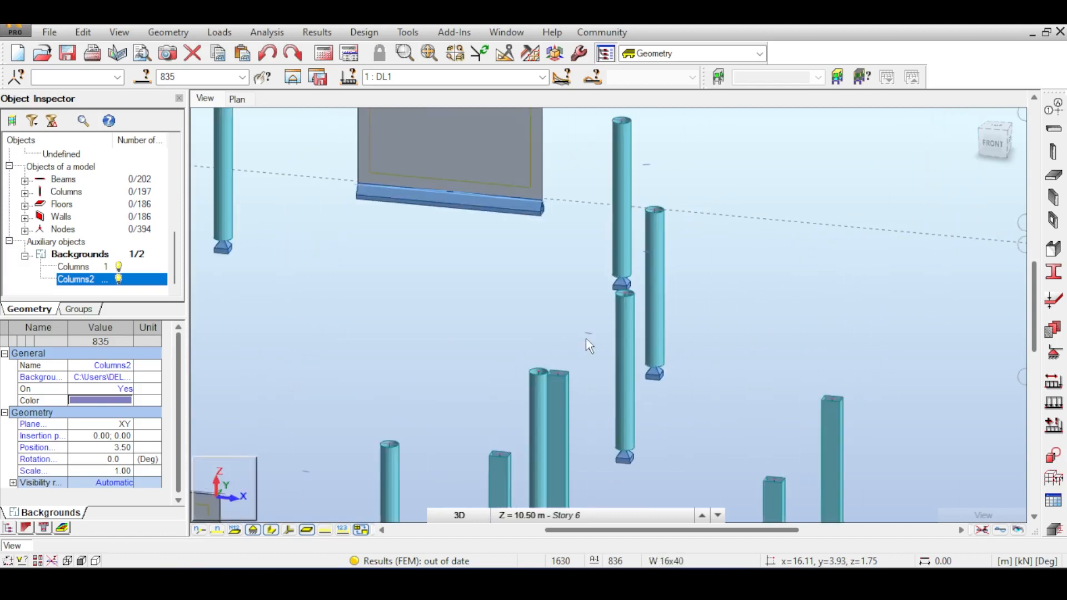
# Step: Switch to the finacniero drawing in AutoCAD and examine the oval hall, stairs and restrooms on the first-level plan
pyautogui.moveTo(601, 514)
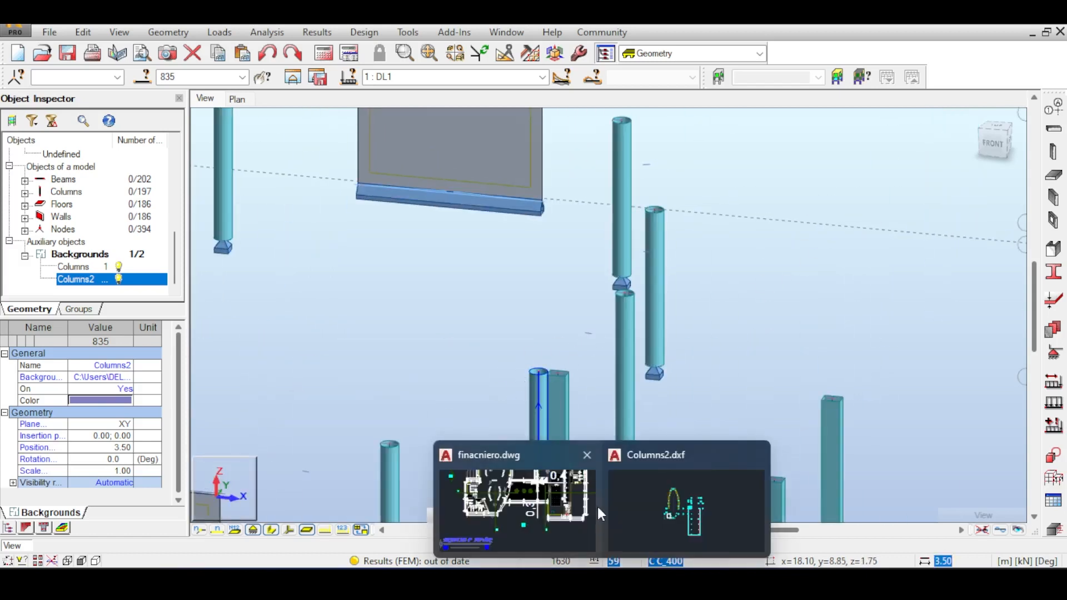
pyautogui.click(562, 514)
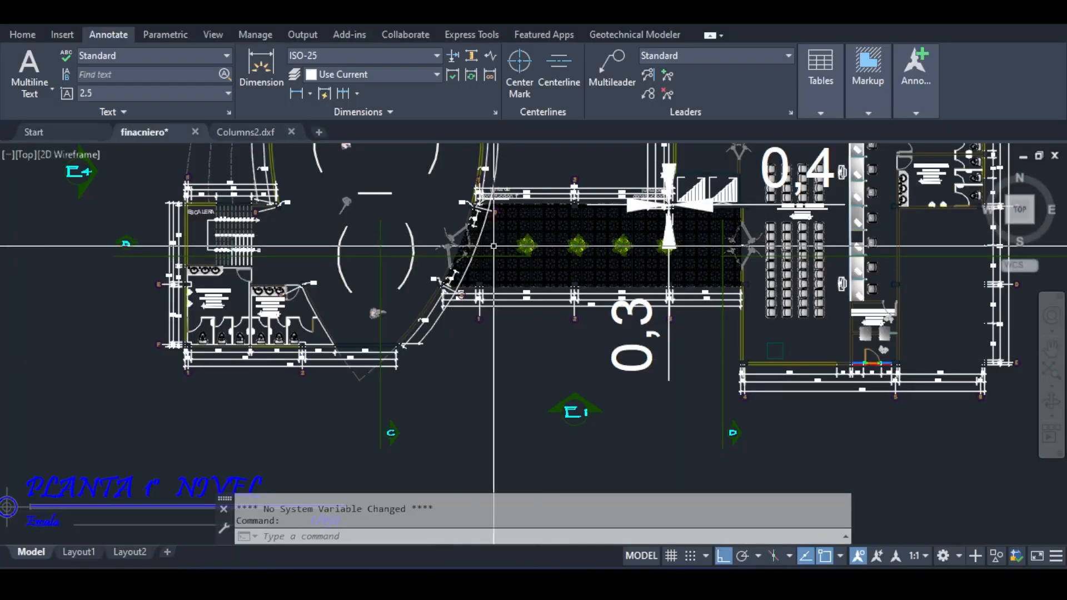
pyautogui.scroll(6, 478, 210)
pyautogui.moveTo(561, 447); pyautogui.dragTo(580, 211, button='middle')
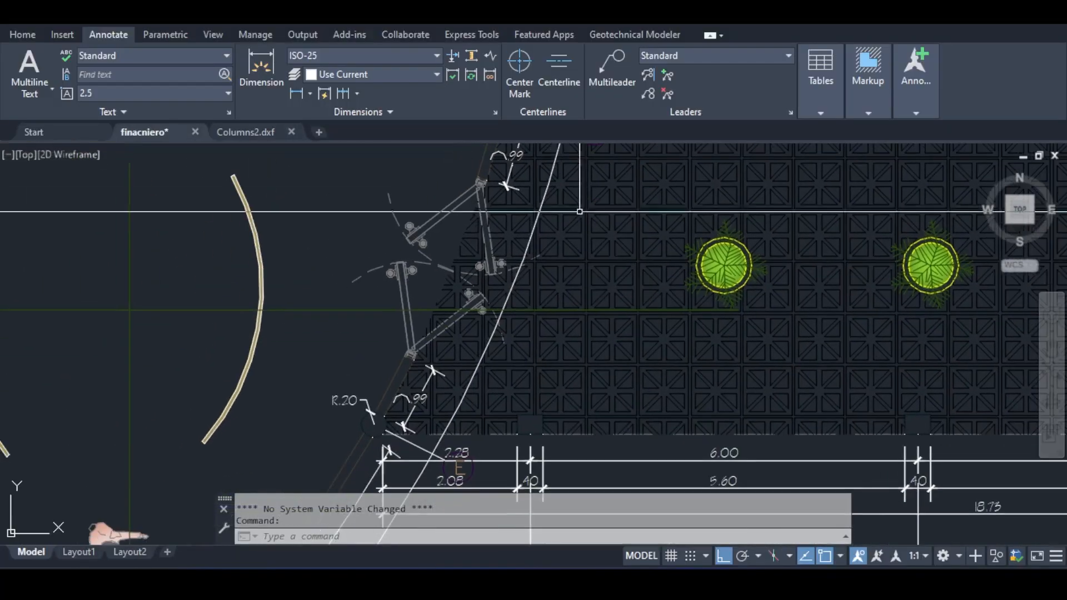
pyautogui.scroll(-5, 120, 534)
pyautogui.scroll(4, 678, 421)
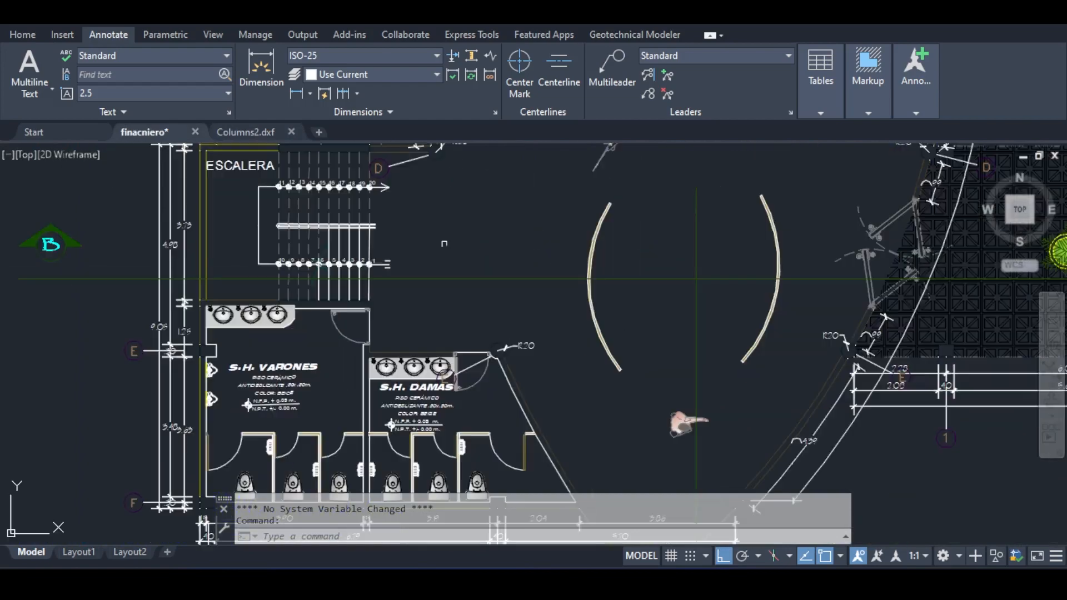
pyautogui.moveTo(679, 422); pyautogui.dragTo(689, 471, button='middle')
pyautogui.scroll(-5, 689, 472)
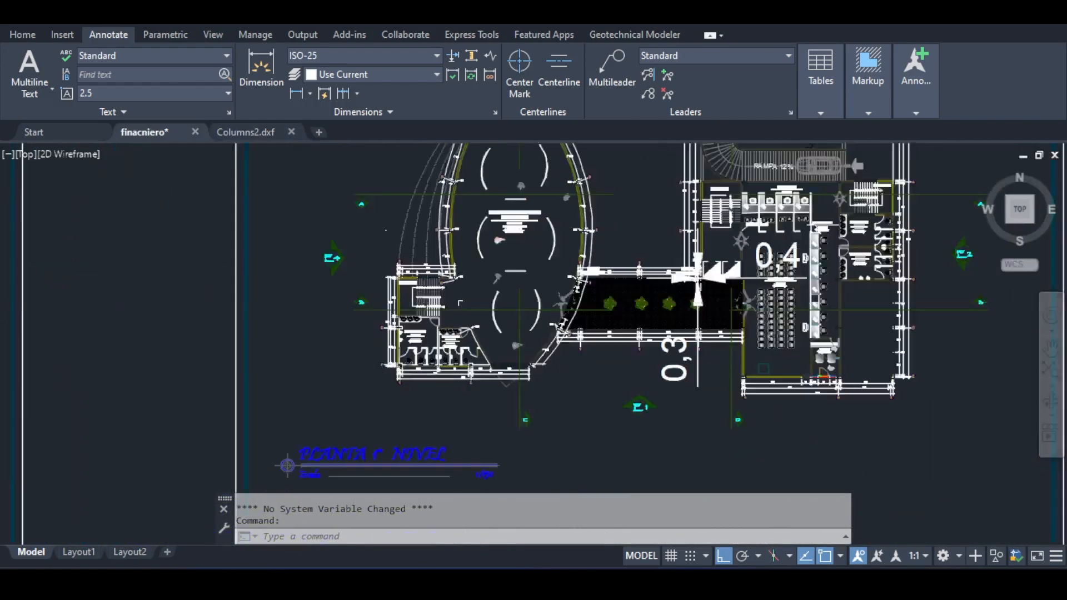
# Step: Examine the reading room, stairs and restrooms on the upper-level plan
pyautogui.moveTo(473, 309); pyautogui.dragTo(107, 323, button='middle')
pyautogui.moveTo(569, 345); pyautogui.dragTo(276, 338, button='middle')
pyautogui.moveTo(779, 363); pyautogui.dragTo(371, 359, button='middle')
pyautogui.moveTo(779, 337); pyautogui.dragTo(462, 334, button='middle')
pyautogui.scroll(5, 545, 302)
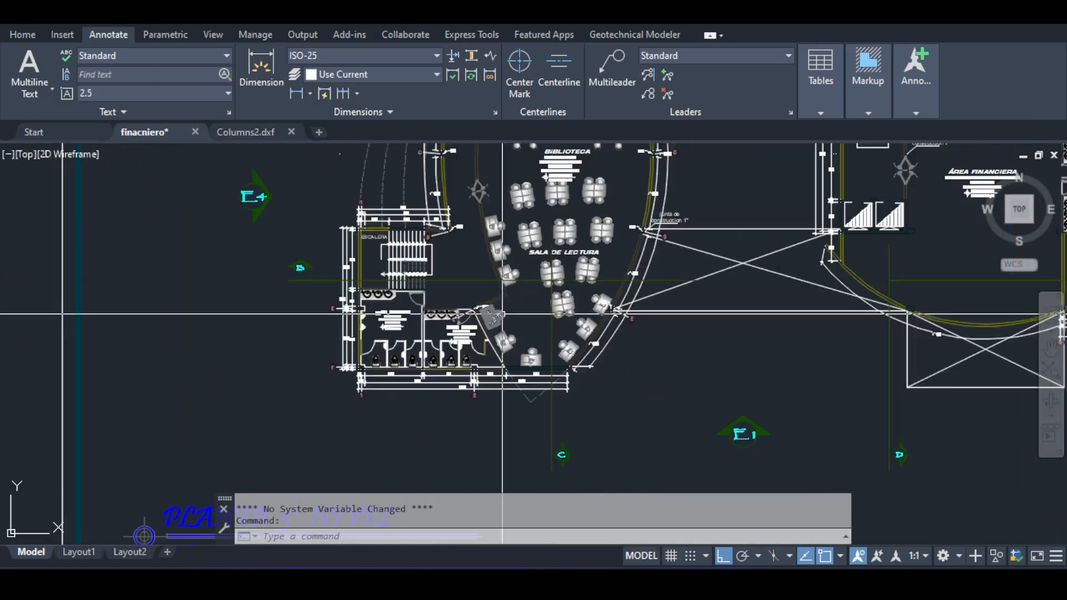
pyautogui.scroll(4, 471, 246)
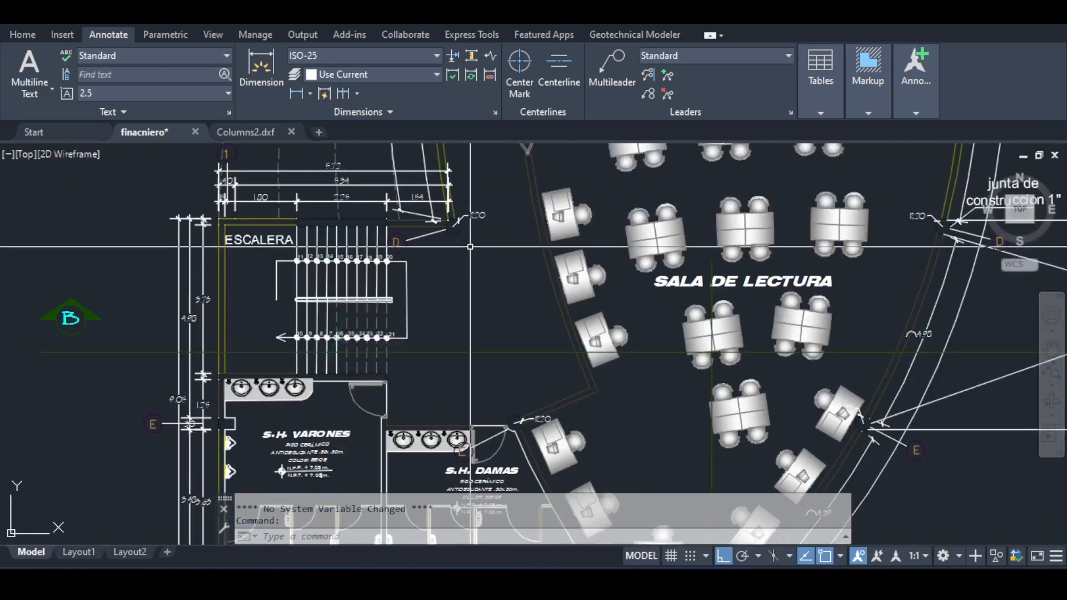
pyautogui.scroll(-8, 470, 246)
pyautogui.moveTo(147, 288); pyautogui.dragTo(495, 340, button='middle')
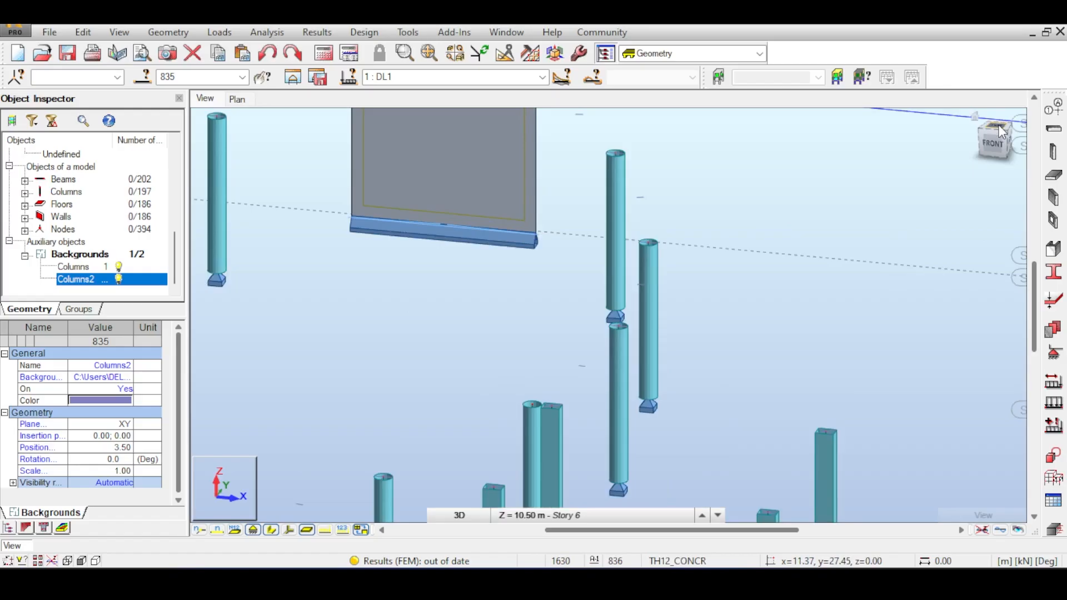
# Step: Set up a new contour floor with the Shell model and Th200 thickness
pyautogui.click(998, 128)
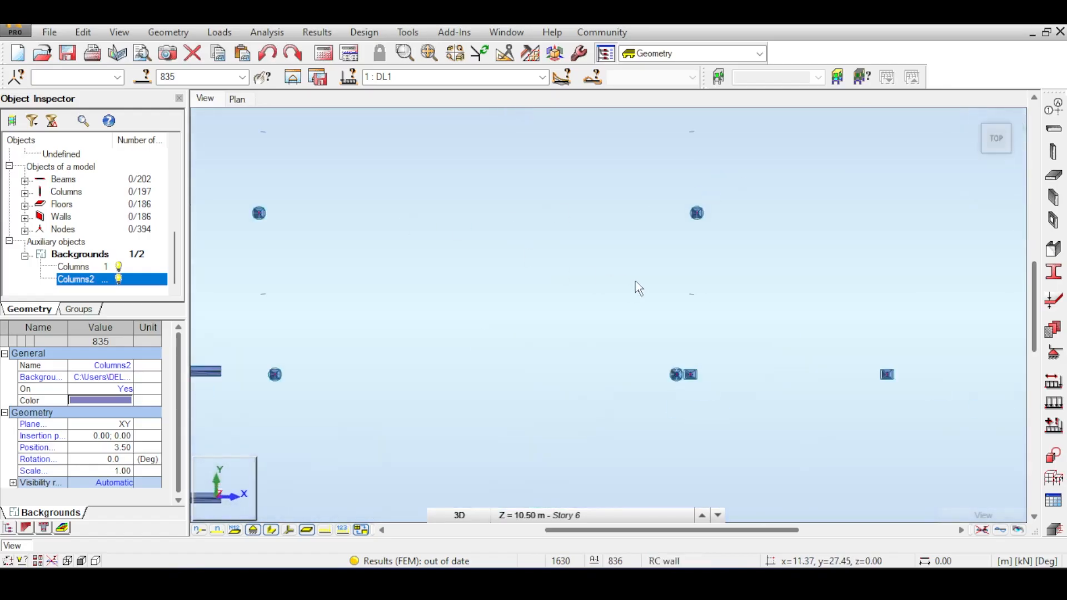
pyautogui.scroll(-4, 639, 279)
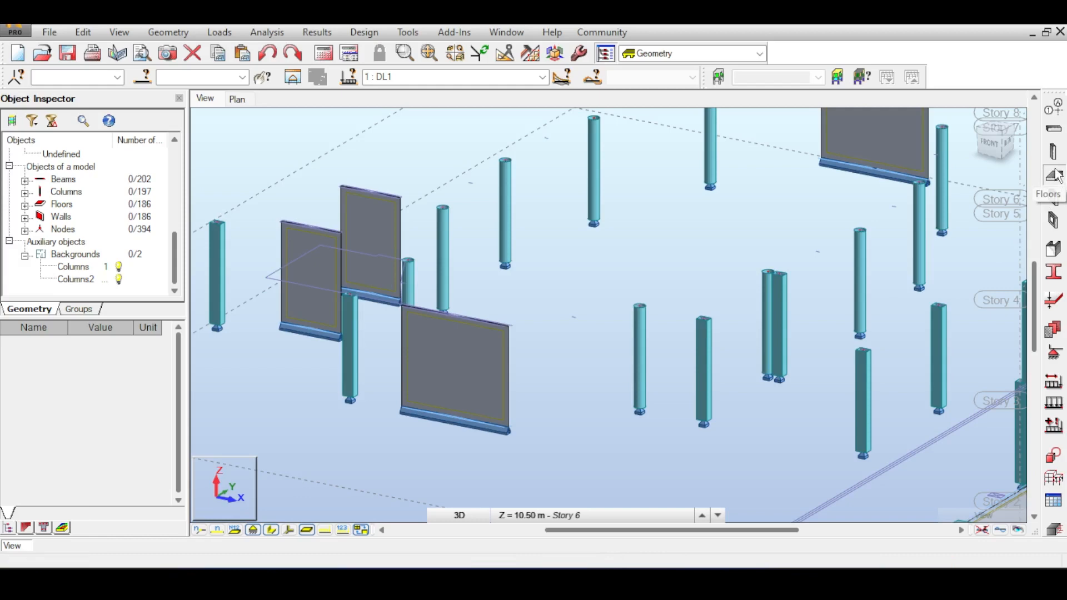
pyautogui.click(1054, 175)
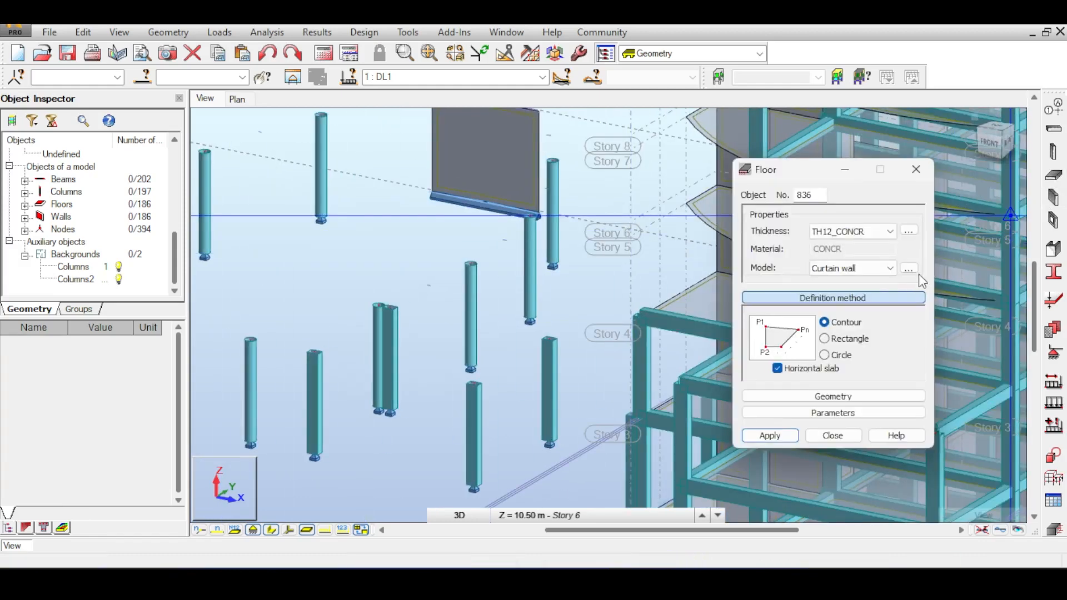
pyautogui.click(884, 269)
pyautogui.click(850, 298)
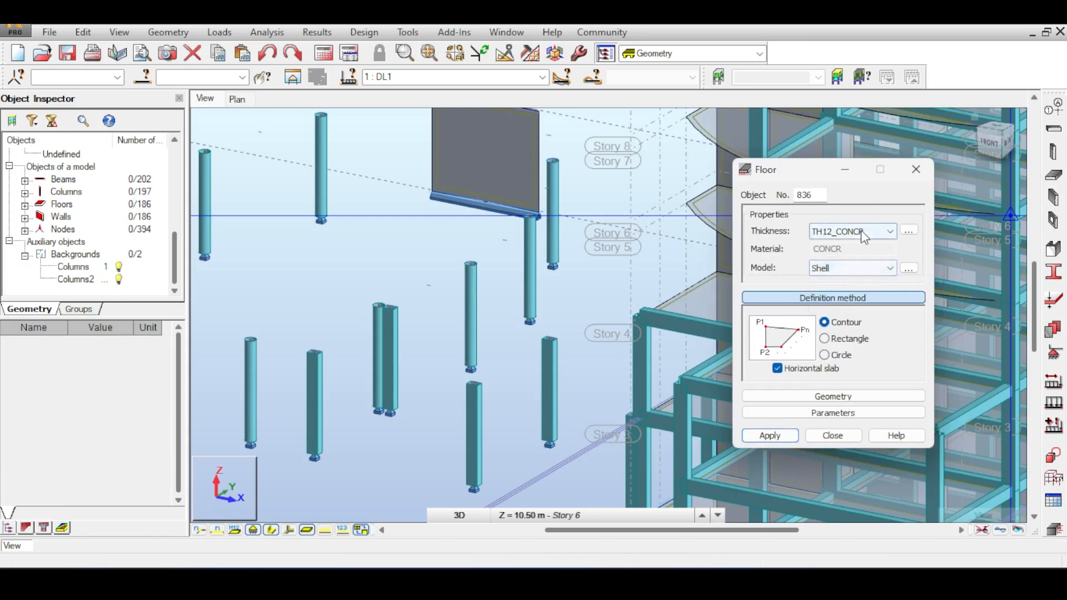
pyautogui.click(862, 230)
pyautogui.click(840, 271)
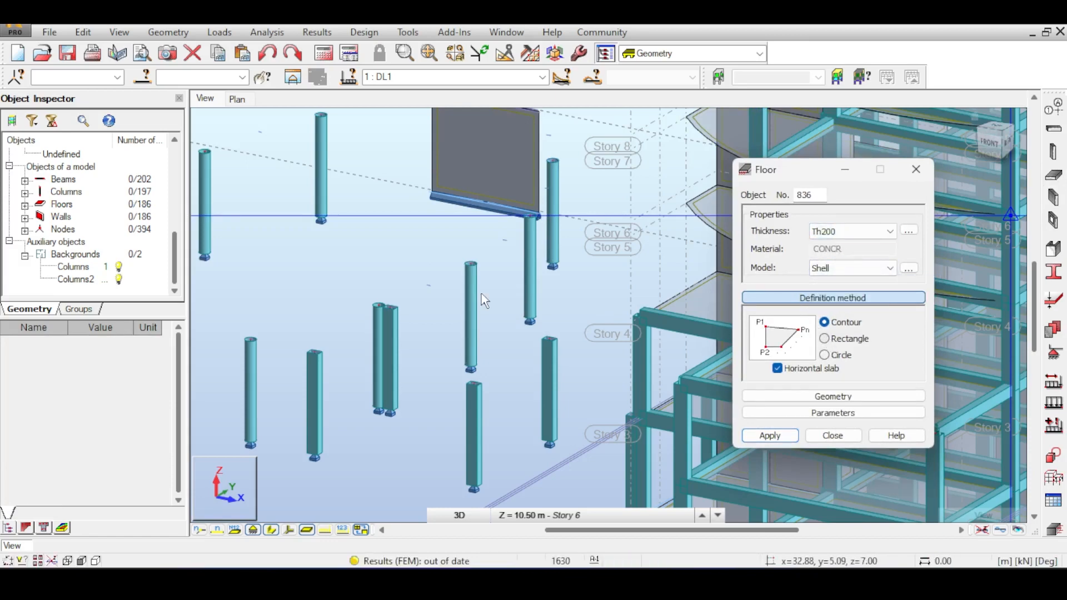
# Step: Try to start the slab contour at the two round columns facing the hall's end wall, adding the edge mark near the second column
pyautogui.moveTo(482, 294); pyautogui.dragTo(552, 275, button='middle')
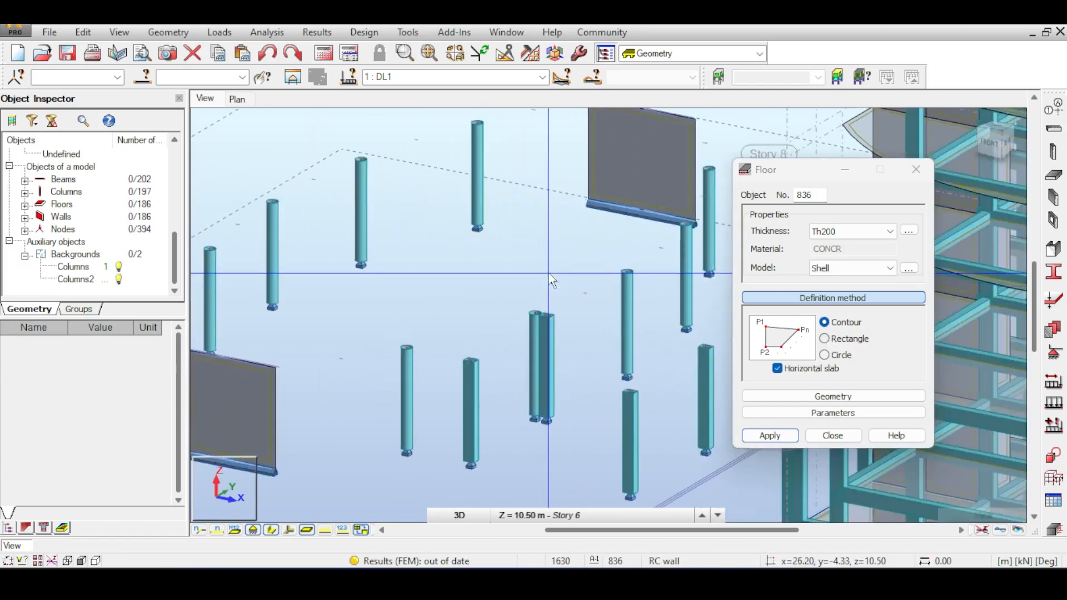
pyautogui.moveTo(552, 282); pyautogui.dragTo(391, 288, button='middle')
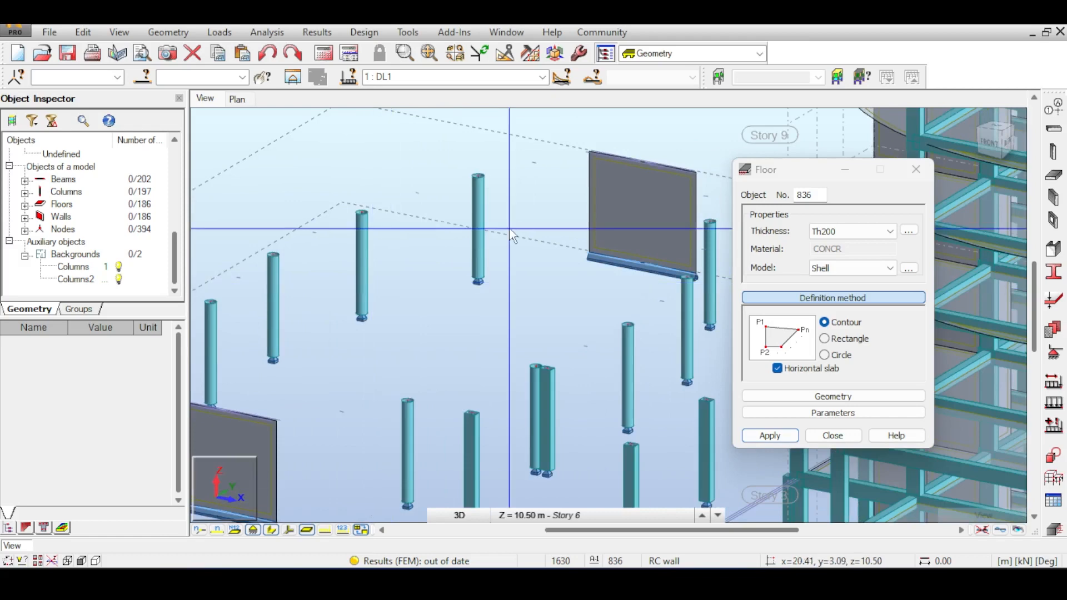
pyautogui.moveTo(510, 243); pyautogui.dragTo(621, 217, button='middle')
pyautogui.keyDown('shift'); pyautogui.moveTo(477, 352); pyautogui.dragTo(449, 200, button='middle'); pyautogui.keyUp('shift')
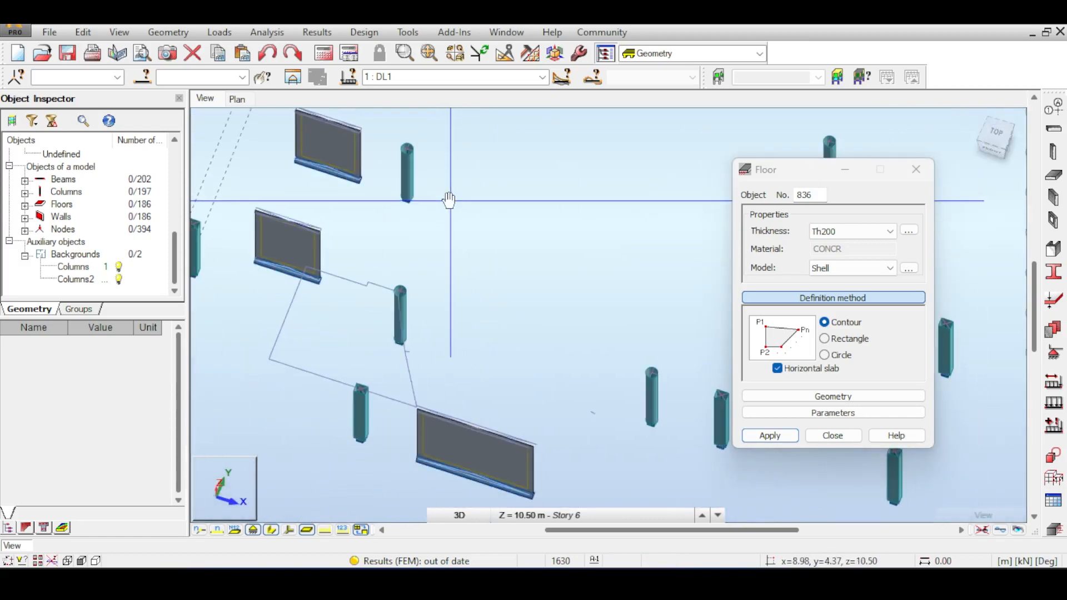
pyautogui.scroll(4, 403, 434)
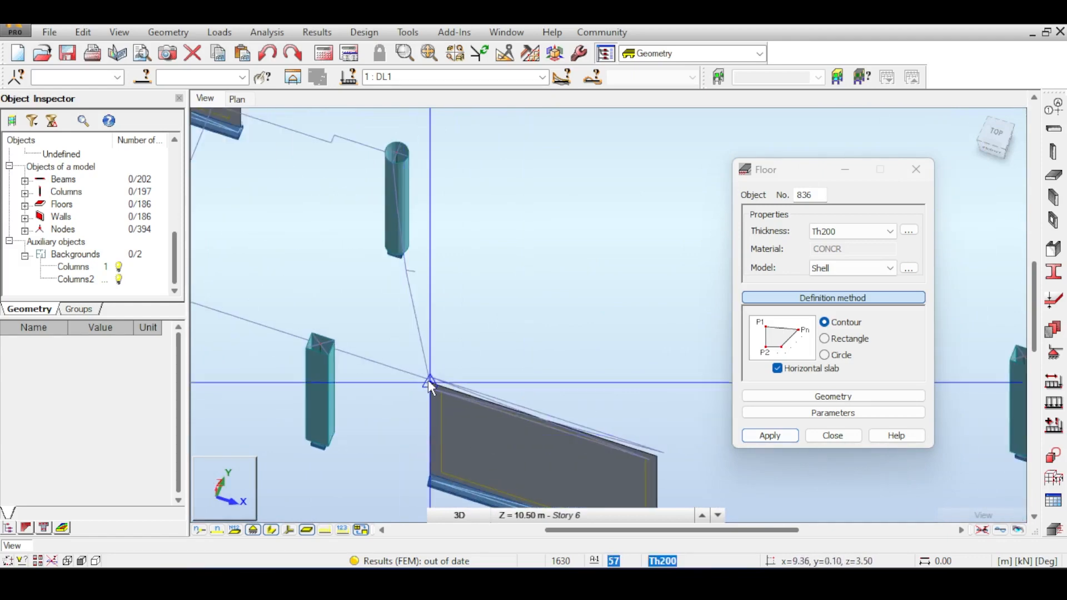
pyautogui.scroll(-5, 428, 380)
pyautogui.scroll(5, 359, 217)
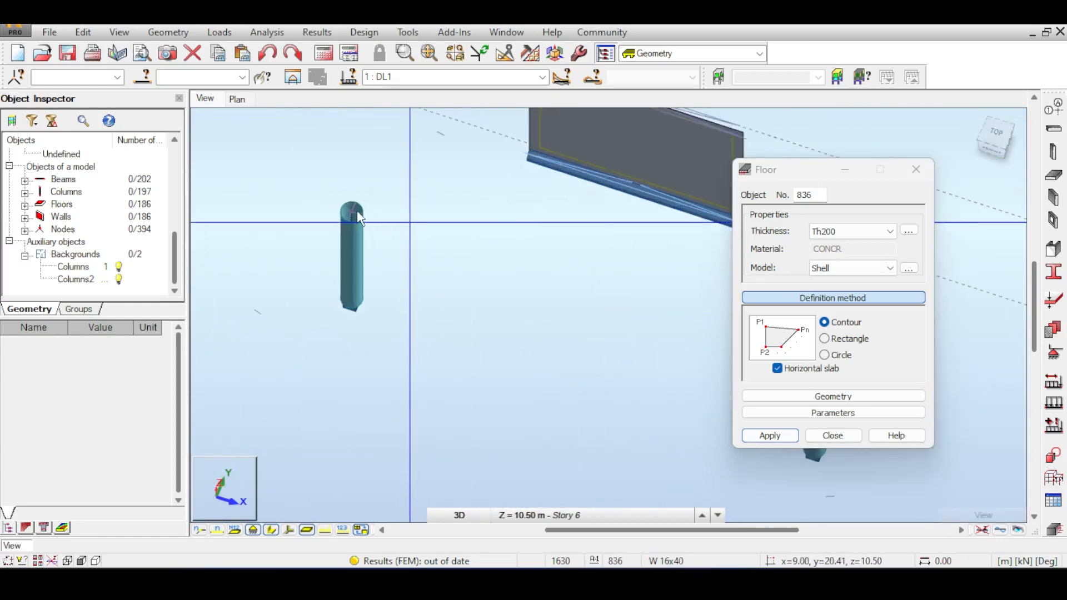
pyautogui.click(354, 210)
pyautogui.moveTo(526, 247); pyautogui.dragTo(306, 194, button='middle')
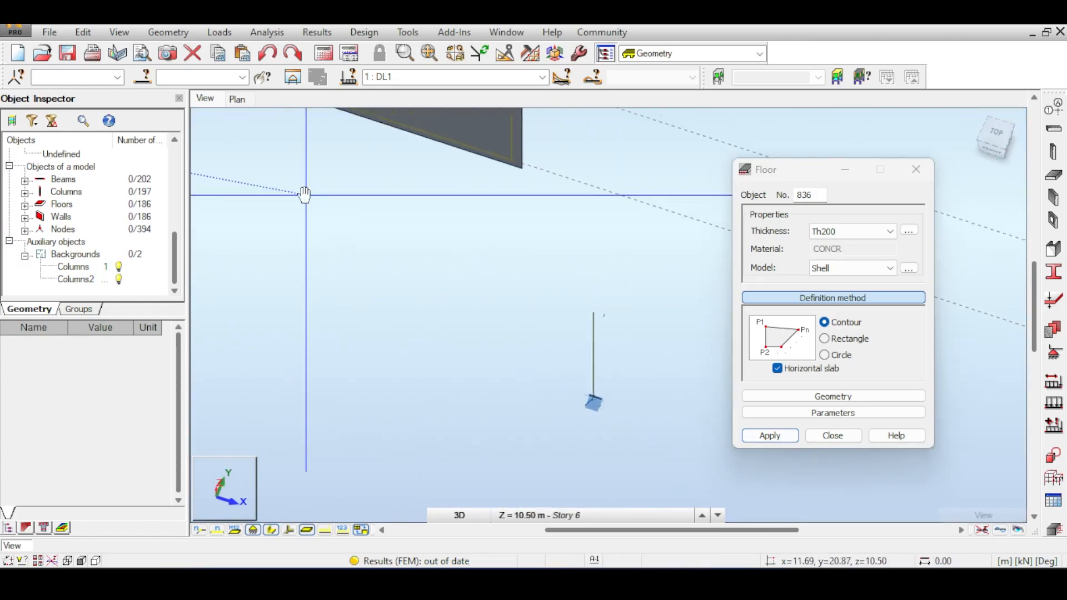
pyautogui.click(592, 309)
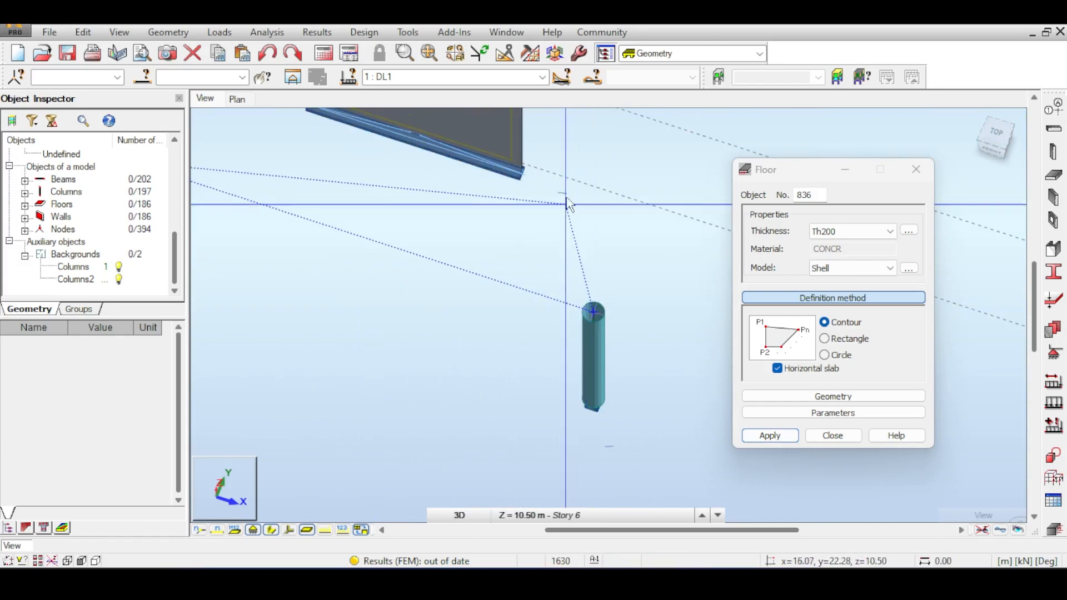
pyautogui.scroll(2, 566, 200)
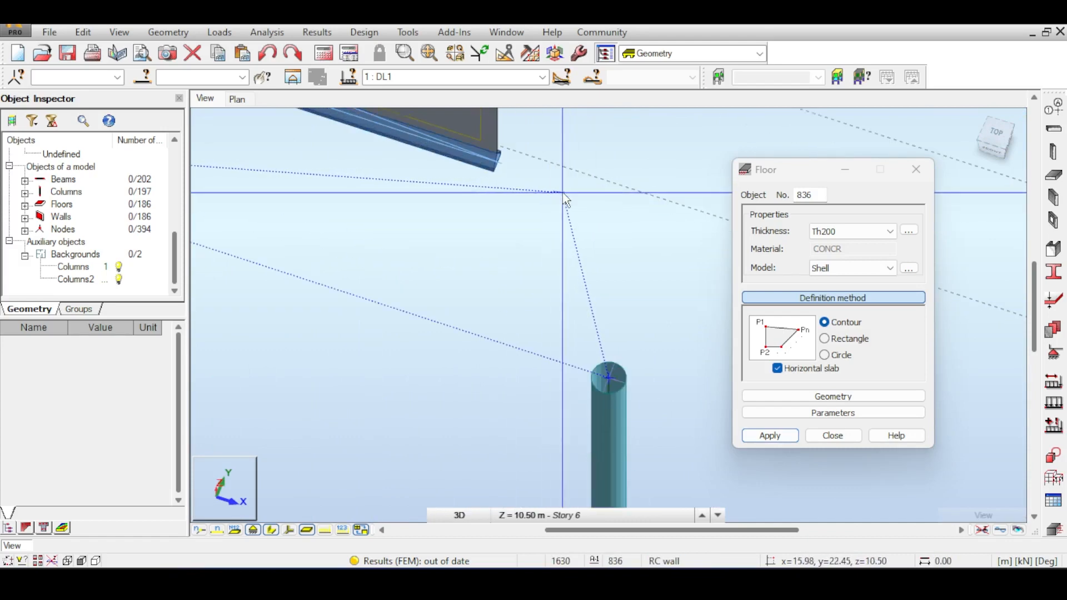
pyautogui.click(563, 192)
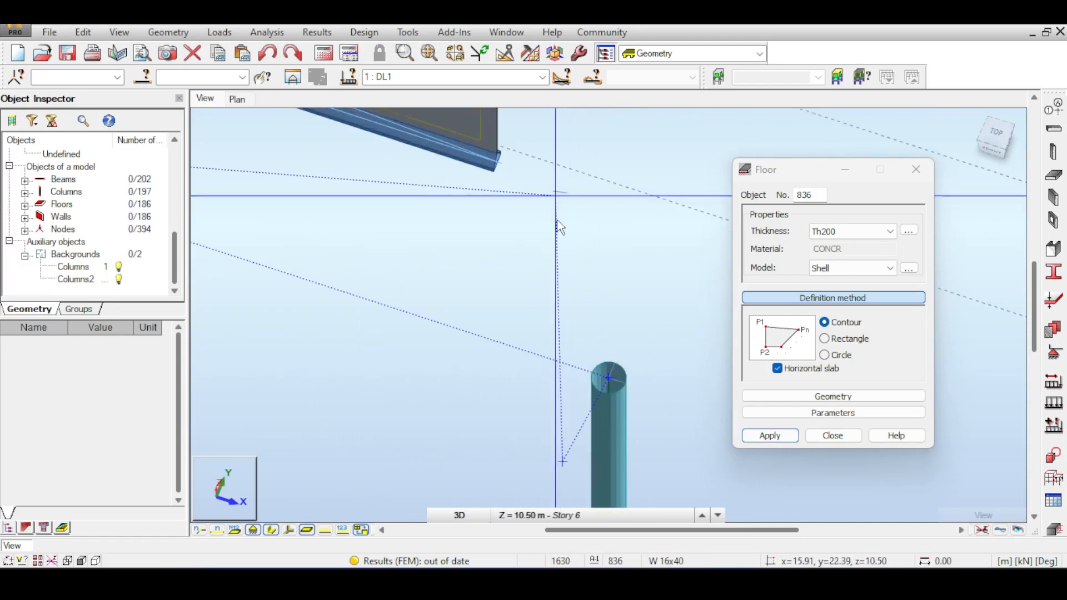
pyautogui.click(560, 192)
# Step: Try to complete the slab through the end wall's two upper corners, closing it directly at the first column without the second edge mark
pyautogui.moveTo(589, 210); pyautogui.dragTo(648, 305, button='middle')
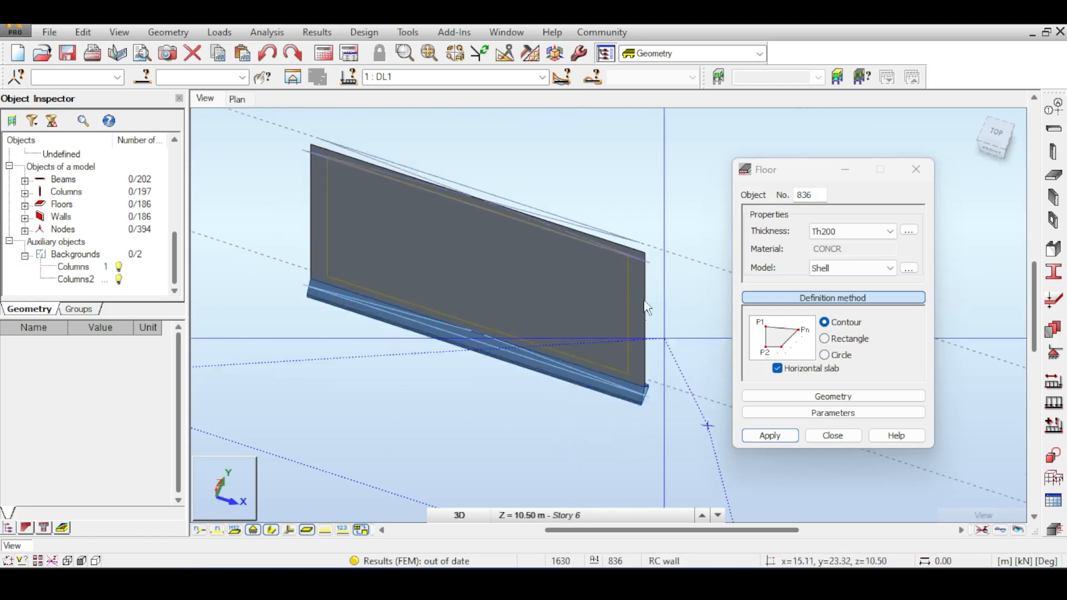
pyautogui.click(645, 251)
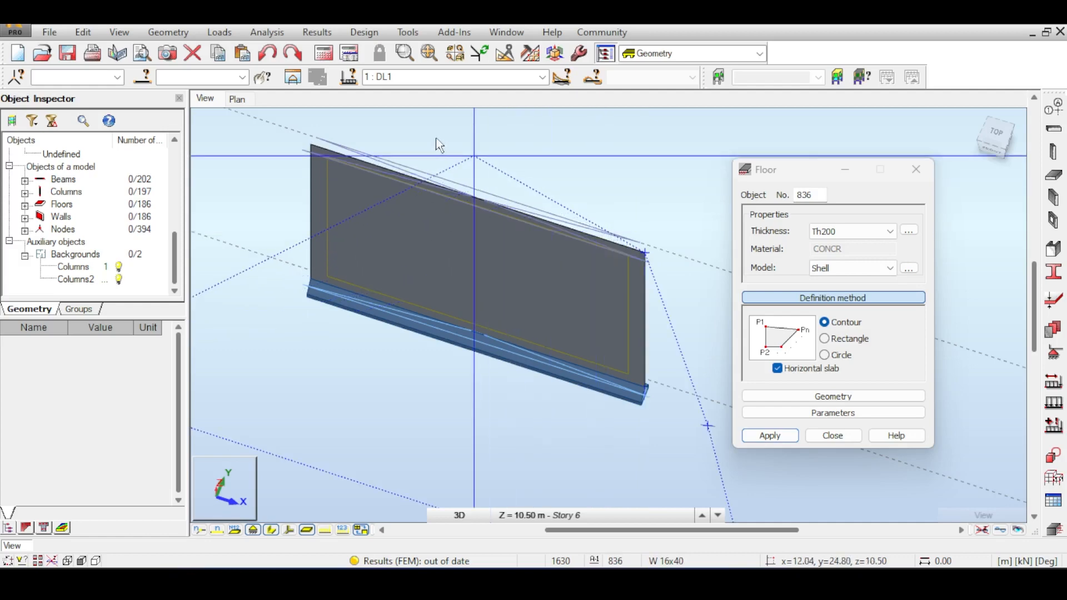
pyautogui.moveTo(403, 134); pyautogui.dragTo(521, 199, button='middle')
pyautogui.scroll(1, 358, 187)
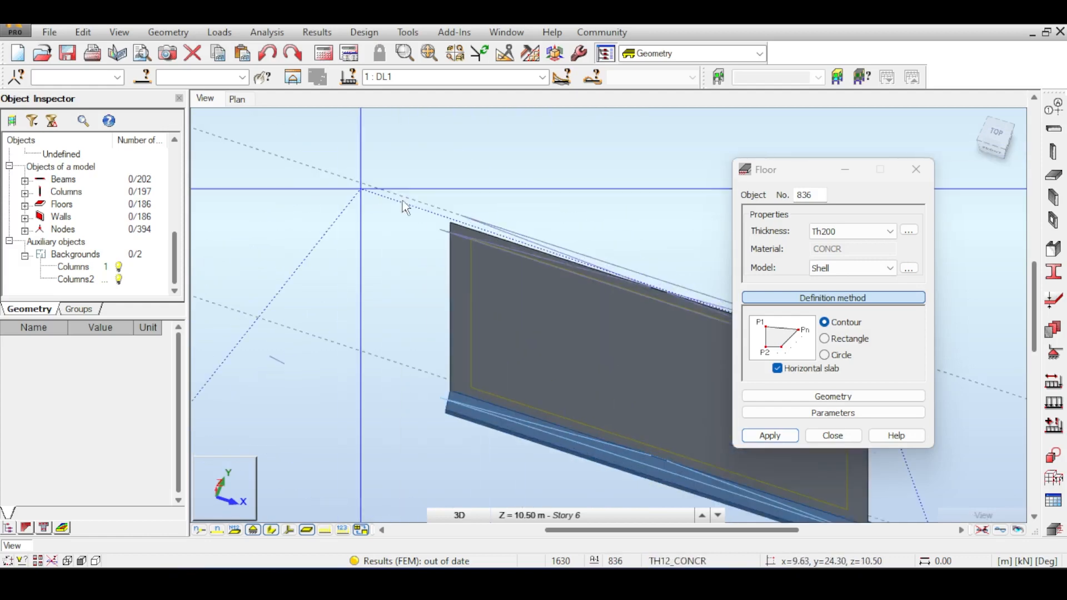
pyautogui.click(445, 221)
pyautogui.scroll(-2, 365, 280)
pyautogui.moveTo(418, 253); pyautogui.dragTo(533, 150, button='middle')
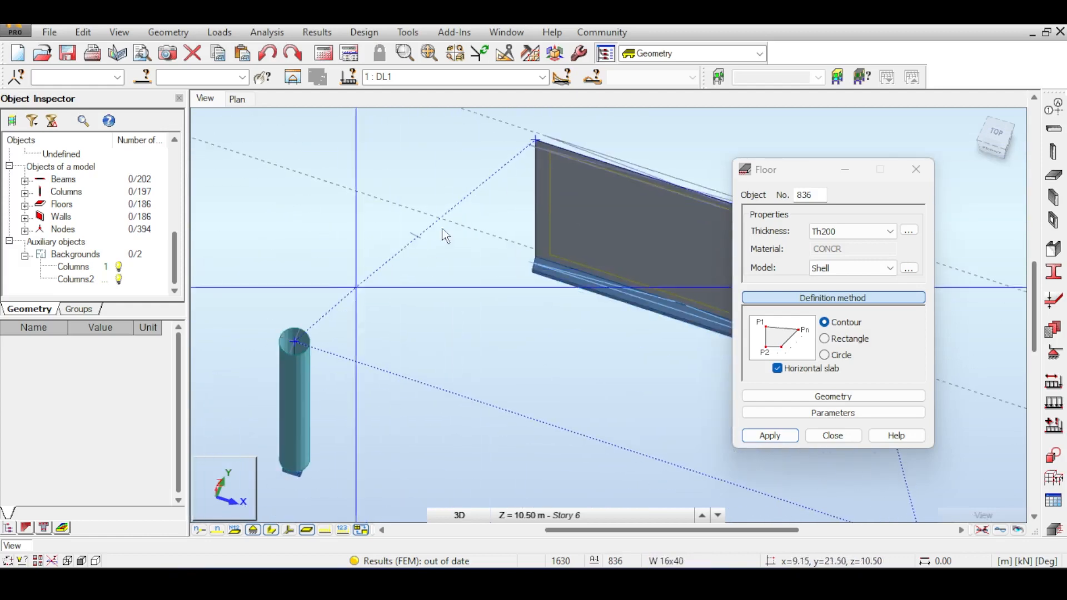
pyautogui.scroll(1, 333, 305)
pyautogui.moveTo(325, 312); pyautogui.dragTo(410, 248, button='middle')
pyautogui.scroll(1, 382, 283)
pyautogui.click(371, 283)
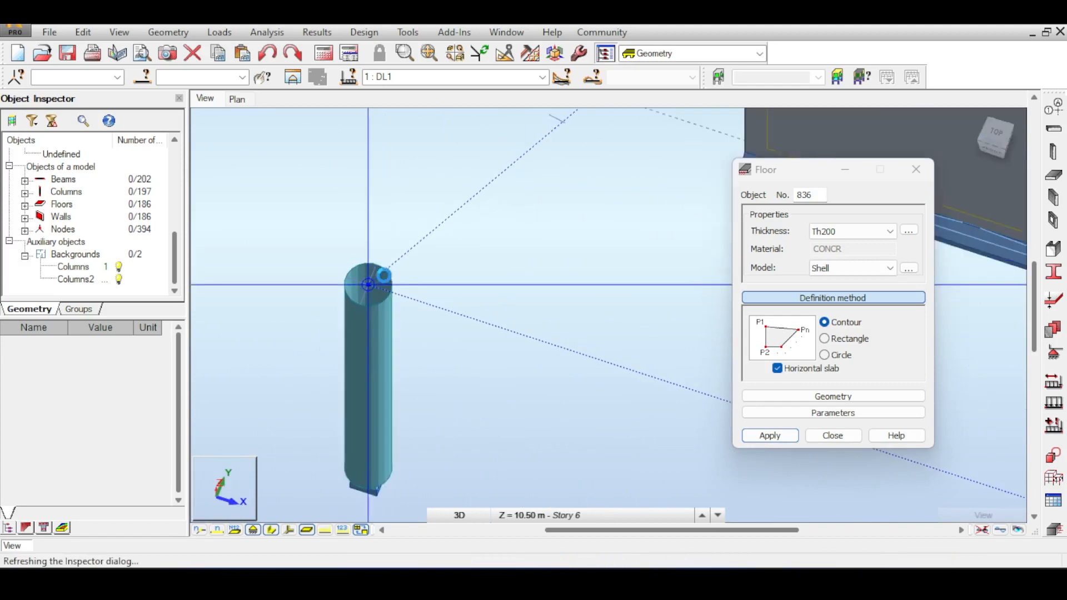
pyautogui.scroll(-3, 423, 280)
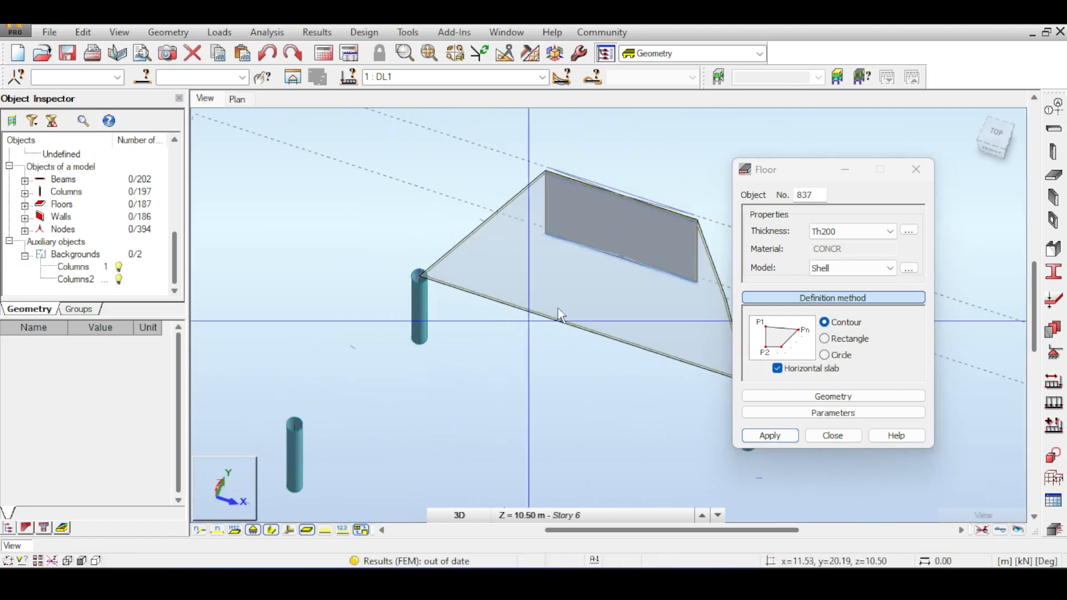
pyautogui.moveTo(729, 297); pyautogui.dragTo(684, 281, button='middle')
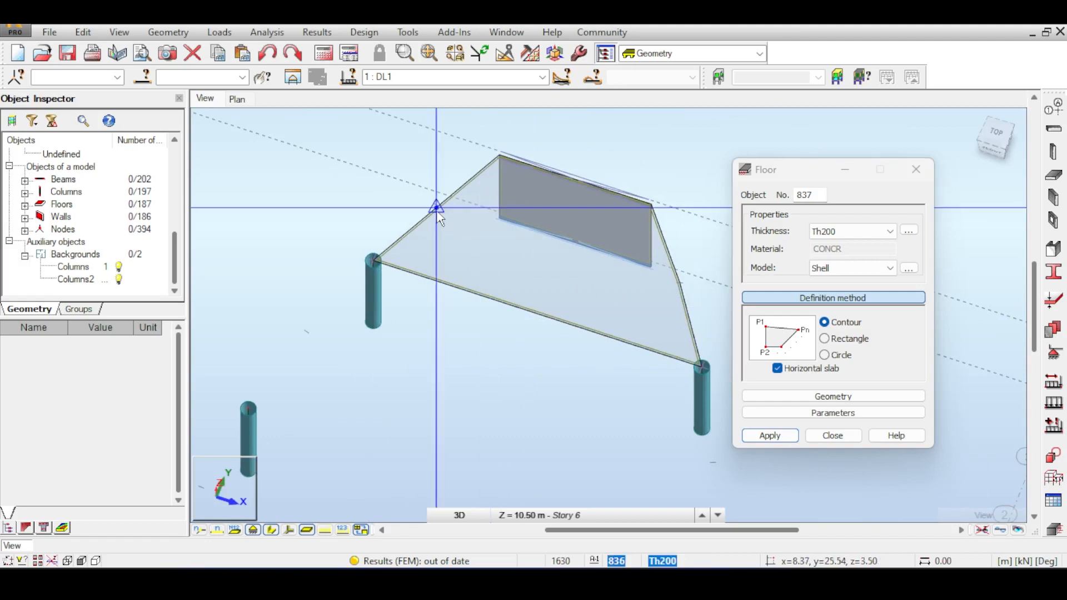
pyautogui.scroll(1, 438, 218)
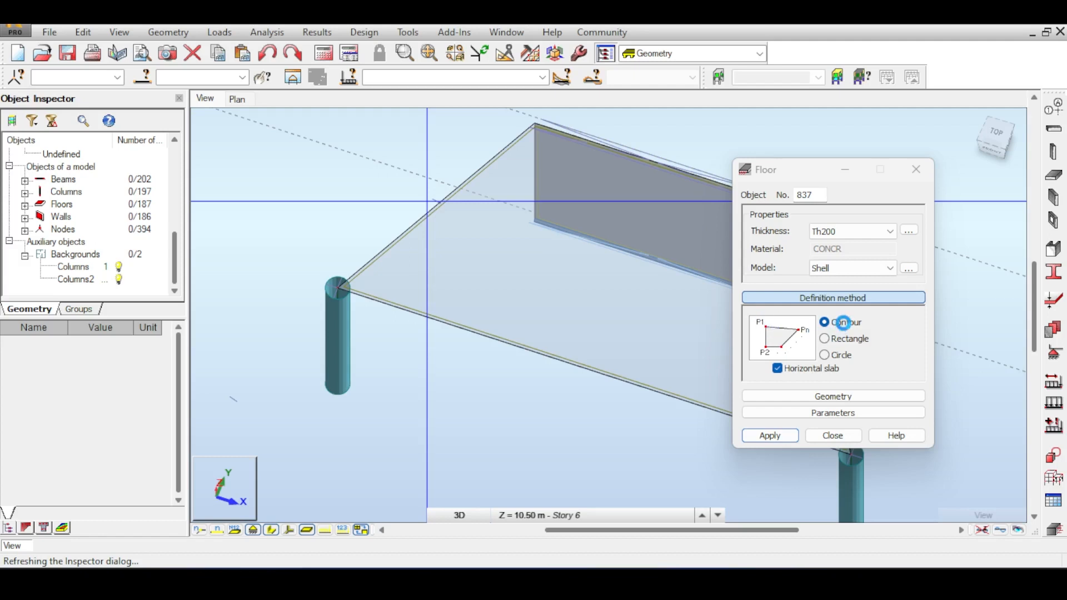
# Step: Start a new contour slab at the tops of the two round columns, adding the edge mark between the second column and the end wall
pyautogui.click(844, 323)
pyautogui.moveTo(386, 307); pyautogui.dragTo(300, 278, button='middle')
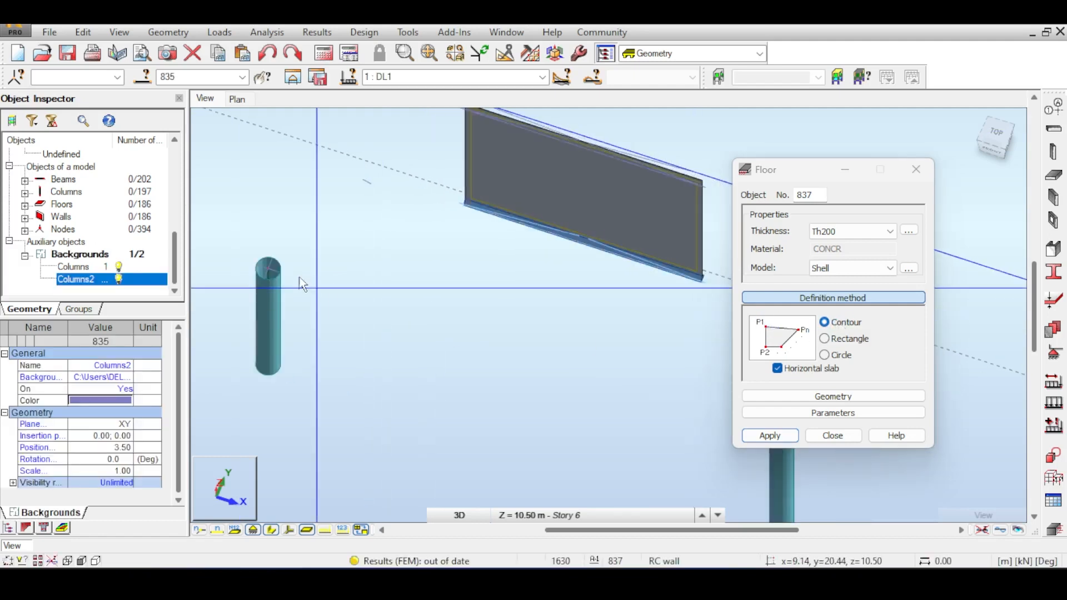
pyautogui.click(268, 267)
pyautogui.moveTo(511, 368); pyautogui.dragTo(362, 335, button='middle')
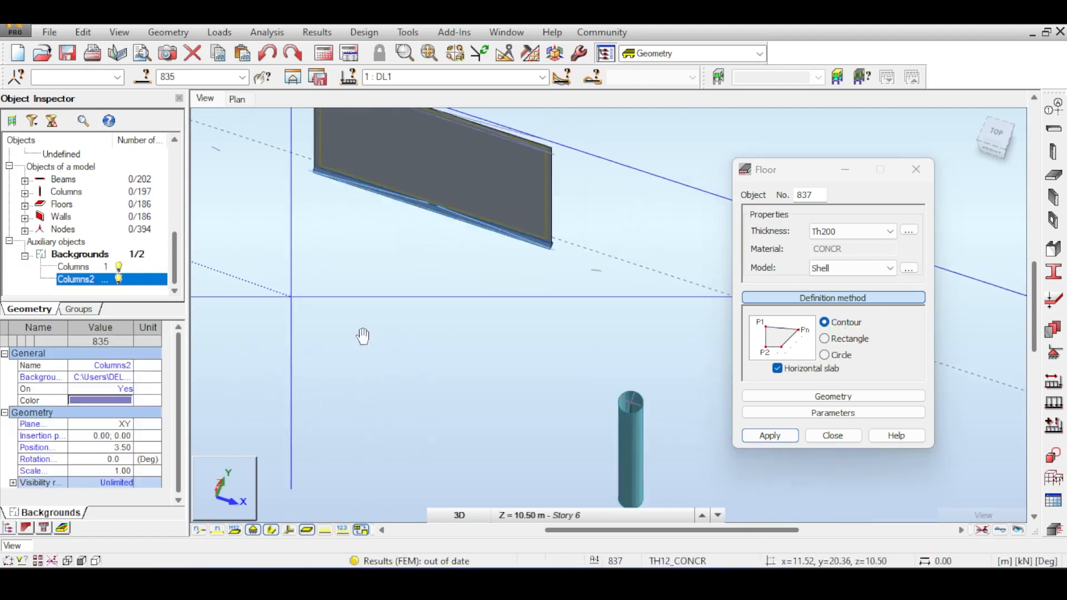
pyautogui.click(631, 400)
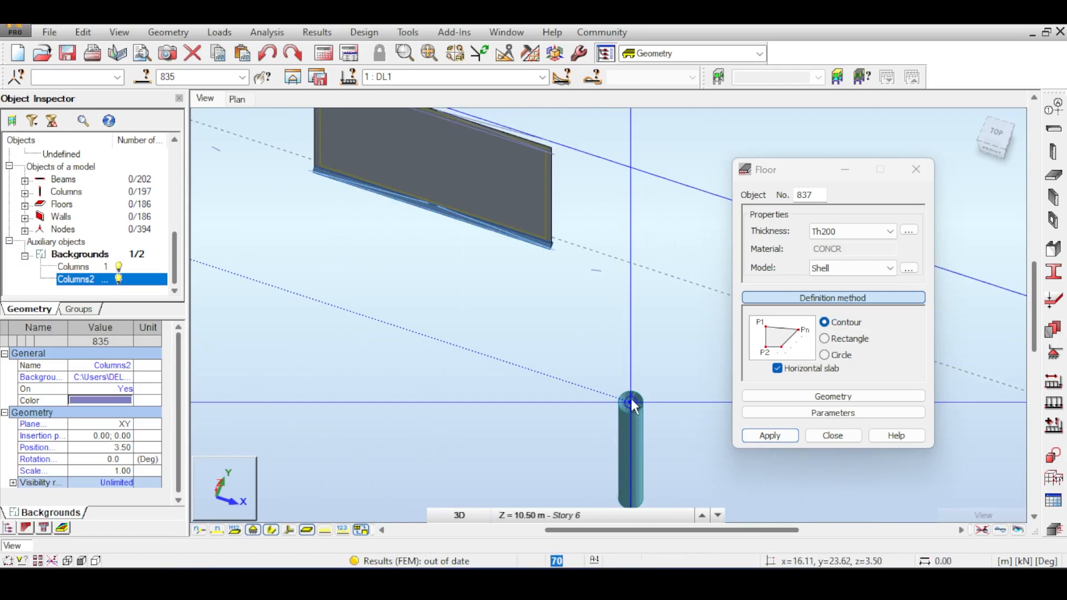
pyautogui.click(594, 267)
pyautogui.moveTo(562, 217); pyautogui.dragTo(572, 334, button='middle')
pyautogui.scroll(1, 570, 288)
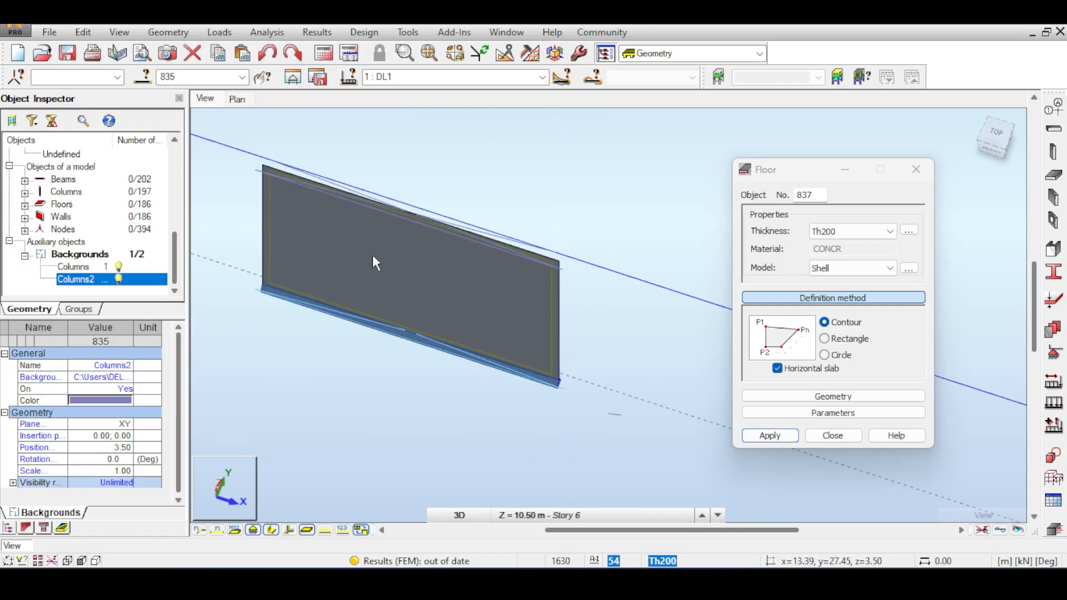
# Step: Complete the slab contour through the end wall's far upper corner and the second edge mark, closing it at the first column
pyautogui.moveTo(372, 261); pyautogui.dragTo(668, 420, button='middle')
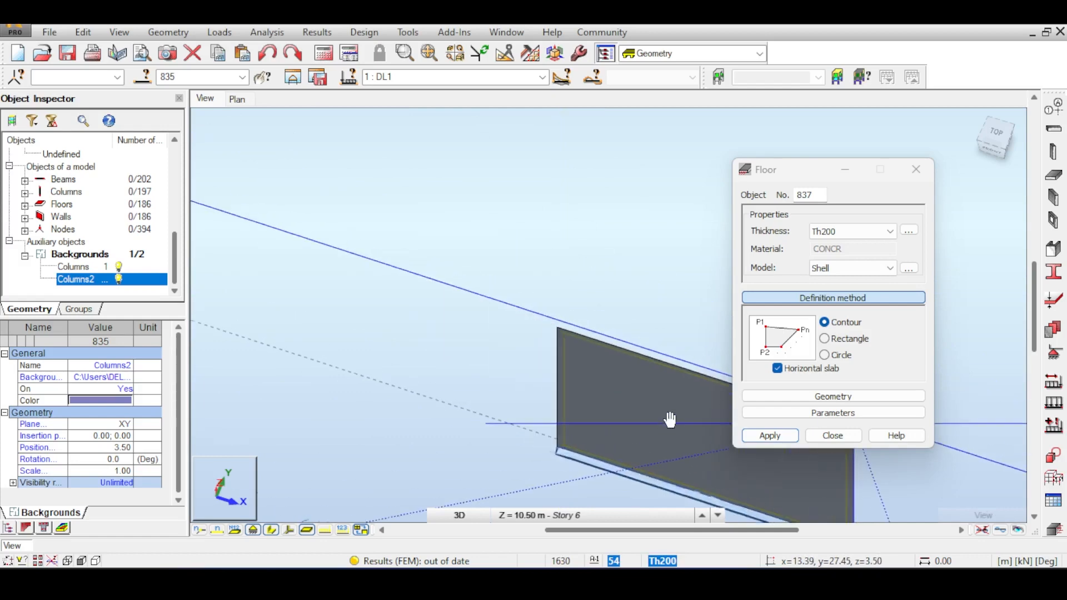
pyautogui.click(560, 327)
pyautogui.moveTo(413, 445); pyautogui.dragTo(511, 292, button='middle')
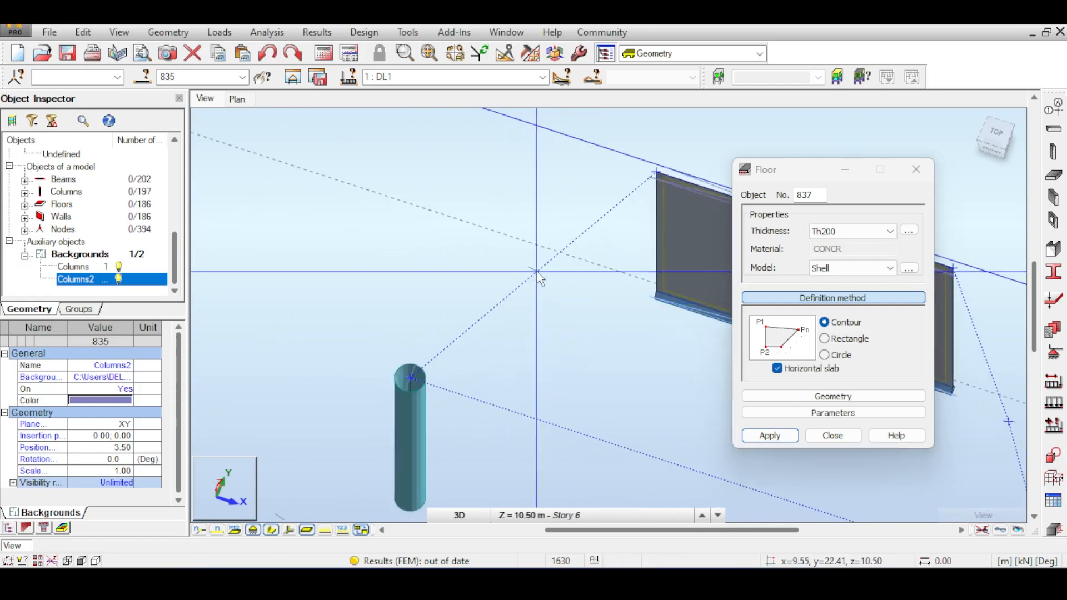
pyautogui.click(533, 269)
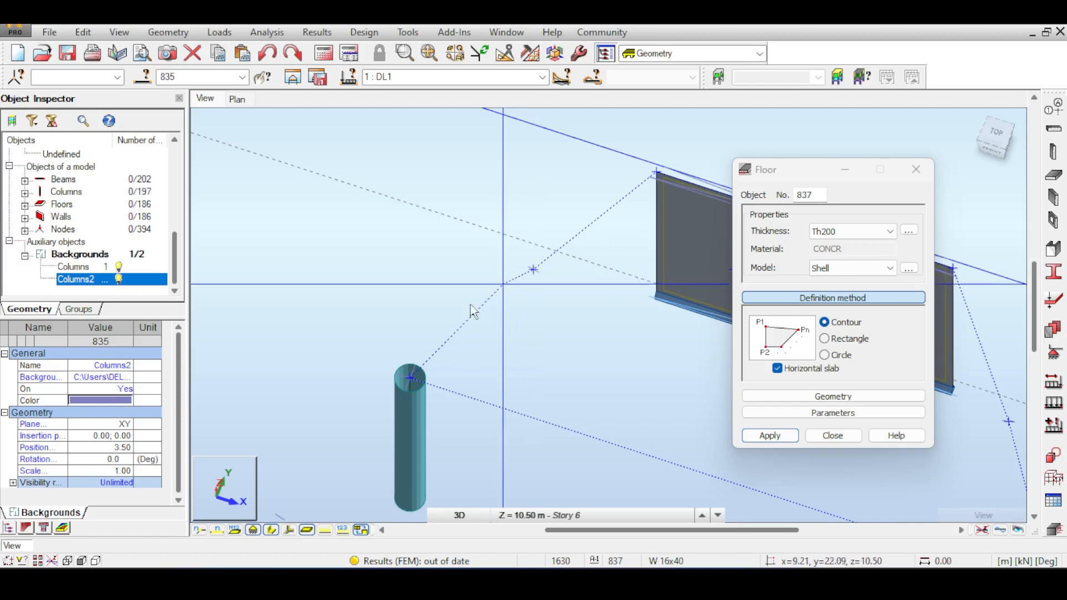
pyautogui.click(411, 373)
pyautogui.scroll(-3, 525, 382)
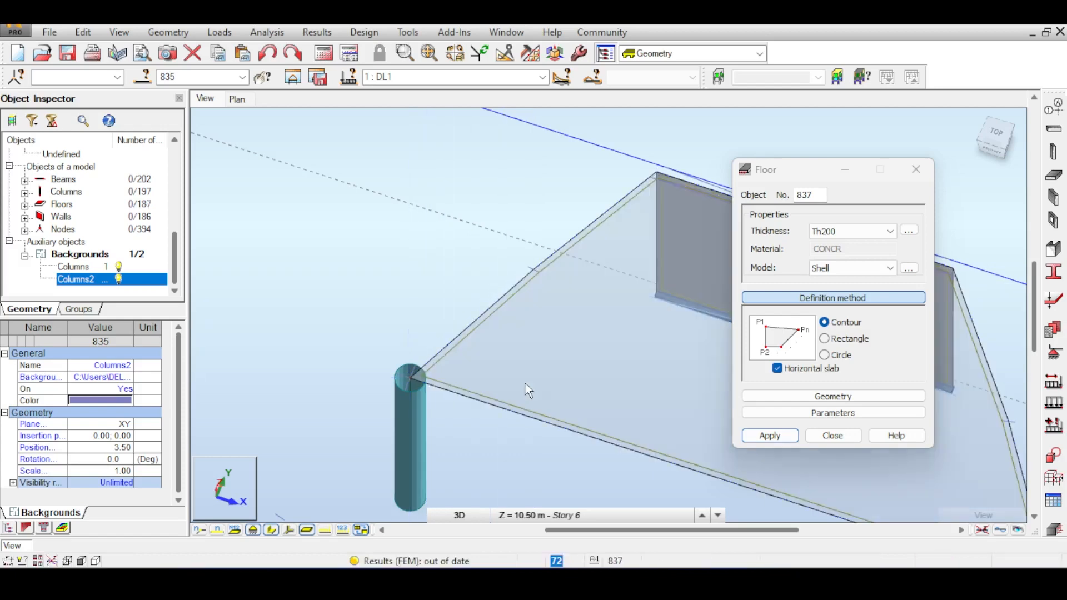
pyautogui.scroll(-3, 528, 389)
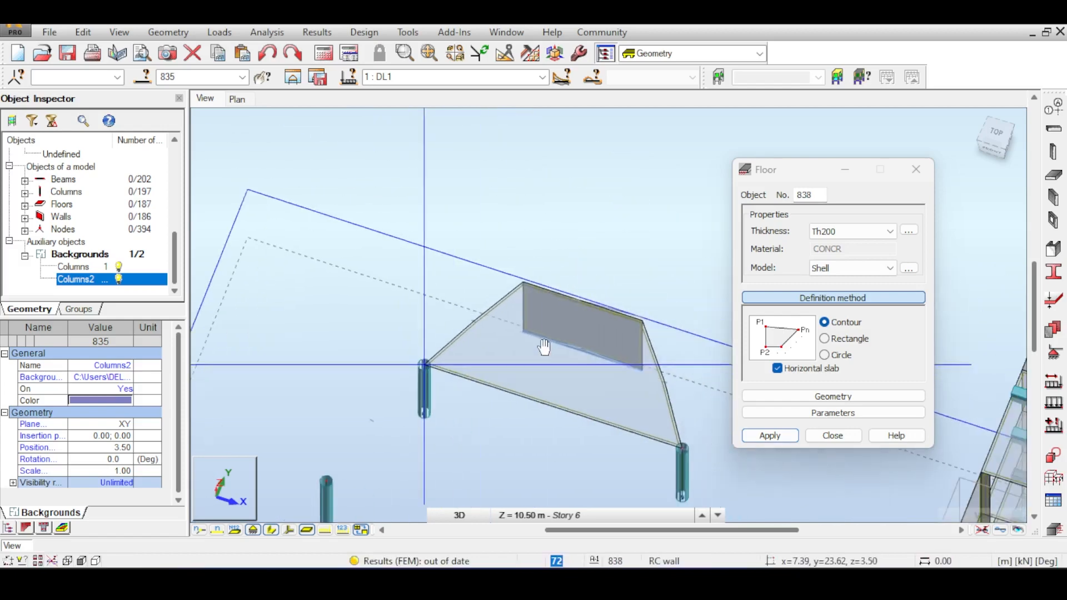
pyautogui.click(987, 134)
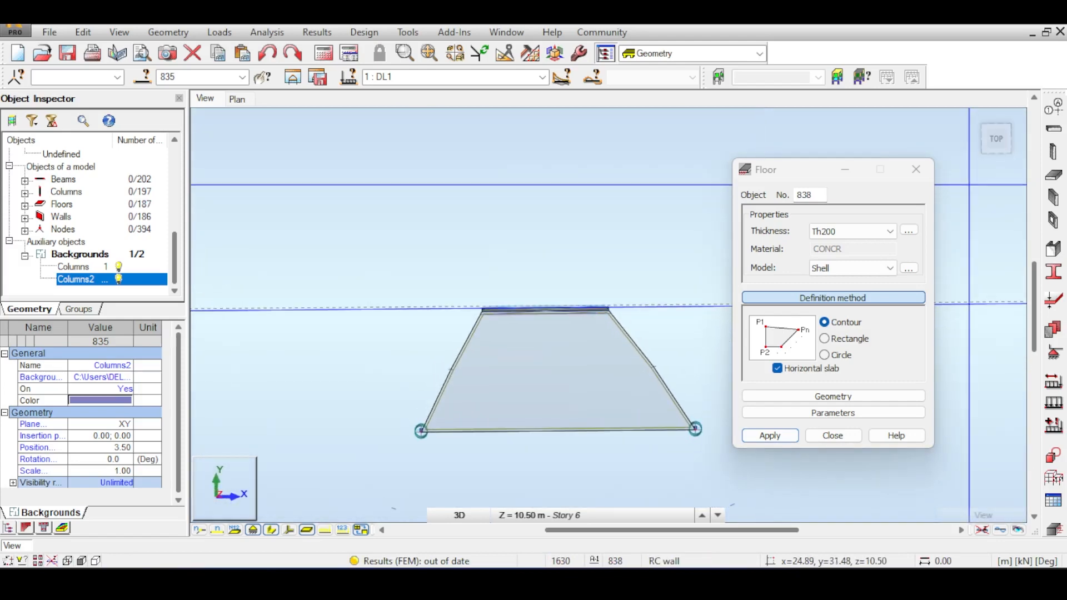
# Step: Switch to the finacniero drawing in AutoCAD and examine the oval hall's narrow end, its curved walls and their dimensions
pyautogui.click(518, 501)
pyautogui.scroll(5, 505, 260)
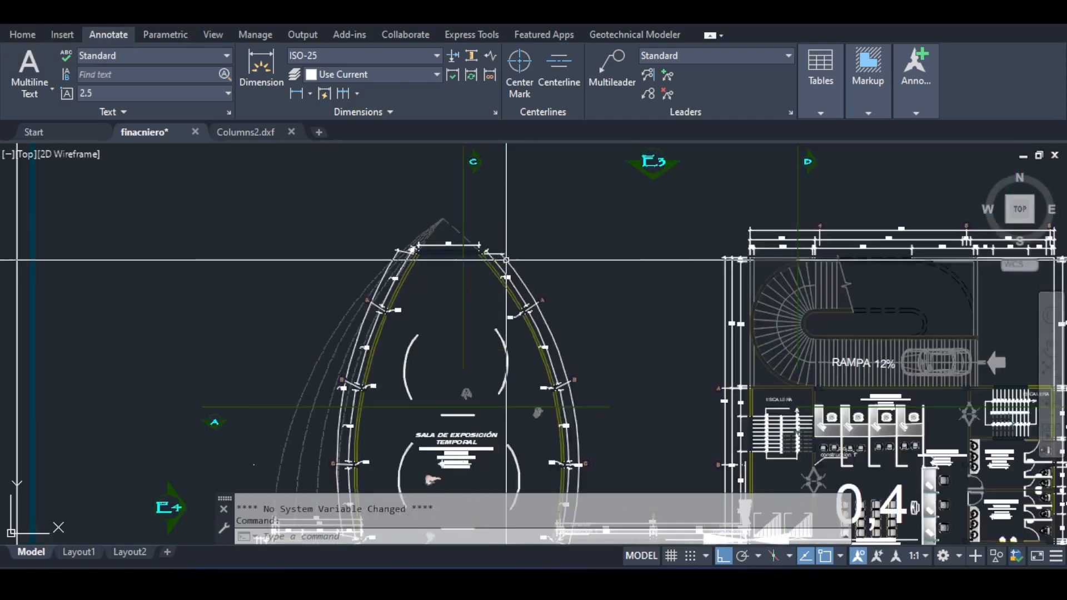
pyautogui.scroll(7, 482, 346)
pyautogui.scroll(-7, 591, 372)
pyautogui.moveTo(472, 367); pyautogui.dragTo(570, 265, button='middle')
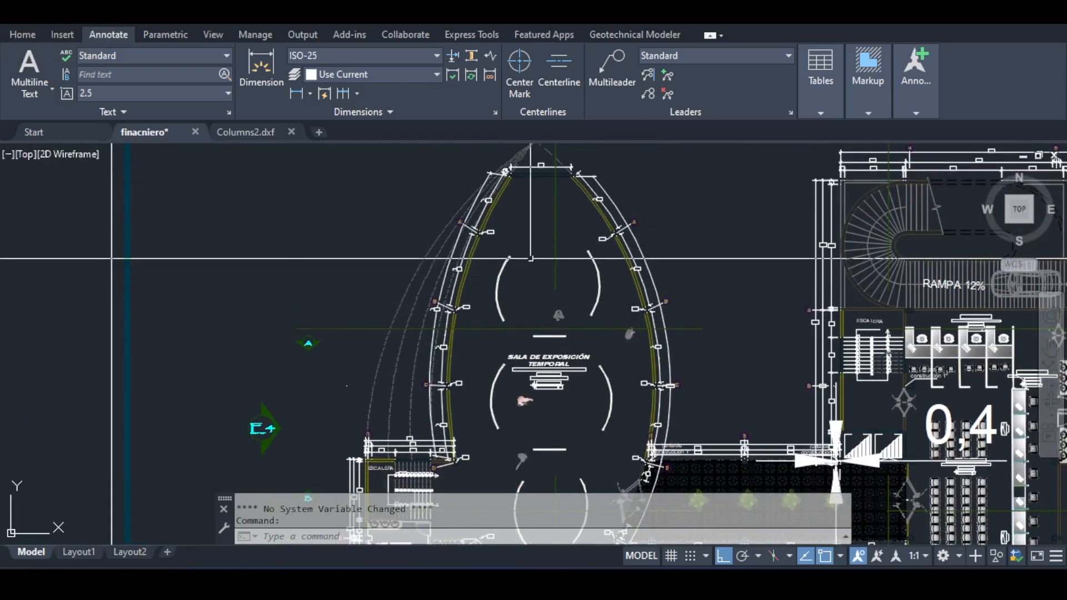
pyautogui.scroll(4, 560, 232)
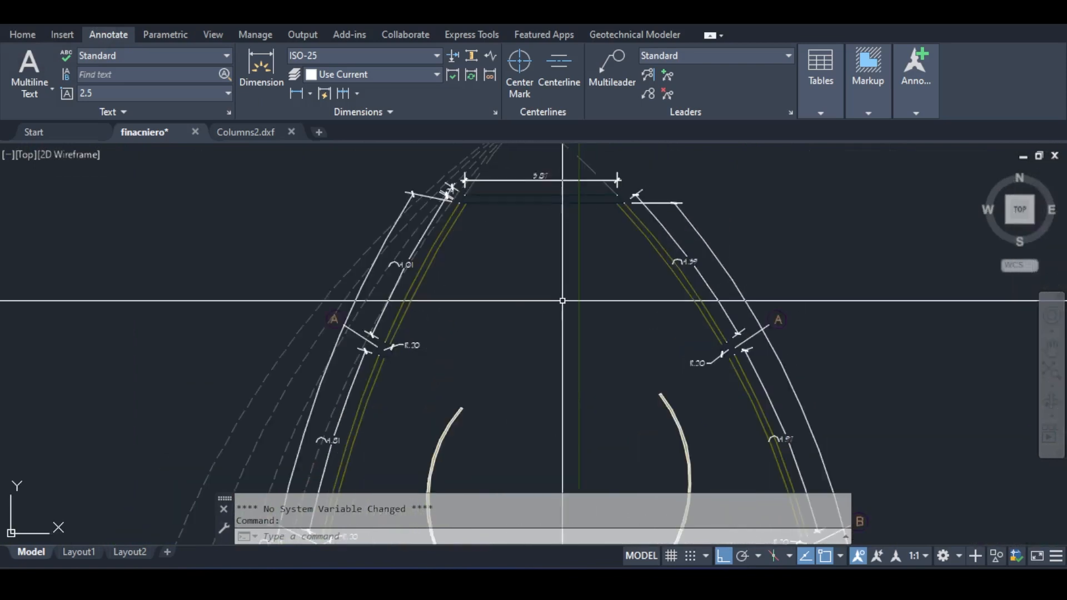
# Step: Check the hall's narrow end against the edge walls beside the A grid bubbles, and switch back to the Robot model
pyautogui.scroll(2, 571, 300)
pyautogui.moveTo(587, 121); pyautogui.dragTo(589, 219, button='middle')
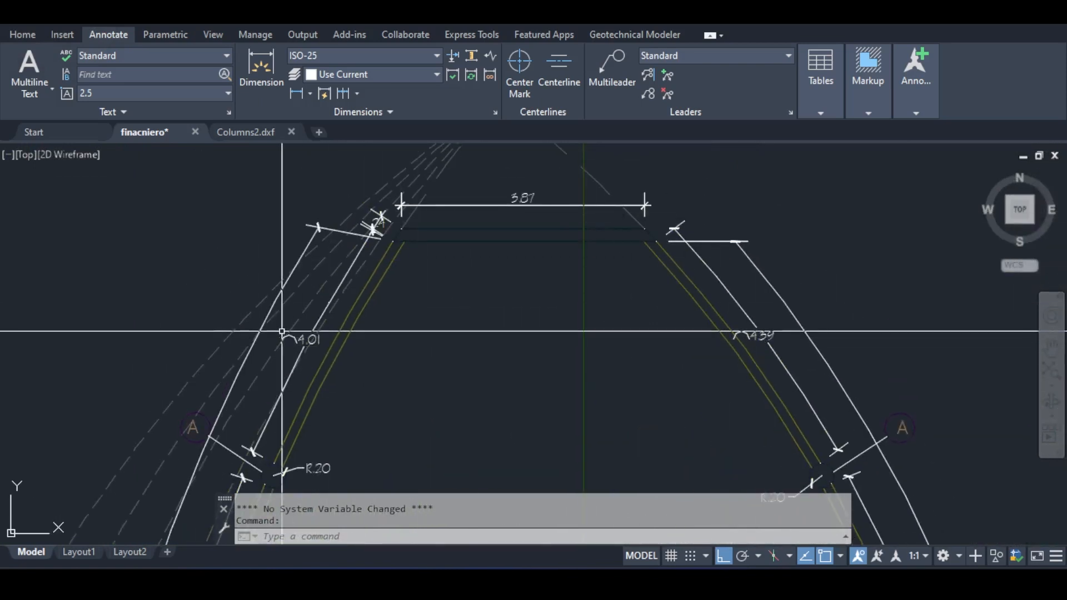
pyautogui.moveTo(282, 317); pyautogui.dragTo(351, 361)
pyautogui.press('Escape')
pyautogui.moveTo(636, 581)
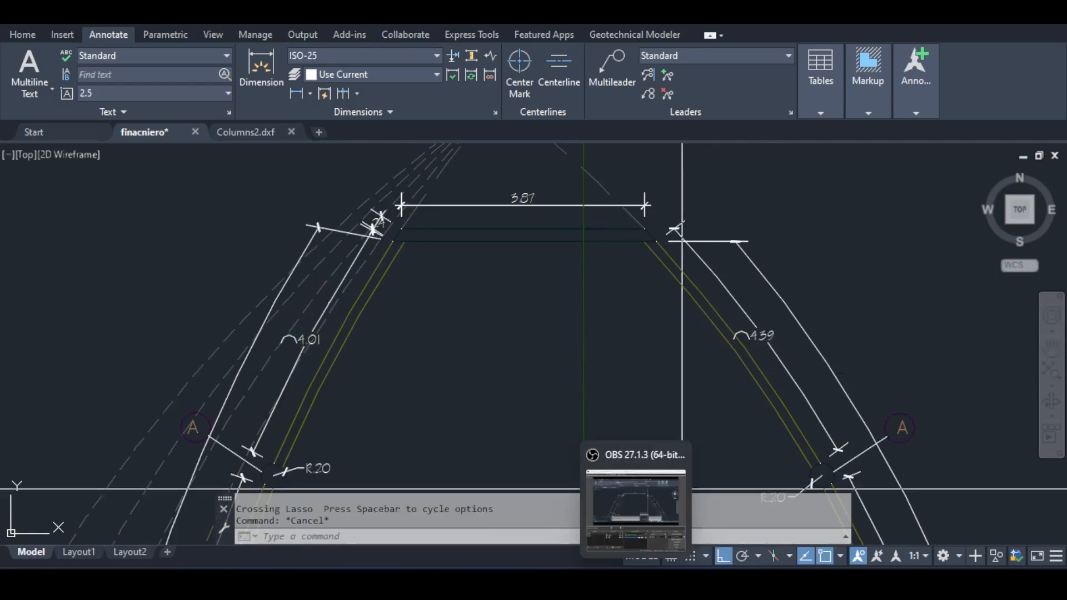
pyautogui.click(566, 506)
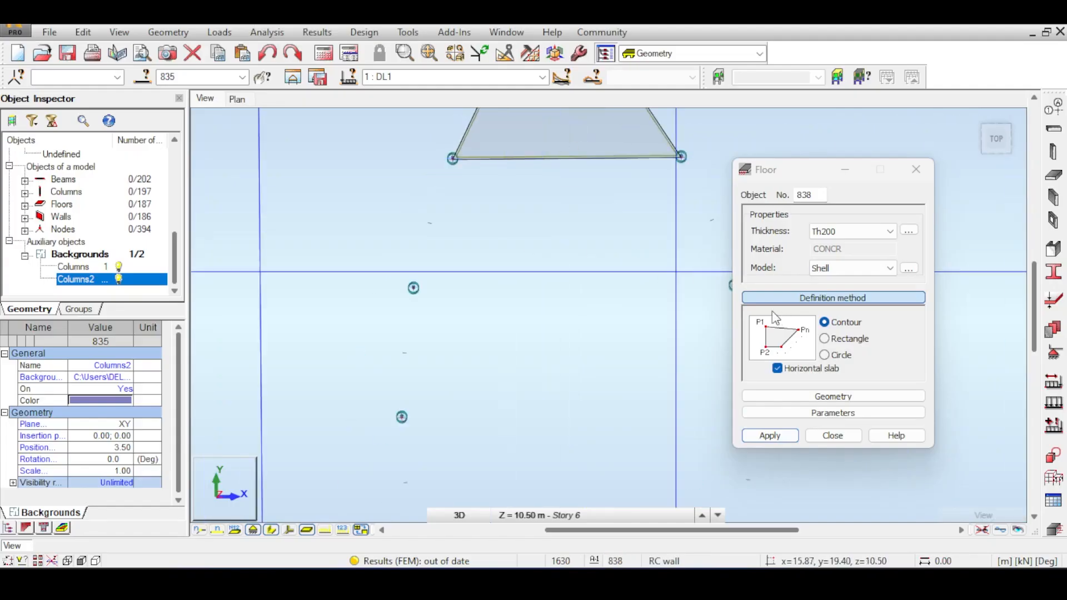
# Step: Start a contour slab on the next pair of round columns, continuing through the edge mark to the nearer corner column of the finished slab
pyautogui.scroll(1, 410, 292)
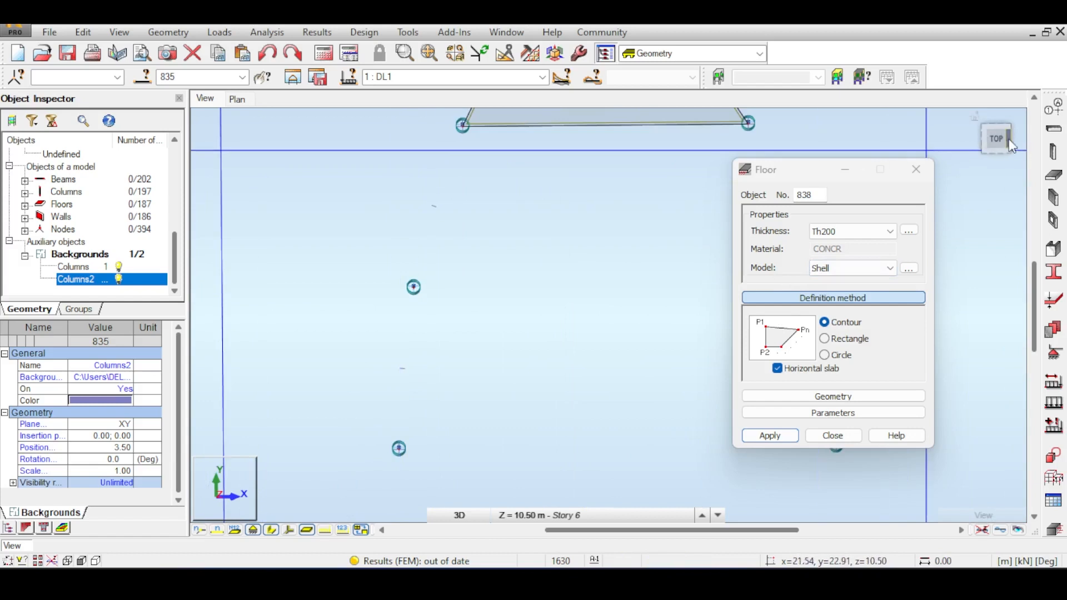
pyautogui.moveTo(995, 138); pyautogui.dragTo(983, 116)
pyautogui.moveTo(493, 258); pyautogui.dragTo(387, 239, button='middle')
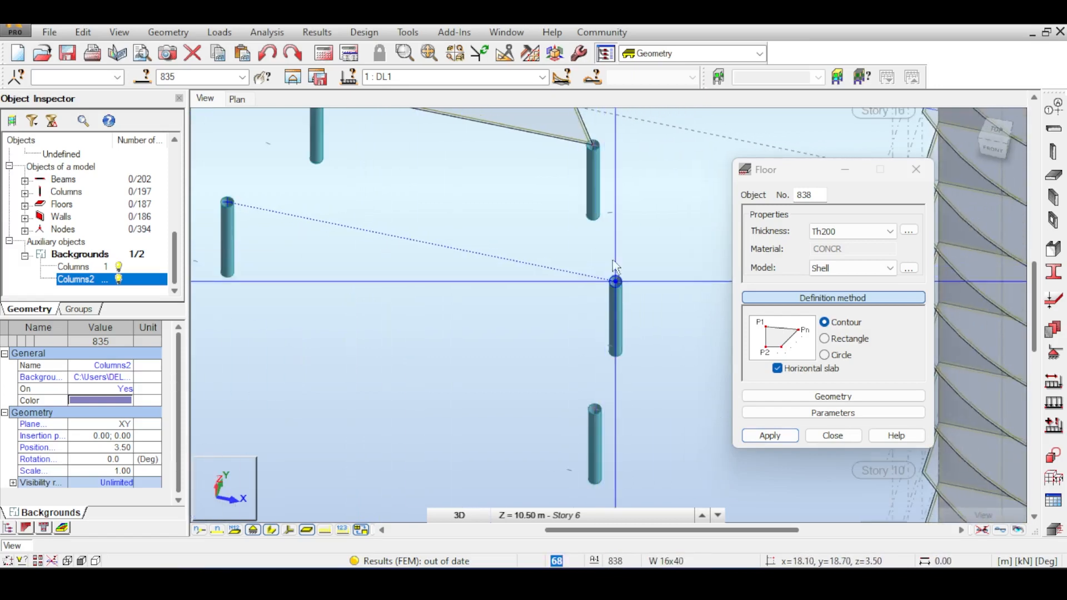
pyautogui.click(615, 281)
pyautogui.scroll(3, 608, 234)
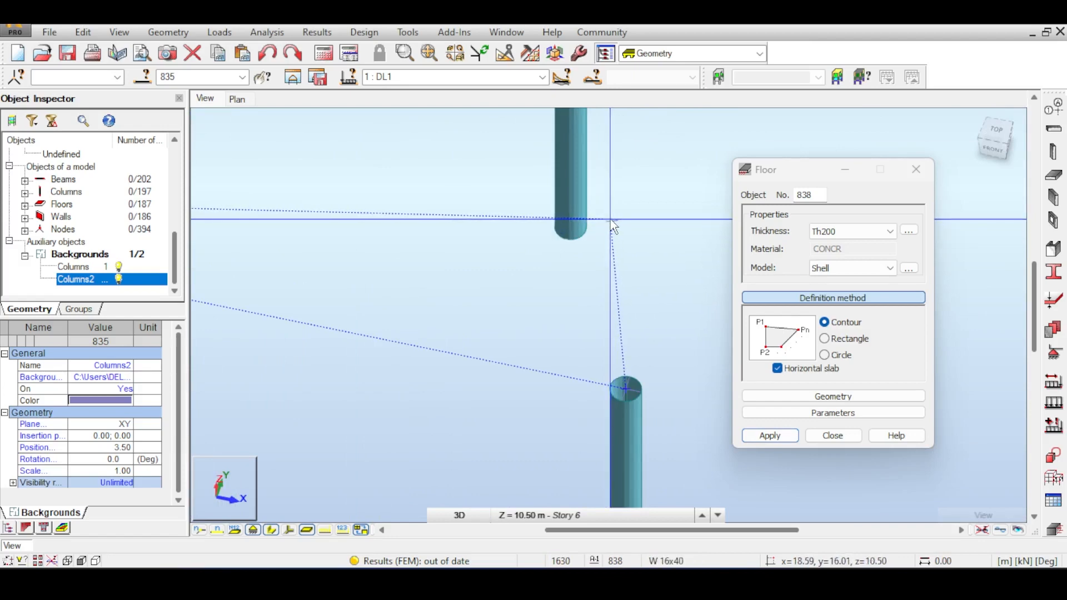
pyautogui.click(612, 221)
pyautogui.moveTo(600, 171); pyautogui.dragTo(600, 305, button='middle')
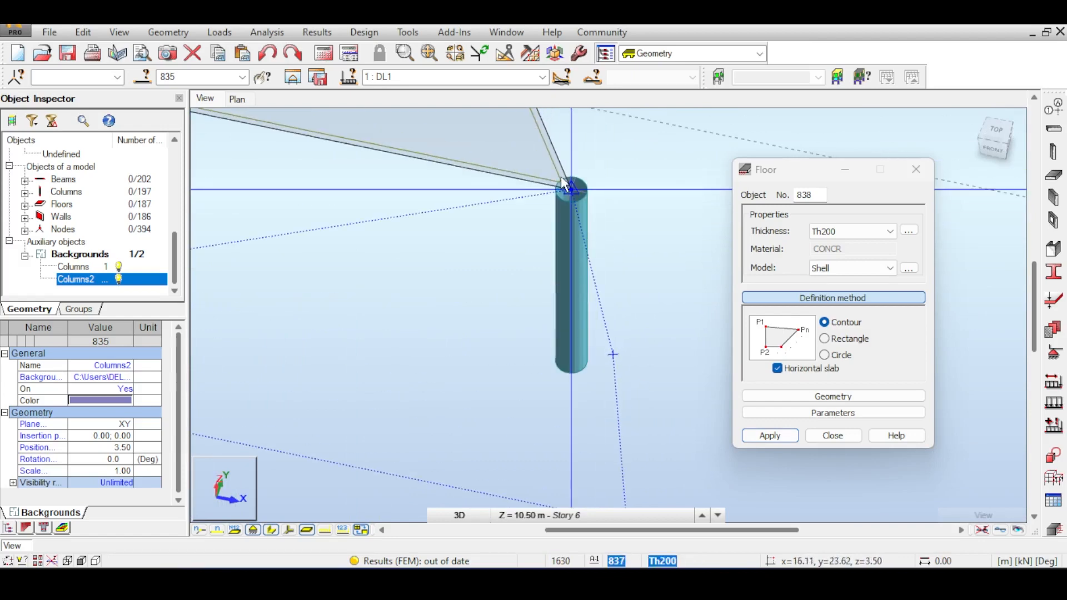
pyautogui.click(571, 191)
# Step: Complete the contour slab through the finished slab's other corner column and the second edge mark, closing it at the first column
pyautogui.scroll(-5, 415, 267)
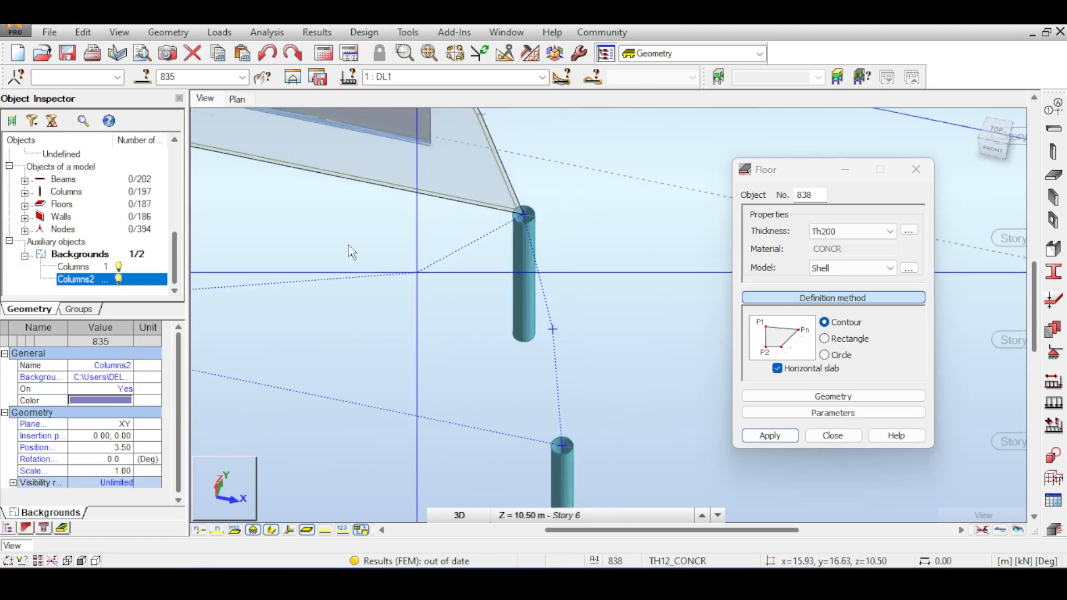
pyautogui.scroll(1, 362, 232)
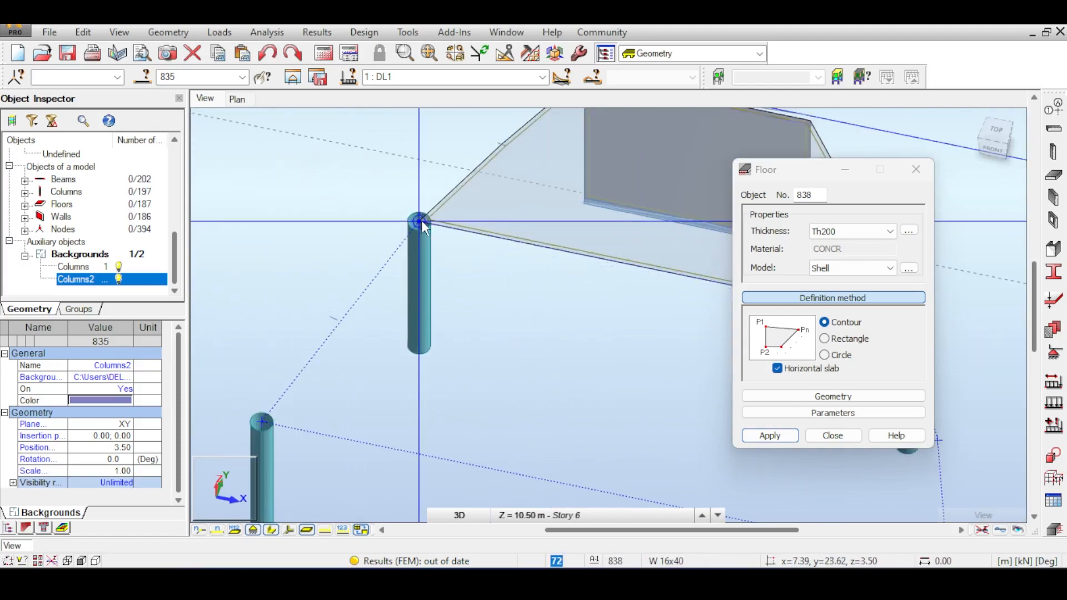
pyautogui.scroll(2, 369, 228)
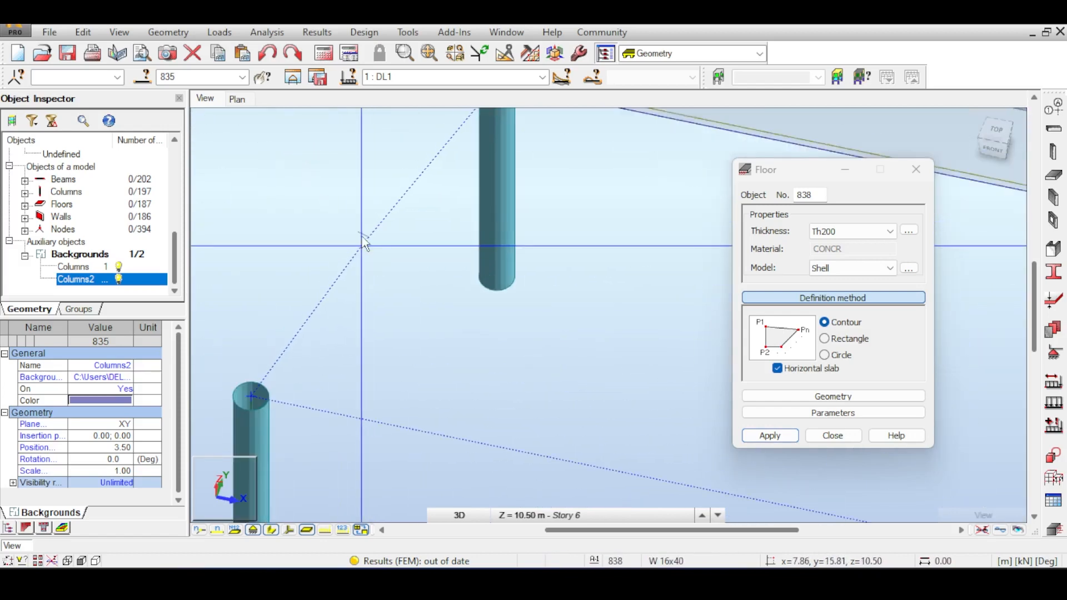
pyautogui.click(364, 236)
pyautogui.scroll(-4, 332, 257)
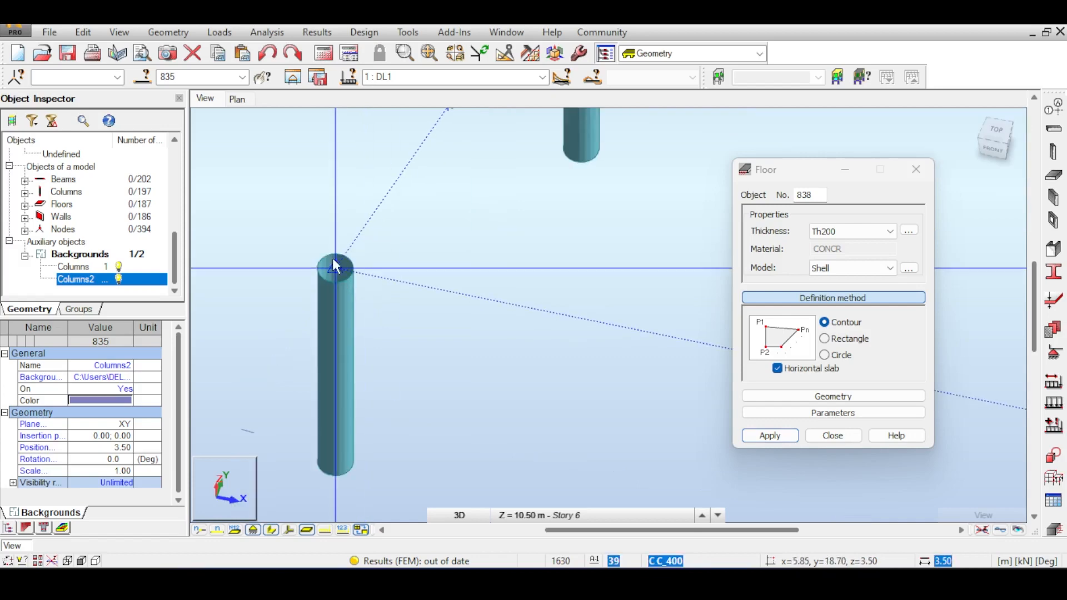
# Step: Model the next two contour slabs along the hall, each spanning two pairs of round columns through the edge marks between them
pyautogui.scroll(4, 458, 205)
pyautogui.click(458, 206)
pyautogui.scroll(-3, 318, 297)
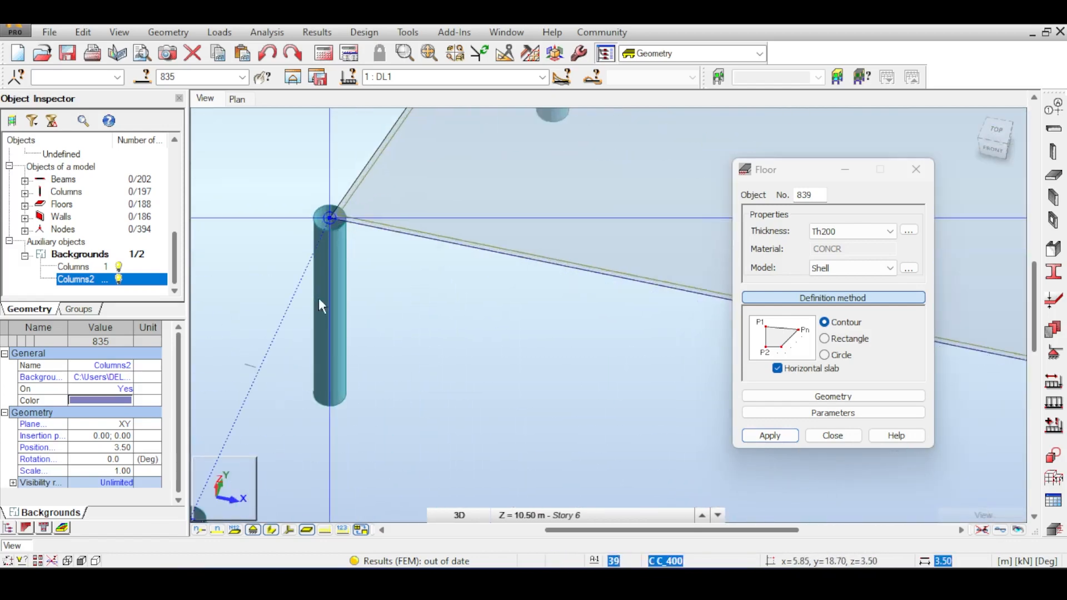
pyautogui.scroll(3, 379, 285)
pyautogui.click(446, 198)
pyautogui.scroll(-4, 293, 387)
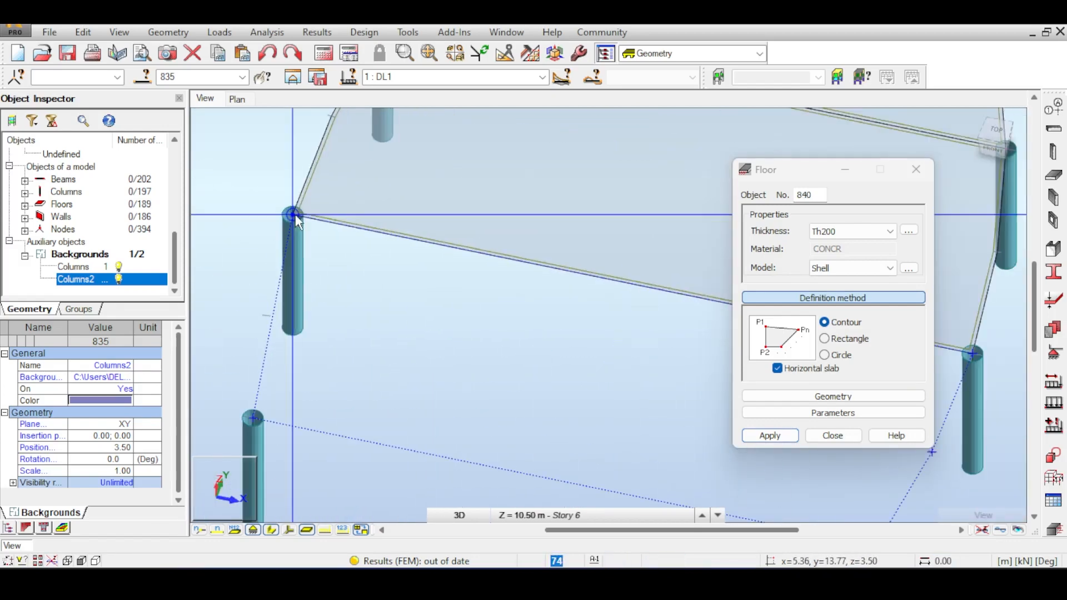
pyautogui.scroll(3, 503, 245)
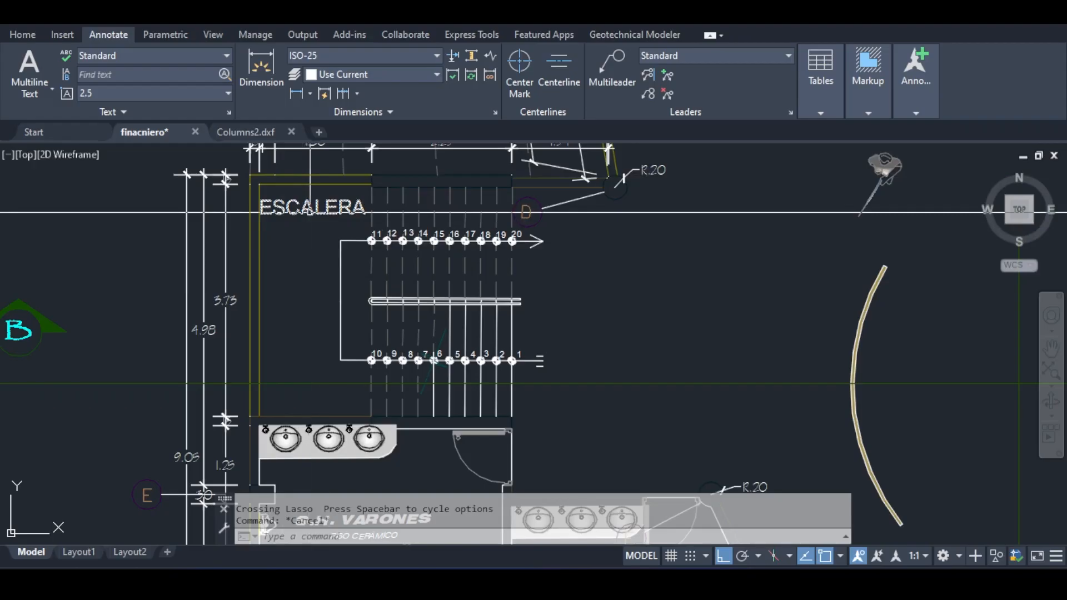
# Step: Switch to the finacniero drawing in AutoCAD and examine the ESCALERA stairwell and the adjoining restrooms with their dimensions
pyautogui.scroll(-3, 390, 247)
pyautogui.moveTo(390, 247); pyautogui.dragTo(465, 239, button='middle')
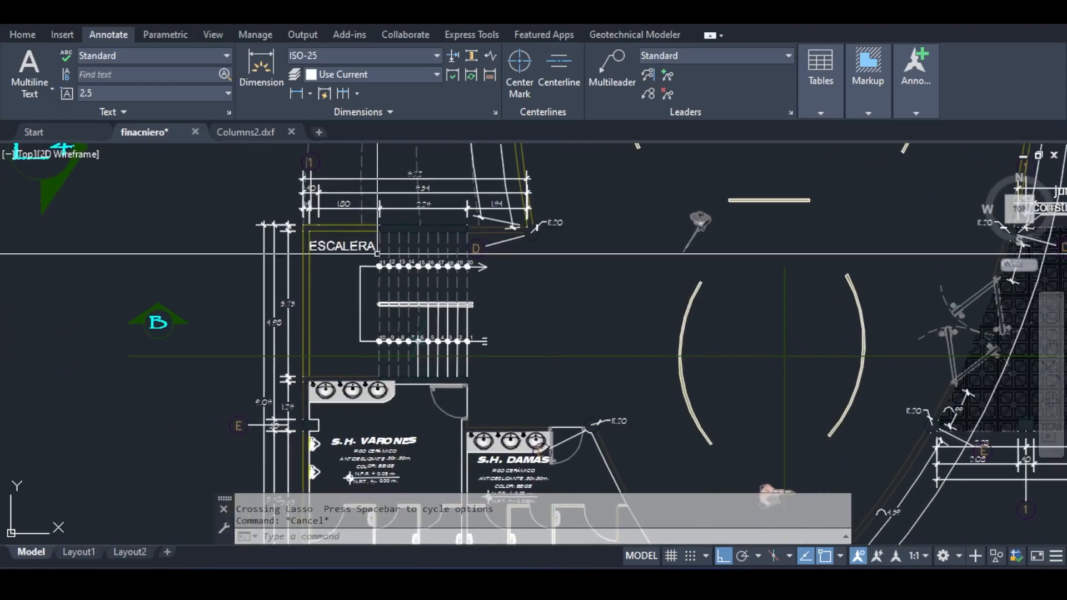
pyautogui.scroll(3, 339, 236)
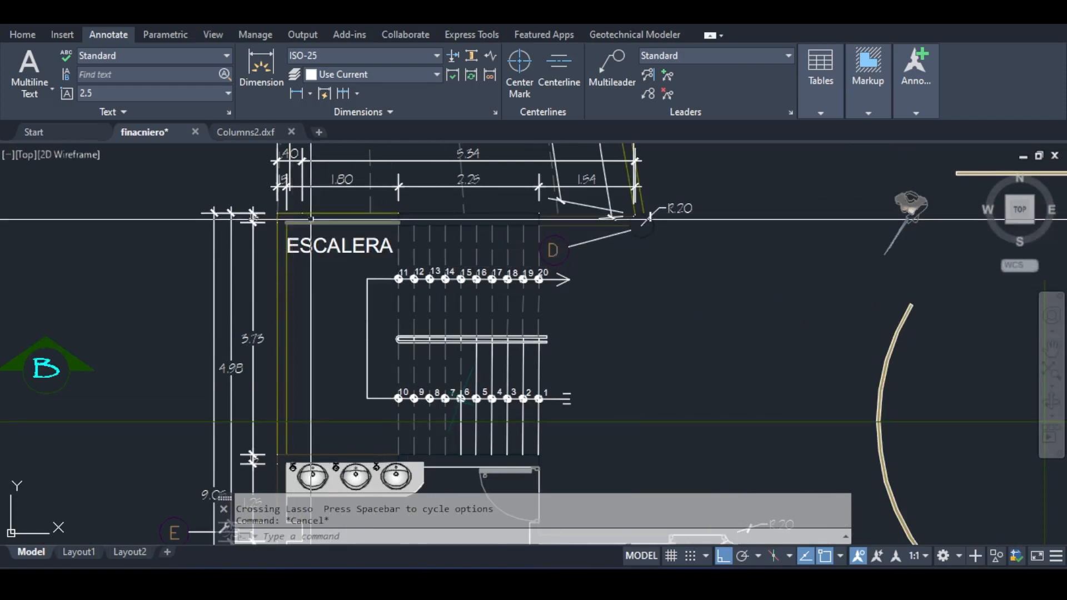
pyautogui.scroll(-2, 331, 236)
pyautogui.moveTo(333, 241); pyautogui.dragTo(361, 154, button='middle')
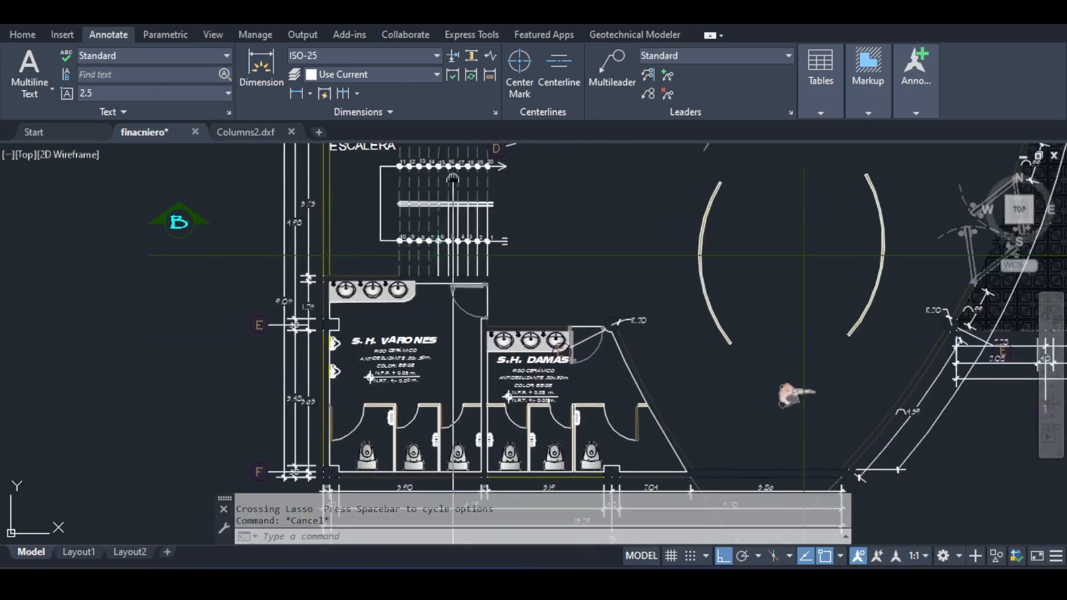
pyautogui.moveTo(453, 179); pyautogui.dragTo(418, 290, button='middle')
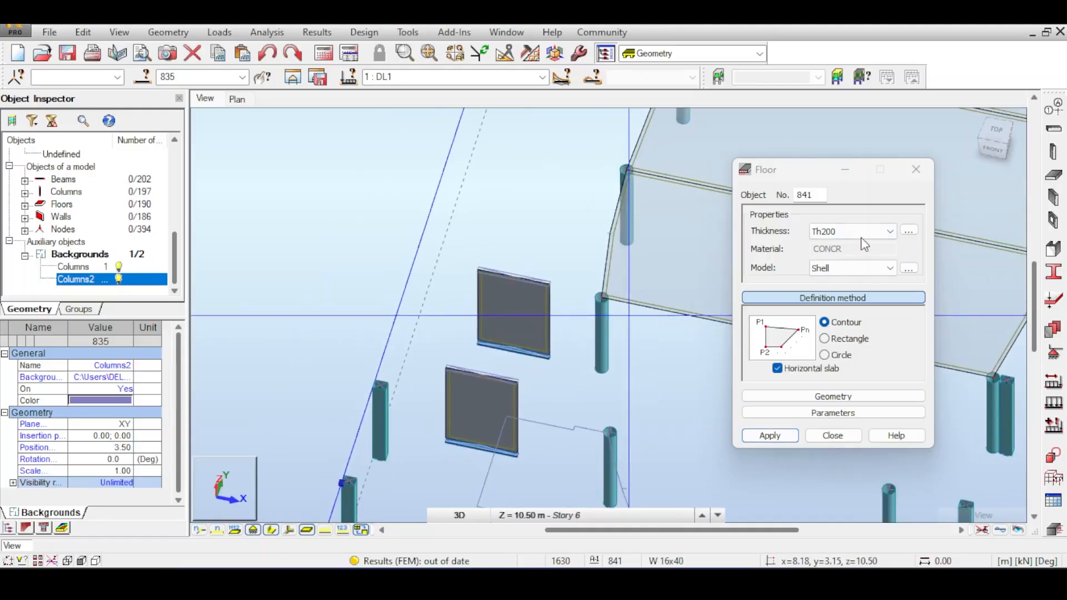
# Step: Switch back to Robot and examine the two stair walls and surrounding columns from the top and in an oblique view
pyautogui.click(999, 133)
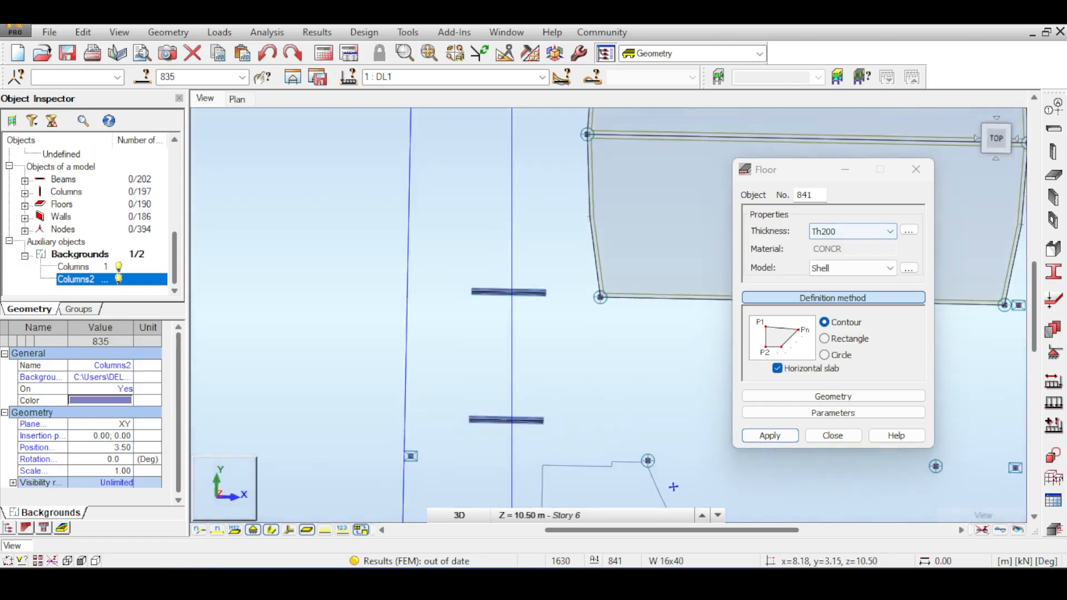
pyautogui.moveTo(421, 291); pyautogui.dragTo(333, 262, button='middle')
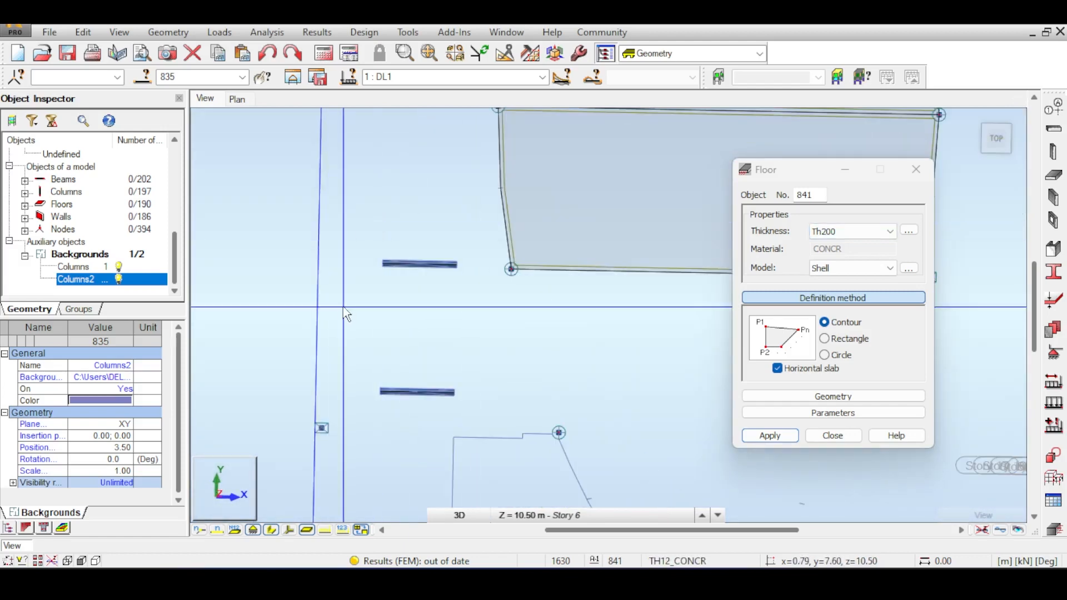
pyautogui.click(994, 147)
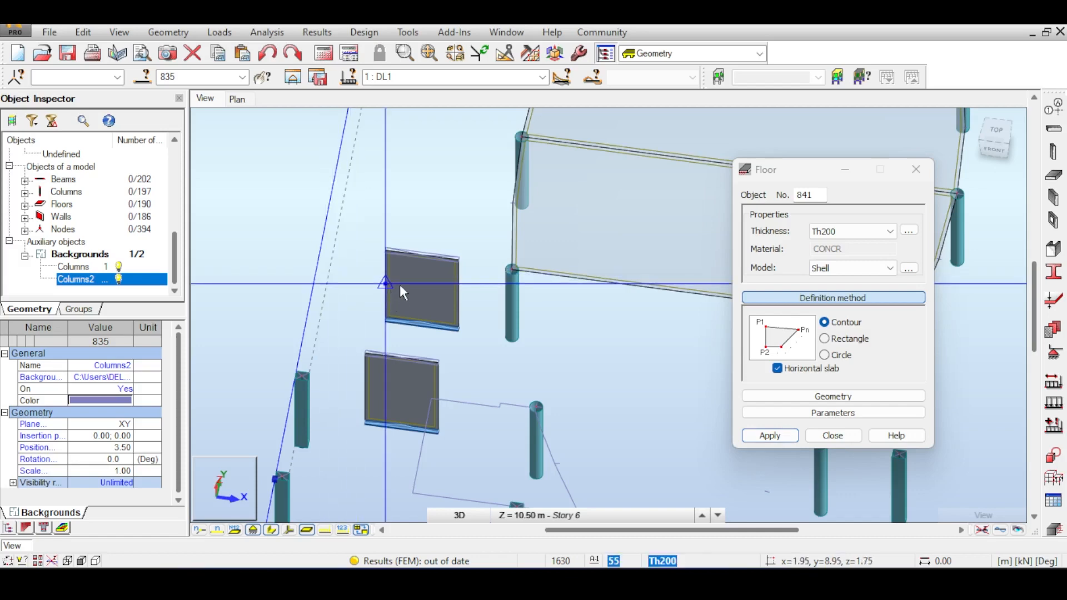
pyautogui.moveTo(456, 298); pyautogui.dragTo(477, 274, button='middle')
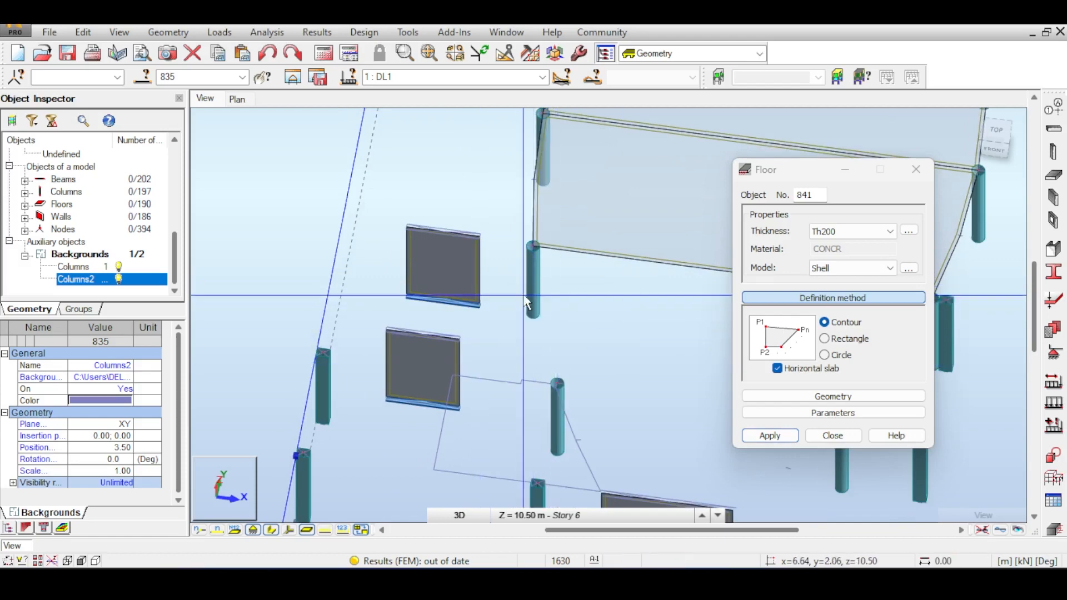
pyautogui.scroll(2, 532, 239)
pyautogui.moveTo(481, 326); pyautogui.dragTo(460, 256, button='middle')
pyautogui.scroll(-2, 531, 228)
pyautogui.moveTo(281, 304); pyautogui.dragTo(324, 315, button='middle')
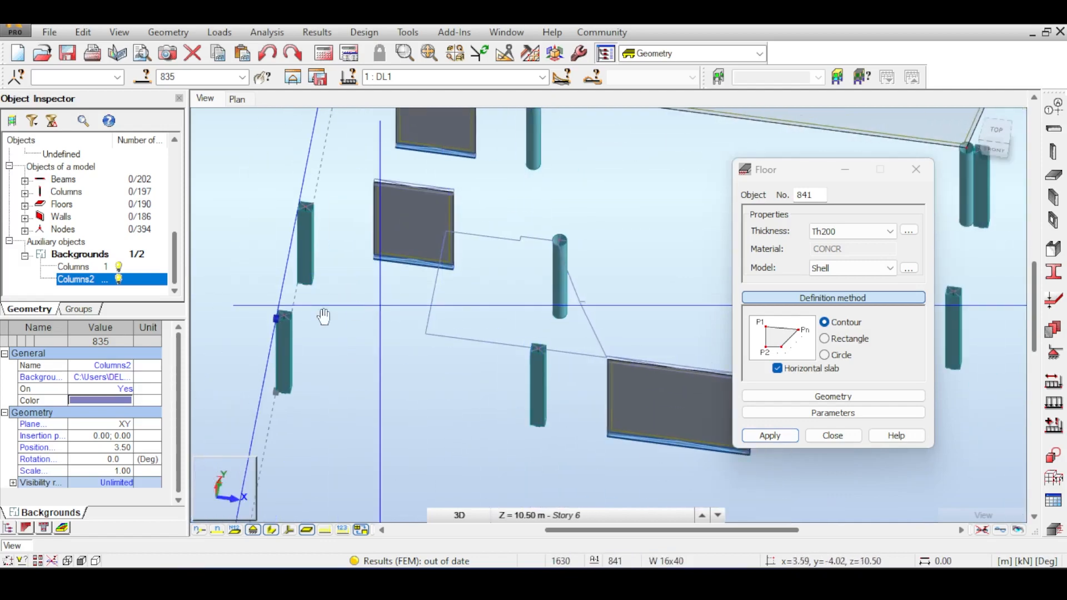
# Step: Start a contour slab at the tops of the two rectangular columns below the stair walls and the adjacent round column
pyautogui.scroll(1, 279, 315)
pyautogui.click(282, 315)
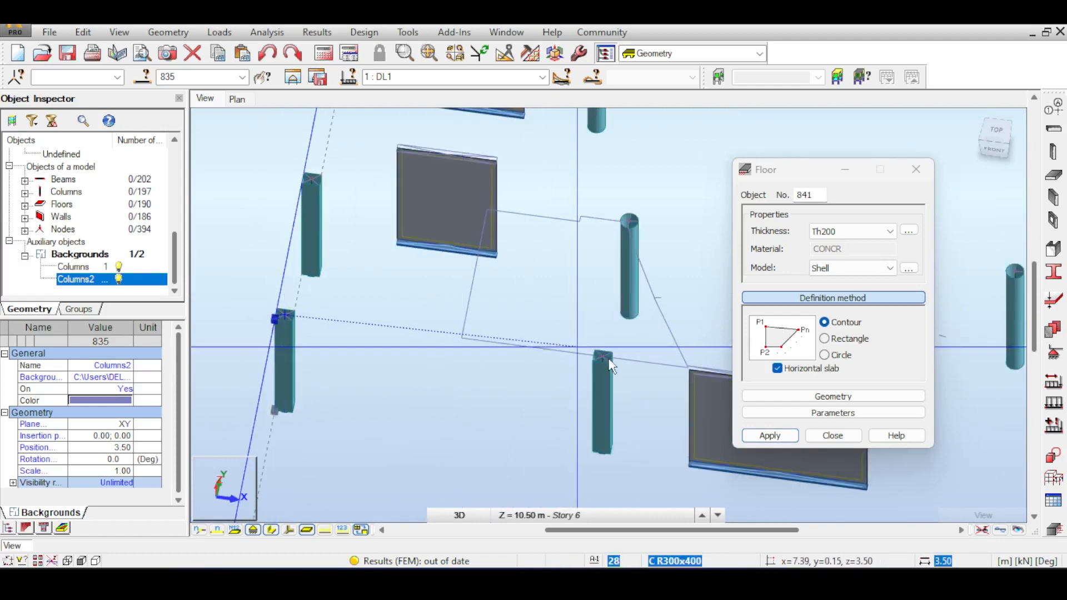
pyautogui.scroll(3, 618, 363)
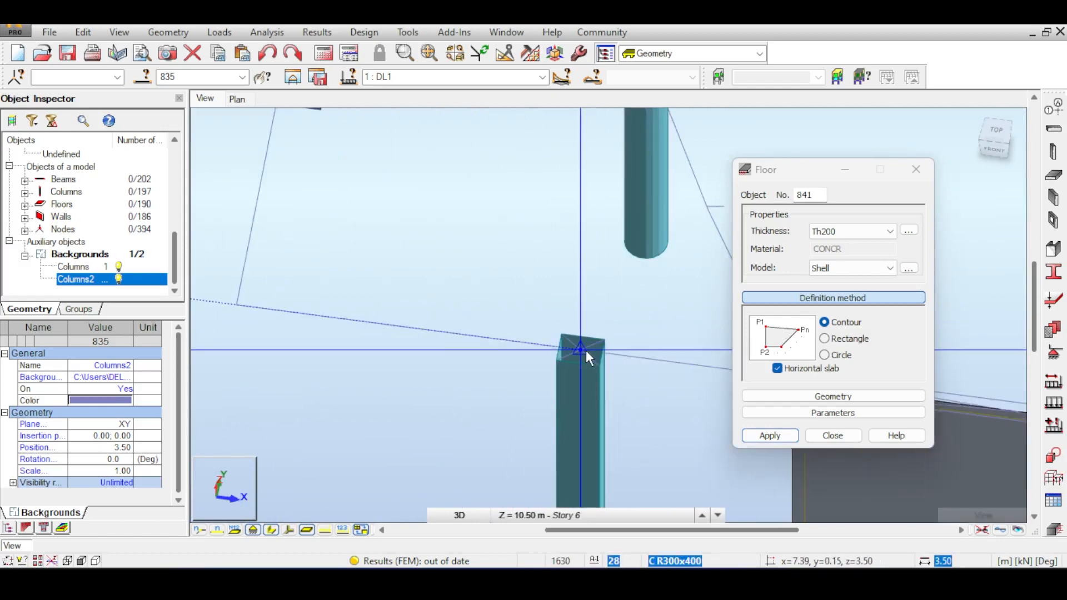
pyautogui.click(585, 348)
pyautogui.moveTo(629, 225); pyautogui.dragTo(606, 502, button='middle')
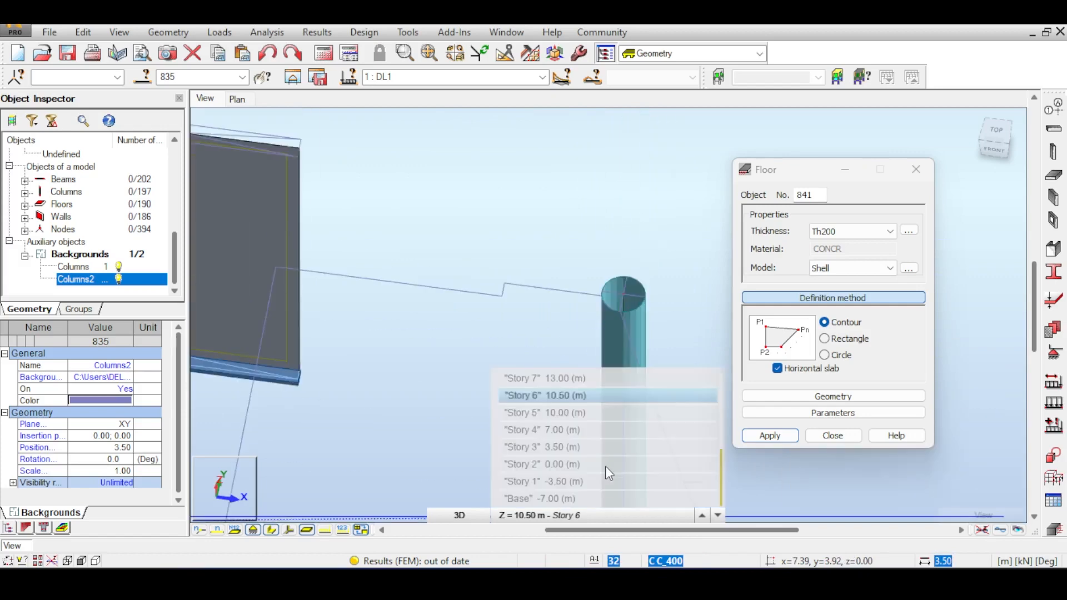
pyautogui.moveTo(602, 356); pyautogui.dragTo(600, 273, button='middle')
pyautogui.scroll(2, 626, 176)
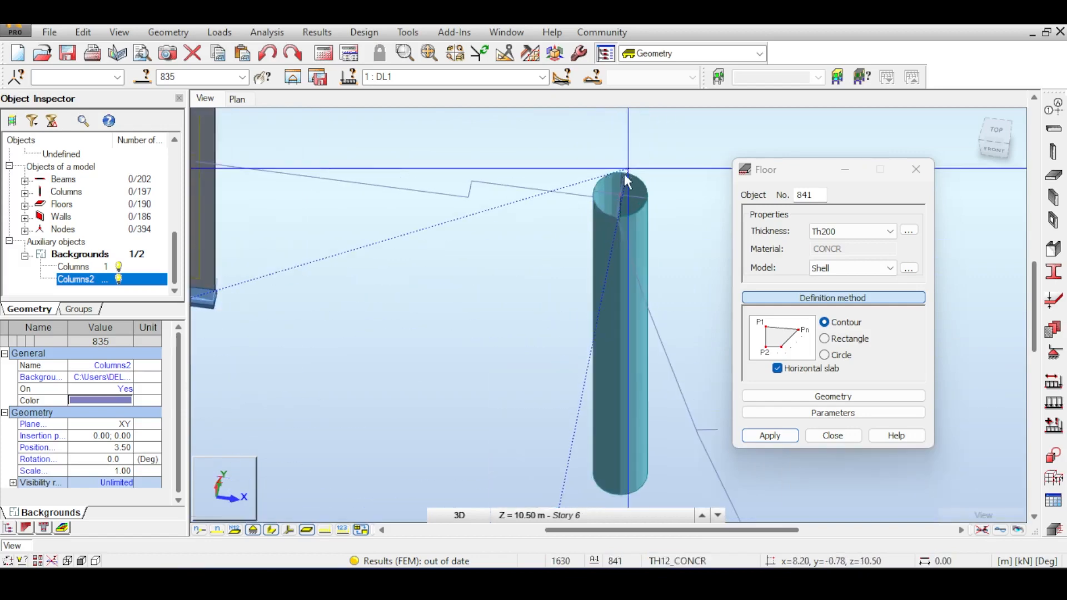
pyautogui.scroll(2, 621, 195)
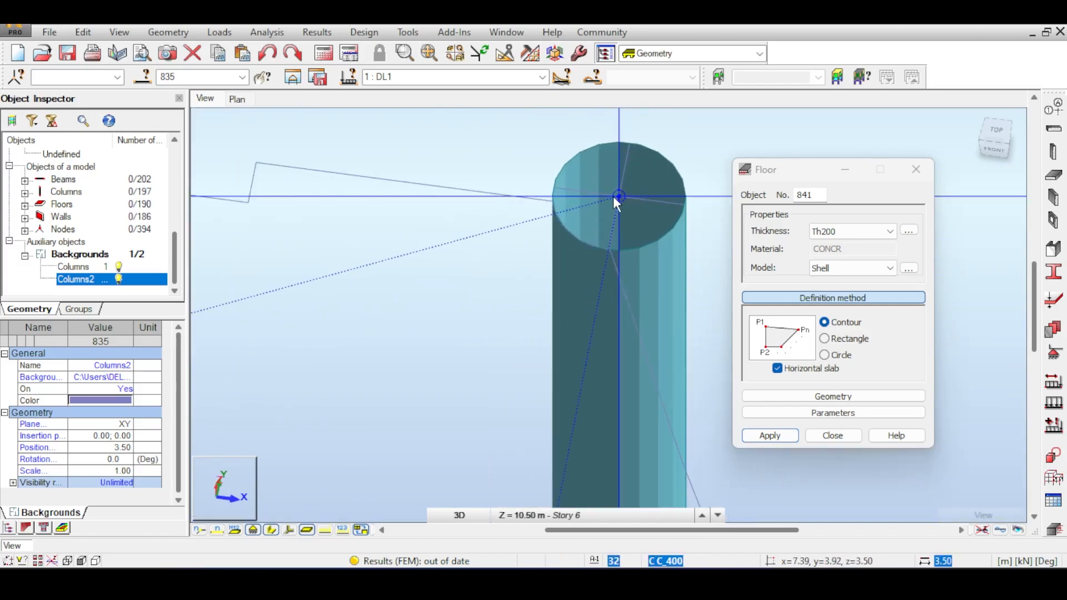
pyautogui.scroll(-5, 555, 279)
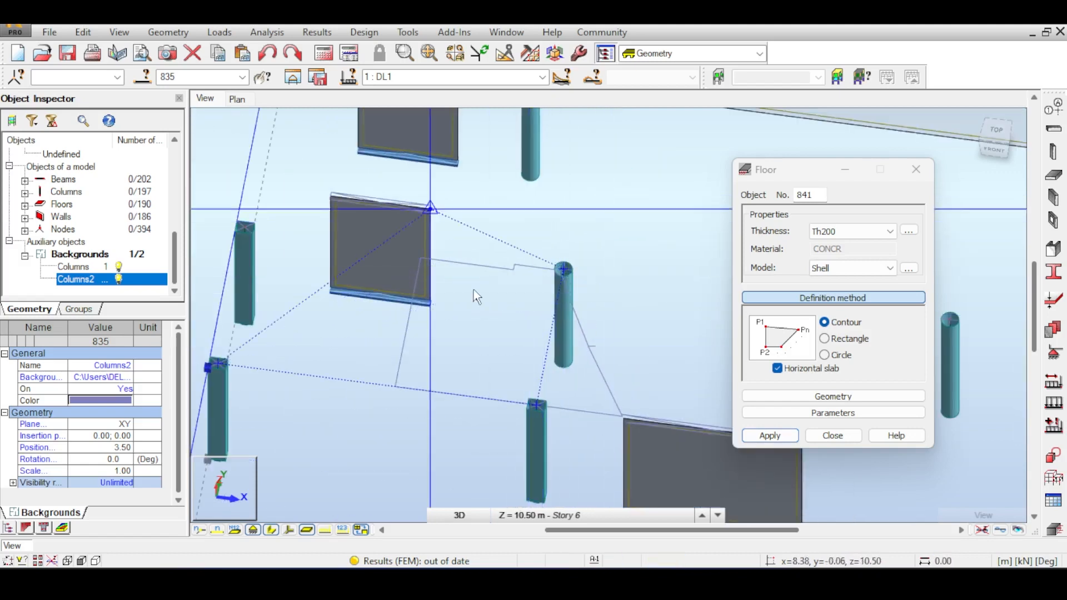
# Step: Switch to the AutoCAD plan and check the stair's extent and walls relative to the restrooms and round columns
pyautogui.click(517, 494)
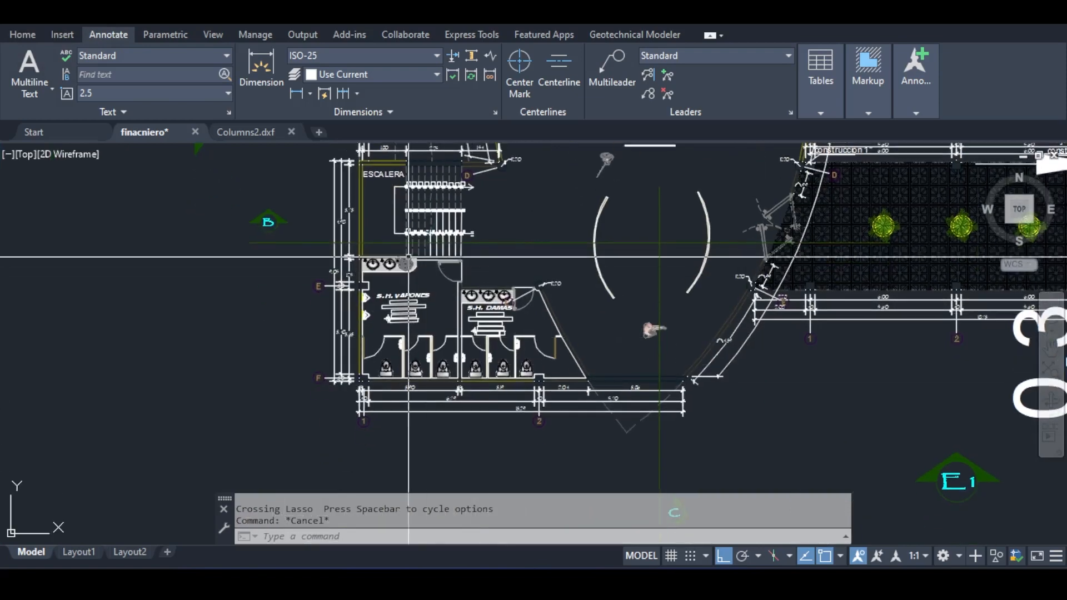
pyautogui.scroll(5, 653, 330)
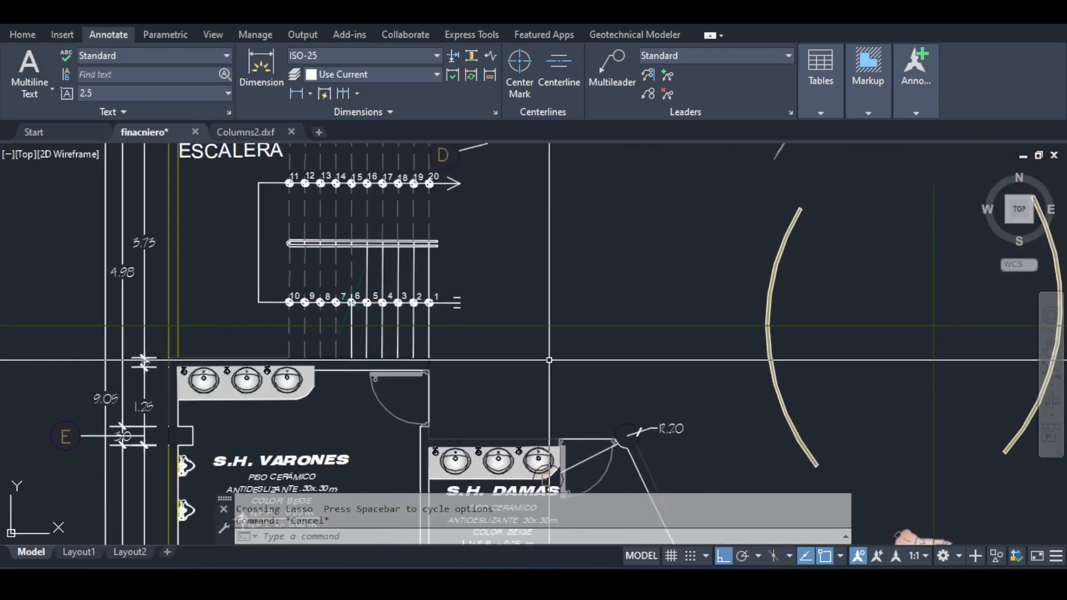
pyautogui.moveTo(550, 360)
pyautogui.mouseDown(button='middle')
pyautogui.moveTo(525, 462)
pyautogui.moveTo(526, 352)
pyautogui.moveTo(527, 401)
pyautogui.mouseUp(button='middle')
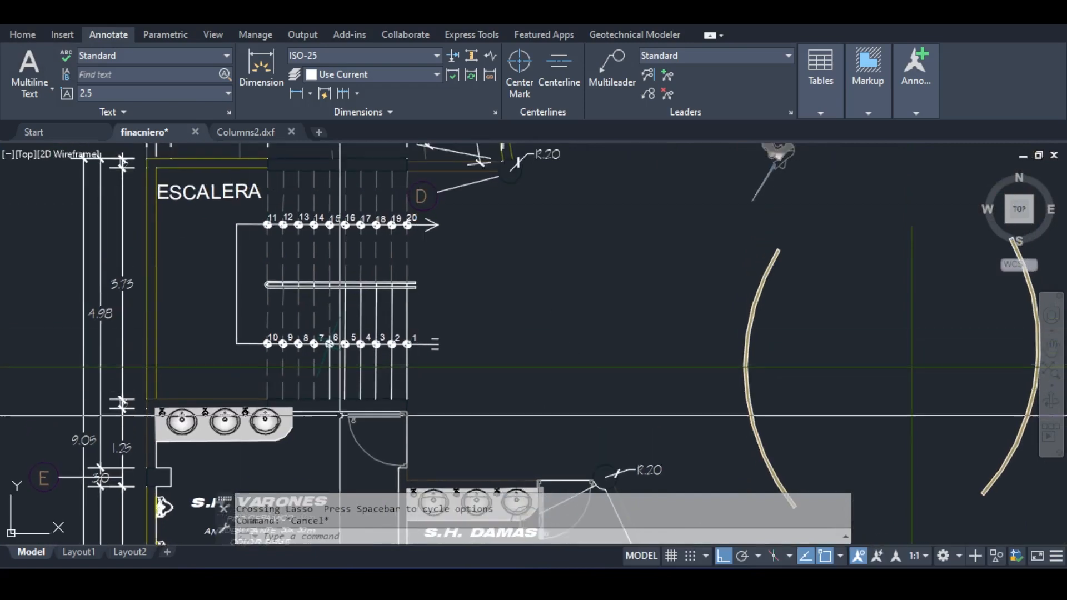
pyautogui.moveTo(339, 417)
pyautogui.mouseDown(button='middle')
pyautogui.moveTo(417, 317)
pyautogui.moveTo(585, 407)
pyautogui.moveTo(567, 333)
pyautogui.mouseUp(button='middle')
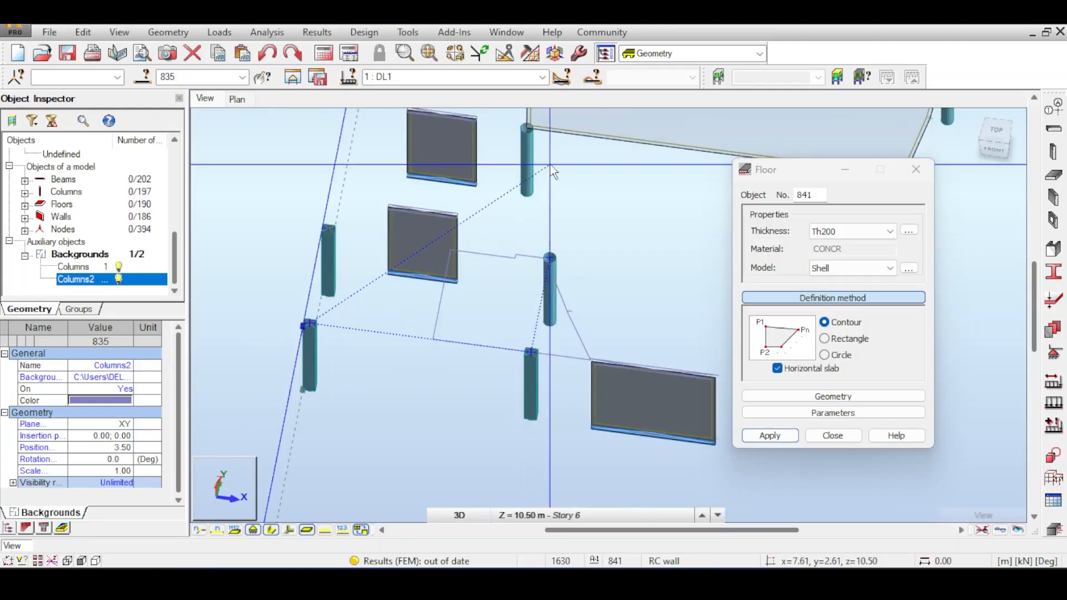
pyautogui.scroll(3, 547, 255)
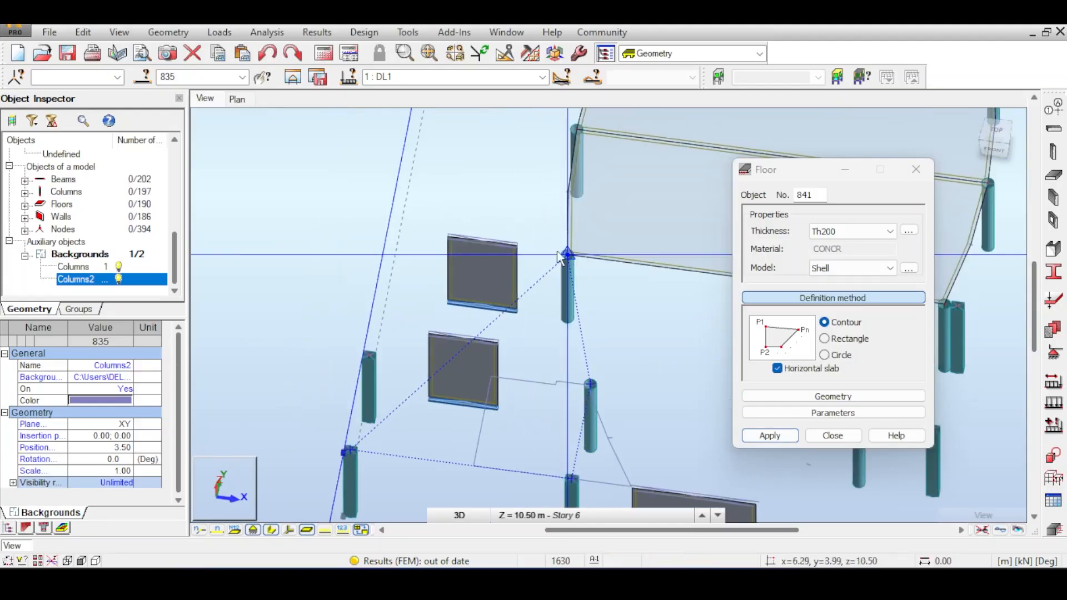
pyautogui.scroll(2, 572, 274)
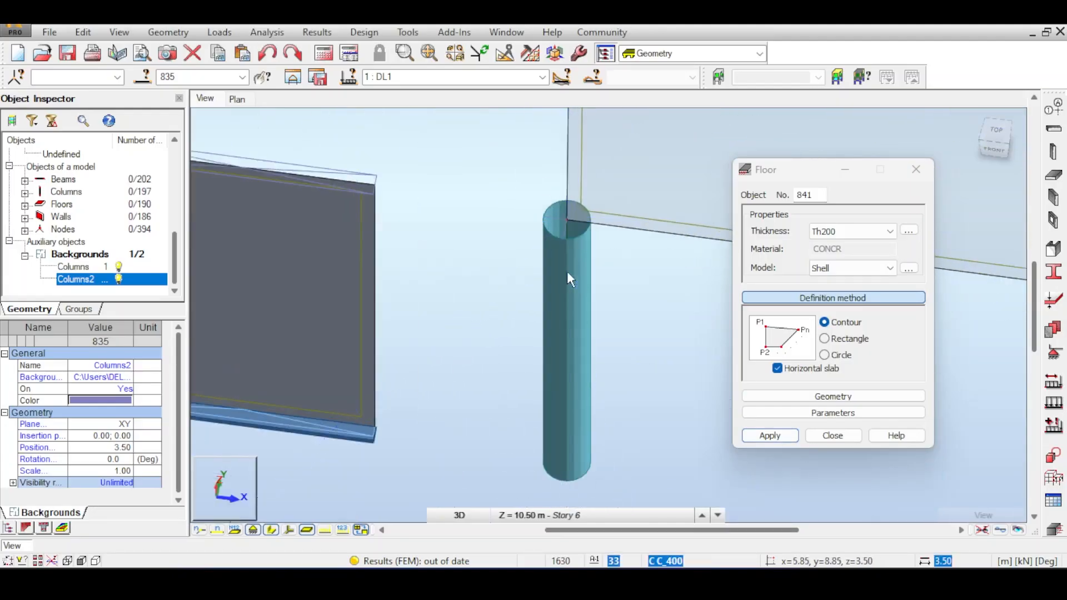
pyautogui.click(568, 221)
pyautogui.moveTo(576, 350); pyautogui.dragTo(488, 242, button='middle')
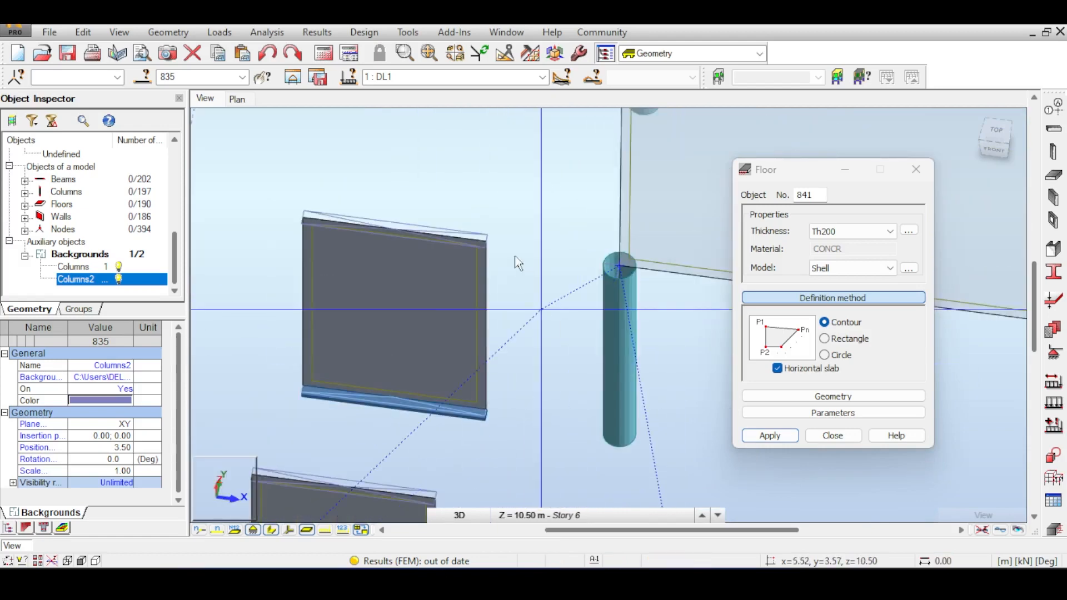
pyautogui.click(488, 244)
pyautogui.moveTo(471, 473); pyautogui.dragTo(508, 329, button='middle')
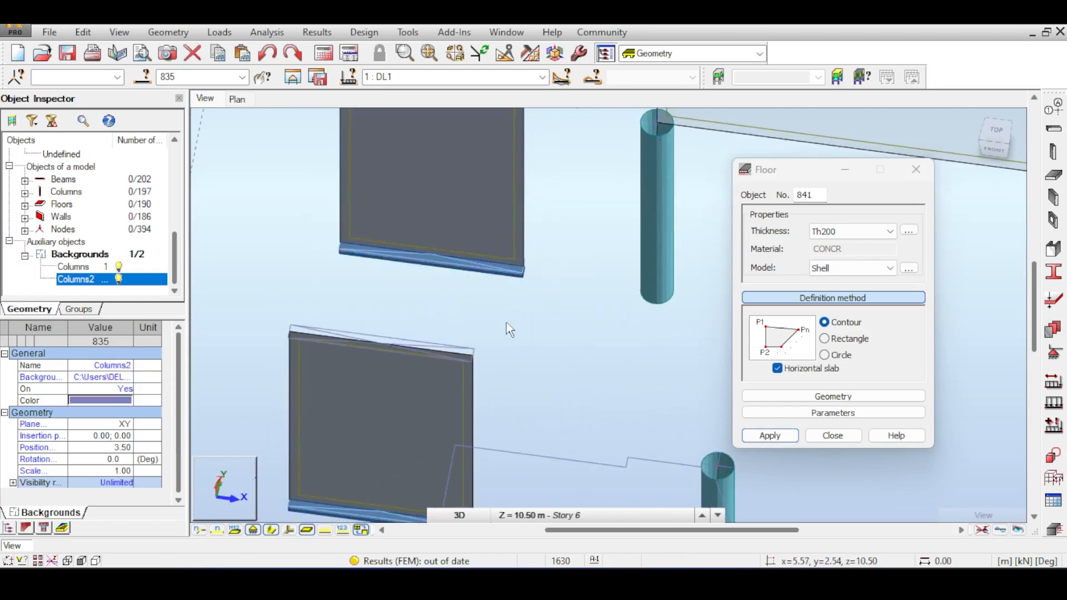
pyautogui.click(494, 369)
pyautogui.scroll(-3, 503, 234)
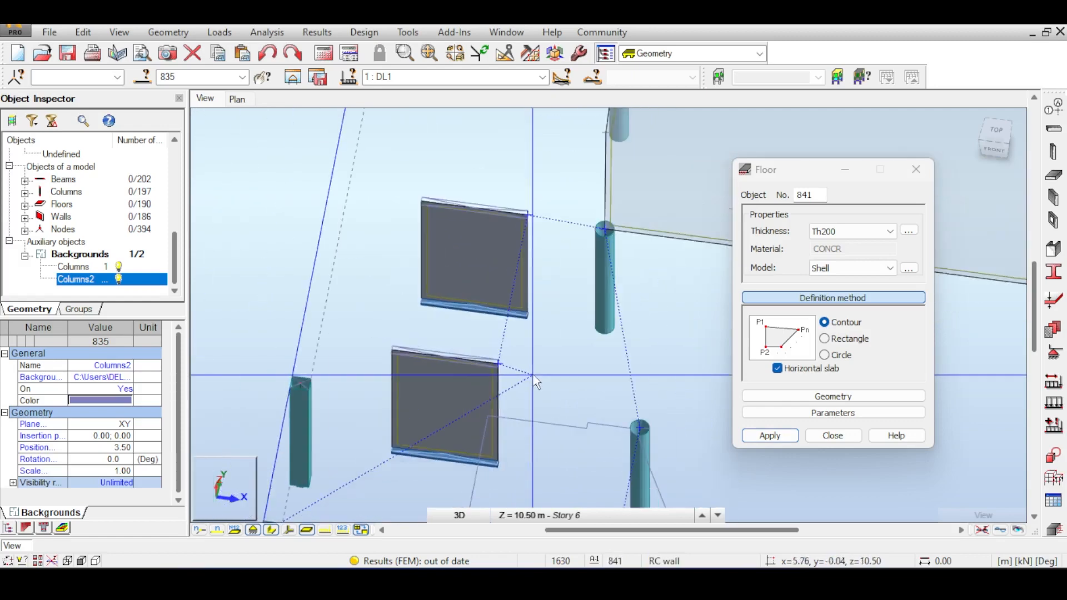
pyautogui.moveTo(331, 309); pyautogui.dragTo(403, 278, button='middle')
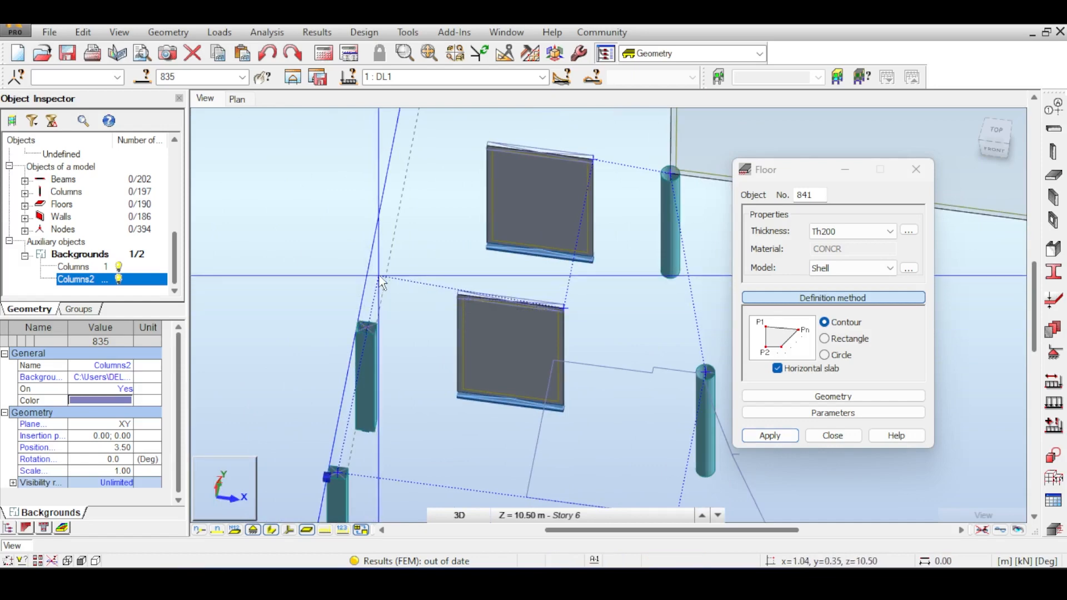
pyautogui.click(1003, 150)
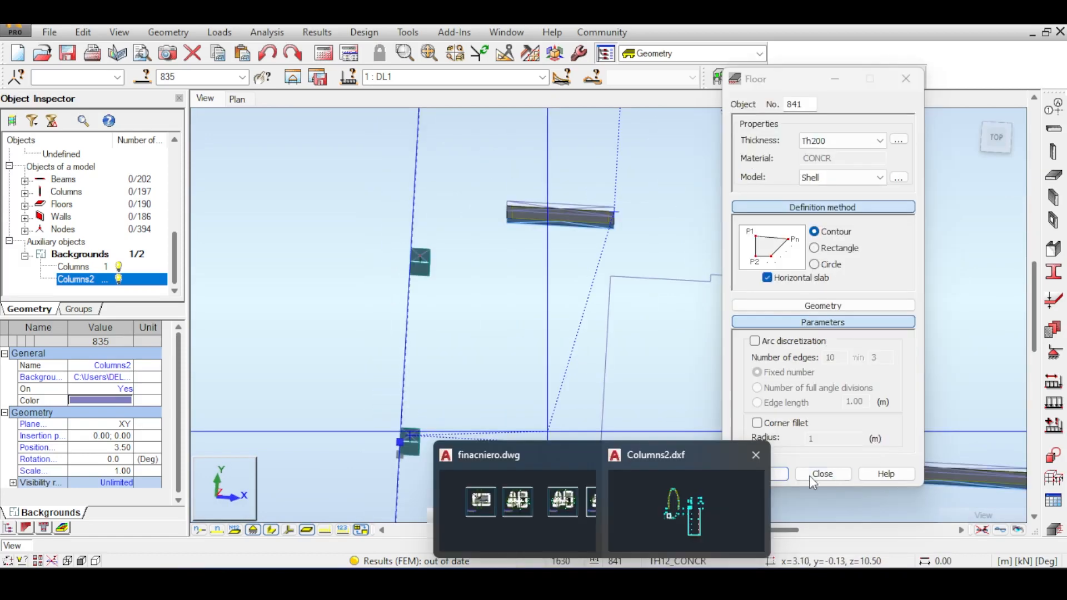
pyautogui.click(812, 475)
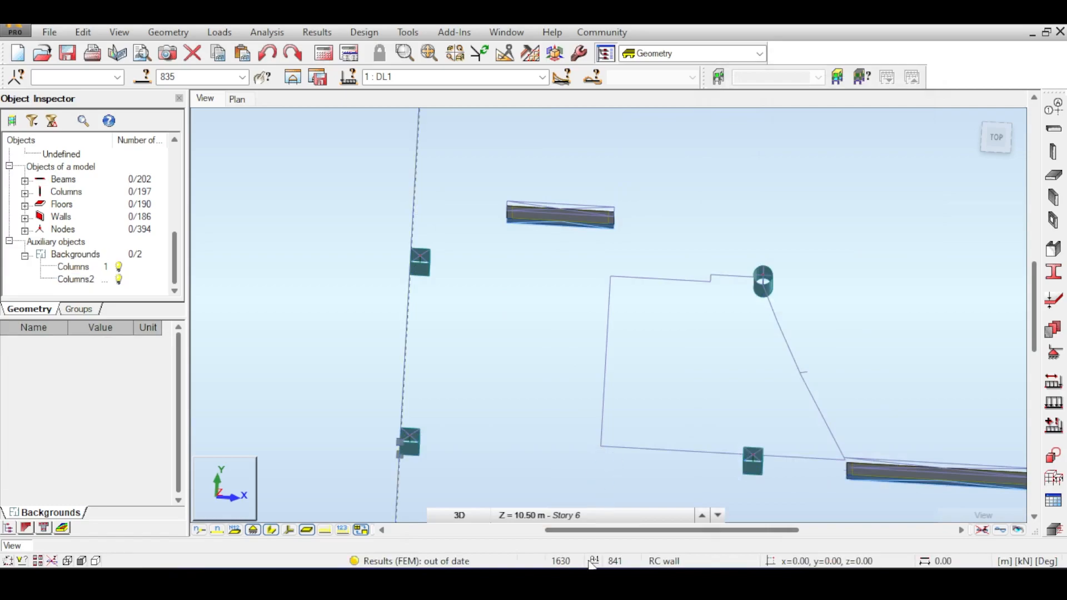
# Step: Switch to Columns2.dxf in AutoCAD and draw an L-shaped line from the lower stair wall's outer end midpoint to the nearby rectangular column's upper midpoint
pyautogui.click(692, 509)
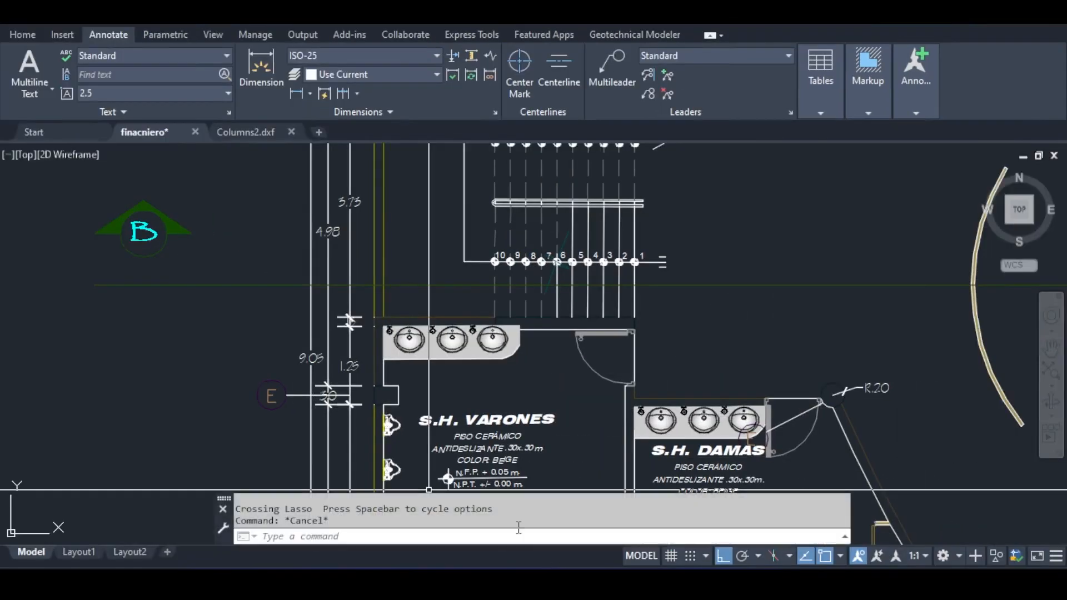
pyautogui.moveTo(533, 586)
pyautogui.click(651, 499)
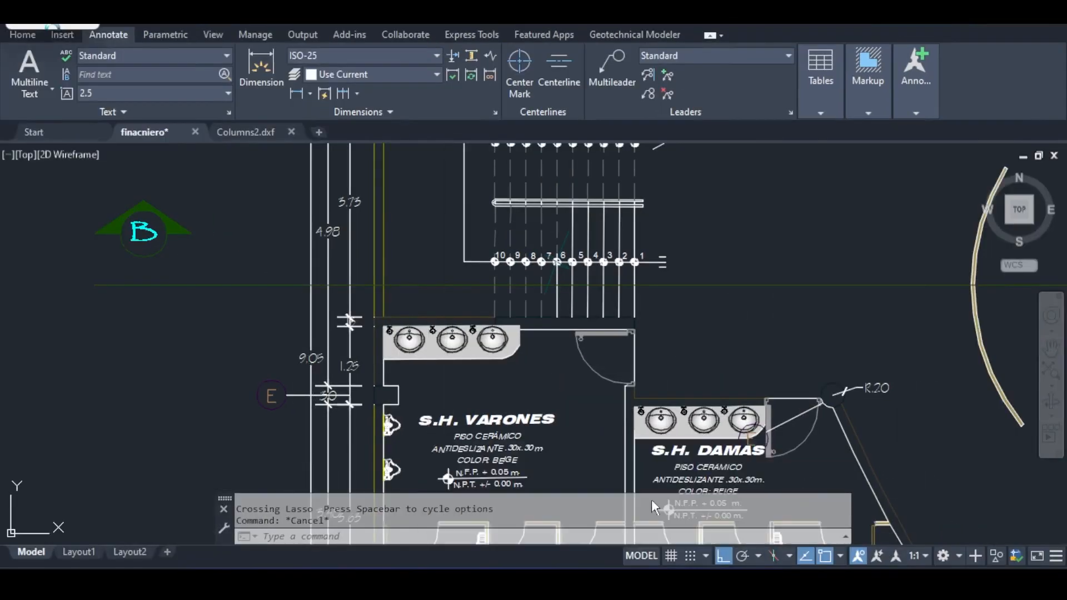
pyautogui.scroll(10, 411, 336)
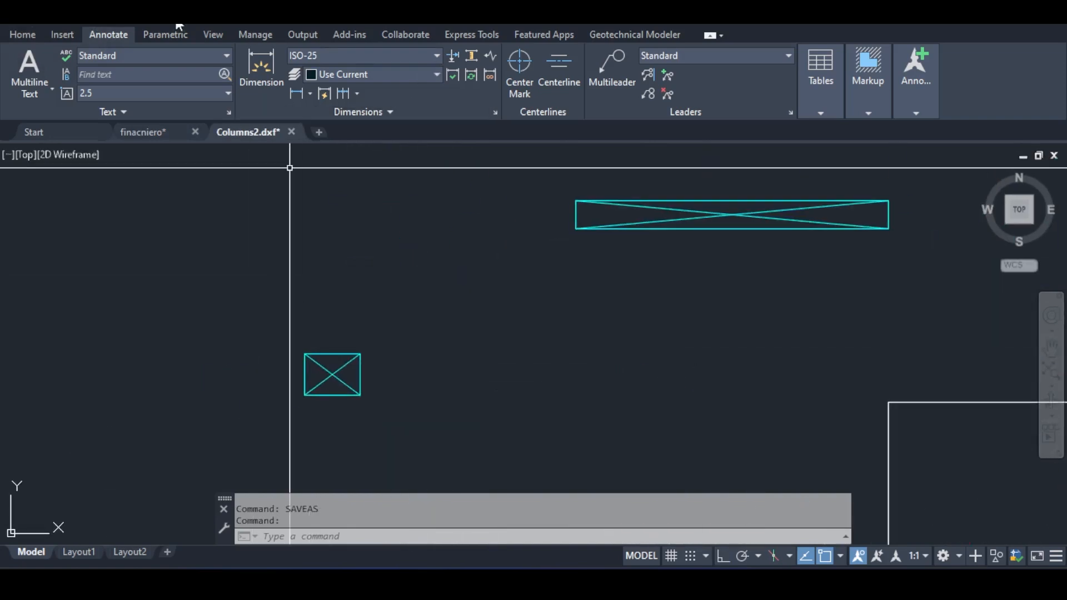
pyautogui.scroll(-3, 418, 246)
pyautogui.write('l')
pyautogui.press('Return')
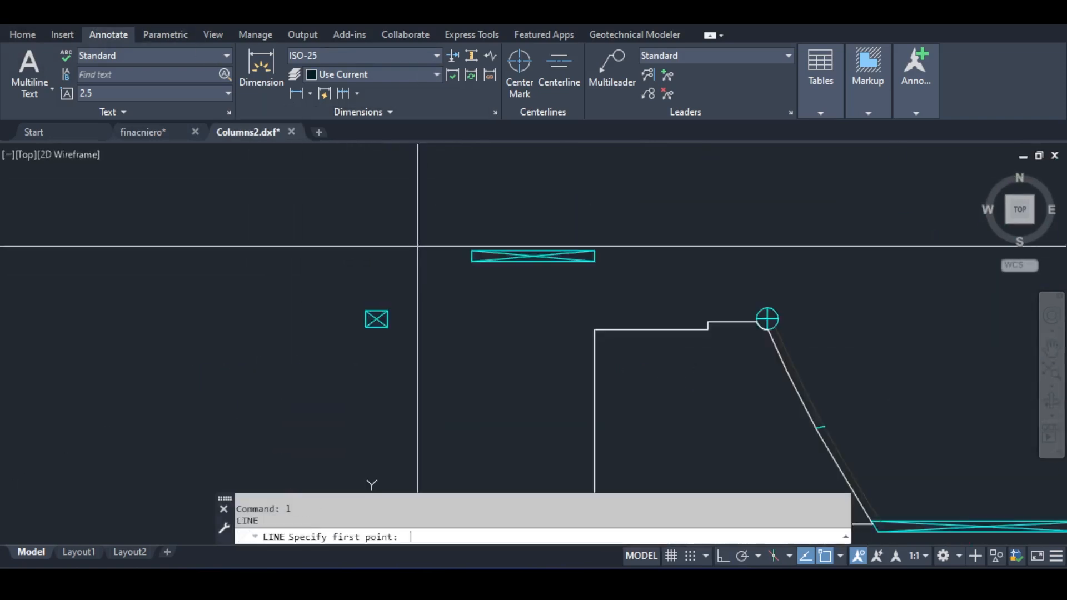
pyautogui.scroll(2, 418, 245)
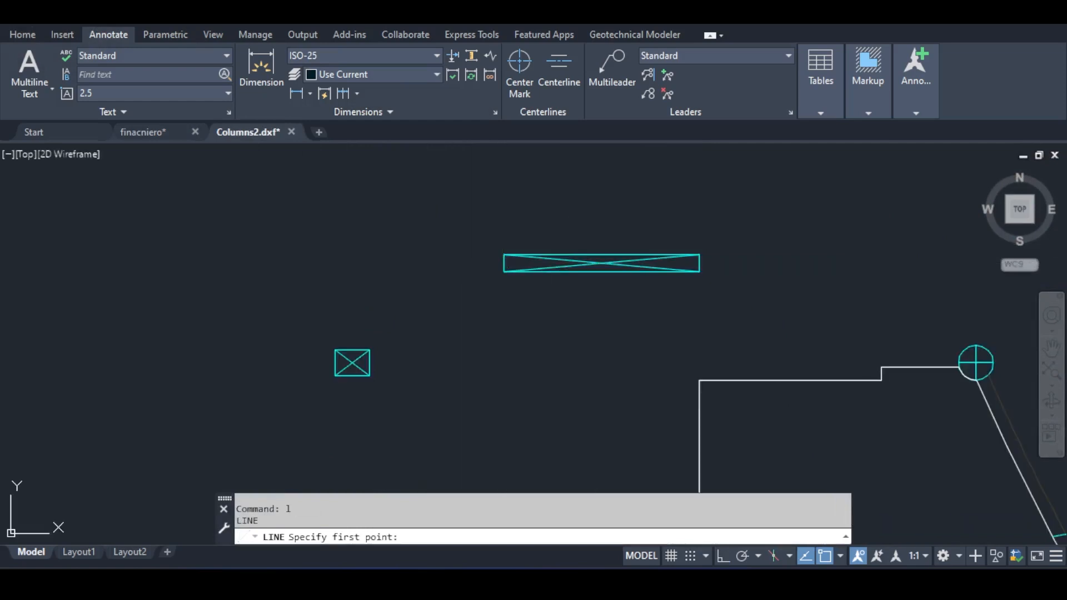
pyautogui.click(504, 263)
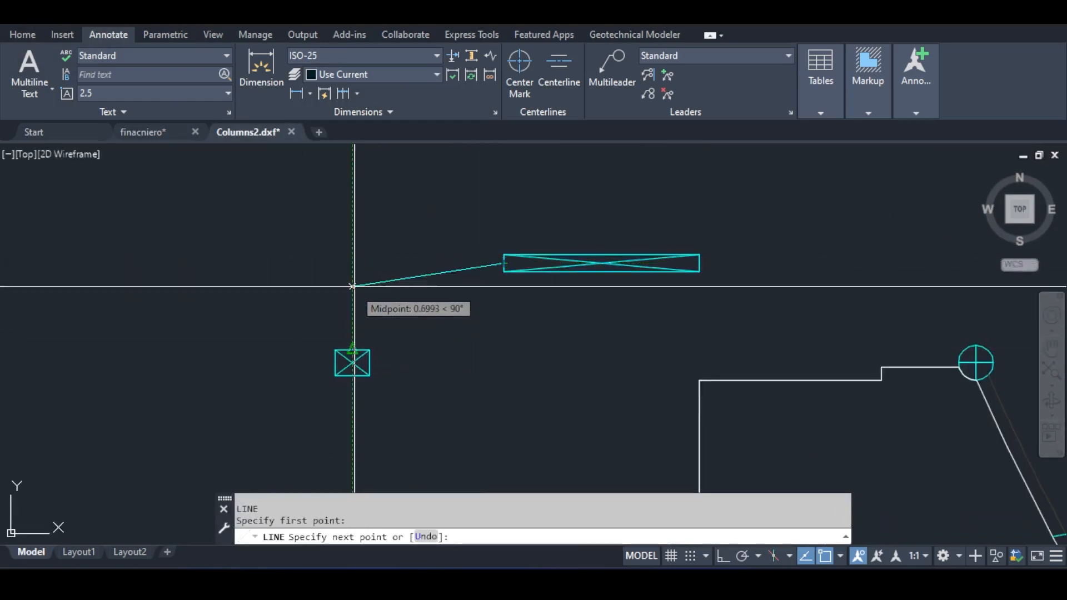
pyautogui.click(352, 263)
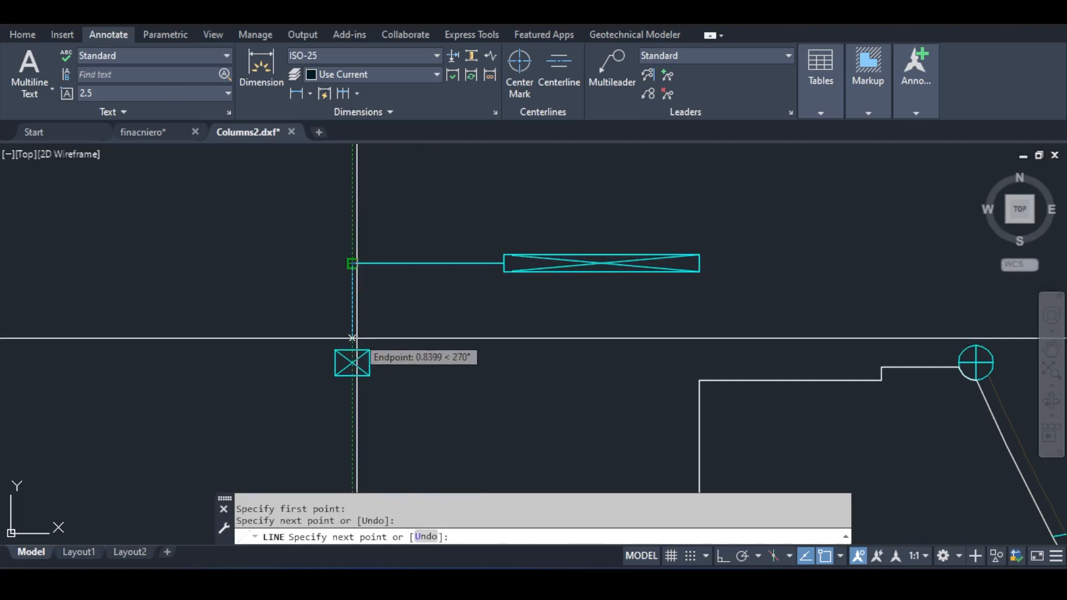
pyautogui.click(353, 350)
pyautogui.press('Return')
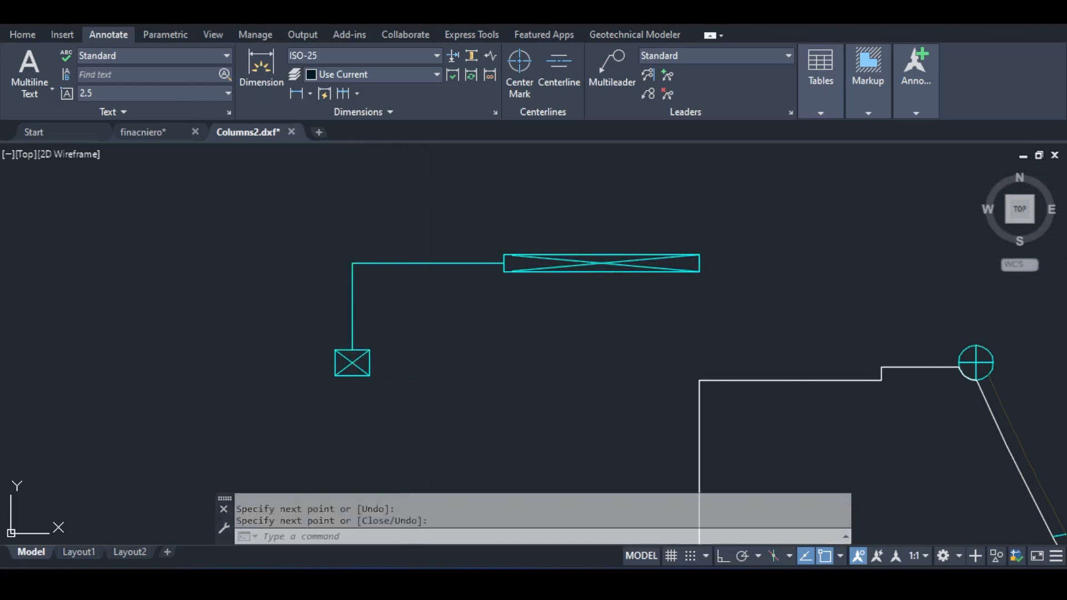
# Step: Save the Columns2 drawing, switch back to Robot and update the changed background
pyautogui.hotkey('ctrl', 's')
pyautogui.scroll(2, 530, 257)
pyautogui.scroll(-3, 531, 257)
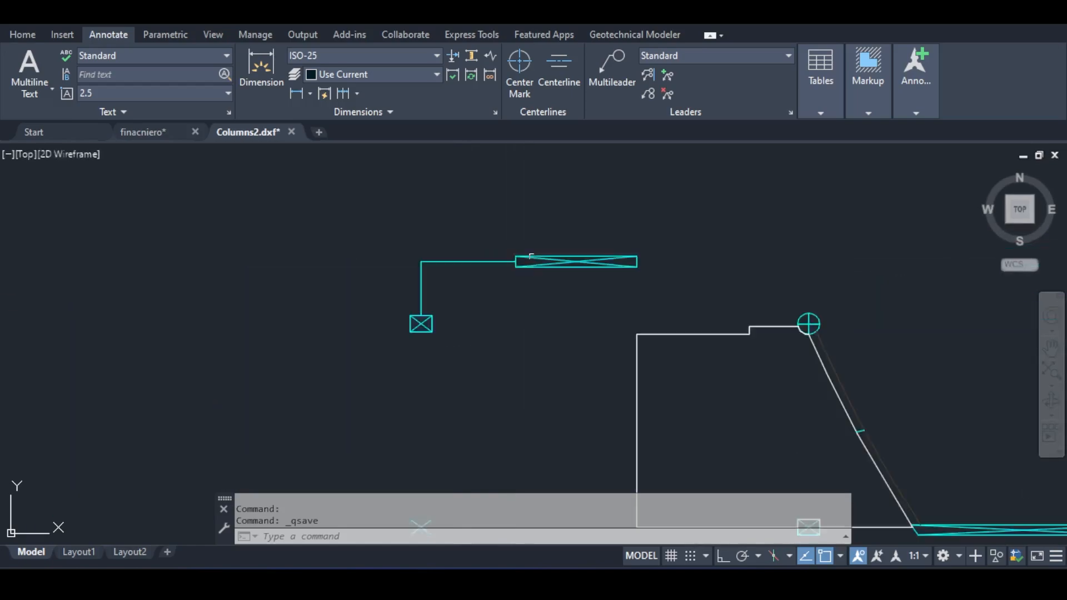
pyautogui.click(562, 586)
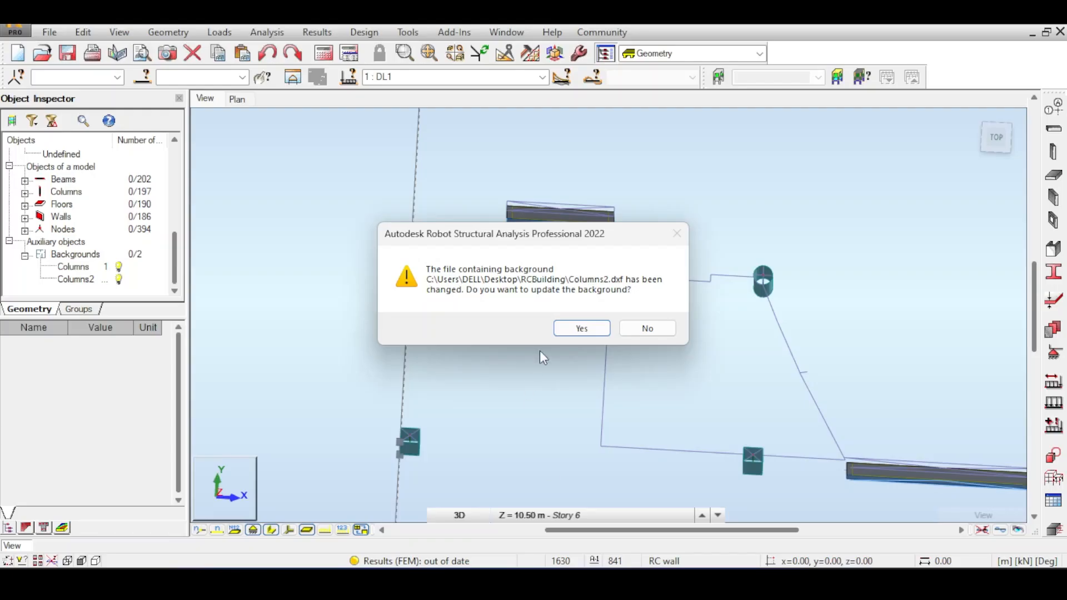
pyautogui.click(581, 329)
# Step: Start a Th200 contour slab through the lower rectangular columns, the near end of the bottom wall, the two round columns and the upper stair wall's end
pyautogui.moveTo(558, 183); pyautogui.dragTo(527, 218, button='middle')
pyautogui.scroll(-1, 528, 219)
pyautogui.click(1053, 176)
pyautogui.click(364, 399)
pyautogui.scroll(3, 637, 386)
pyautogui.moveTo(637, 386); pyautogui.dragTo(550, 300, button='middle')
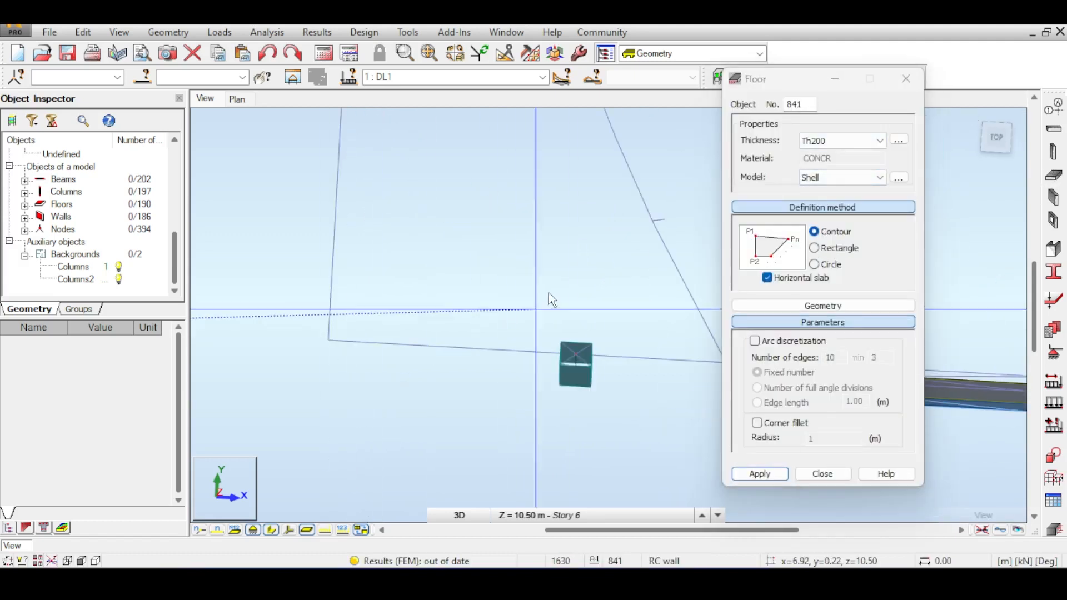
pyautogui.click(576, 354)
pyautogui.moveTo(577, 354); pyautogui.dragTo(371, 311, button='middle')
pyautogui.click(564, 327)
pyautogui.moveTo(483, 207); pyautogui.dragTo(550, 367, button='middle')
pyautogui.scroll(-2, 546, 383)
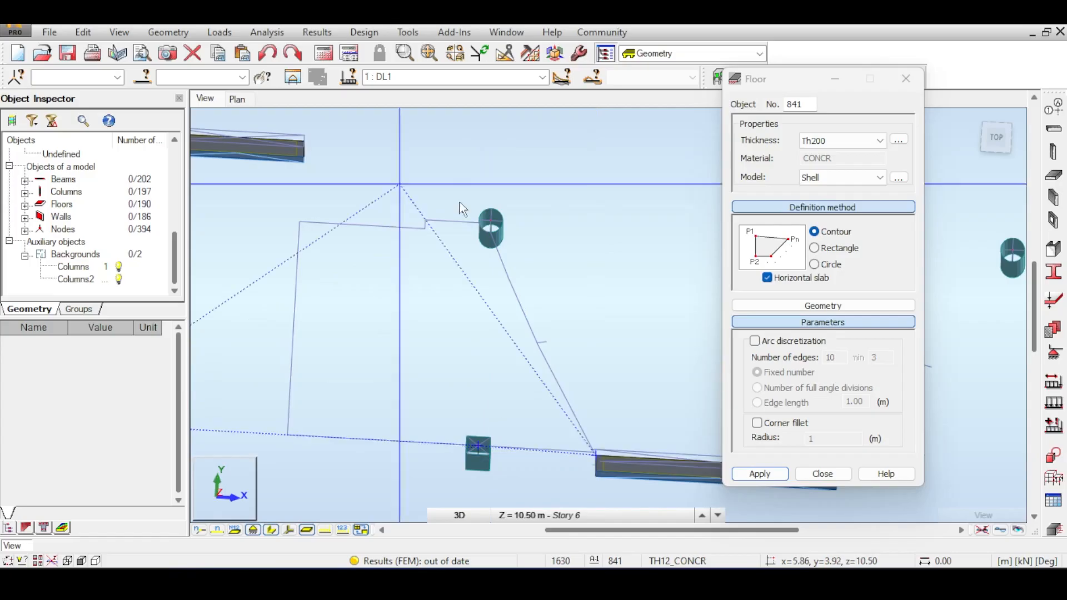
pyautogui.moveTo(472, 111); pyautogui.dragTo(550, 133, button='middle')
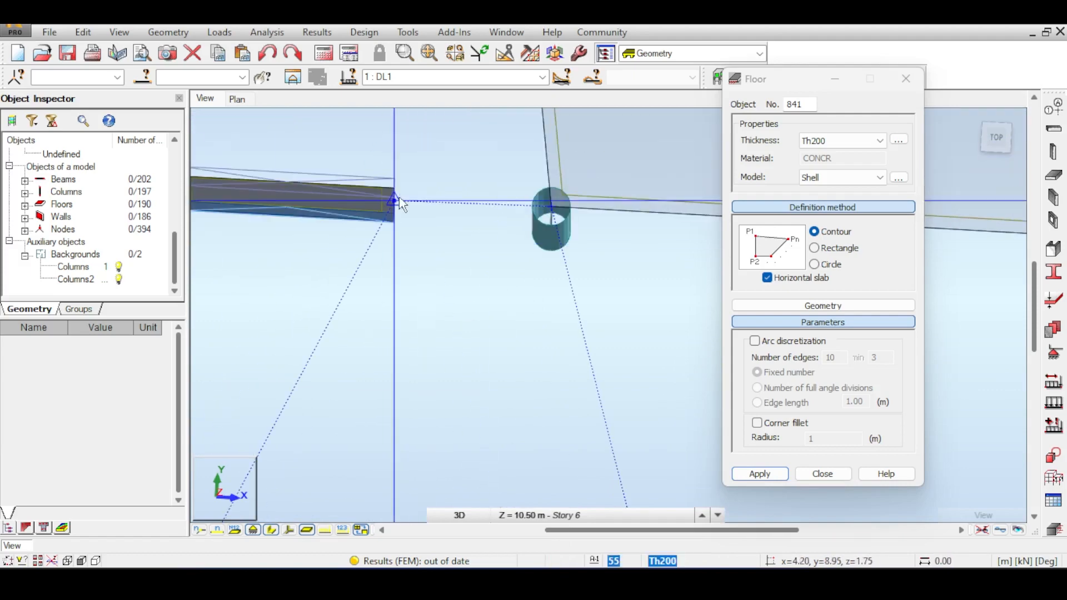
# Step: Finish the slab contour along the lower stair wall and the new background corner, closing it at the starting rectangular column
pyautogui.scroll(2, 397, 203)
pyautogui.click(444, 271)
pyautogui.moveTo(311, 262); pyautogui.dragTo(639, 248, button='middle')
pyautogui.click(234, 225)
pyautogui.scroll(2, 233, 389)
pyautogui.click(282, 255)
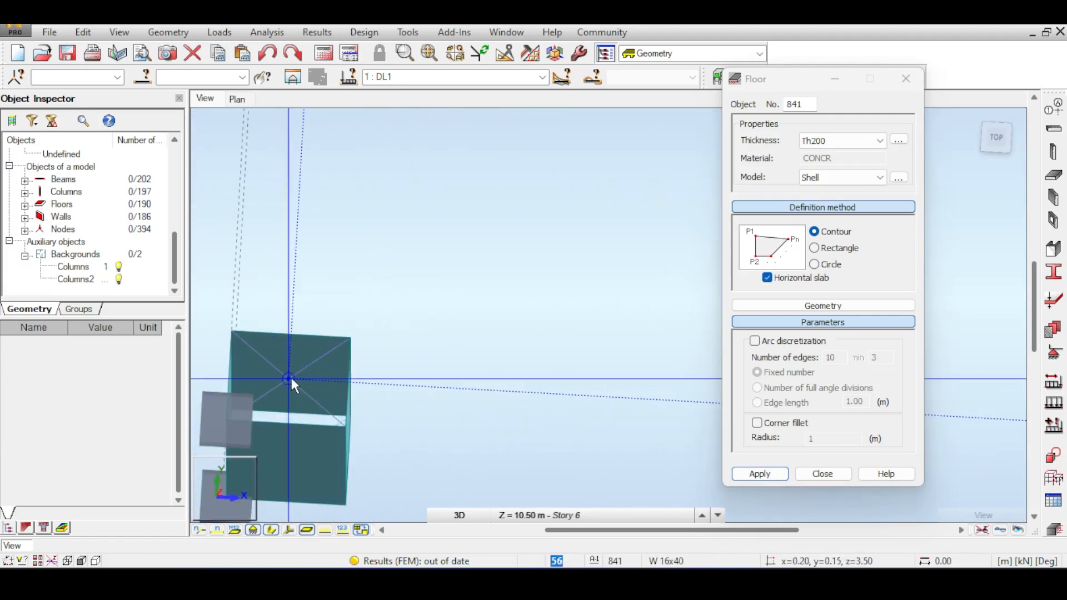
pyautogui.scroll(-3, 290, 375)
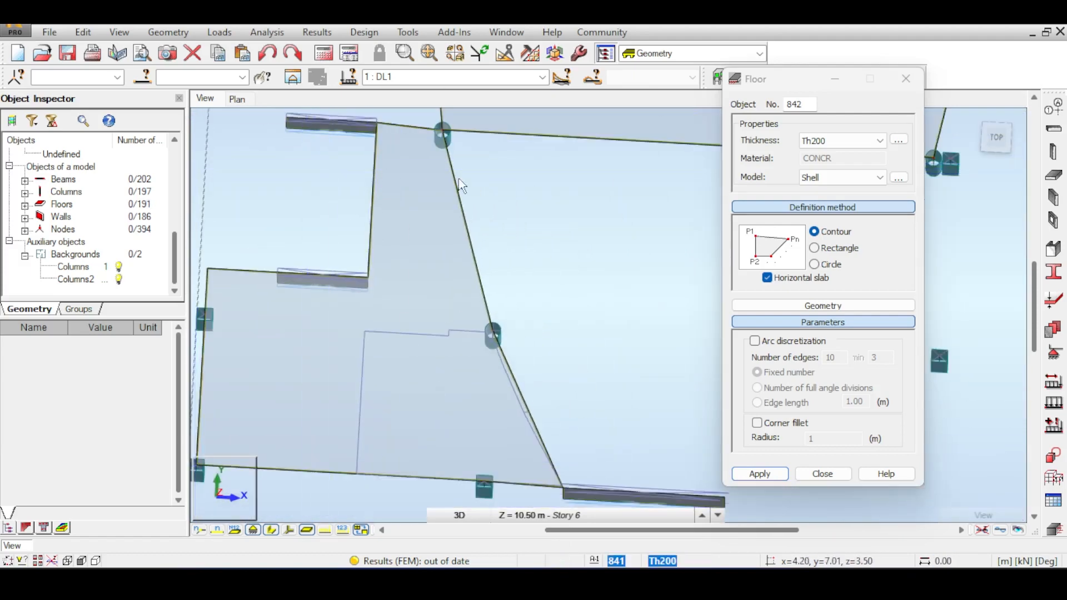
# Step: Examine the new stair slab's surroundings and the open area between the oval hall slab, the round columns and the bottom wall
pyautogui.moveTo(333, 173); pyautogui.dragTo(394, 170, button='middle')
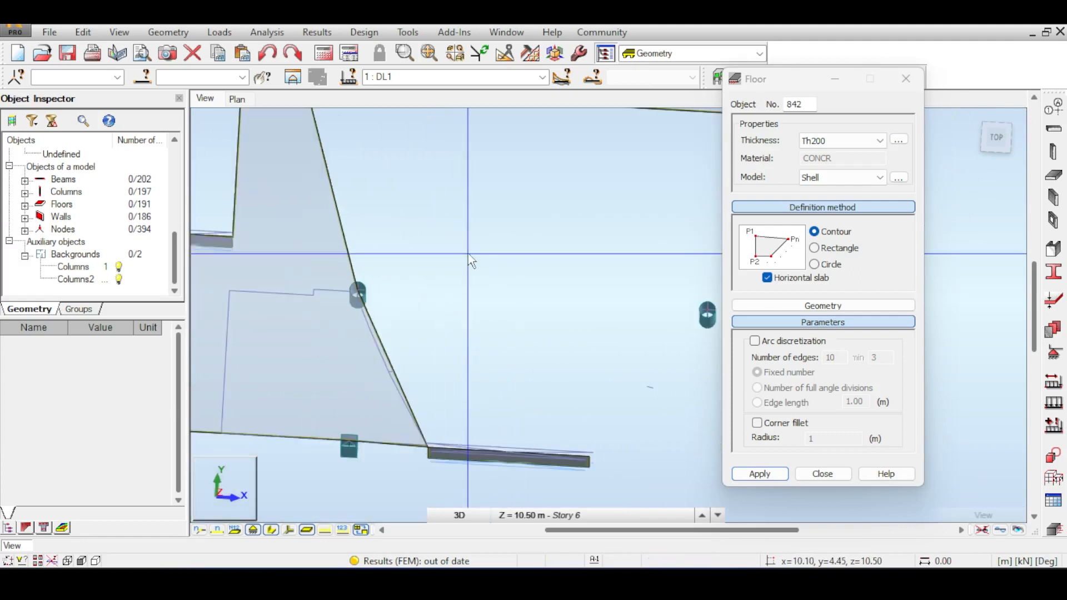
pyautogui.moveTo(468, 253); pyautogui.dragTo(584, 350, button='middle')
pyautogui.moveTo(320, 190); pyautogui.dragTo(522, 290, button='middle')
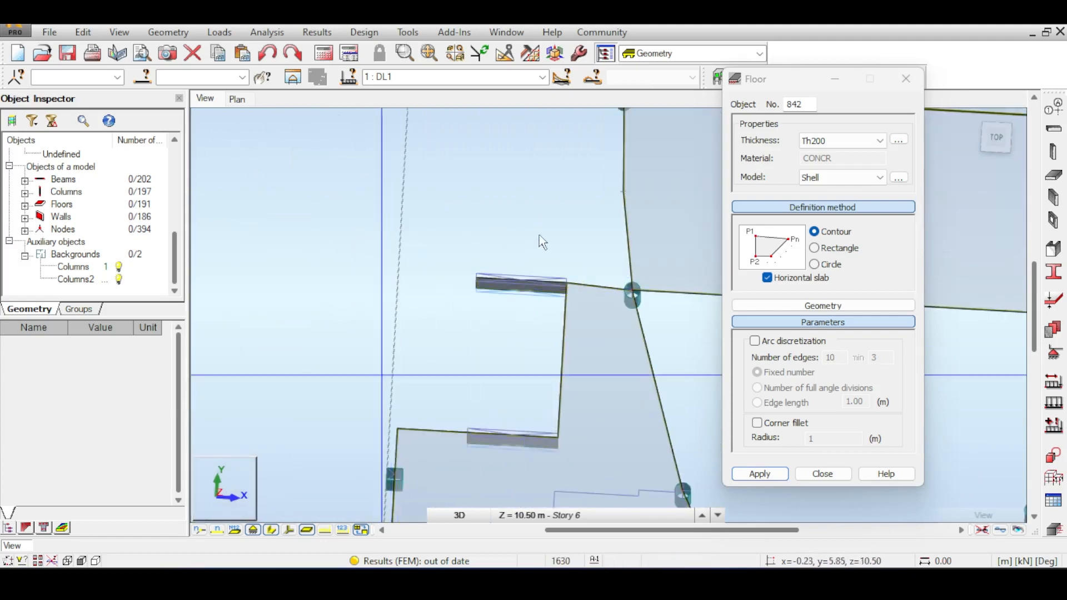
pyautogui.moveTo(566, 283); pyautogui.dragTo(238, 195, button='middle')
pyautogui.moveTo(498, 291); pyautogui.dragTo(390, 237, button='middle')
pyautogui.scroll(-1, 422, 287)
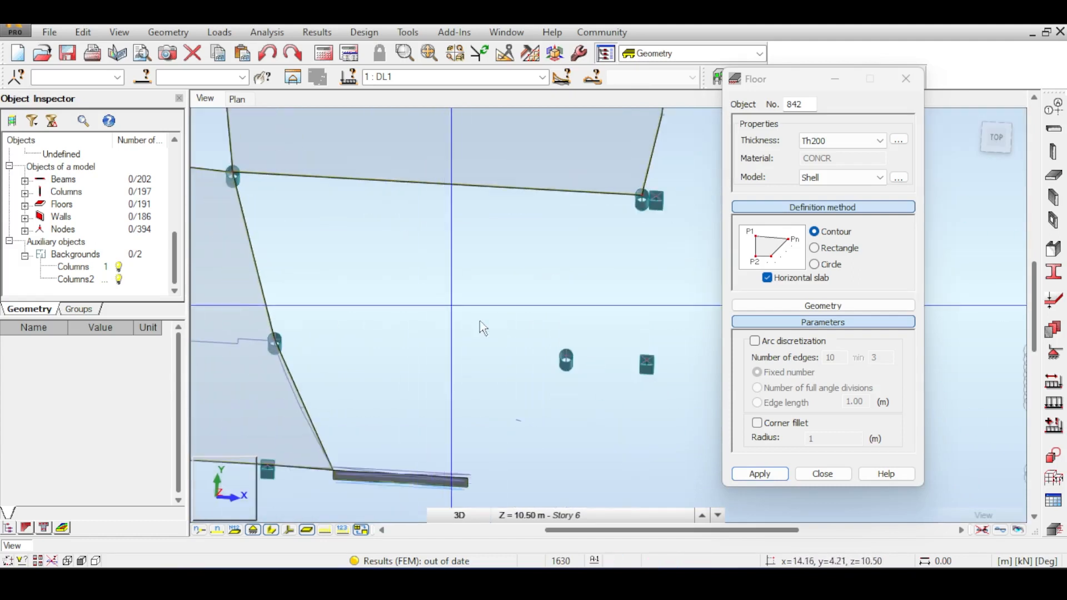
pyautogui.moveTo(479, 323); pyautogui.dragTo(387, 301, button='middle')
pyautogui.moveTo(338, 392); pyautogui.dragTo(434, 305, button='middle')
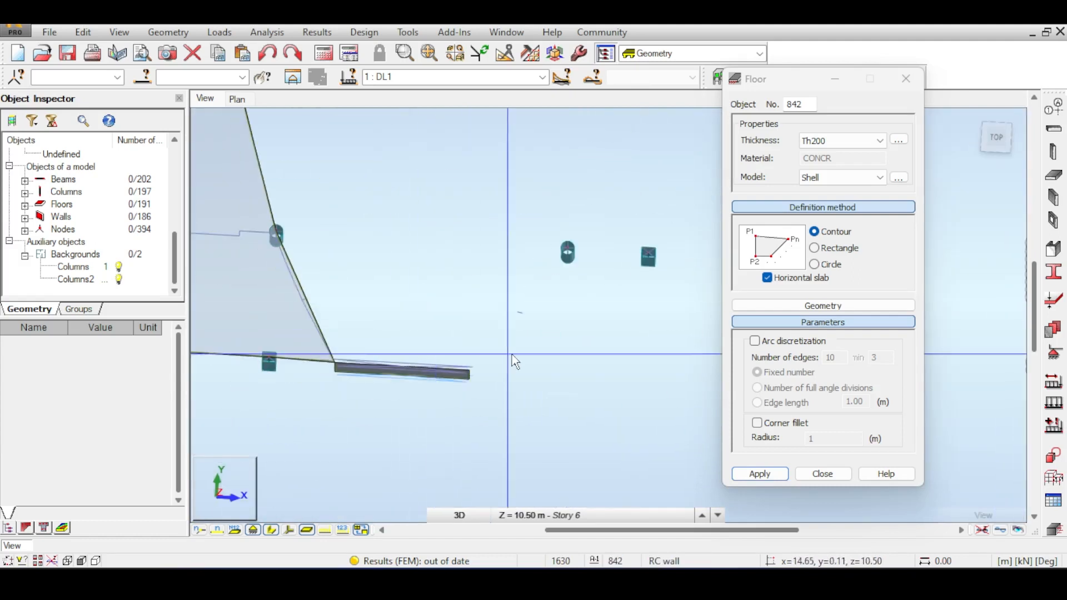
pyautogui.scroll(1, 510, 360)
pyautogui.moveTo(499, 349); pyautogui.dragTo(313, 319, button='middle')
pyautogui.moveTo(333, 282); pyautogui.dragTo(524, 315, button='middle')
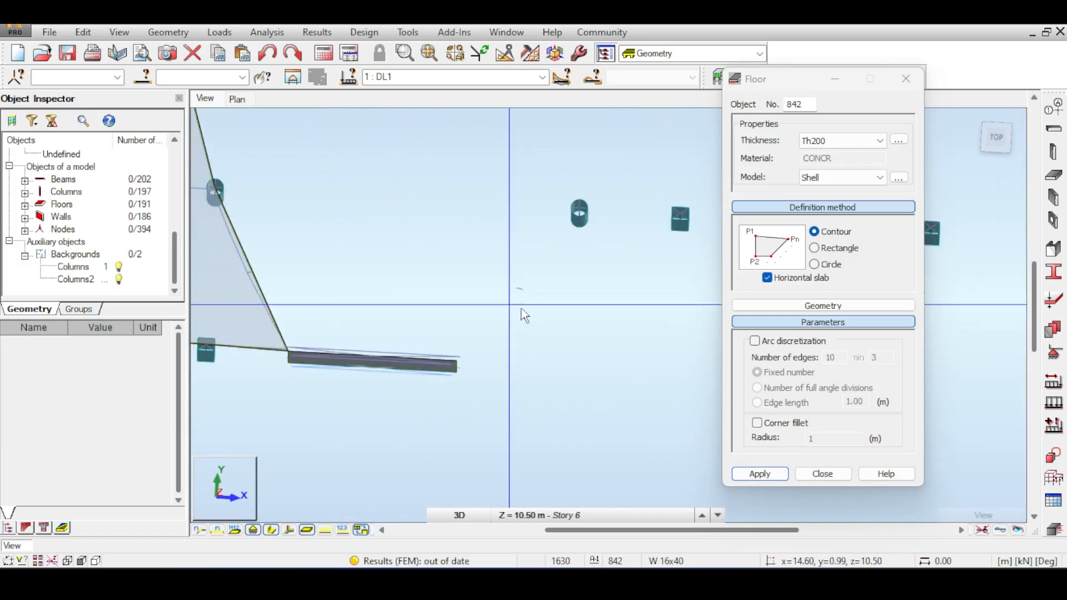
# Step: Create a Th200 contour slab from the bottom wall's two ends, past the background mark, to the two round columns above
pyautogui.click(291, 351)
pyautogui.click(458, 359)
pyautogui.click(579, 210)
pyautogui.click(215, 190)
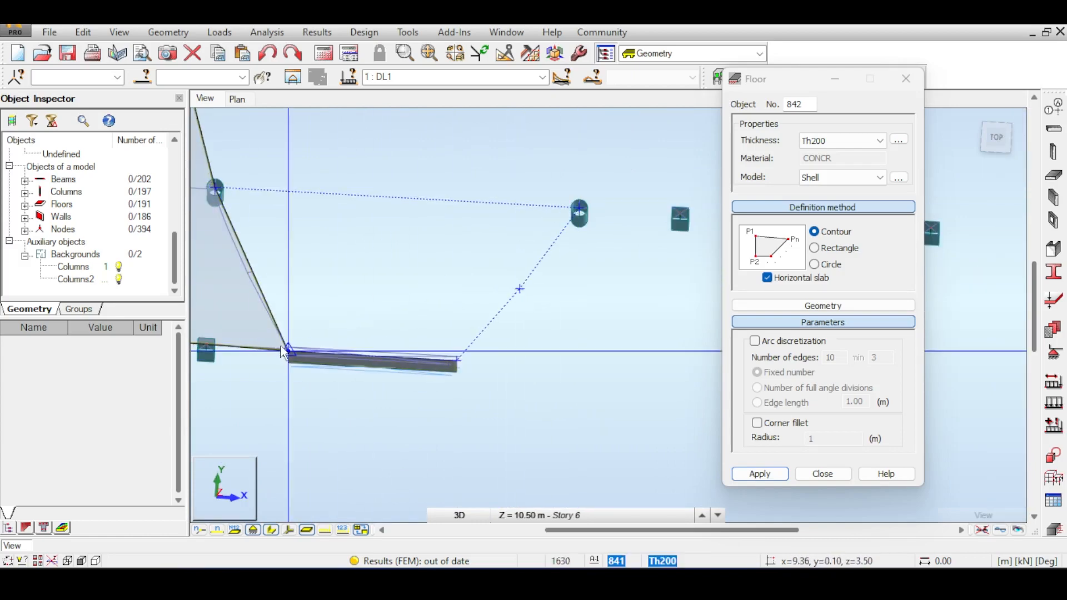
pyautogui.click(284, 351)
pyautogui.scroll(-1, 389, 334)
pyautogui.moveTo(600, 207); pyautogui.dragTo(600, 350, button='middle')
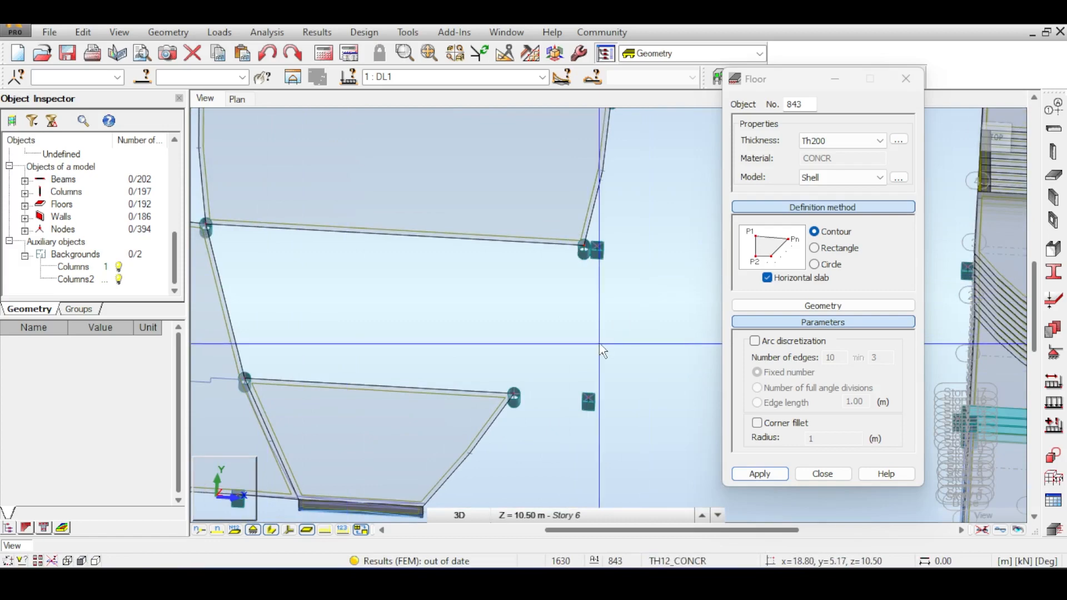
# Step: Switch to AutoCAD and draw a vertical line in Columns2.dxf from the oval hall's lower-east round column down to the next column row
pyautogui.scroll(2, 610, 392)
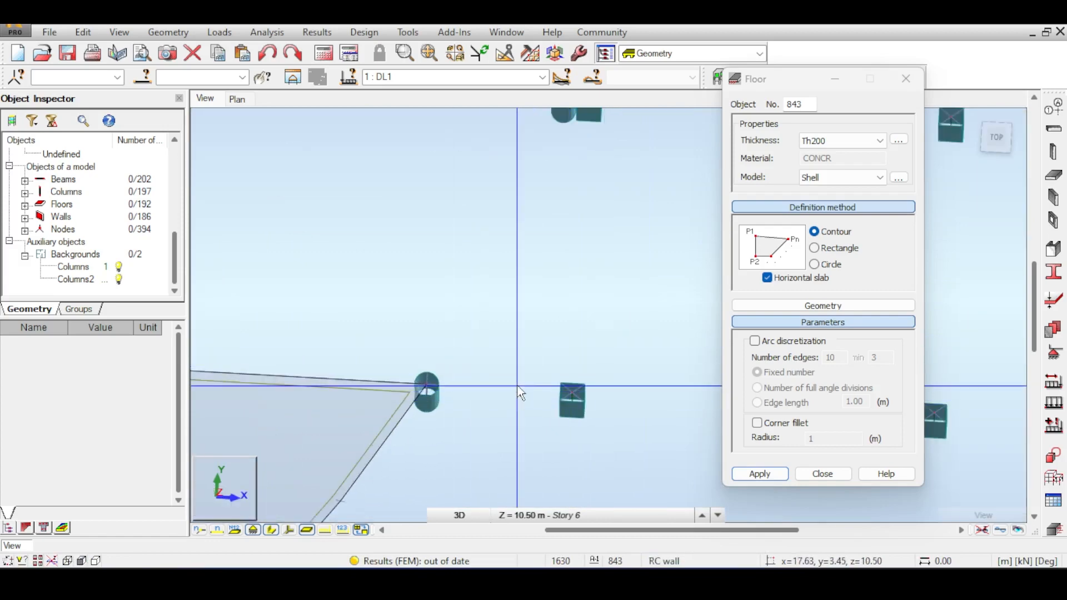
pyautogui.moveTo(591, 228); pyautogui.dragTo(568, 279, button='middle')
pyautogui.scroll(-1, 568, 279)
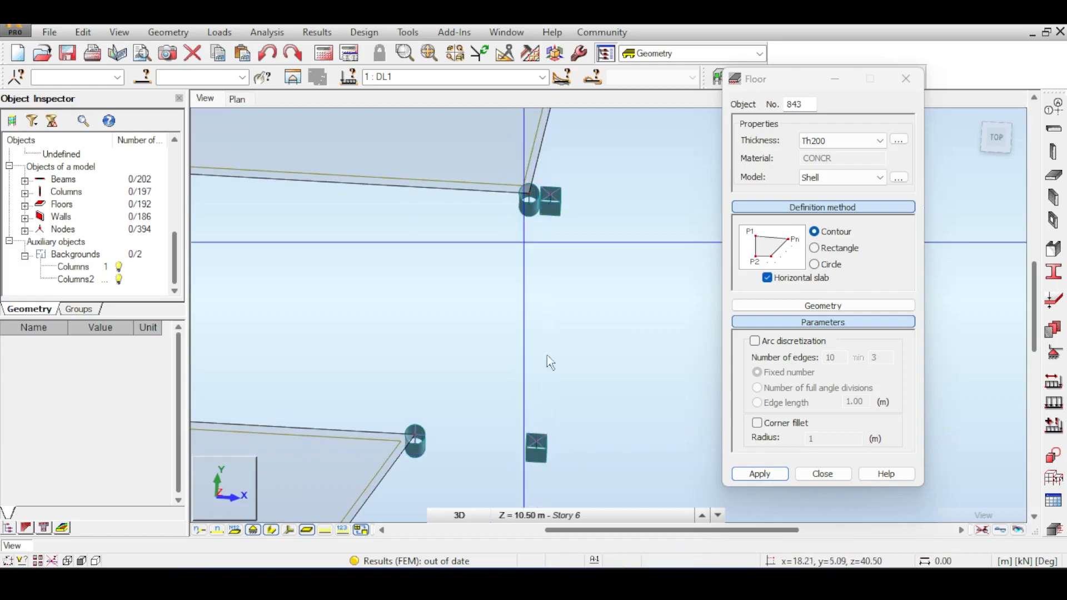
pyautogui.click(601, 583)
pyautogui.click(688, 509)
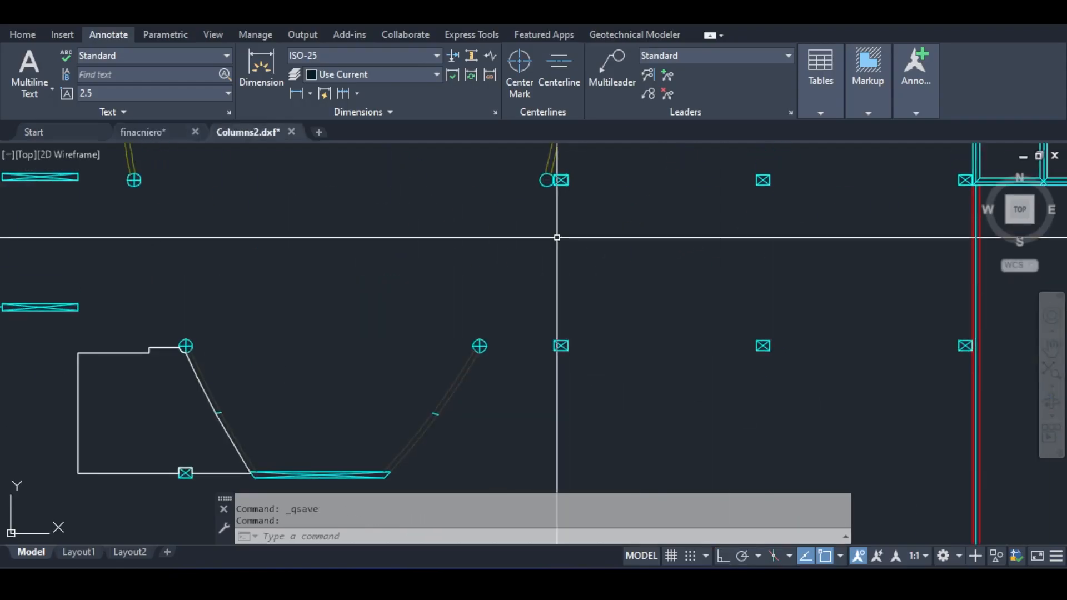
pyautogui.press('Return')
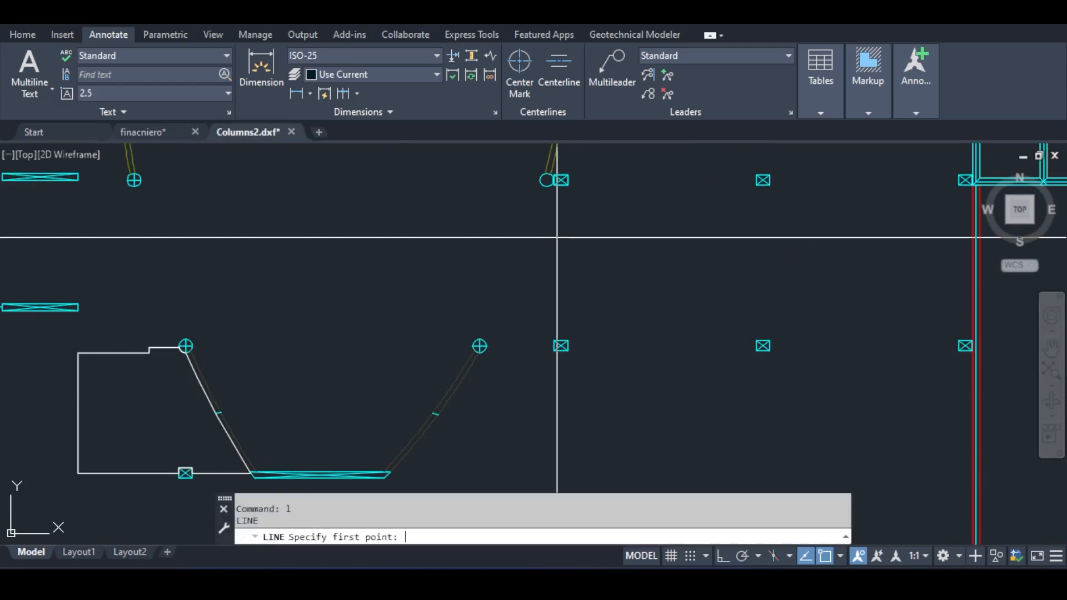
pyautogui.click(547, 179)
pyautogui.scroll(2, 522, 327)
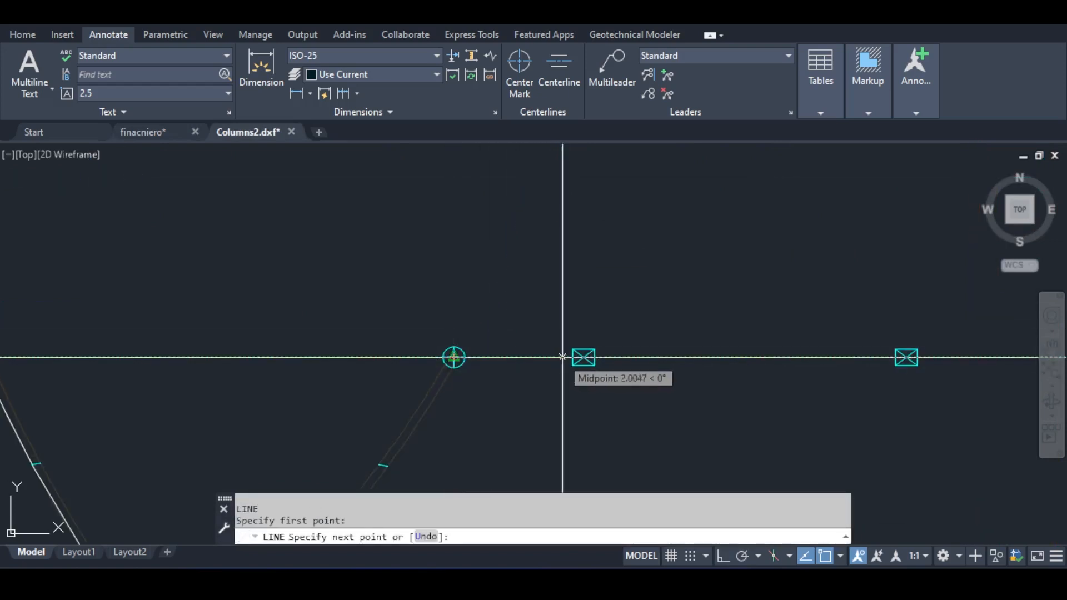
pyautogui.scroll(2, 598, 281)
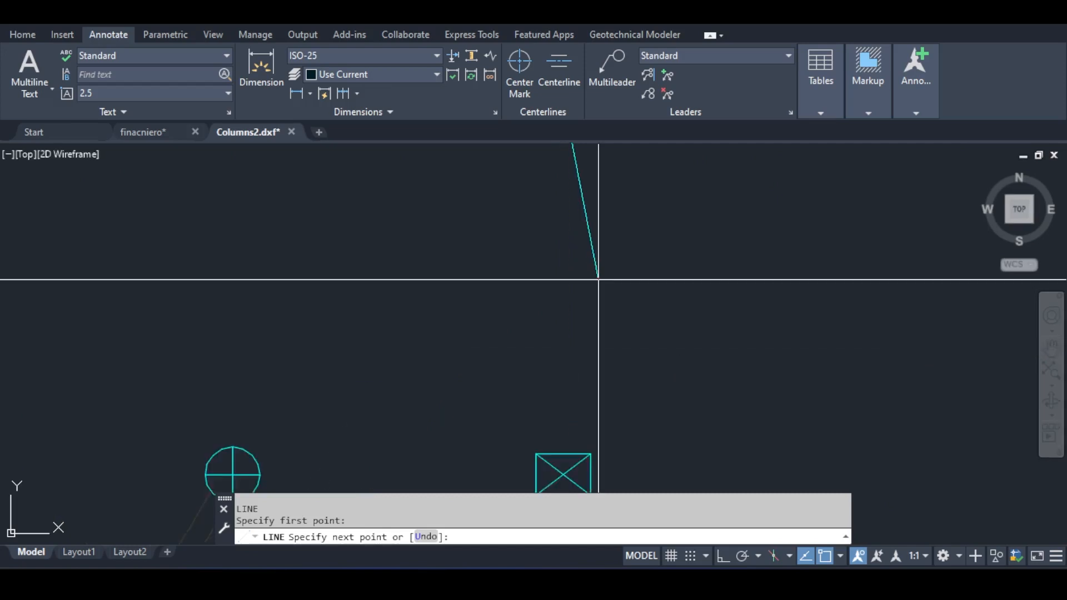
pyautogui.scroll(-3, 541, 381)
pyautogui.scroll(1, 537, 259)
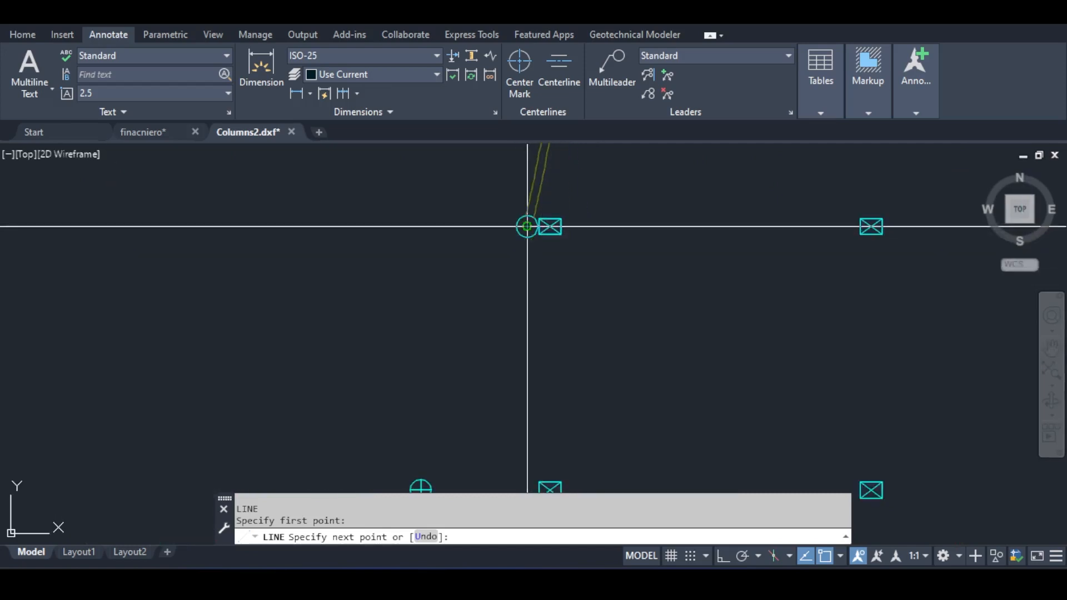
pyautogui.moveTo(499, 345); pyautogui.dragTo(486, 264, button='middle')
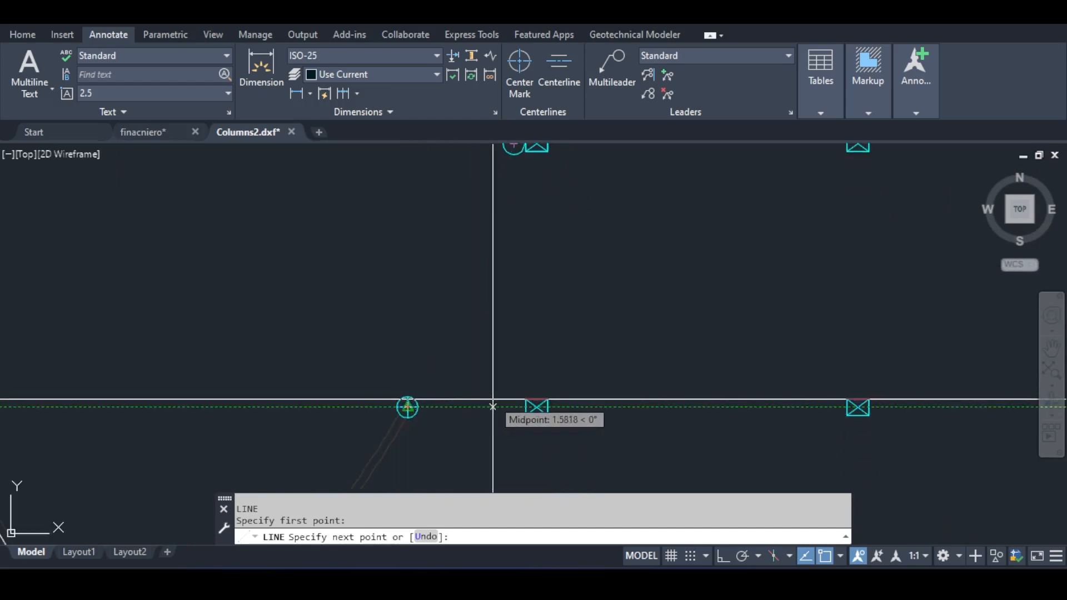
pyautogui.click(514, 406)
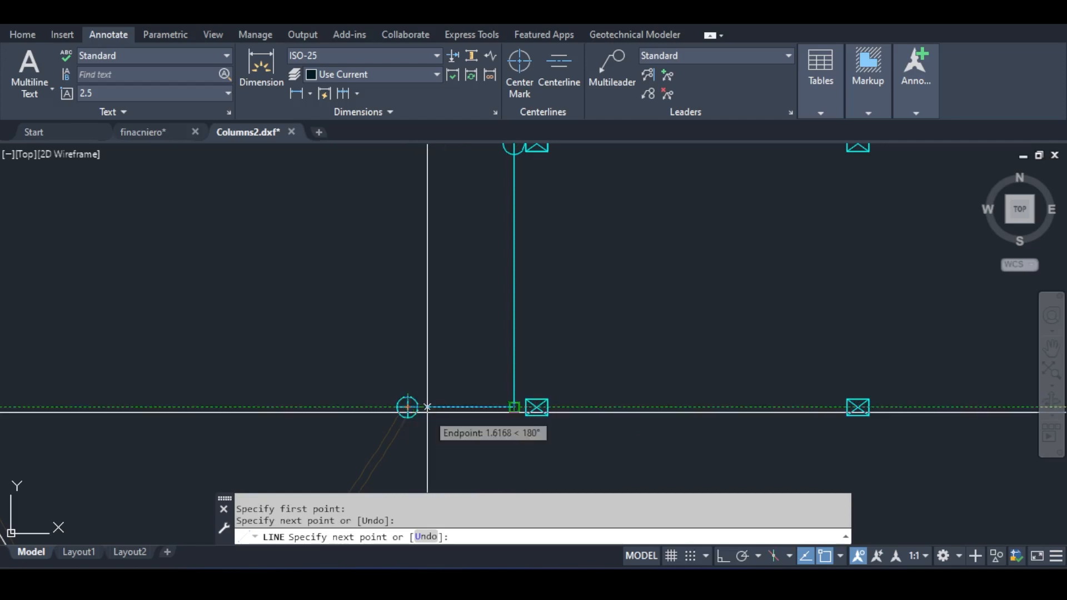
# Step: Continue the line horizontally to the centre of the round column at the trapezoid slab's east corner and save Columns2.dxf
pyautogui.click(406, 407)
pyautogui.scroll(6, 407, 407)
pyautogui.press('Return')
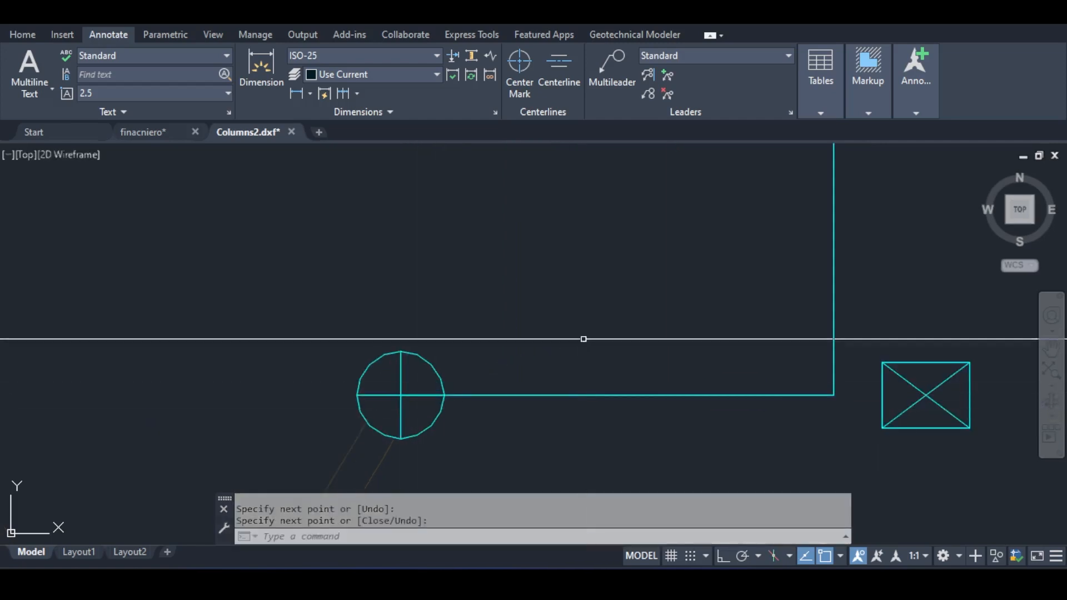
pyautogui.scroll(-8, 591, 335)
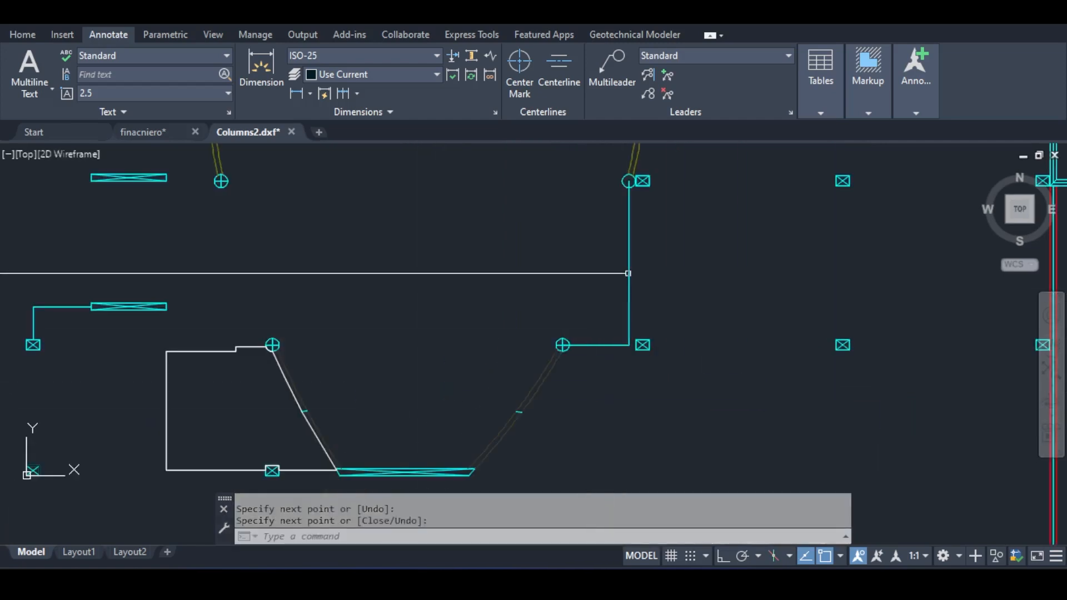
pyautogui.hotkey('ctrl', 's')
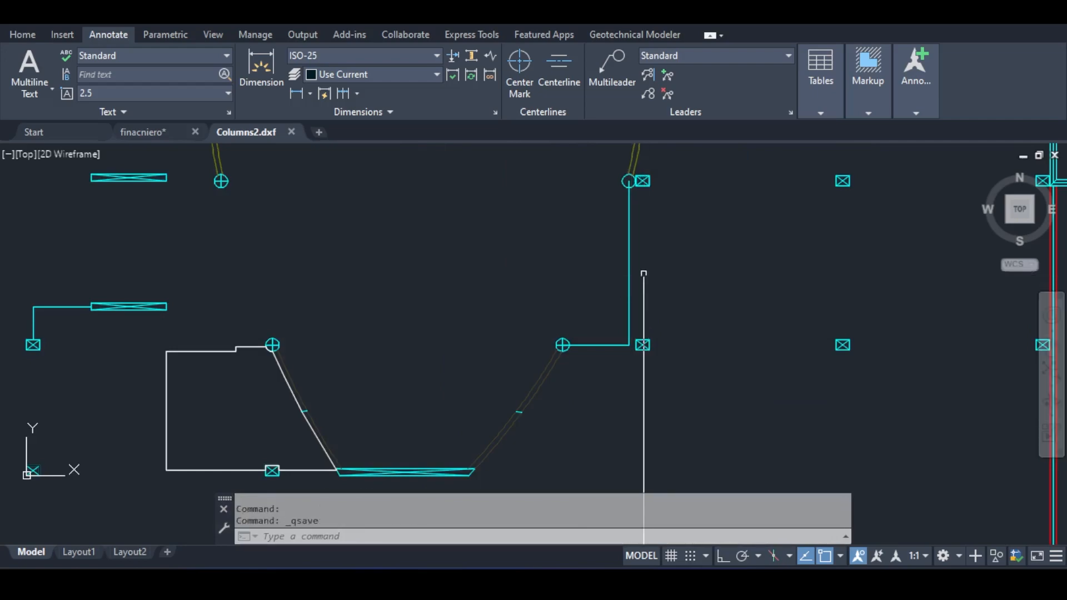
pyautogui.scroll(-5, 644, 272)
# Step: Switch back to Robot and update the Columns2 background from the changed file
pyautogui.hotkey('alt', 'Tab')
pyautogui.click(582, 329)
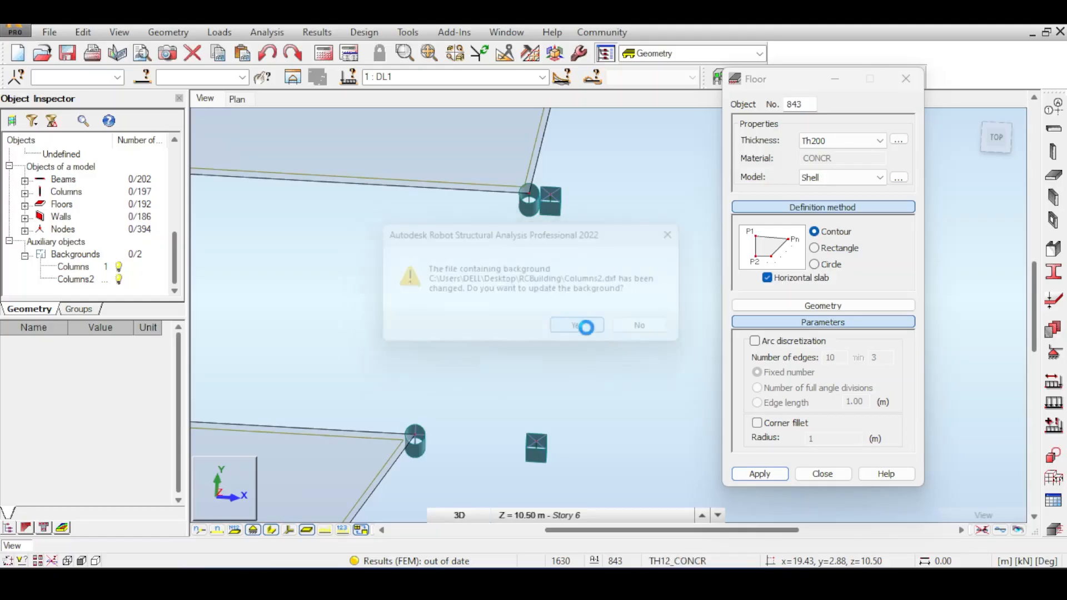
pyautogui.scroll(-1, 534, 320)
pyautogui.moveTo(535, 327); pyautogui.dragTo(576, 327, button='middle')
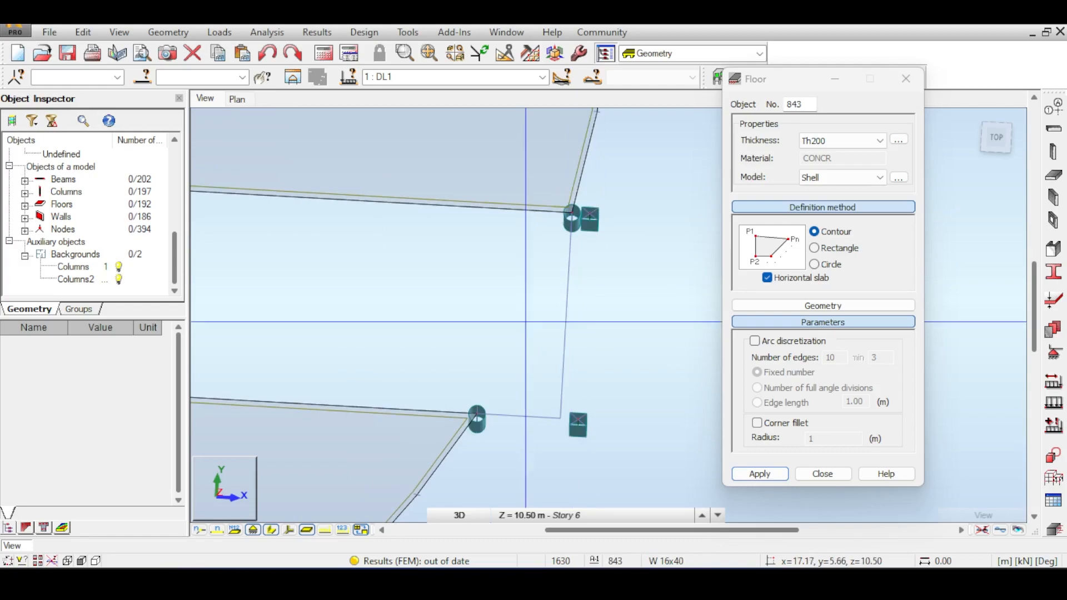
# Step: Switch to AutoCAD and copy the curved wall lines above the round column at axis E in the finacniero drawing
pyautogui.moveTo(634, 553)
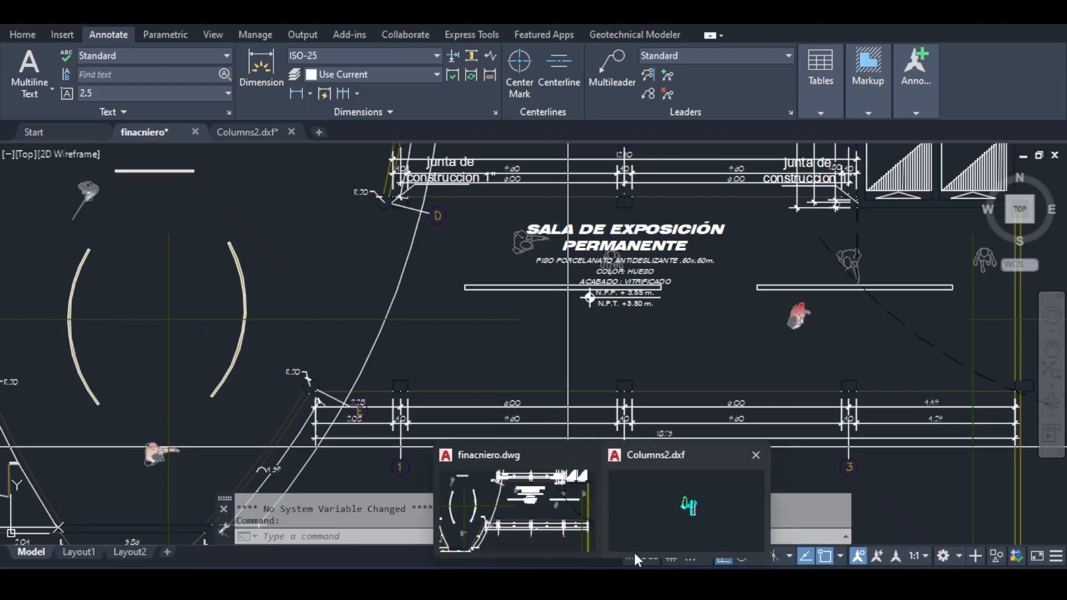
pyautogui.click(676, 505)
pyautogui.scroll(6, 547, 319)
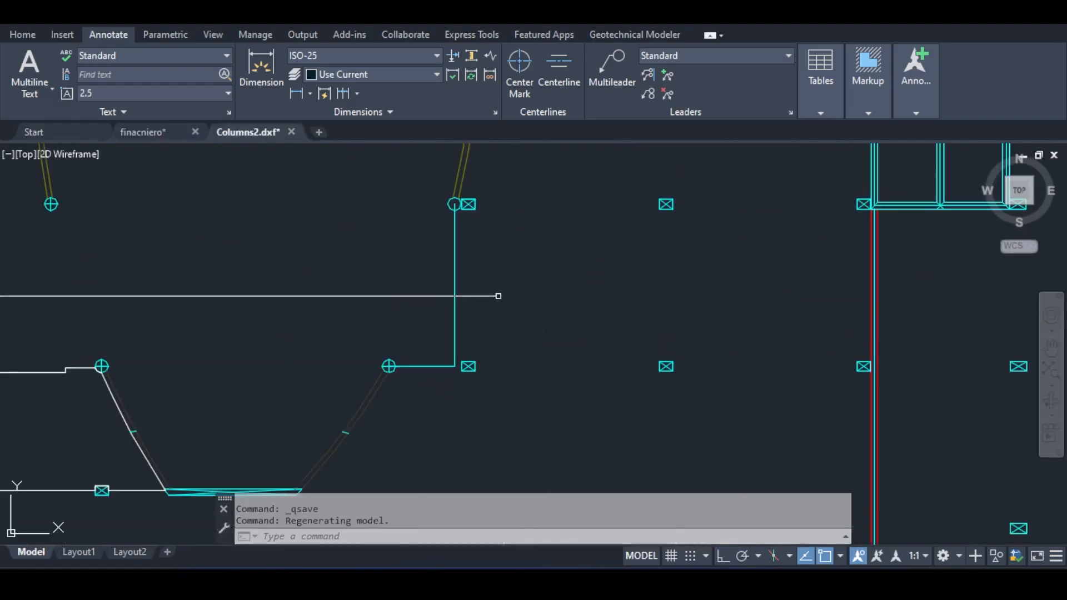
pyautogui.moveTo(698, 310)
pyautogui.mouseDown(button='middle')
pyautogui.moveTo(656, 293)
pyautogui.moveTo(618, 210)
pyautogui.moveTo(590, 329)
pyautogui.moveTo(507, 352)
pyautogui.mouseUp(button='middle')
pyautogui.moveTo(634, 553)
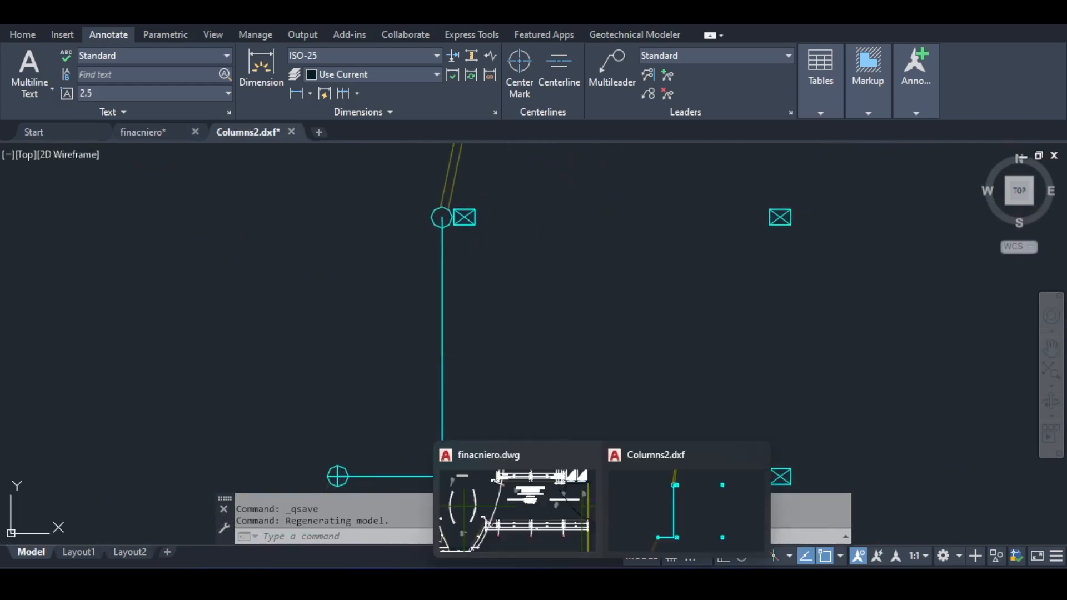
pyautogui.click(514, 503)
pyautogui.scroll(8, 605, 247)
pyautogui.moveTo(544, 420); pyautogui.dragTo(540, 350, button='middle')
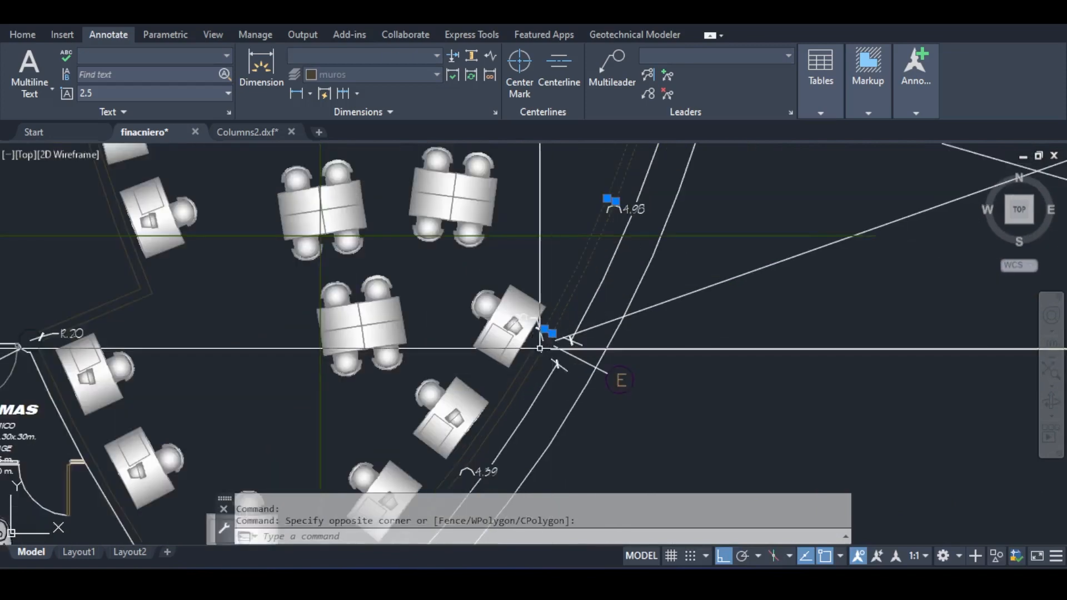
pyautogui.scroll(7, 538, 334)
pyautogui.click(552, 385)
pyautogui.hotkey('ctrl', 'Tab')
# Step: Paste the curved wall lines into Columns2.dxf and erase the unneeded object that came with them
pyautogui.hotkey('ctrl', 'v')
pyautogui.click(444, 432)
pyautogui.press('Escape')
pyautogui.click(494, 414)
pyautogui.click(442, 401)
pyautogui.press('Delete')
# Step: Move the pasted curved wall lines so their lower end sits on the round column where the horizontal guide line ends
pyautogui.click(510, 351)
pyautogui.click(467, 367)
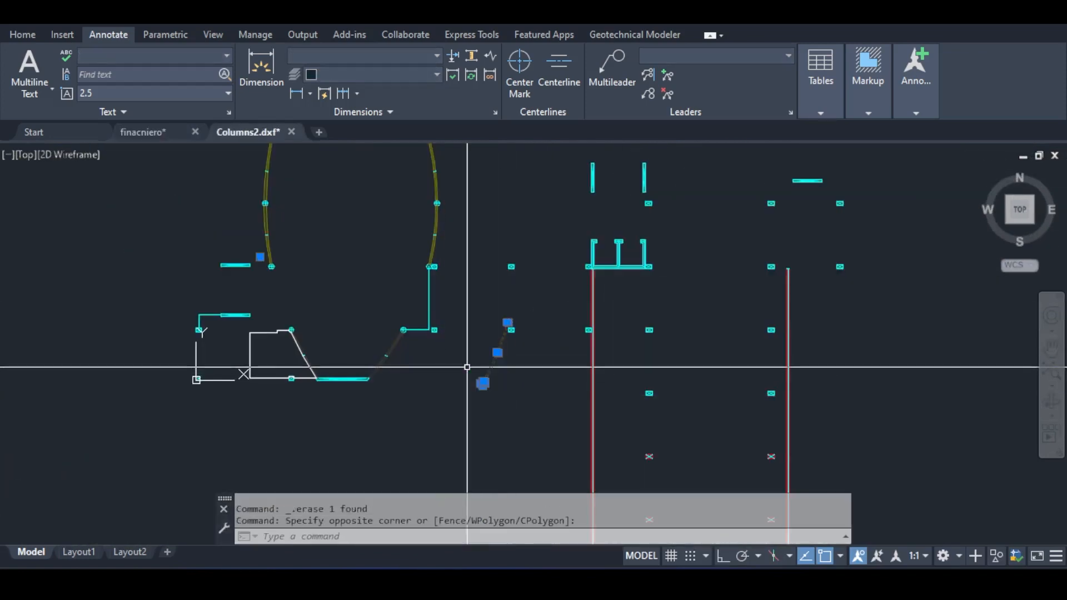
pyautogui.press('m')
pyautogui.press('Return')
pyautogui.scroll(6, 470, 369)
pyautogui.click(512, 435)
pyautogui.scroll(10, 299, 360)
pyautogui.click(300, 332)
pyautogui.scroll(-10, 336, 381)
pyautogui.press('Return')
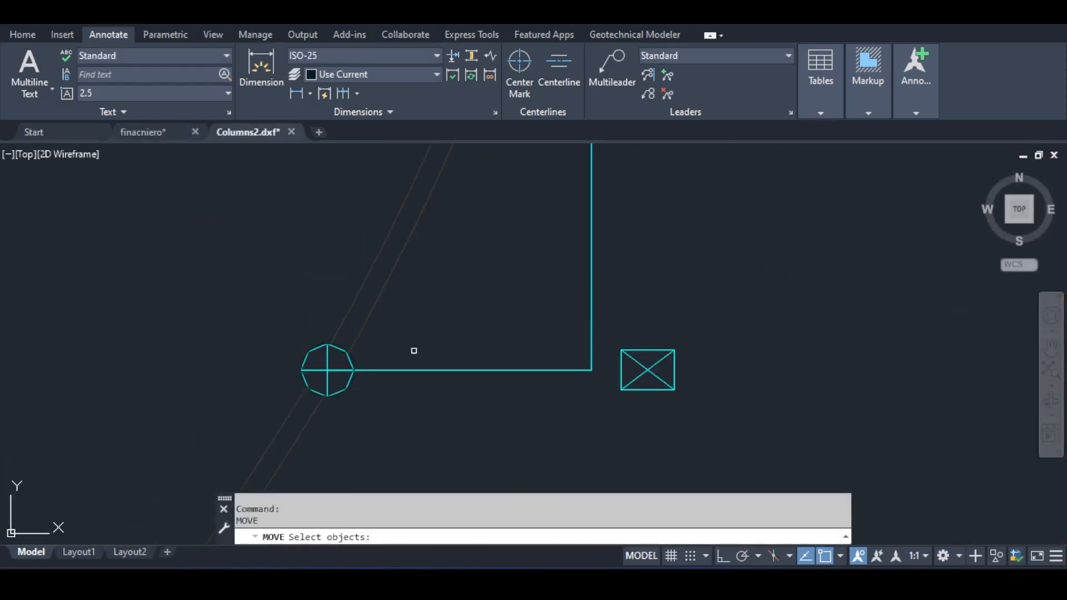
pyautogui.press('Escape')
# Step: Draw a short tick line across the moved wall curve between the two round columns
pyautogui.press('l')
pyautogui.press('Return')
pyautogui.click(406, 349)
pyautogui.click(414, 351)
pyautogui.press('Return')
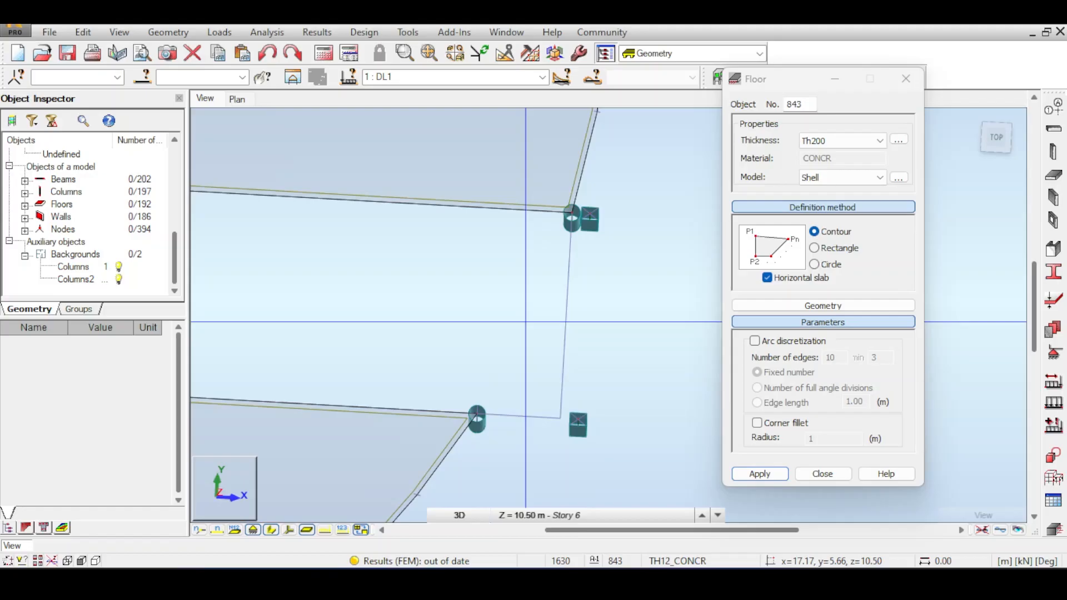
# Step: Switch to Robot, keep Story 6 as the work plane and update the Columns2 background
pyautogui.click(538, 515)
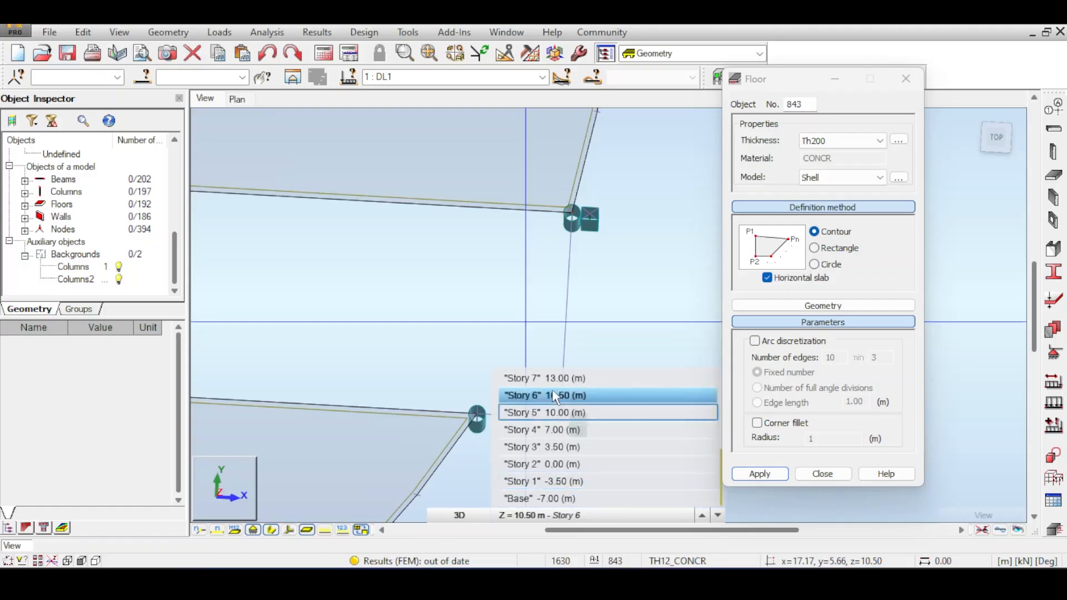
pyautogui.click(503, 284)
pyautogui.click(582, 329)
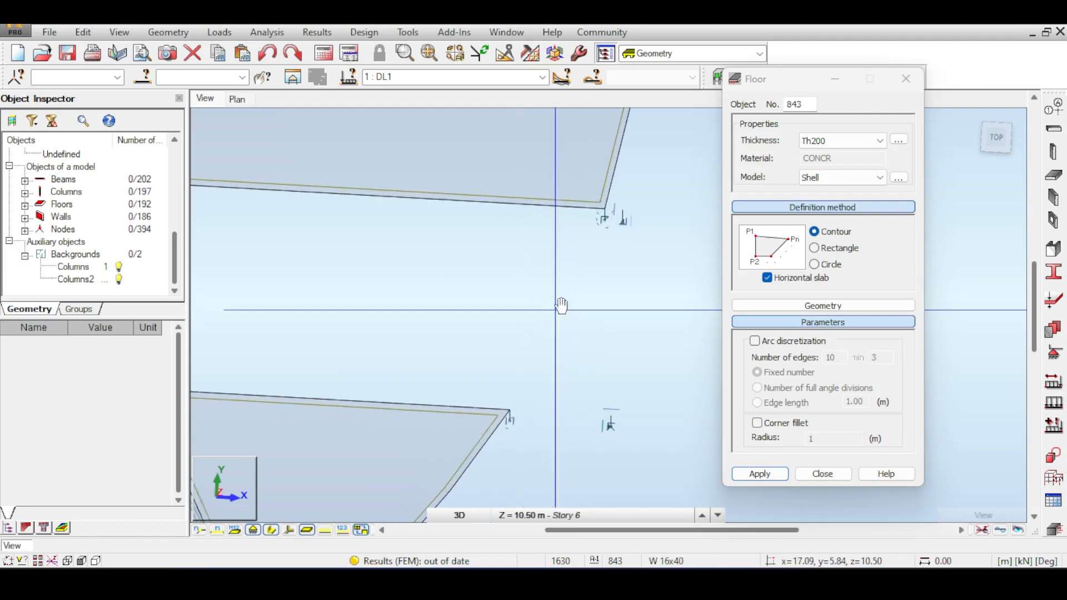
# Step: Start a Th200 contour slab from the trapezoid slab's west round column through its east round column to the new background tick
pyautogui.scroll(1, 519, 408)
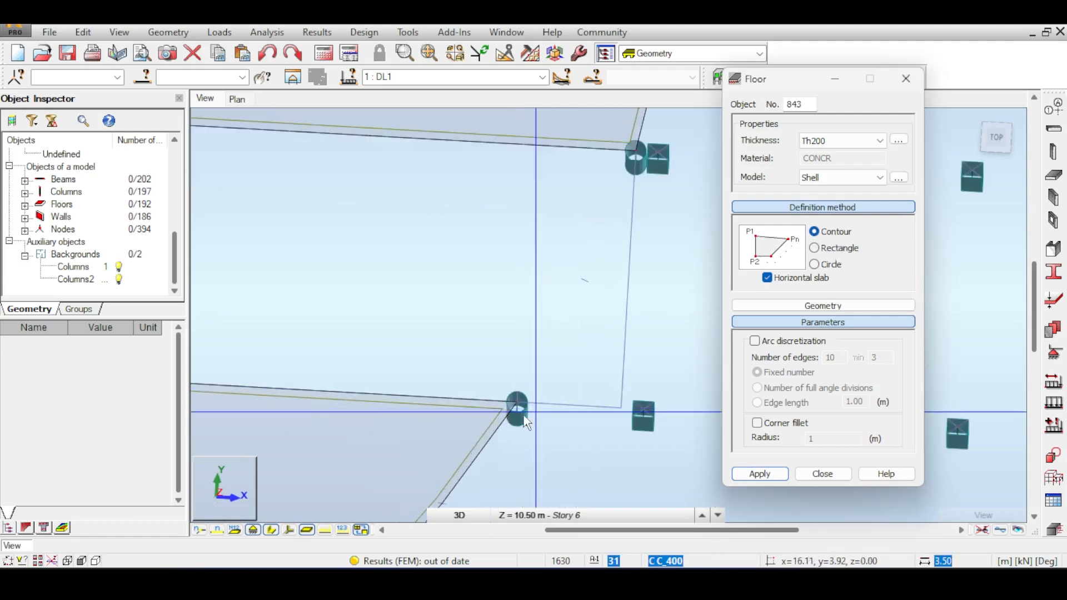
pyautogui.click(516, 404)
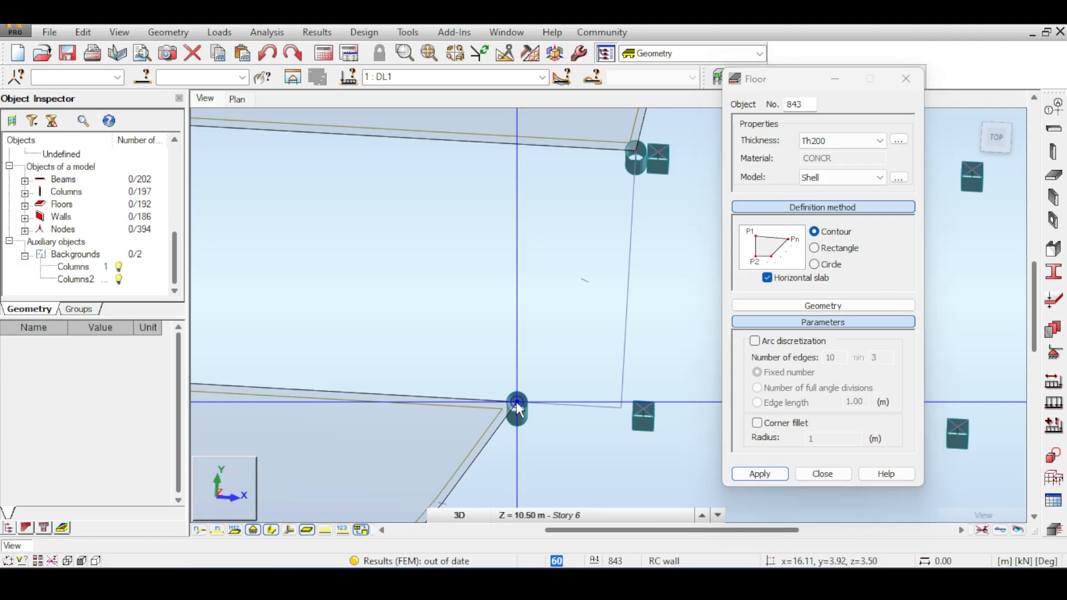
pyautogui.moveTo(341, 285); pyautogui.dragTo(522, 328, button='middle')
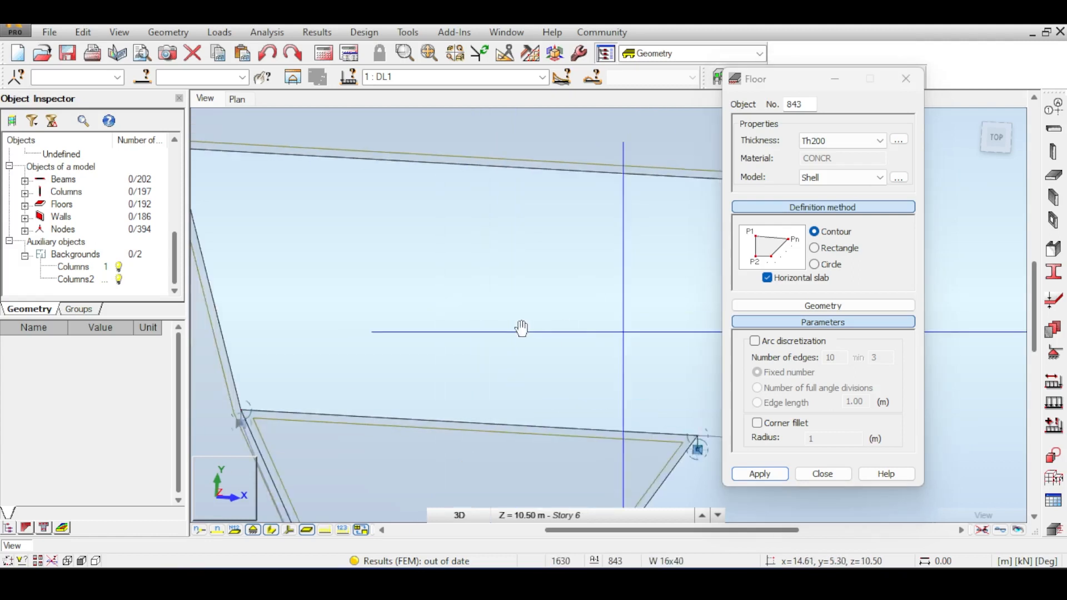
pyautogui.scroll(-2, 419, 330)
pyautogui.click(297, 393)
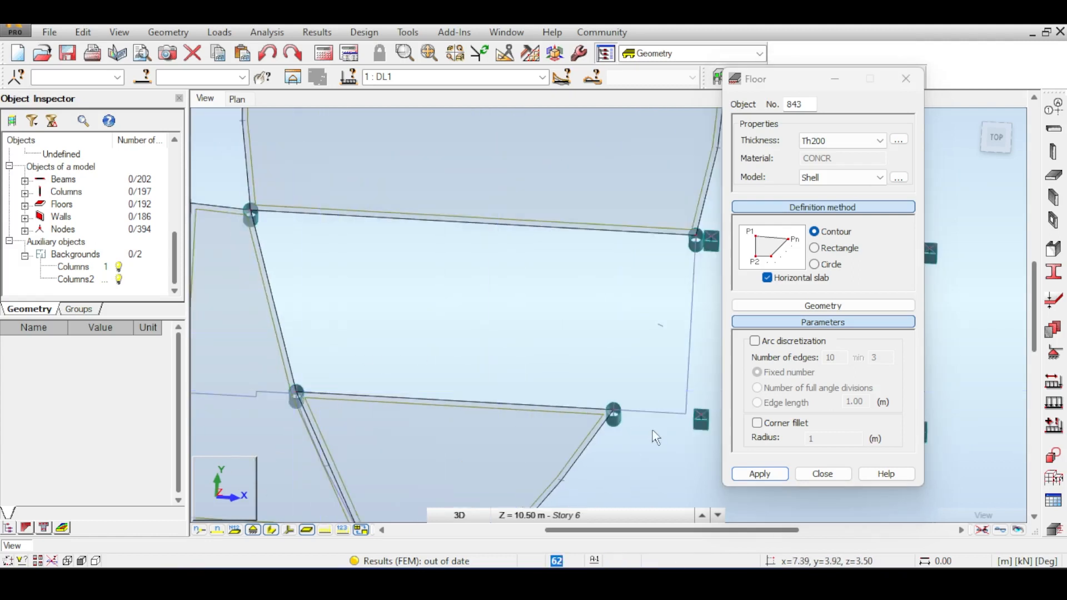
pyautogui.click(614, 410)
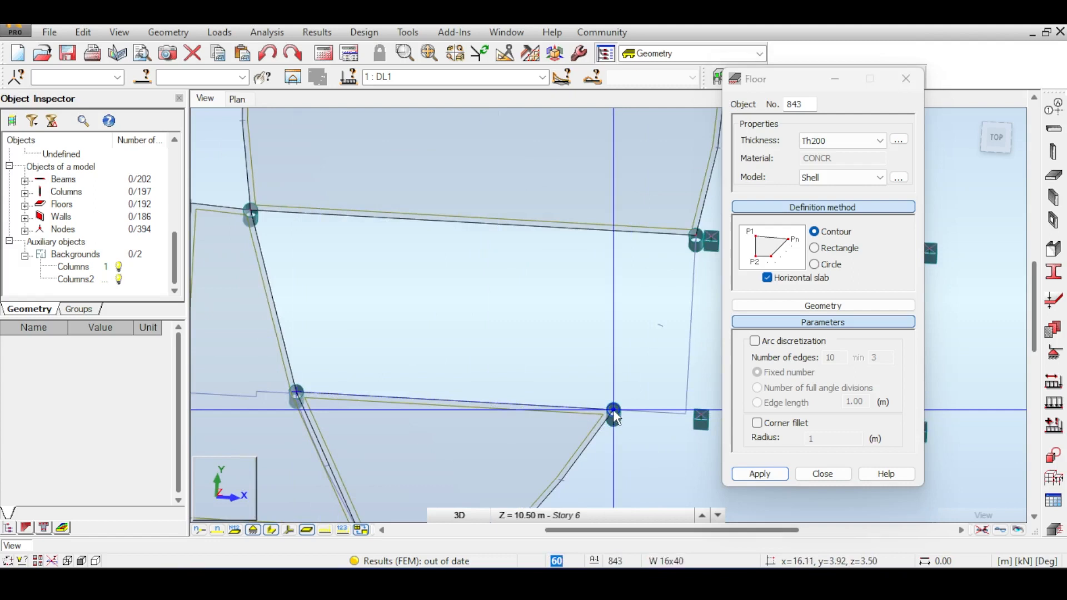
pyautogui.moveTo(667, 331); pyautogui.dragTo(619, 345, button='middle')
pyautogui.scroll(2, 621, 351)
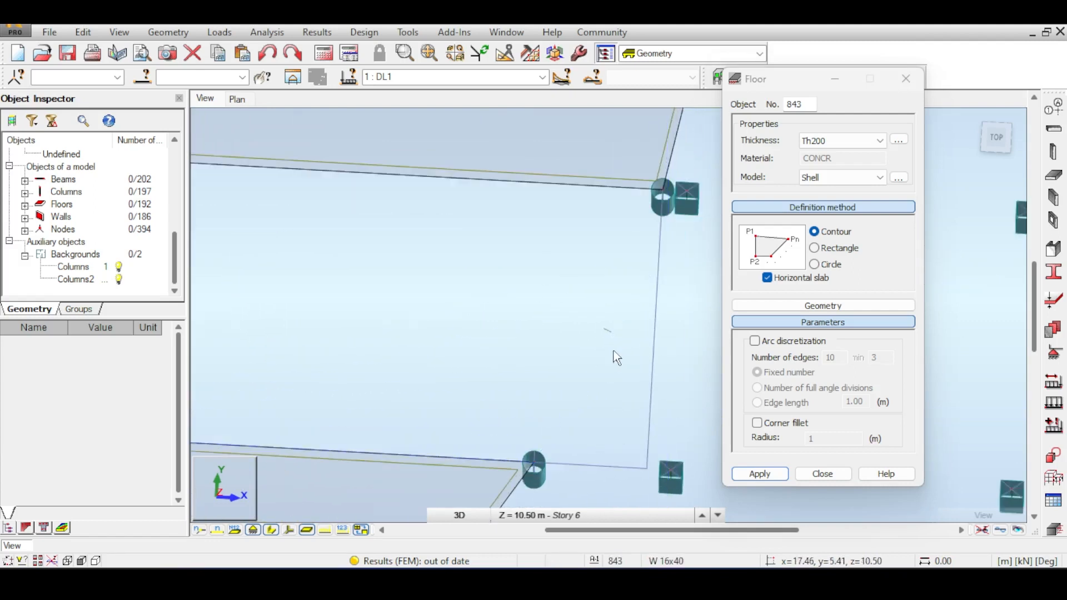
pyautogui.click(607, 331)
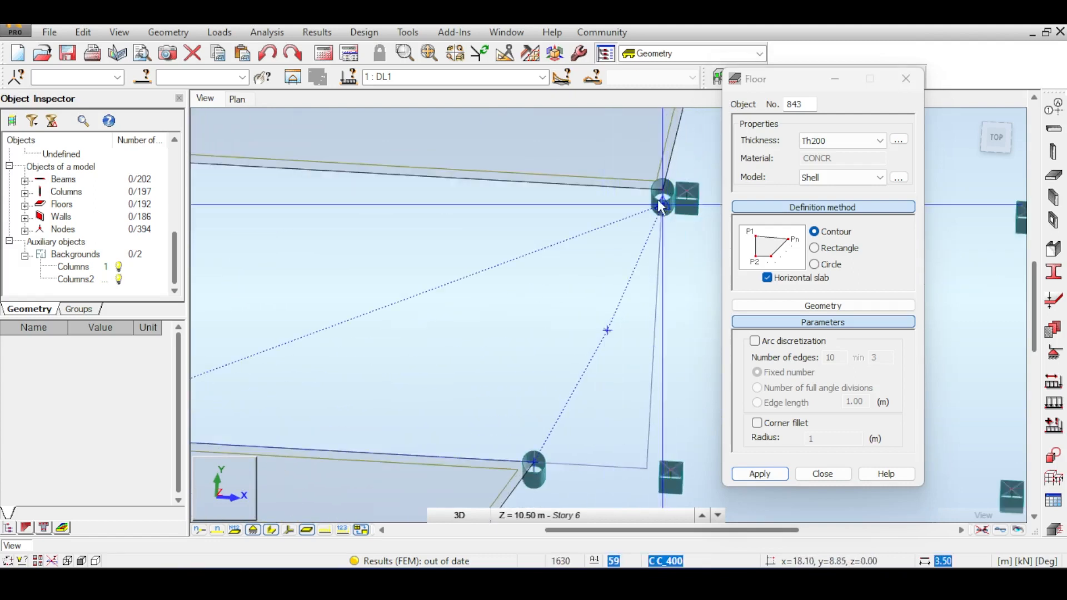
# Step: Complete the Th200 contour slab through the upper east and upper west round columns, closing it at the lower west round column
pyautogui.scroll(3, 662, 189)
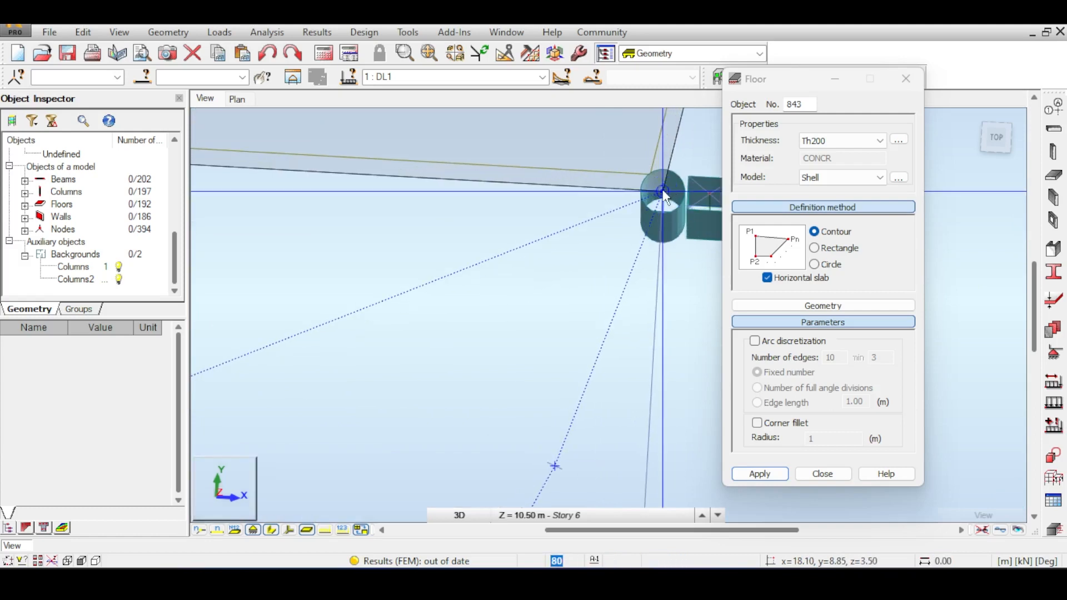
pyautogui.scroll(-4, 521, 250)
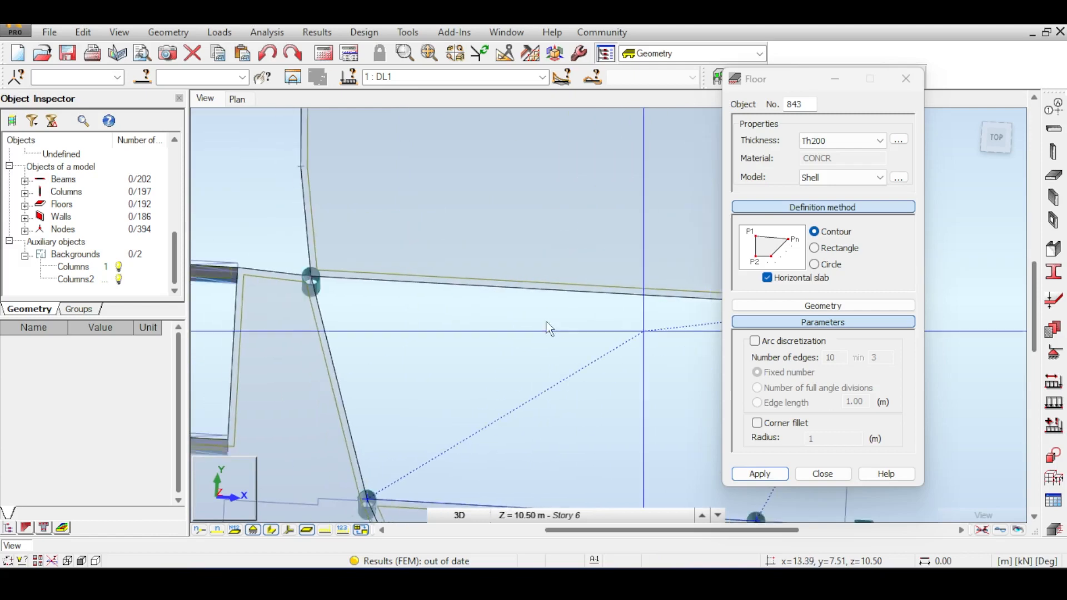
pyautogui.scroll(-1, 549, 329)
pyautogui.scroll(4, 489, 333)
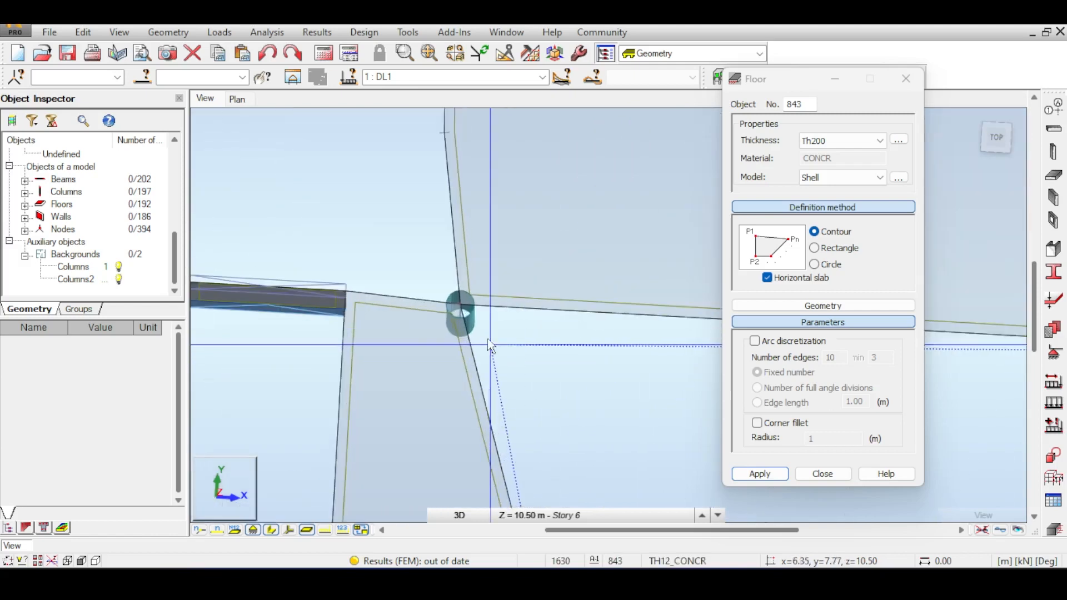
pyautogui.scroll(1, 454, 307)
pyautogui.click(455, 294)
pyautogui.scroll(-3, 527, 373)
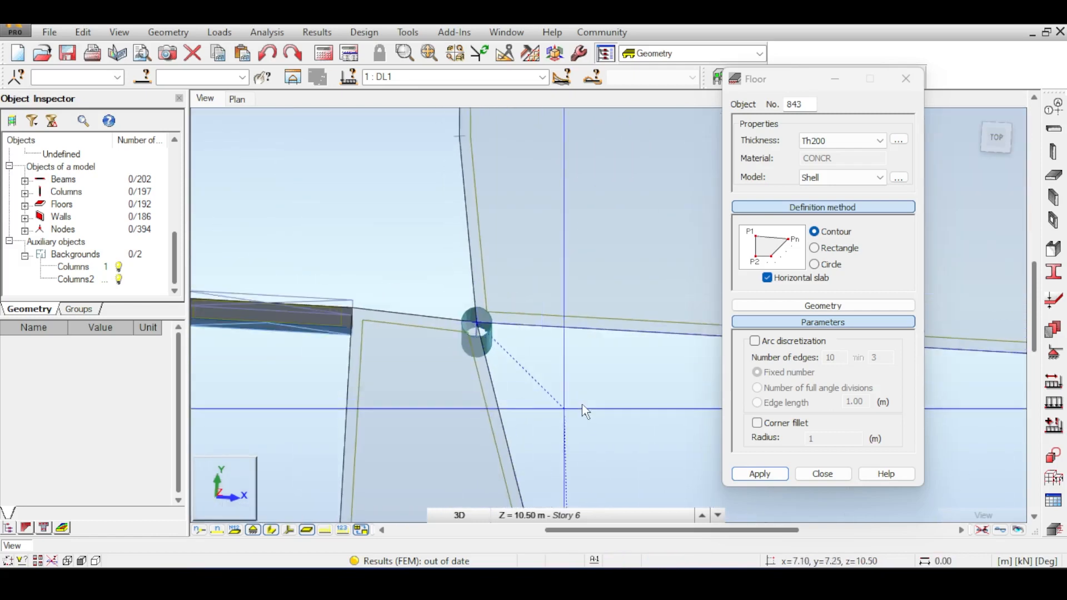
pyautogui.moveTo(584, 407); pyautogui.dragTo(389, 253, button='middle')
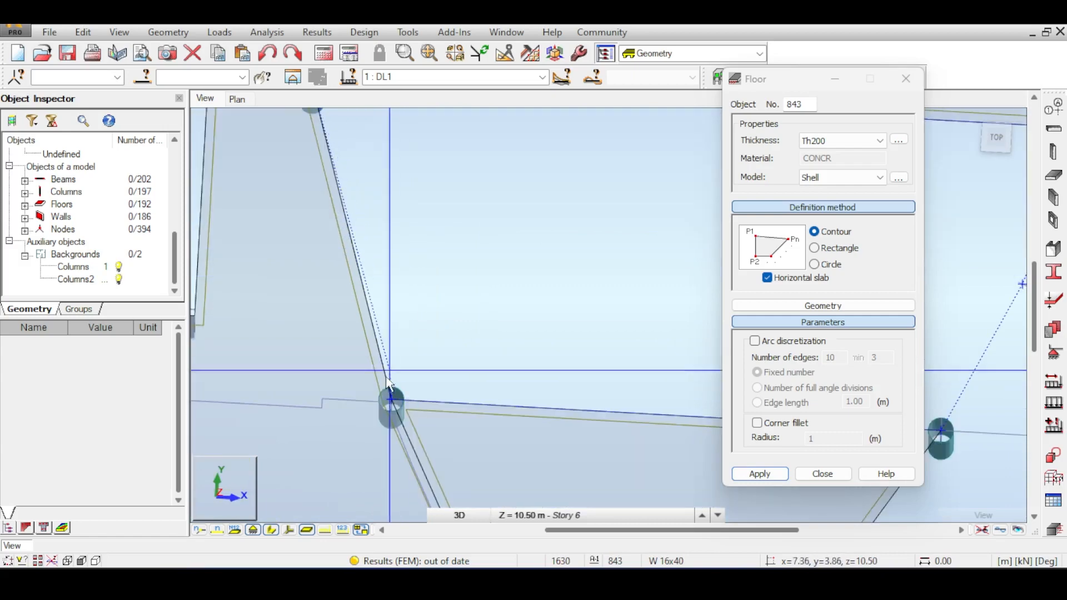
pyautogui.click(391, 404)
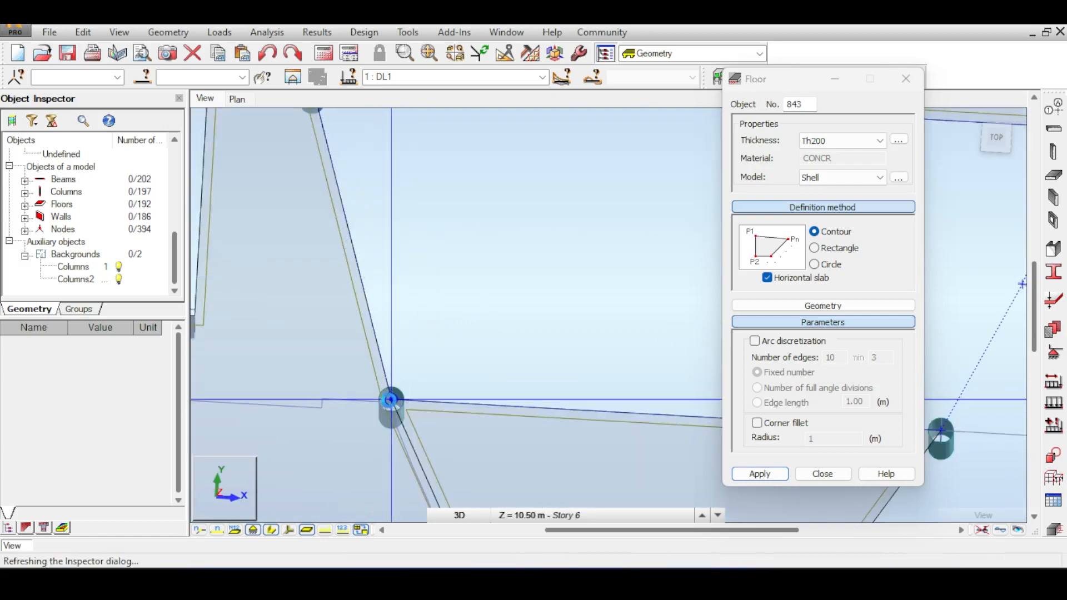
# Step: Add a Th200 contour slab between the east curved edge and the guide lines, through both round columns, the guide corner and the tick
pyautogui.moveTo(692, 298); pyautogui.dragTo(382, 298, button='middle')
pyautogui.scroll(-2, 523, 305)
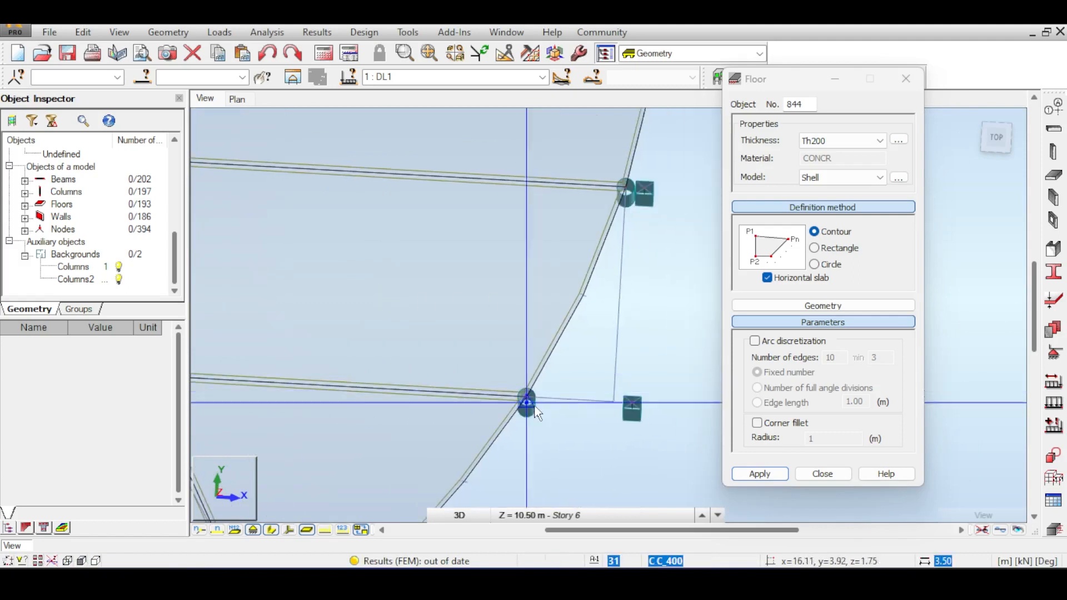
pyautogui.scroll(2, 524, 402)
pyautogui.click(522, 392)
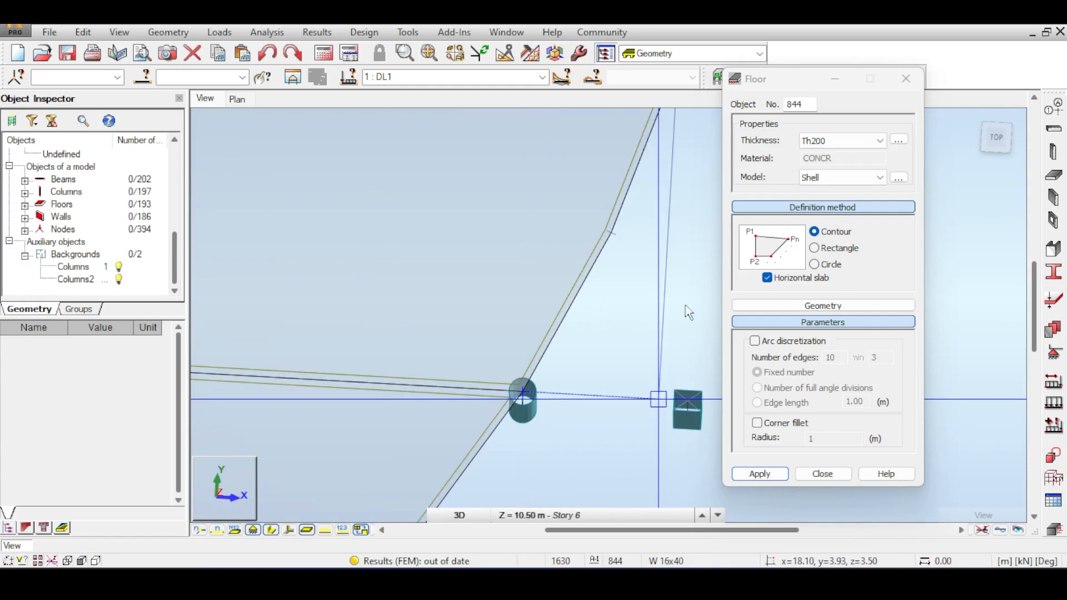
pyautogui.moveTo(689, 254); pyautogui.dragTo(567, 376, button='middle')
pyautogui.scroll(2, 556, 184)
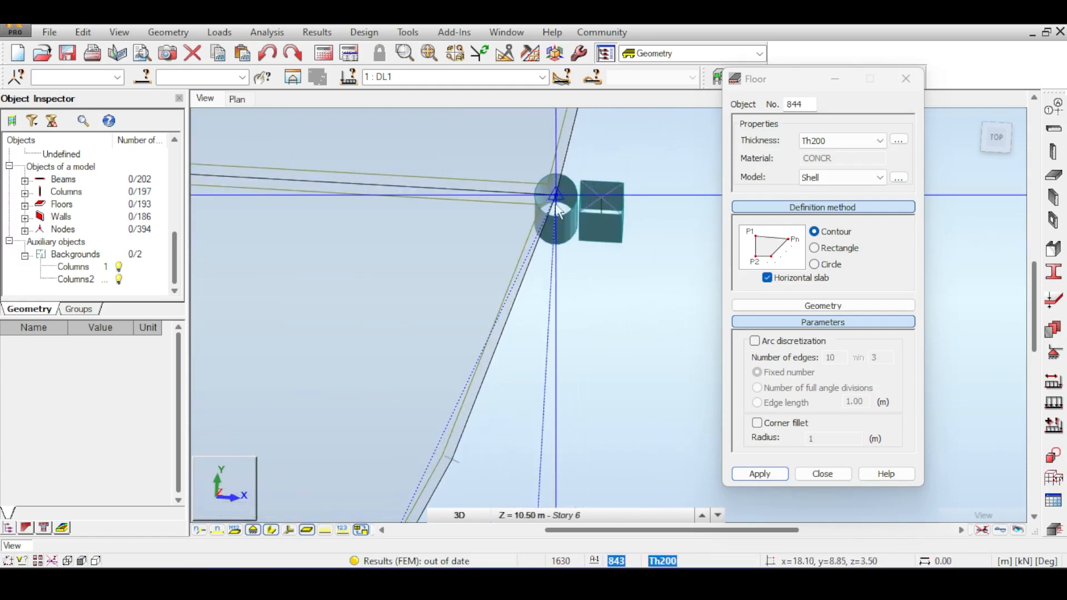
pyautogui.click(557, 212)
pyautogui.scroll(2, 503, 361)
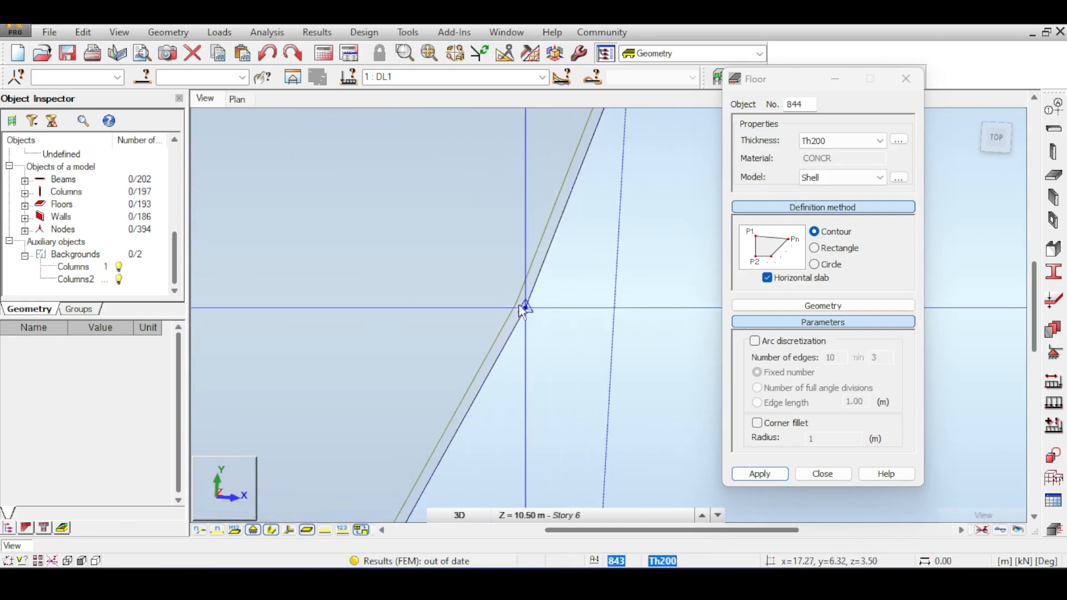
pyautogui.click(521, 306)
pyautogui.moveTo(433, 417); pyautogui.dragTo(585, 236, button='middle')
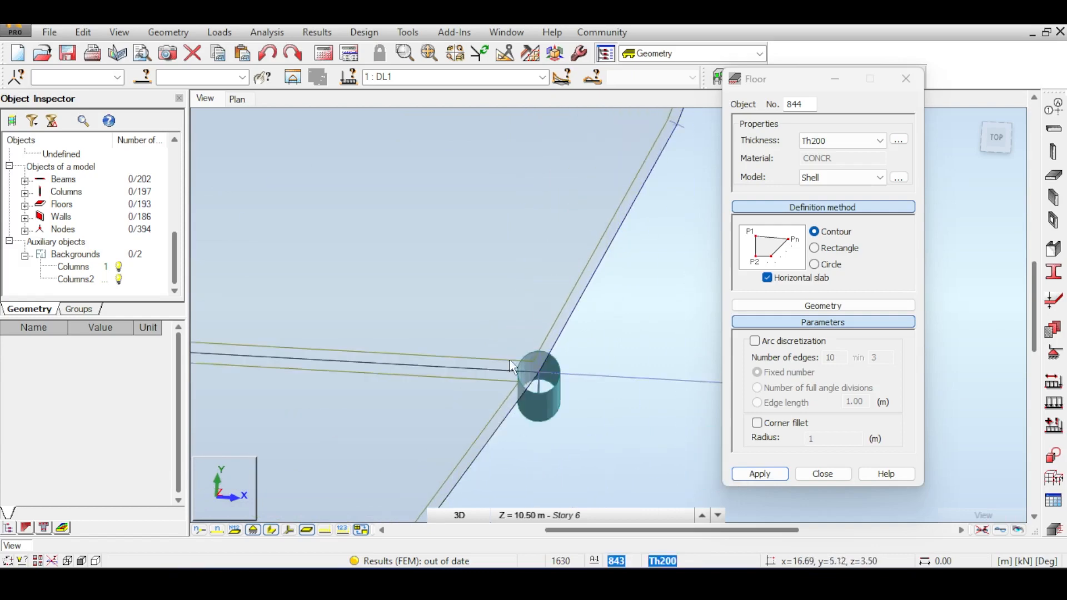
pyautogui.click(538, 373)
pyautogui.click(822, 473)
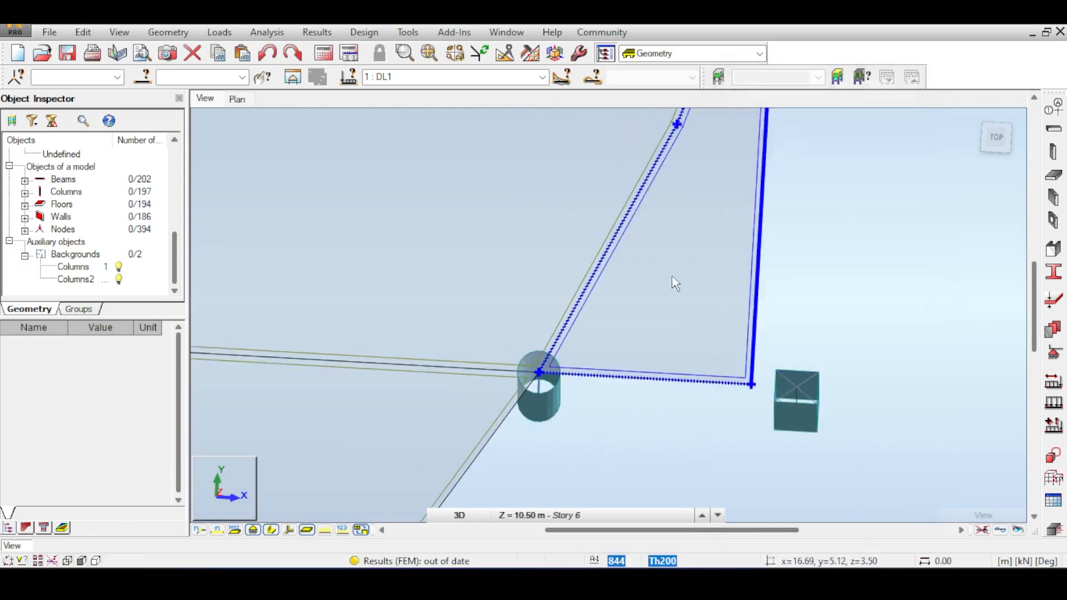
# Step: Start defining a beam and set its section type to RC beam
pyautogui.scroll(-2, 673, 275)
pyautogui.scroll(-2, 746, 196)
pyautogui.moveTo(827, 235); pyautogui.dragTo(770, 450, button='middle')
pyautogui.scroll(-2, 769, 447)
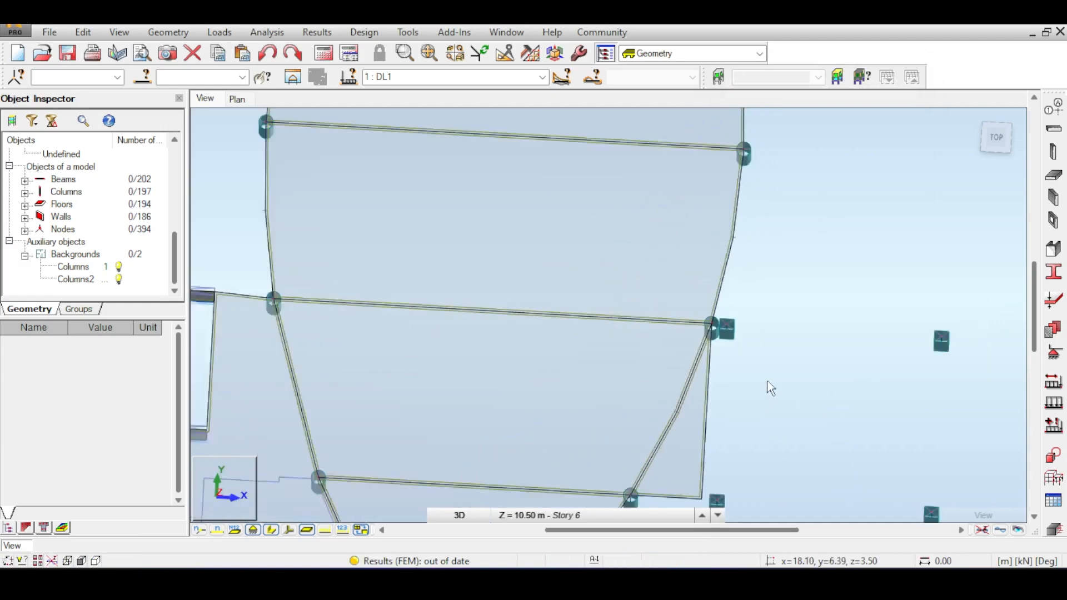
pyautogui.scroll(-2, 770, 388)
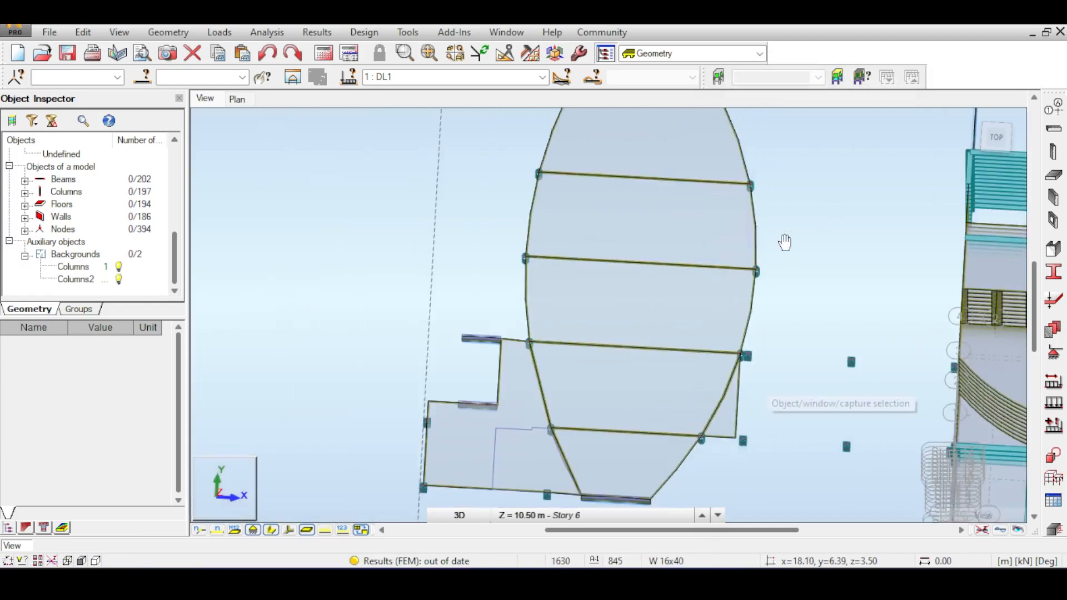
pyautogui.moveTo(784, 243); pyautogui.dragTo(746, 308, button='middle')
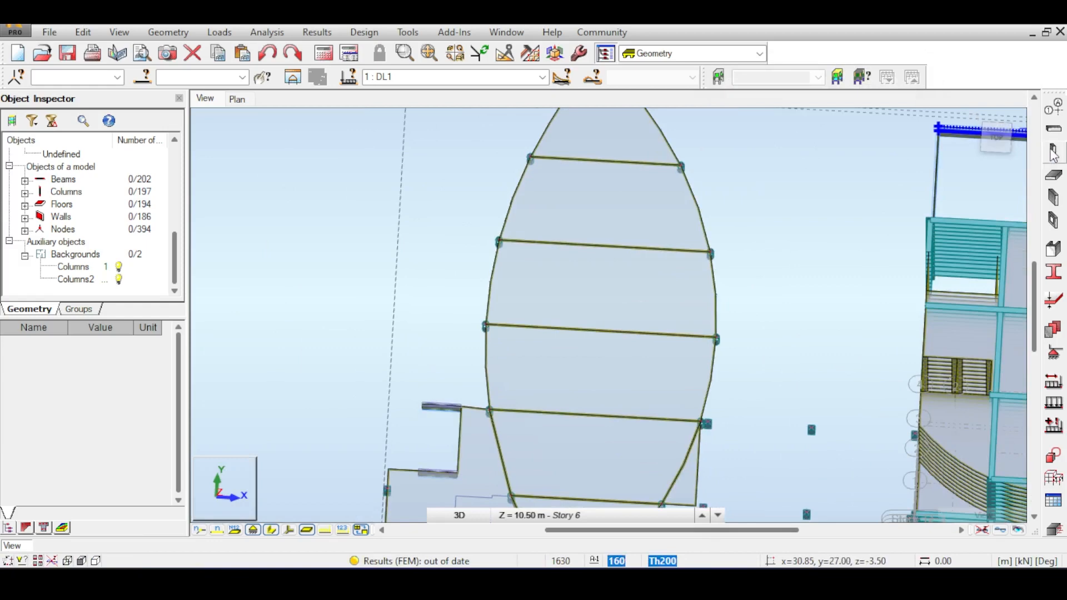
pyautogui.click(1052, 151)
pyautogui.click(956, 145)
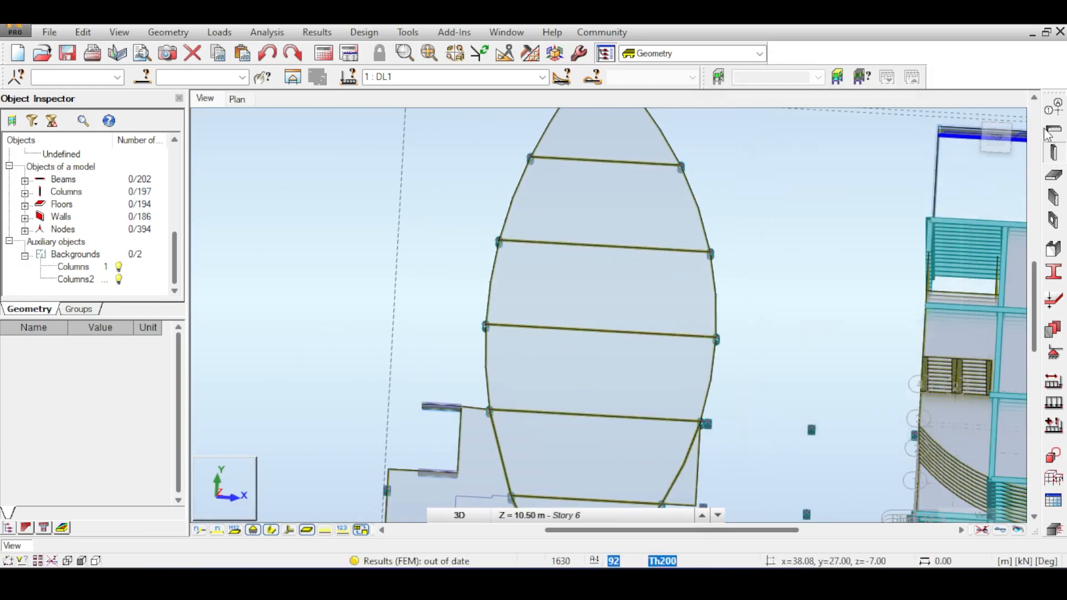
pyautogui.click(1050, 131)
pyautogui.click(938, 329)
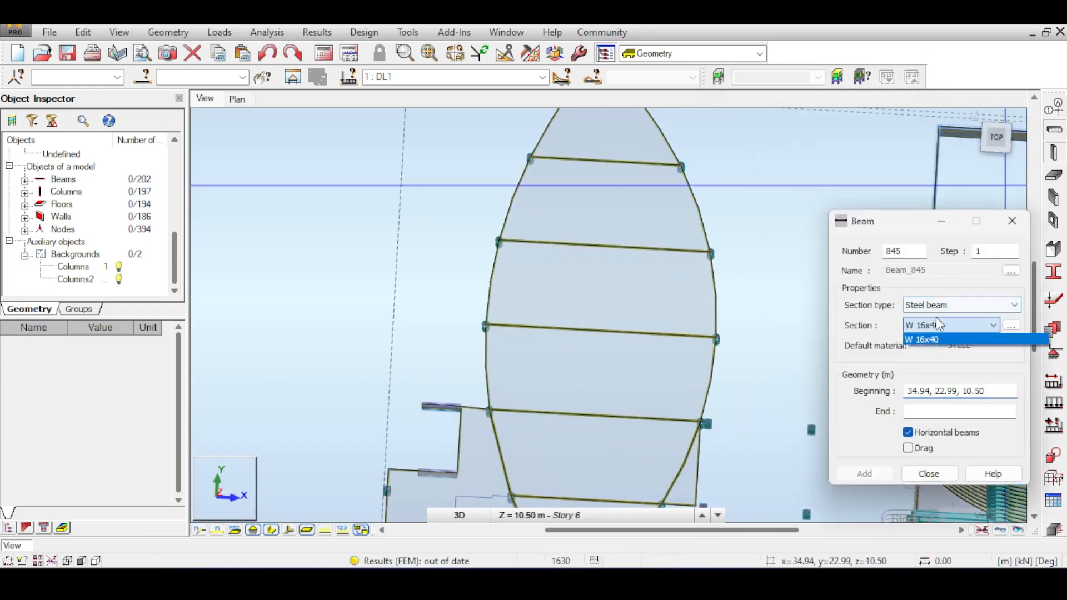
pyautogui.click(936, 304)
pyautogui.click(936, 305)
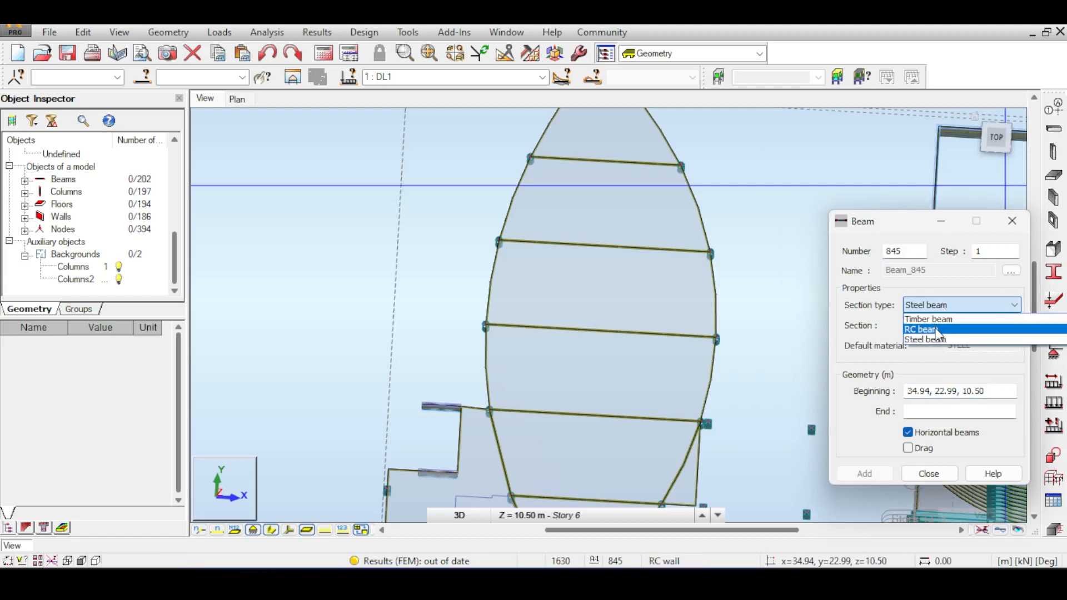
pyautogui.click(938, 330)
# Step: Define a new rectangular RC beam section 300 mm wide and 700 mm high for the beam
pyautogui.click(955, 323)
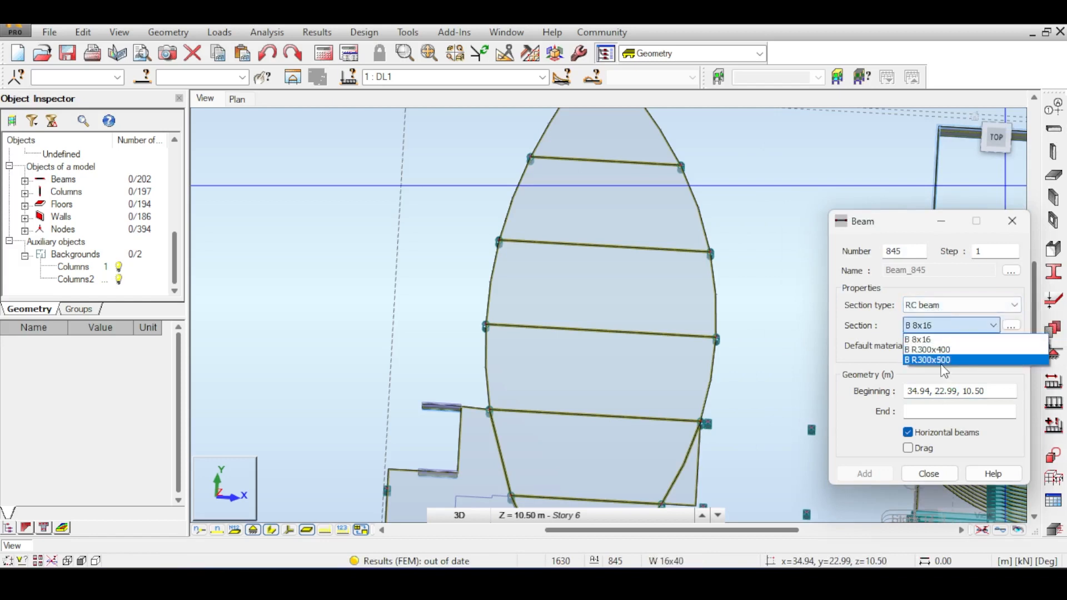
pyautogui.click(943, 360)
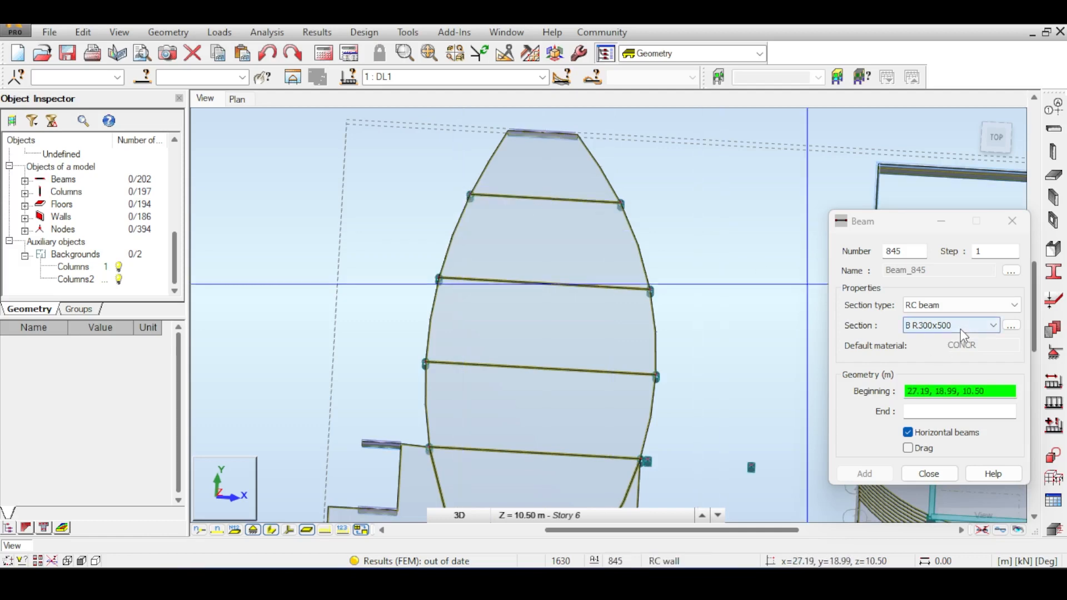
pyautogui.click(1009, 327)
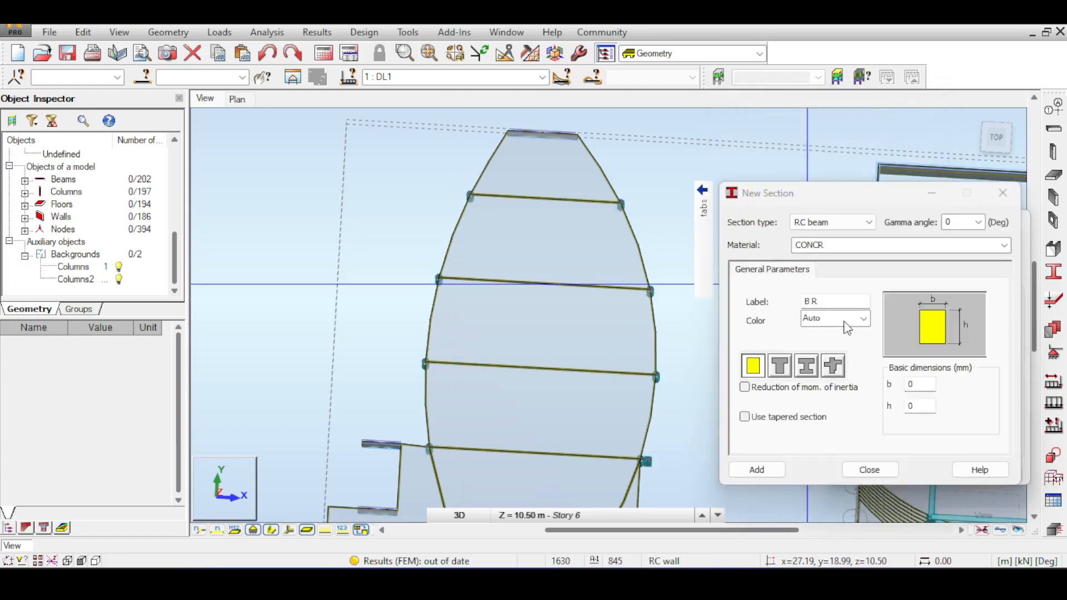
pyautogui.click(910, 384)
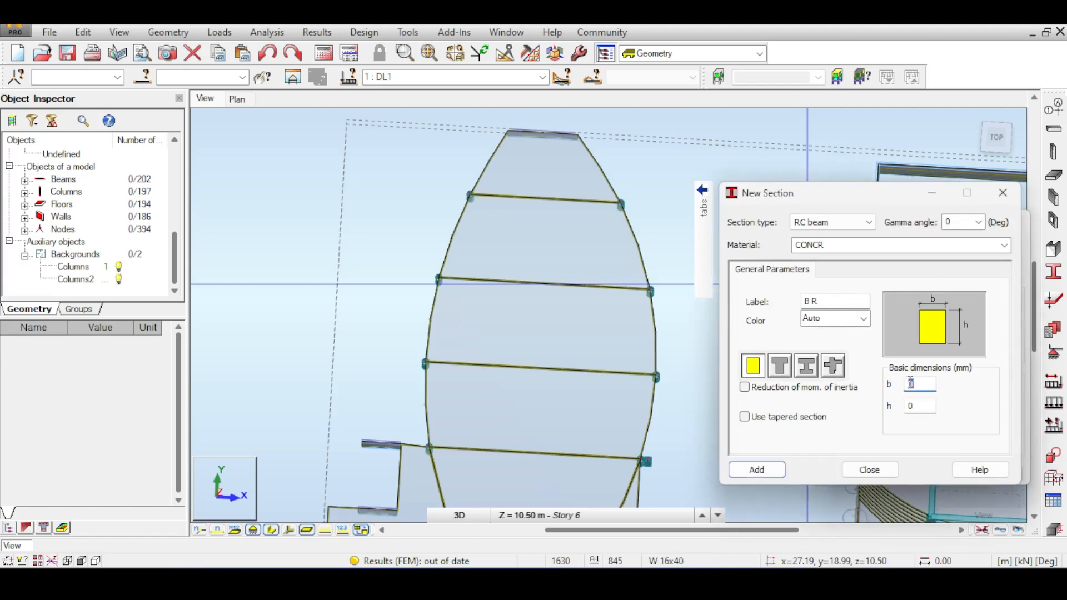
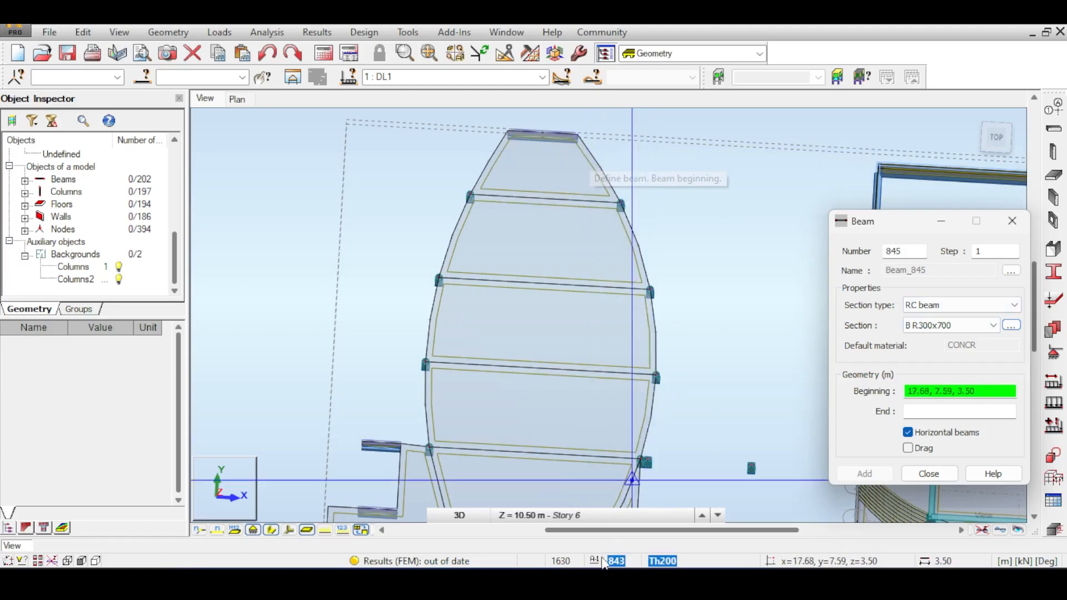
# Step: Switch to AutoCAD and draw a 0.3 by 0.7 beam outline below the +3.50 floor line, beside the wall in the section view
pyautogui.hotkey('alt', 'Tab')
pyautogui.moveTo(493, 244); pyautogui.dragTo(535, 208, button='middle')
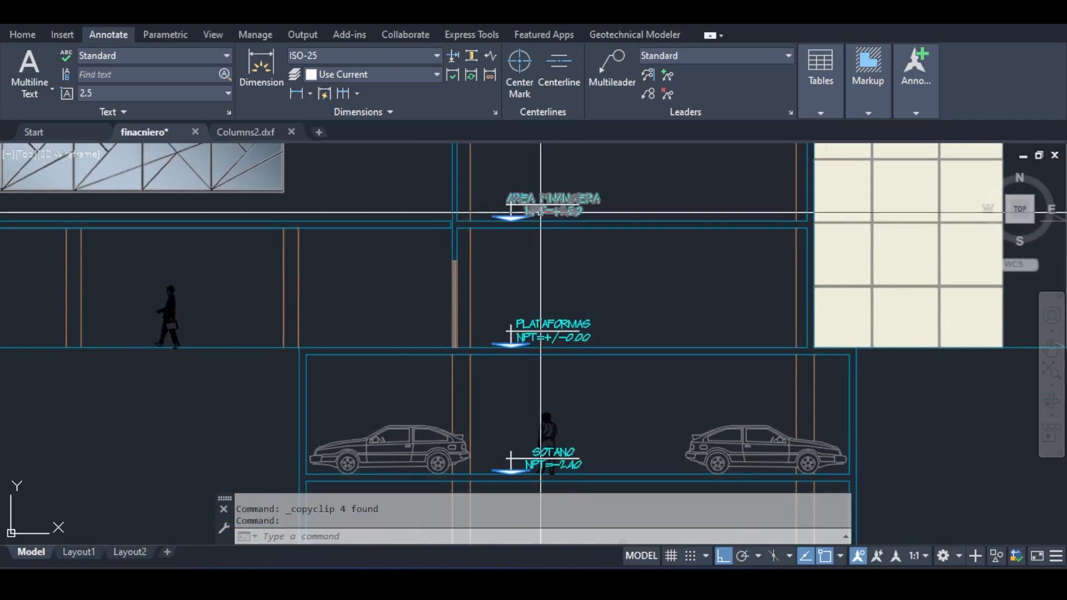
pyautogui.scroll(4, 554, 215)
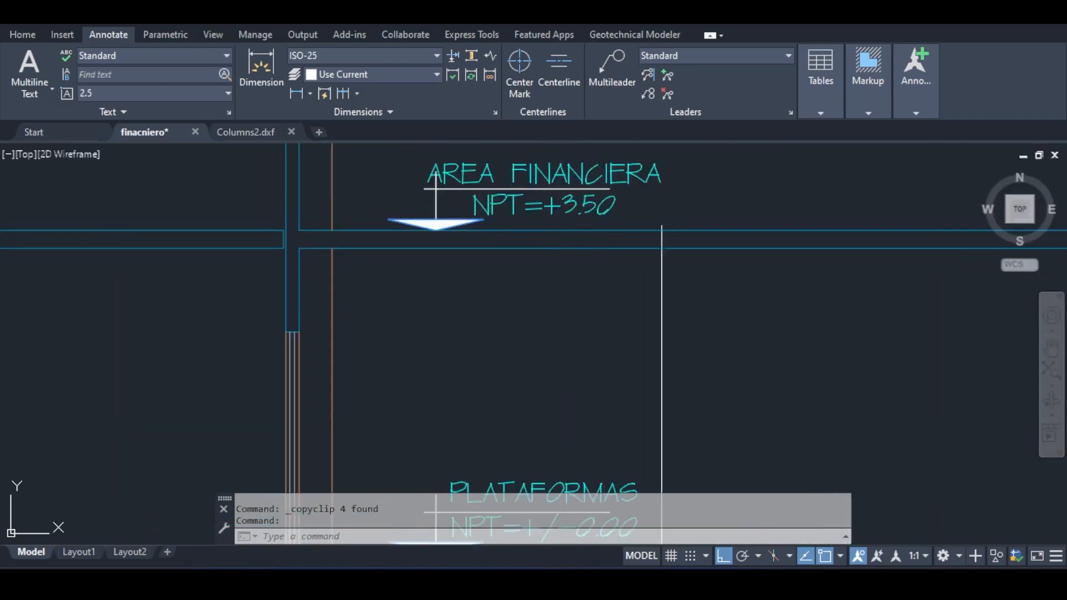
pyautogui.moveTo(586, 238); pyautogui.dragTo(548, 229, button='middle')
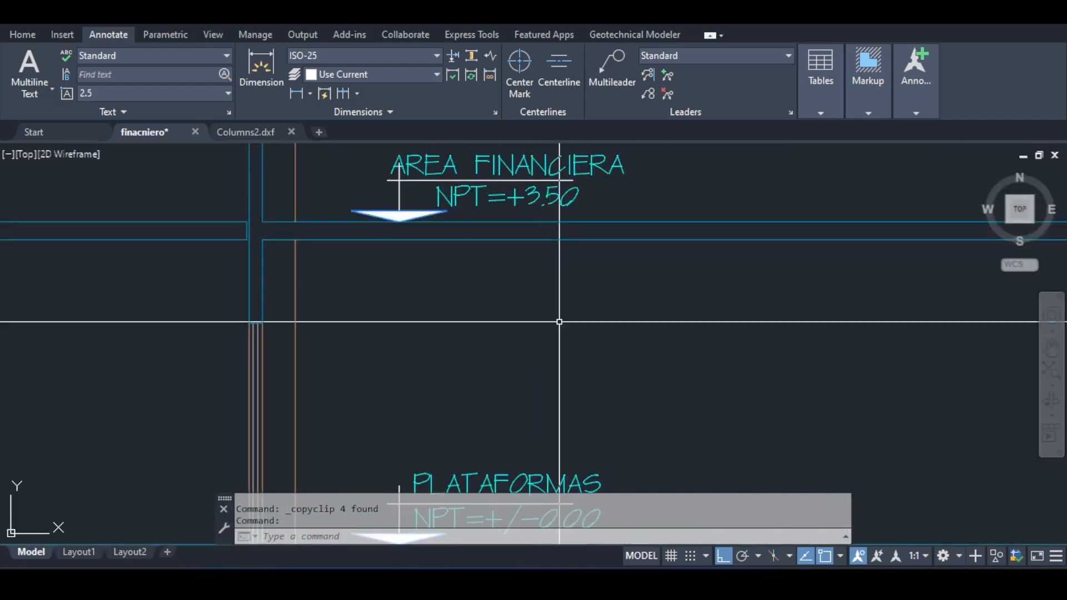
pyautogui.press('Return')
pyautogui.moveTo(257, 239); pyautogui.dragTo(299, 225, button='middle')
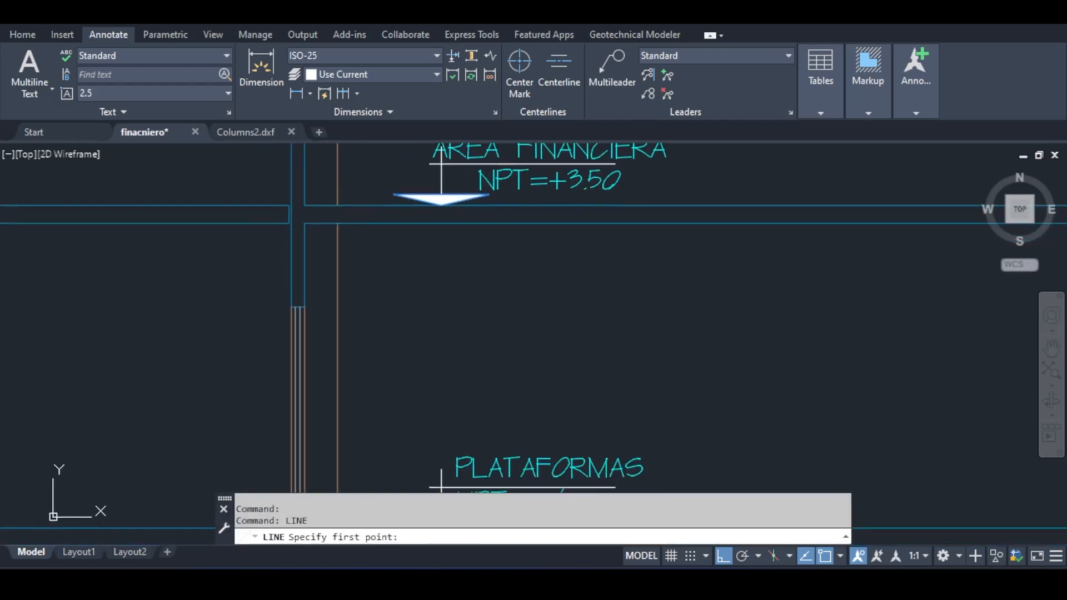
pyautogui.click(305, 205)
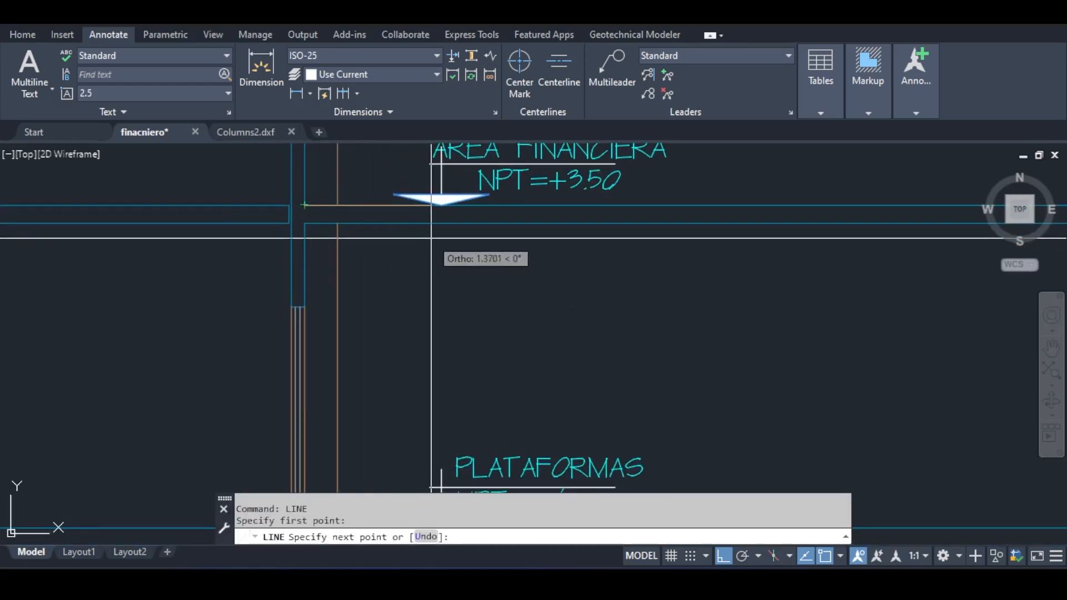
pyautogui.write('0.3')
pyautogui.press('Return')
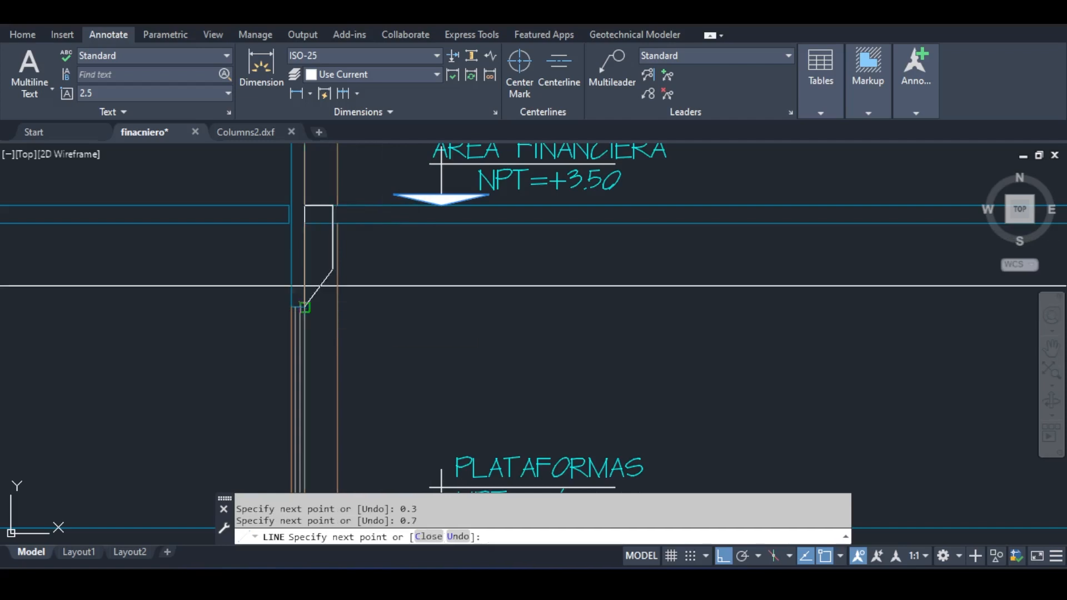
pyautogui.click(304, 264)
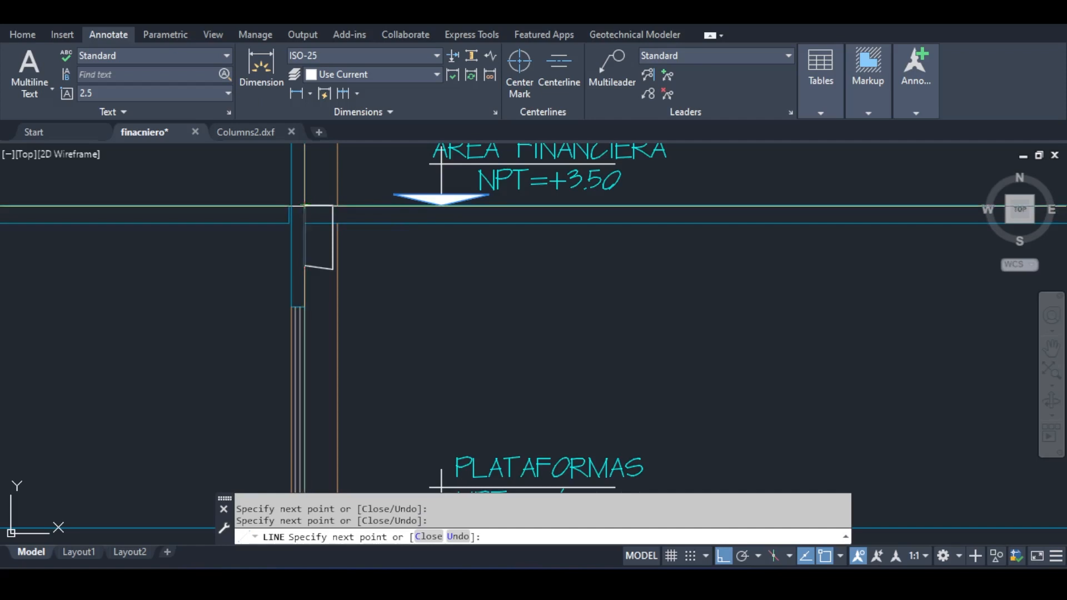
pyautogui.press('Return')
# Step: Dimension the vertical clearance from the beam outline's lower corner down to the +/-0.00 floor line
pyautogui.scroll(-5, 358, 267)
pyautogui.moveTo(358, 267); pyautogui.dragTo(333, 256, button='middle')
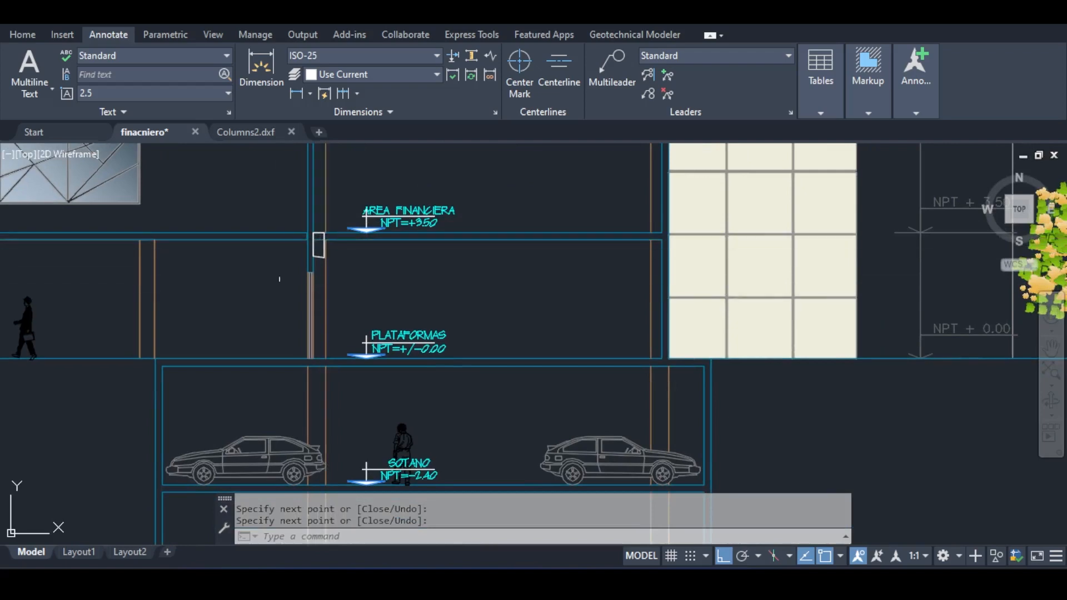
pyautogui.click(264, 68)
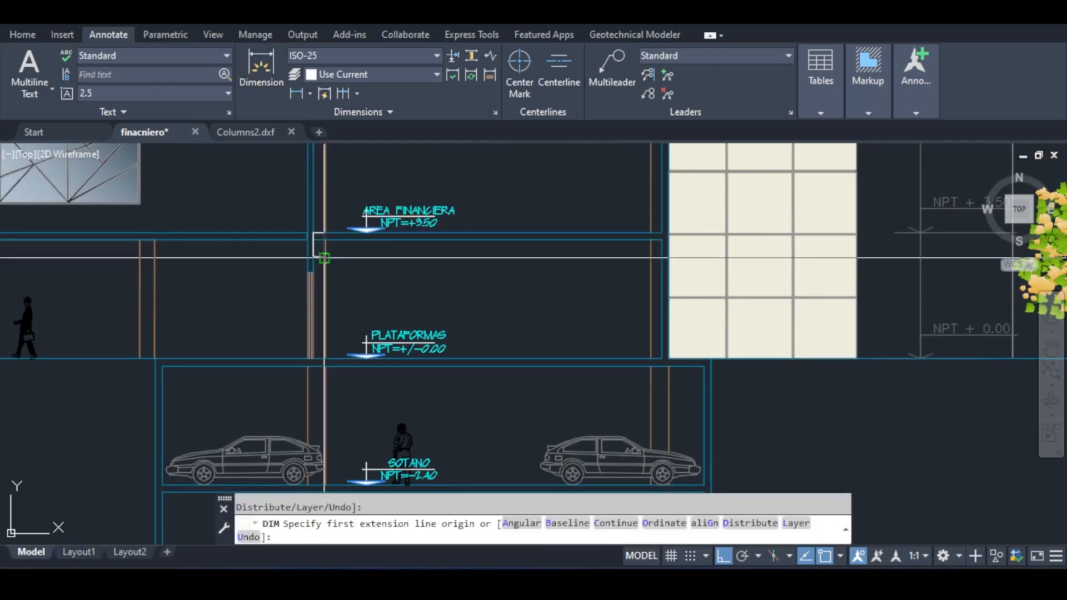
pyautogui.click(324, 257)
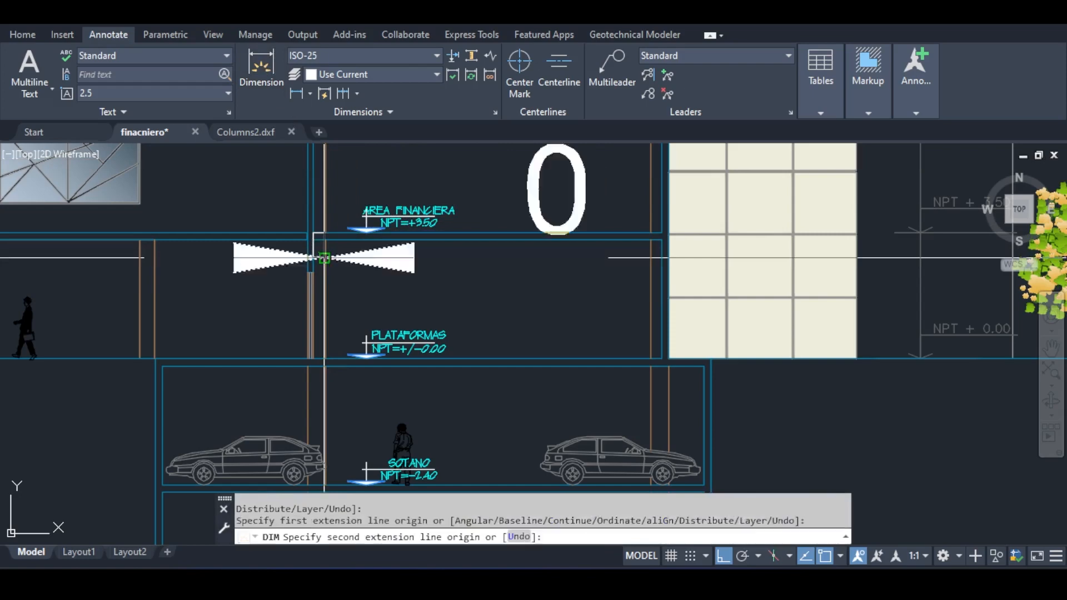
pyautogui.click(324, 359)
pyautogui.click(492, 301)
pyautogui.scroll(-4, 493, 299)
pyautogui.moveTo(552, 311); pyautogui.dragTo(490, 222, button='middle')
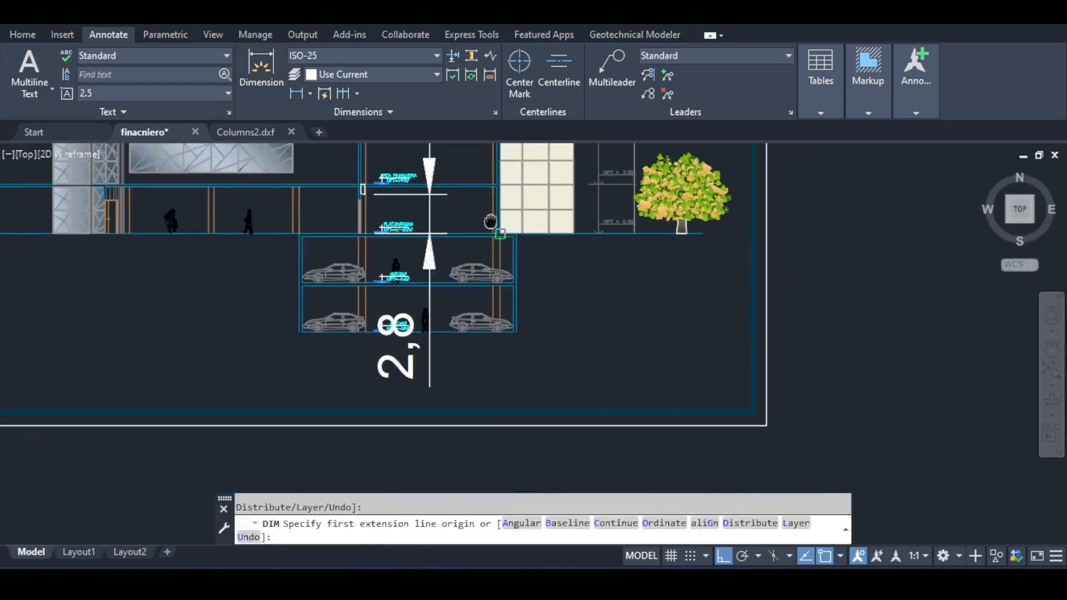
pyautogui.moveTo(766, 175); pyautogui.dragTo(746, 305, button='middle')
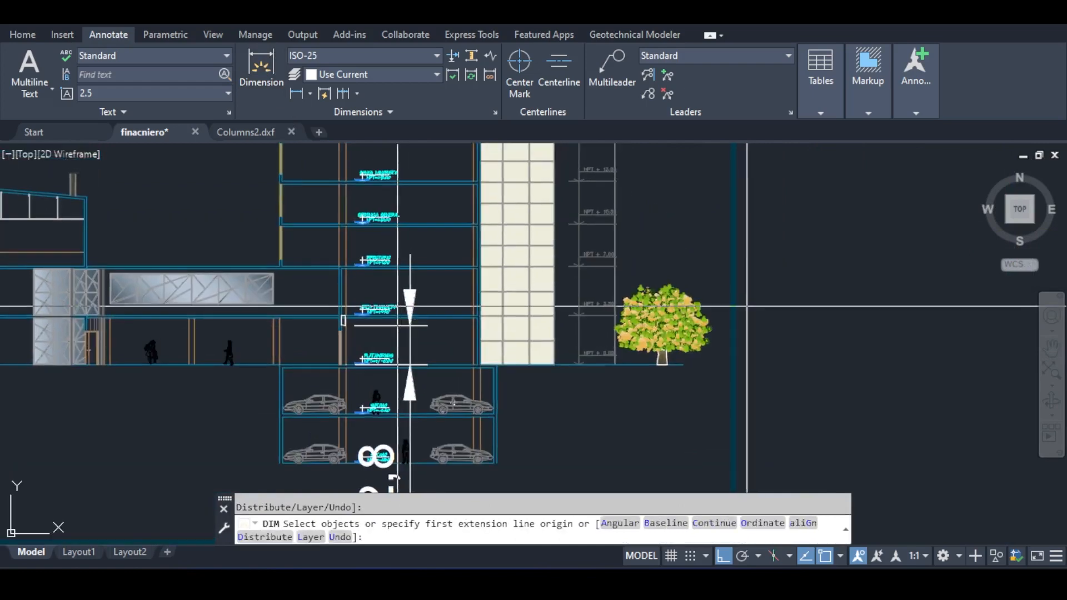
# Step: Delete the vertical clearance dimension between the beam outline and the +/-0.00 floor line in the section view
pyautogui.scroll(2, 397, 308)
pyautogui.click(427, 272)
pyautogui.press('Escape')
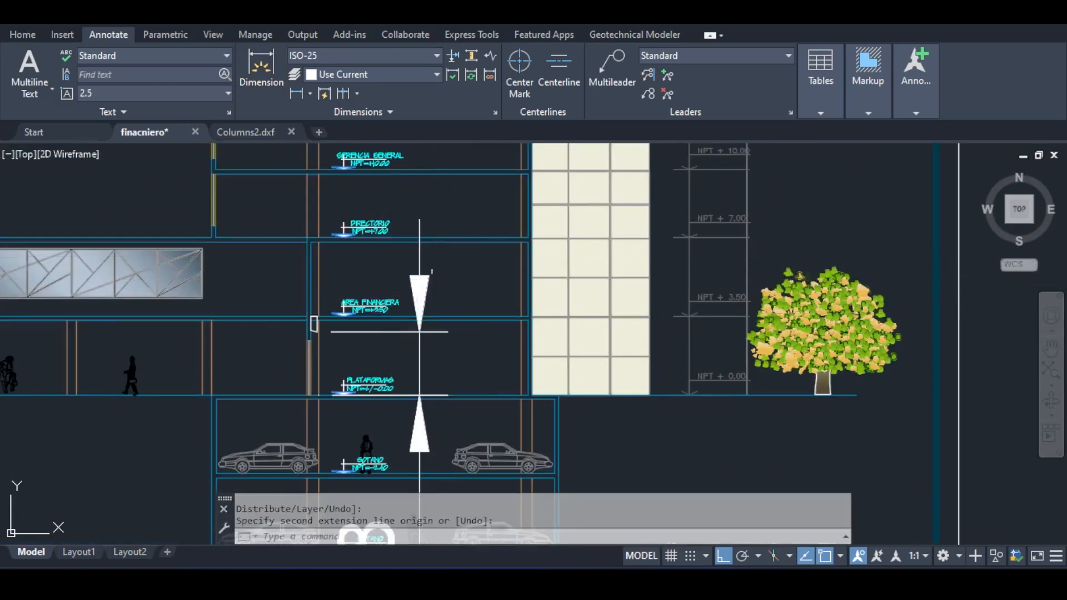
pyautogui.click(446, 270)
pyautogui.click(399, 292)
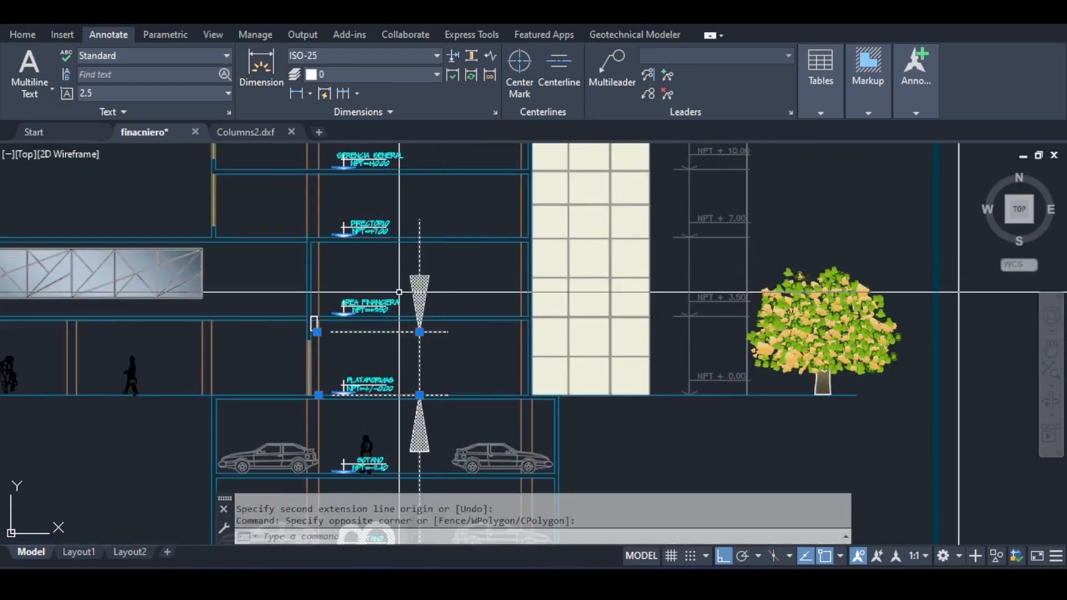
pyautogui.press('Delete')
# Step: Examine the beam outline below the +3.50 floor line, its fit beside the wall, and the open height down to the +/-0.00 level
pyautogui.scroll(10, 314, 327)
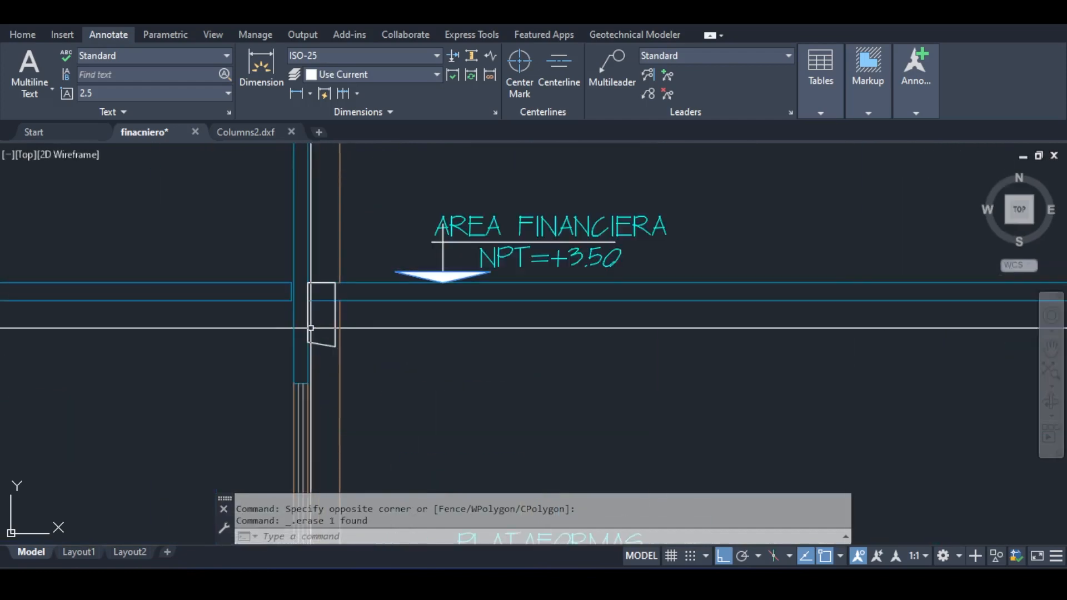
pyautogui.scroll(-6, 381, 257)
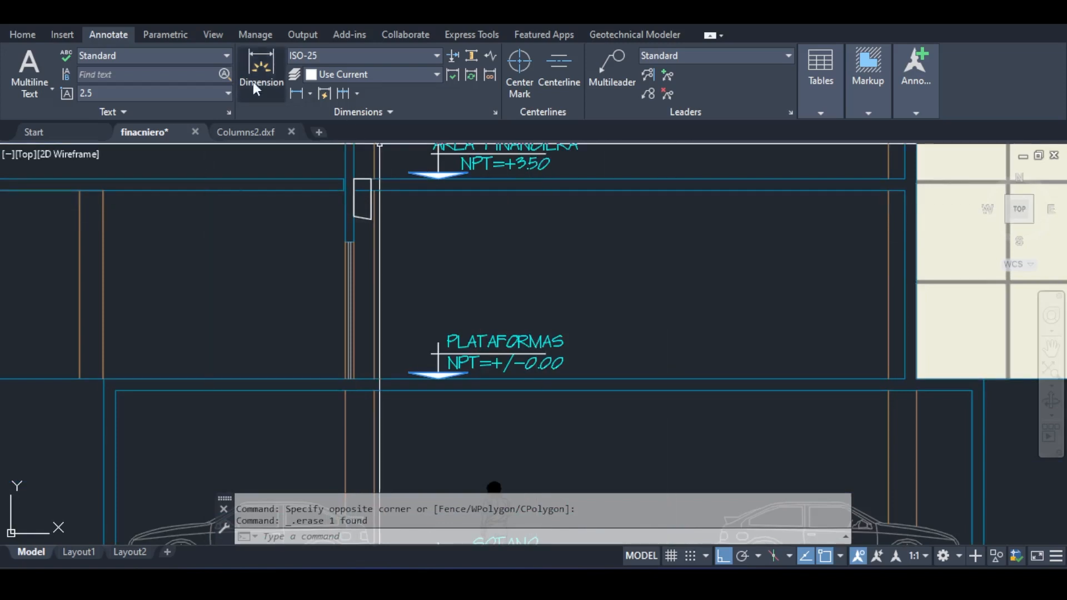
pyautogui.moveTo(622, 207)
pyautogui.mouseDown()
pyautogui.moveTo(508, 205)
pyautogui.moveTo(380, 225)
pyautogui.moveTo(578, 228)
pyautogui.moveTo(662, 211)
pyautogui.moveTo(619, 197)
pyautogui.mouseUp()
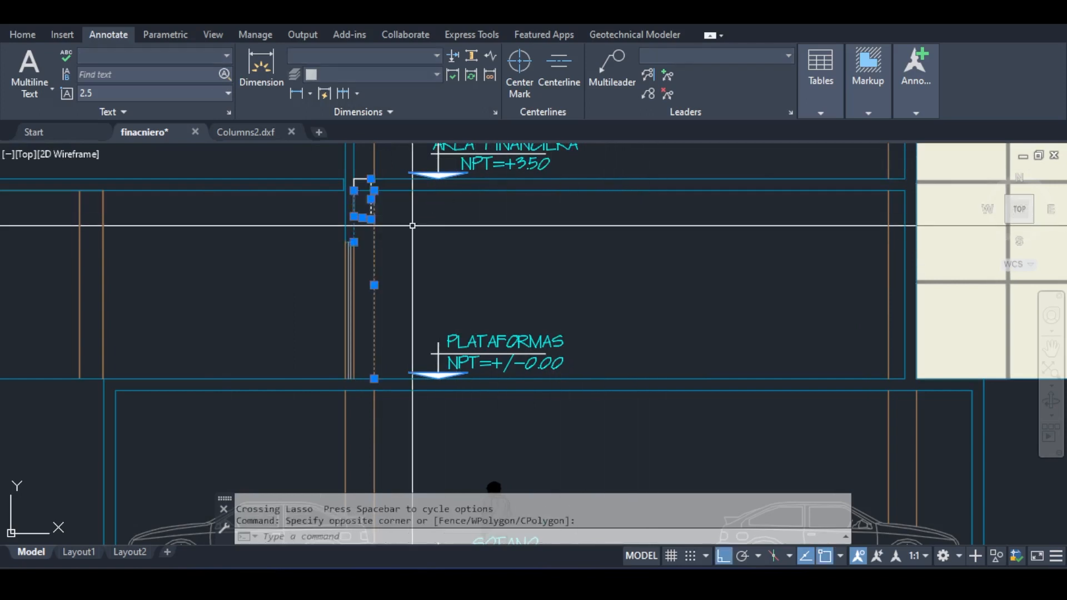
pyautogui.press('Escape')
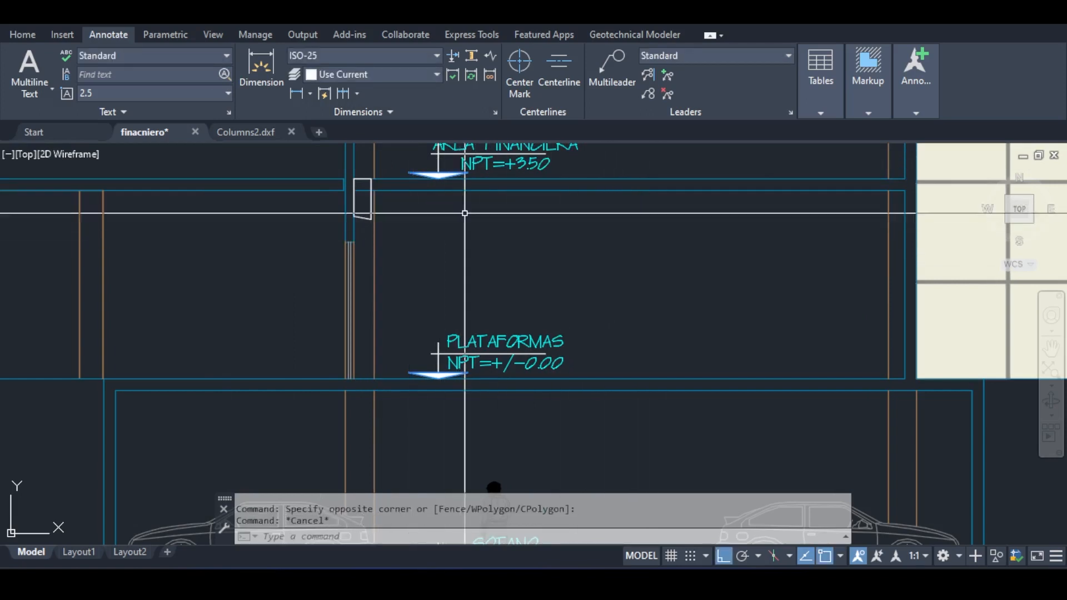
pyautogui.moveTo(460, 213)
pyautogui.mouseDown()
pyautogui.moveTo(281, 231)
pyautogui.moveTo(334, 238)
pyautogui.moveTo(397, 227)
pyautogui.mouseUp()
pyautogui.moveTo(468, 215); pyautogui.dragTo(462, 210)
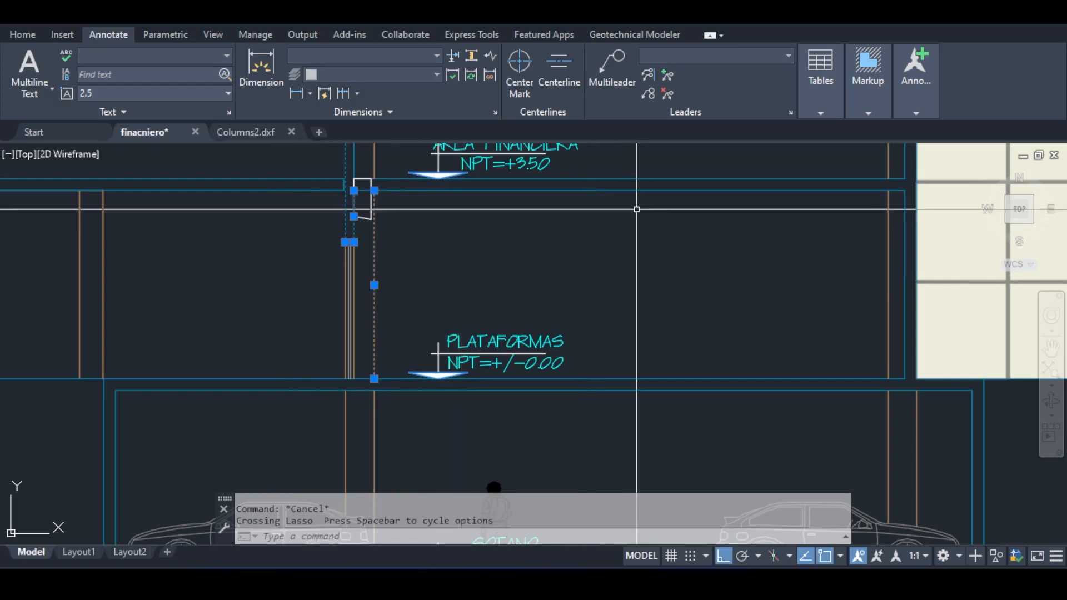
pyautogui.press('Escape')
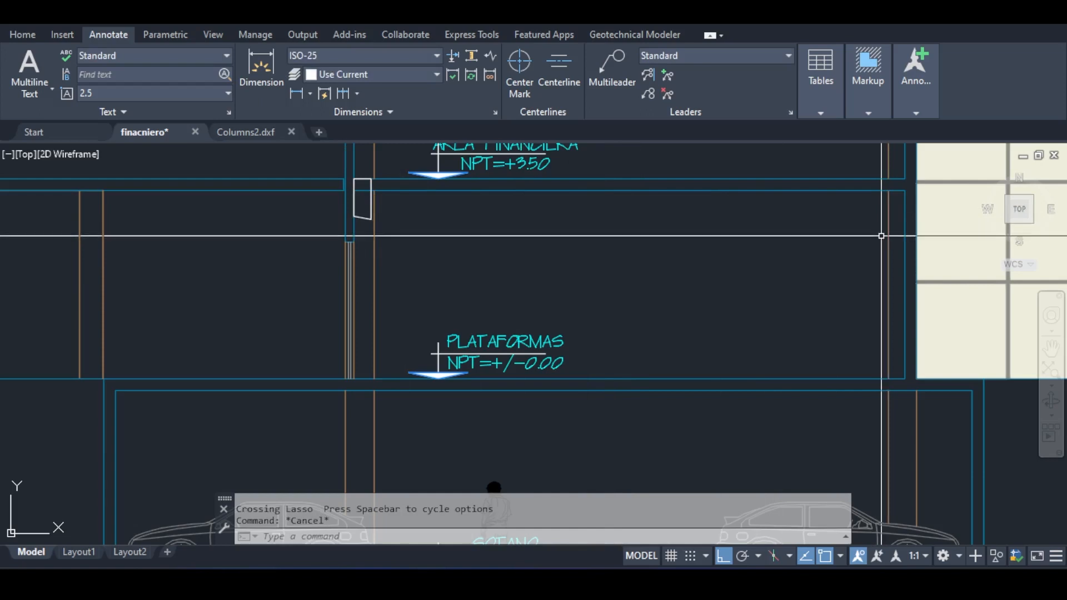
pyautogui.moveTo(884, 237)
pyautogui.mouseDown()
pyautogui.moveTo(365, 238)
pyautogui.moveTo(386, 256)
pyautogui.moveTo(883, 234)
pyautogui.mouseUp()
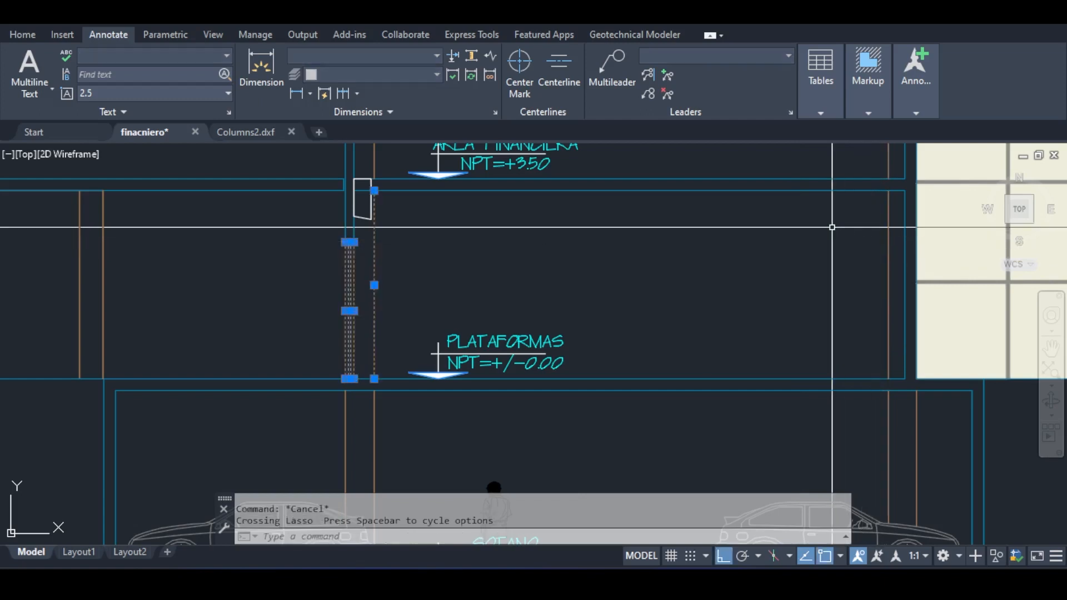
pyautogui.press('Escape')
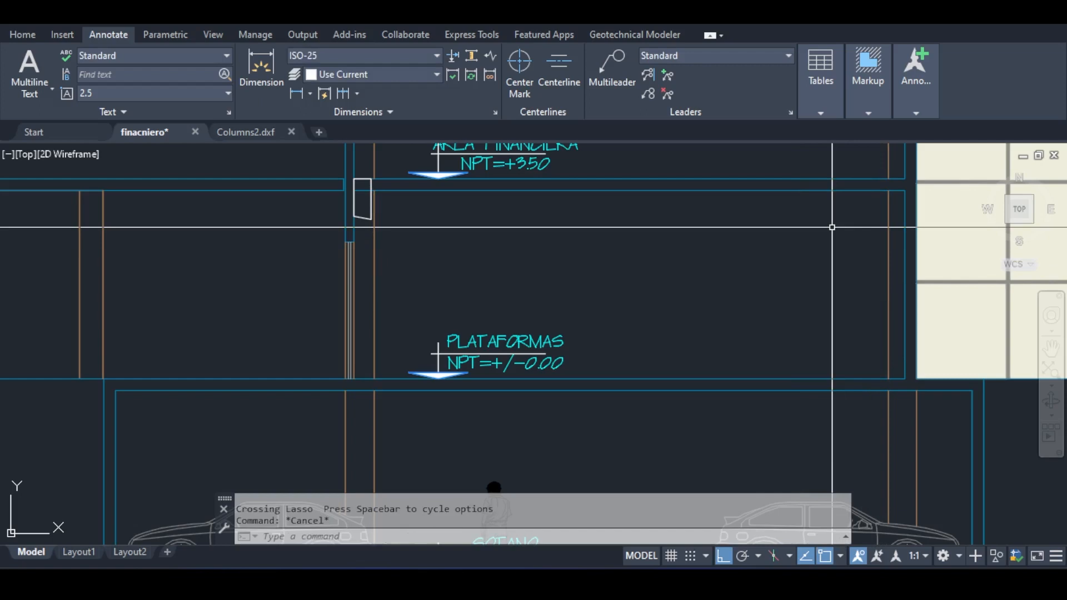
pyautogui.scroll(-3, 778, 222)
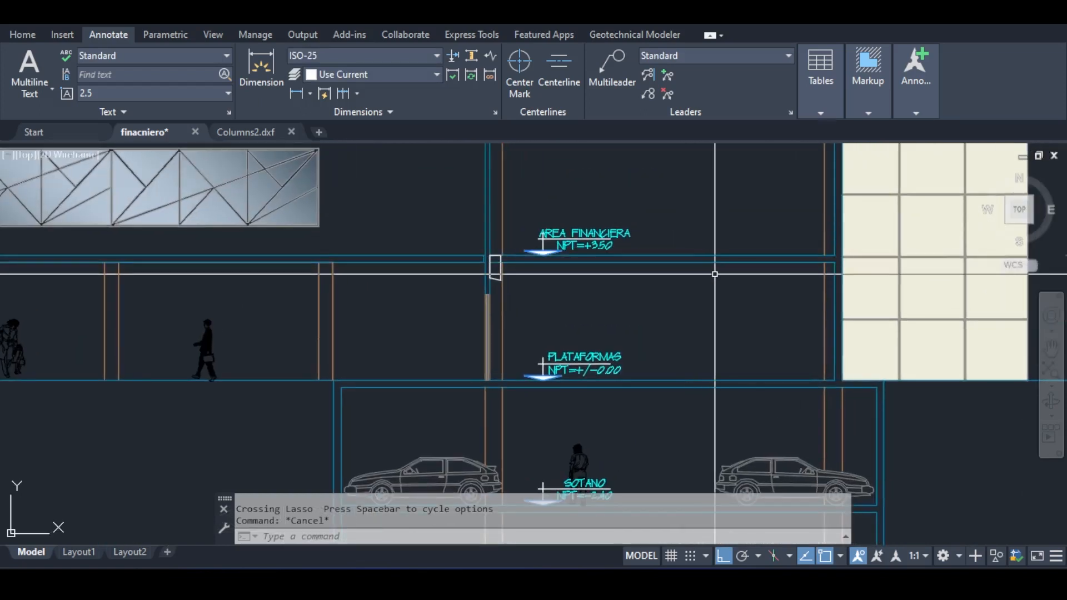
pyautogui.moveTo(715, 274); pyautogui.dragTo(664, 260, button='middle')
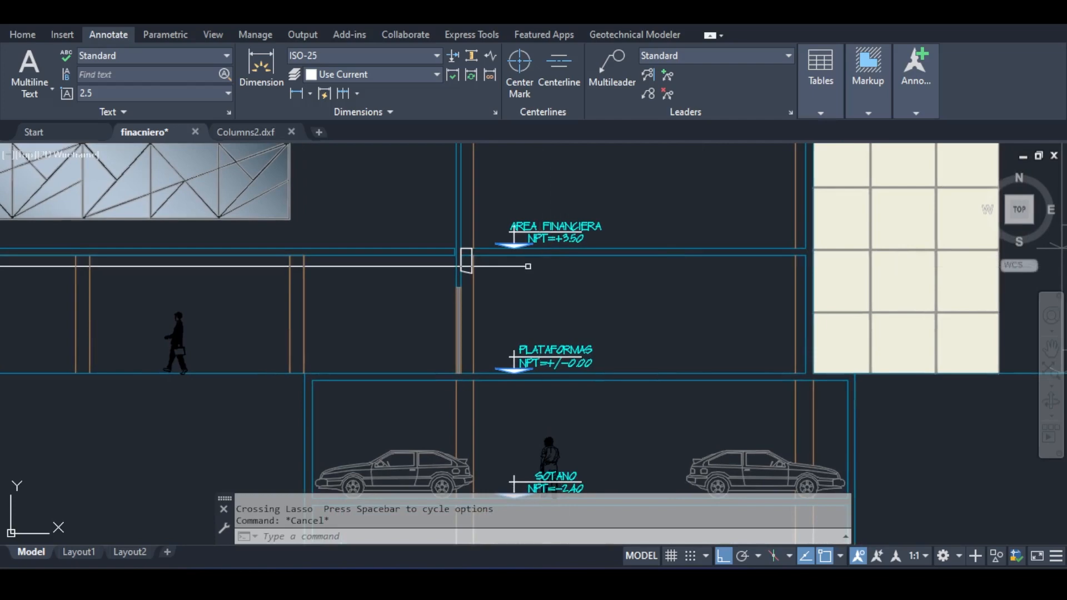
pyautogui.scroll(3, 496, 265)
pyautogui.moveTo(603, 217)
pyautogui.mouseDown()
pyautogui.moveTo(463, 309)
pyautogui.moveTo(622, 261)
pyautogui.moveTo(588, 310)
pyautogui.mouseUp()
pyautogui.scroll(-2, 691, 274)
pyautogui.moveTo(258, 332)
pyautogui.mouseDown(button='middle')
pyautogui.moveTo(451, 305)
pyautogui.moveTo(421, 295)
pyautogui.mouseUp(button='middle')
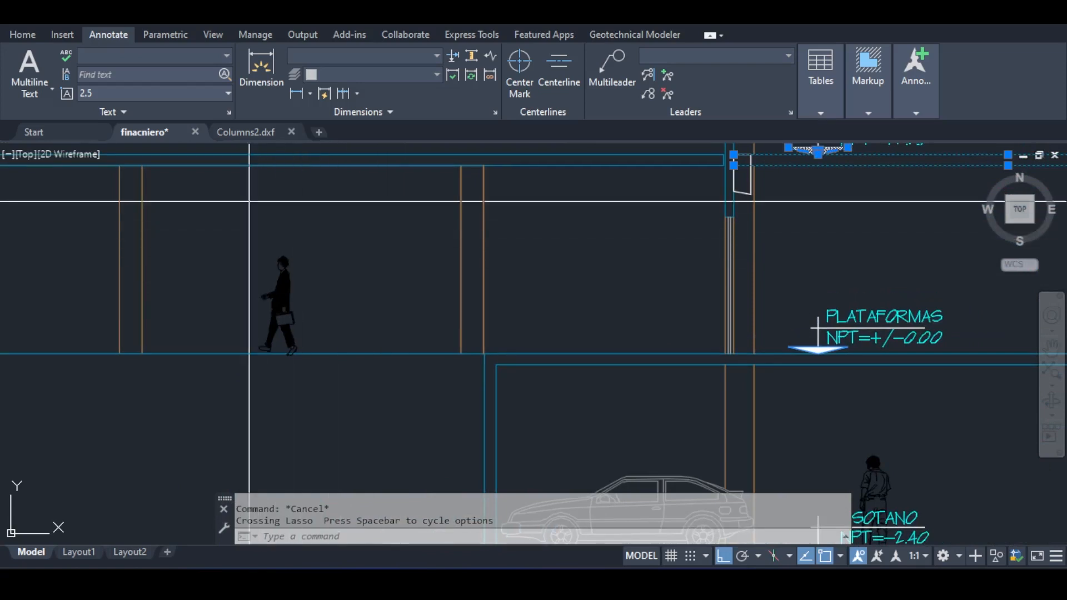
pyautogui.moveTo(249, 201)
pyautogui.mouseDown()
pyautogui.moveTo(233, 230)
pyautogui.moveTo(350, 223)
pyautogui.moveTo(337, 203)
pyautogui.moveTo(239, 201)
pyautogui.mouseUp()
pyautogui.scroll(-4, 257, 190)
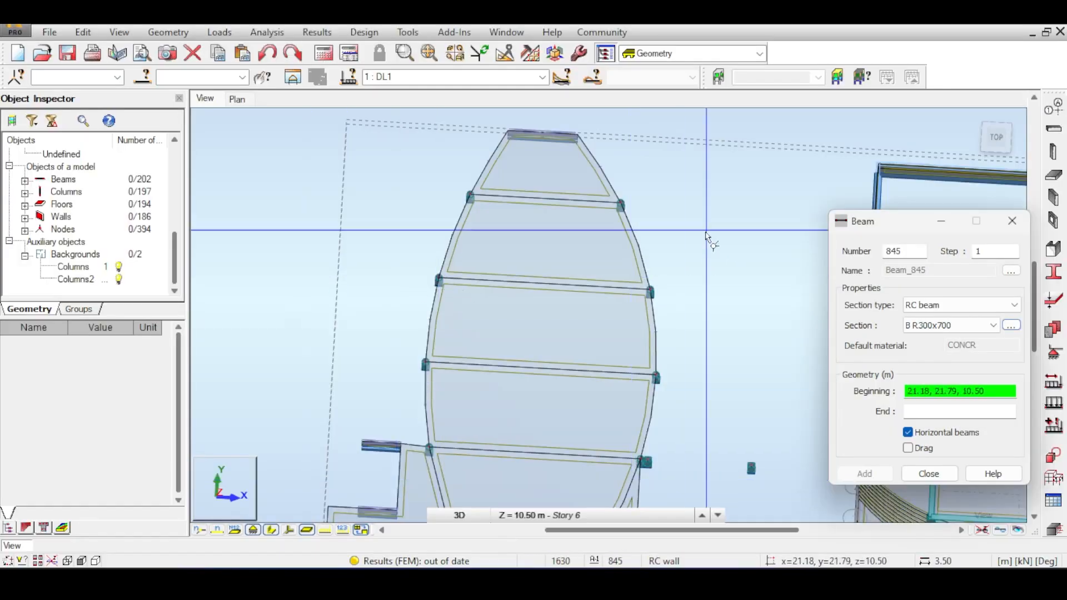
# Step: Draw a B R300x700 RC beam about 8.72 m long at Z 3.50 from the column at (7.39, 23.62) to the column opposite
pyautogui.moveTo(707, 227); pyautogui.dragTo(605, 198, button='middle')
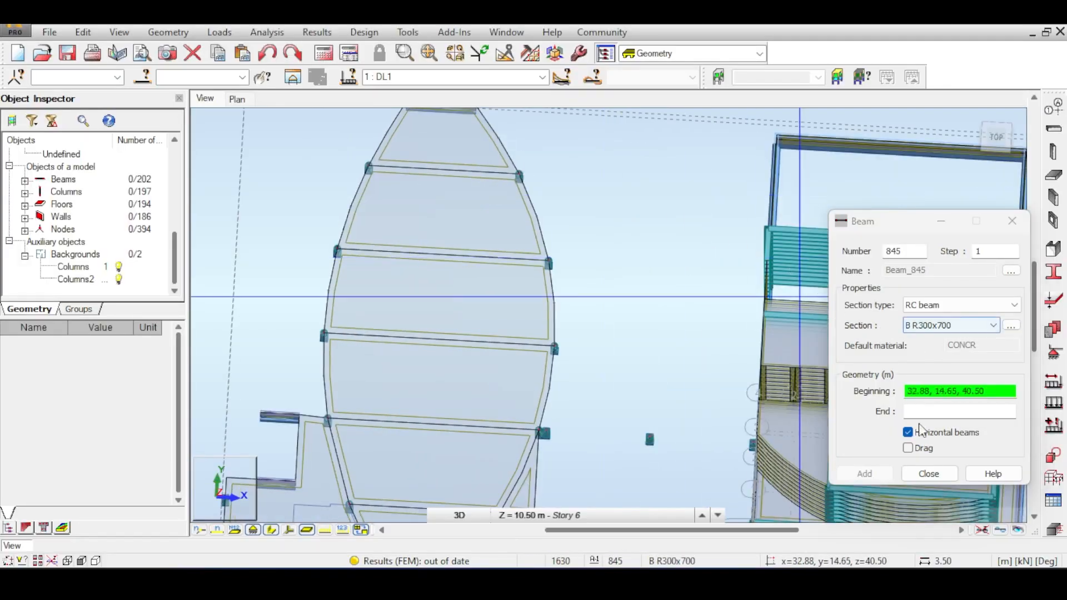
pyautogui.moveTo(441, 147); pyautogui.dragTo(397, 226, button='middle')
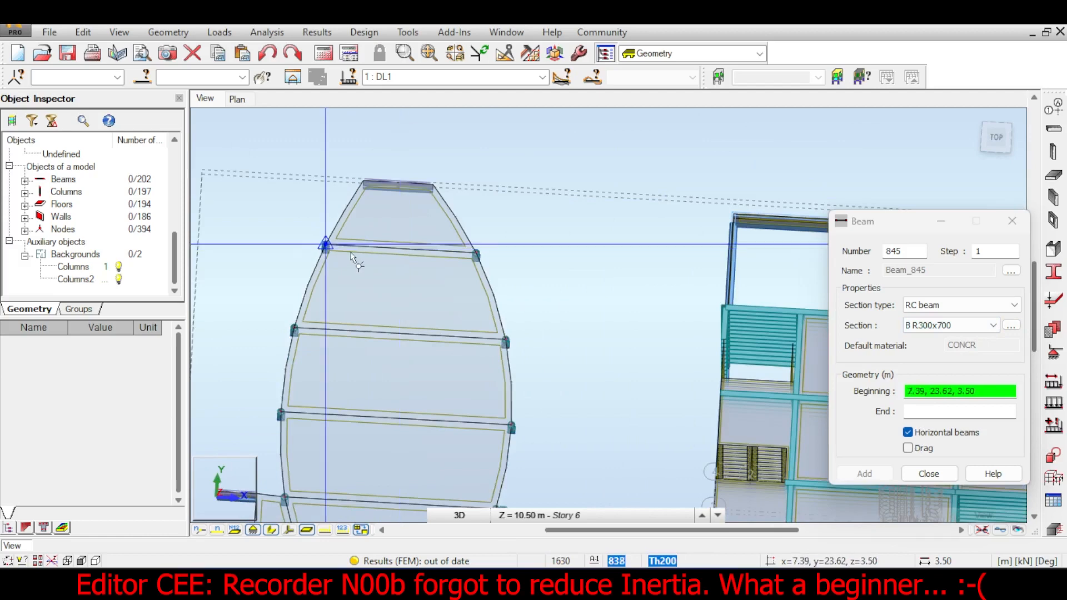
pyautogui.scroll(2, 353, 259)
pyautogui.click(312, 242)
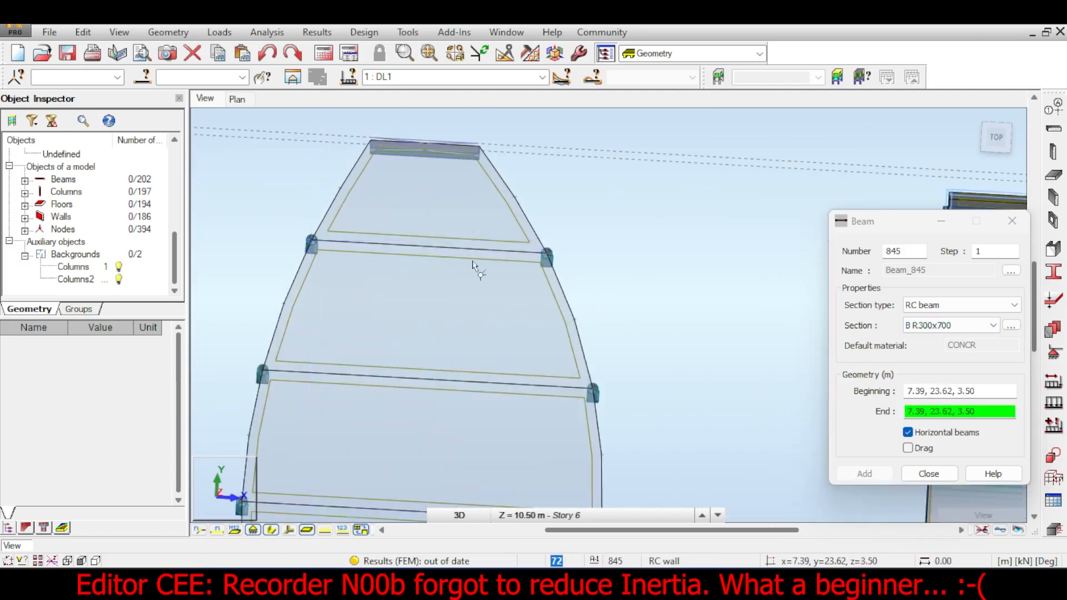
pyautogui.click(548, 255)
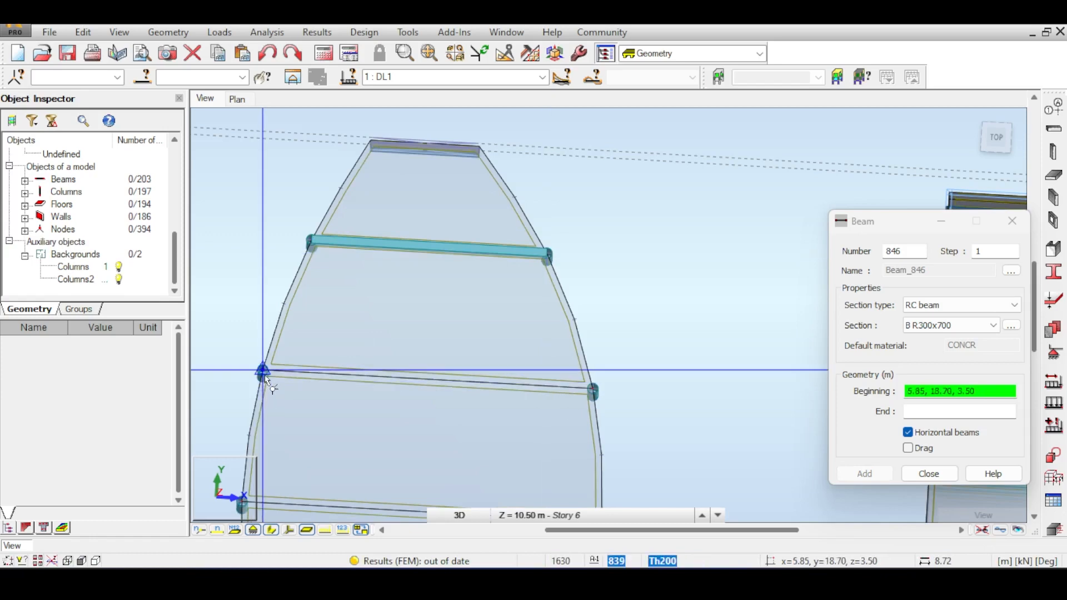
# Step: Add B R300x700 beams across the next three column rows of the slab, from the Y 18.70 row to the Y 8.85 row
pyautogui.keyDown('shift'); pyautogui.moveTo(265, 377); pyautogui.dragTo(317, 328, button='middle'); pyautogui.keyUp('shift')
pyautogui.click(350, 285)
pyautogui.click(767, 311)
pyautogui.click(410, 250)
pyautogui.click(652, 238)
pyautogui.click(417, 334)
pyautogui.click(536, 282)
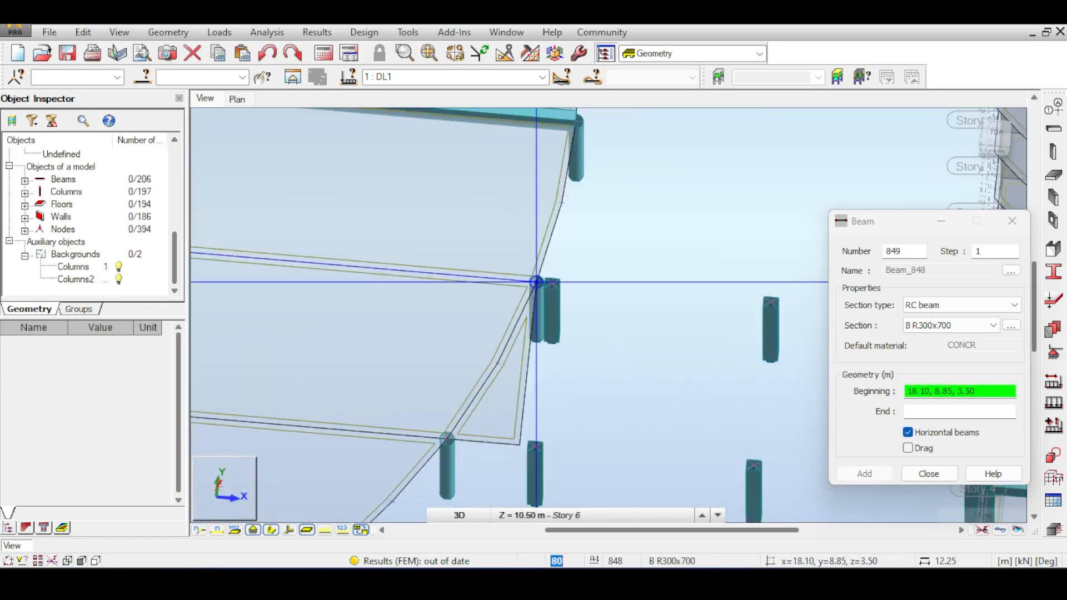
# Step: Draw a B R300x700 beam between the round columns at (7.39, 3.92, 3.50) and (16.11, 3.92, 3.50)
pyautogui.scroll(-6, 536, 281)
pyautogui.scroll(5, 412, 302)
pyautogui.click(412, 302)
pyautogui.scroll(-1, 412, 300)
pyautogui.scroll(6, 677, 321)
pyautogui.click(678, 314)
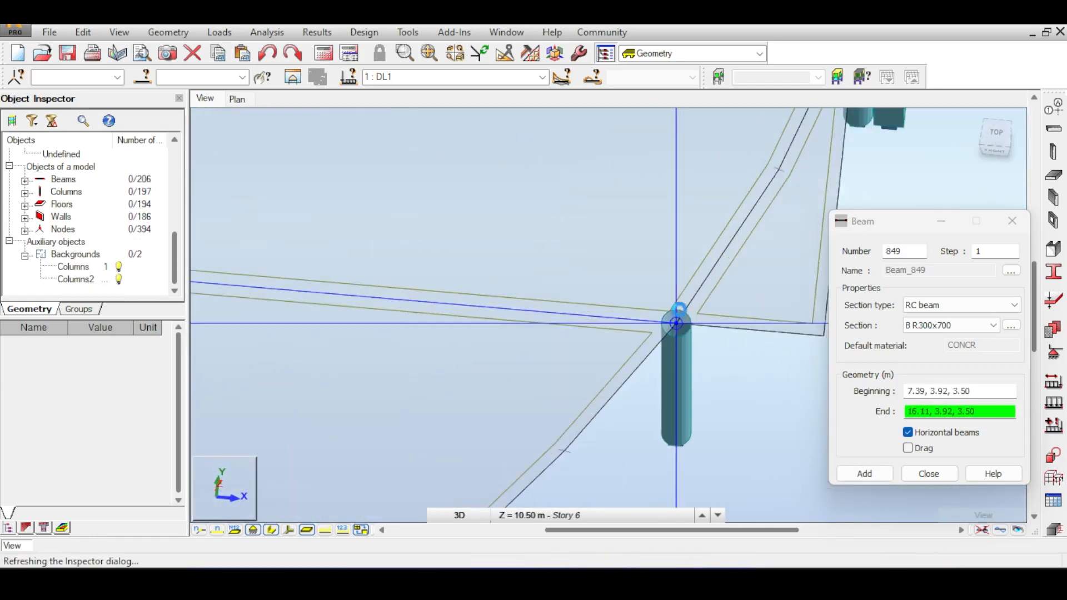
# Step: Extend the Y 3.92 row with a B R300x700 beam from the column at X 16.11 to the slab corner at X 18.10
pyautogui.moveTo(678, 314); pyautogui.dragTo(573, 271, button='middle')
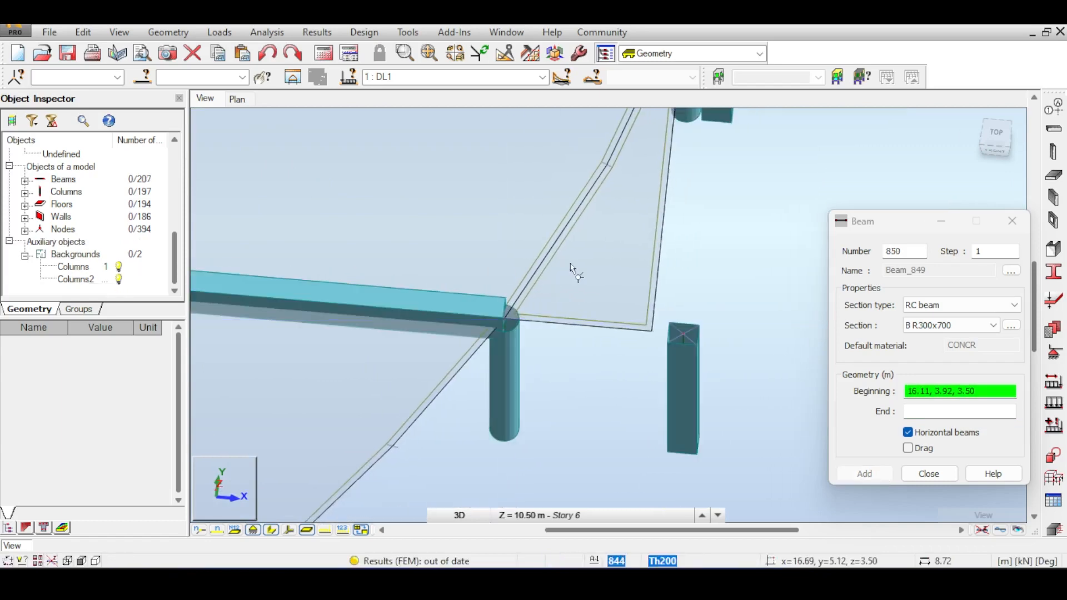
pyautogui.click(507, 320)
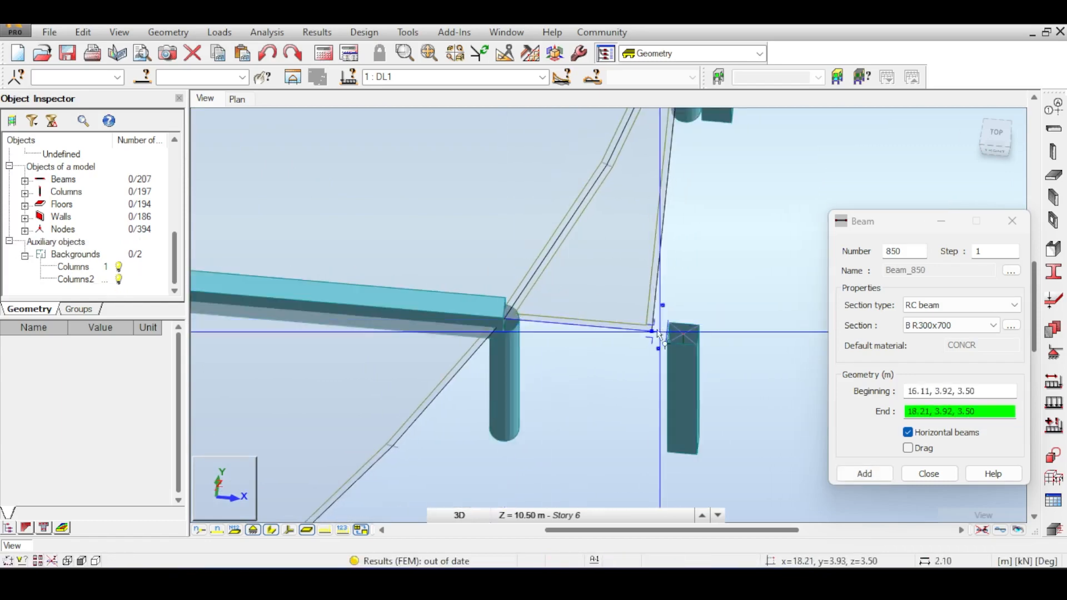
pyautogui.click(639, 294)
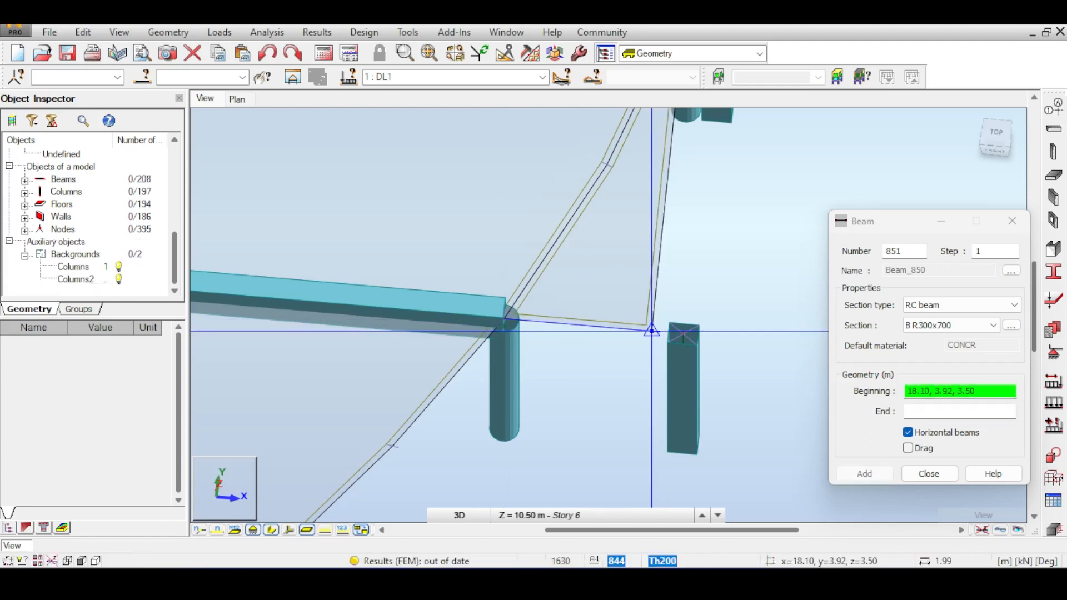
# Step: Draw two consecutive B R300x700 beams along the slab edge at Z 3.50, from (0.20, 0.15) to (7.39, 0.15) and on to (9.36, 0.10)
pyautogui.scroll(-3, 584, 286)
pyautogui.moveTo(472, 265); pyautogui.dragTo(665, 274, button='middle')
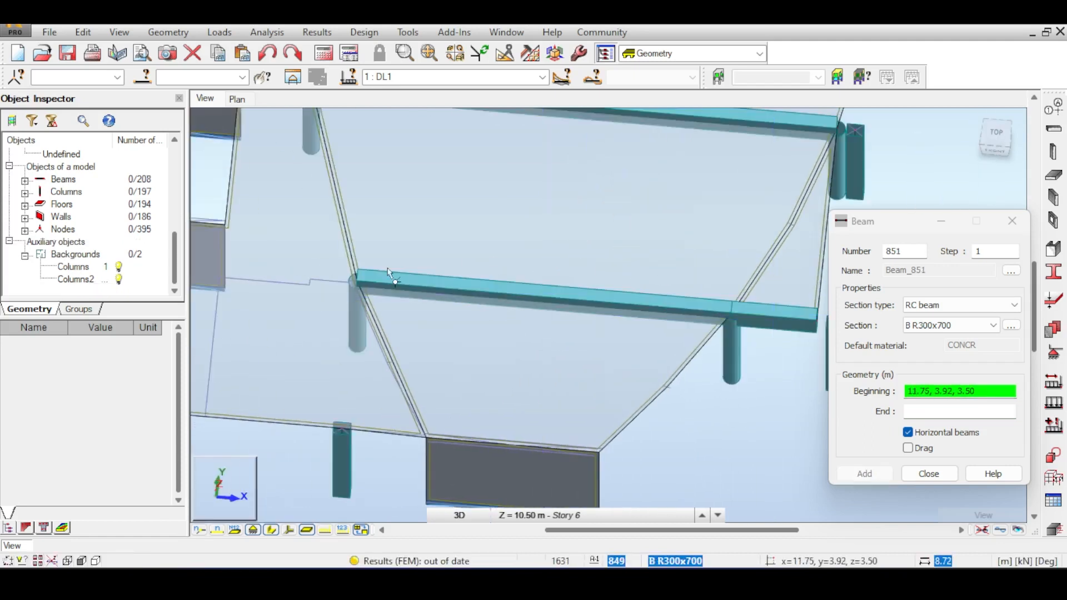
pyautogui.moveTo(398, 269); pyautogui.dragTo(540, 283, button='middle')
pyautogui.scroll(-2, 379, 260)
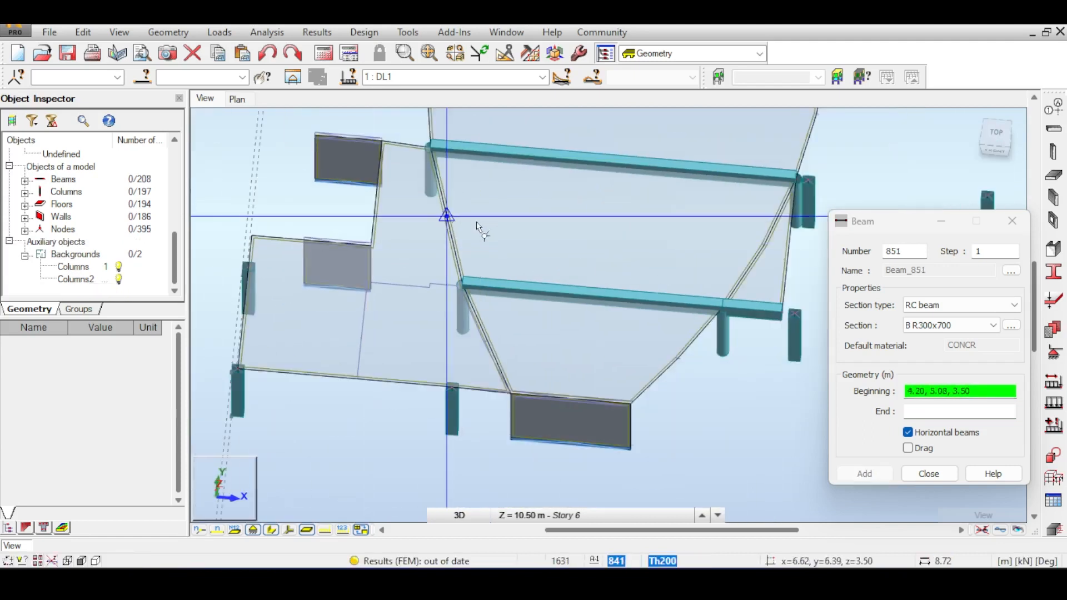
pyautogui.moveTo(474, 222); pyautogui.dragTo(520, 240, button='middle')
pyautogui.scroll(2, 362, 275)
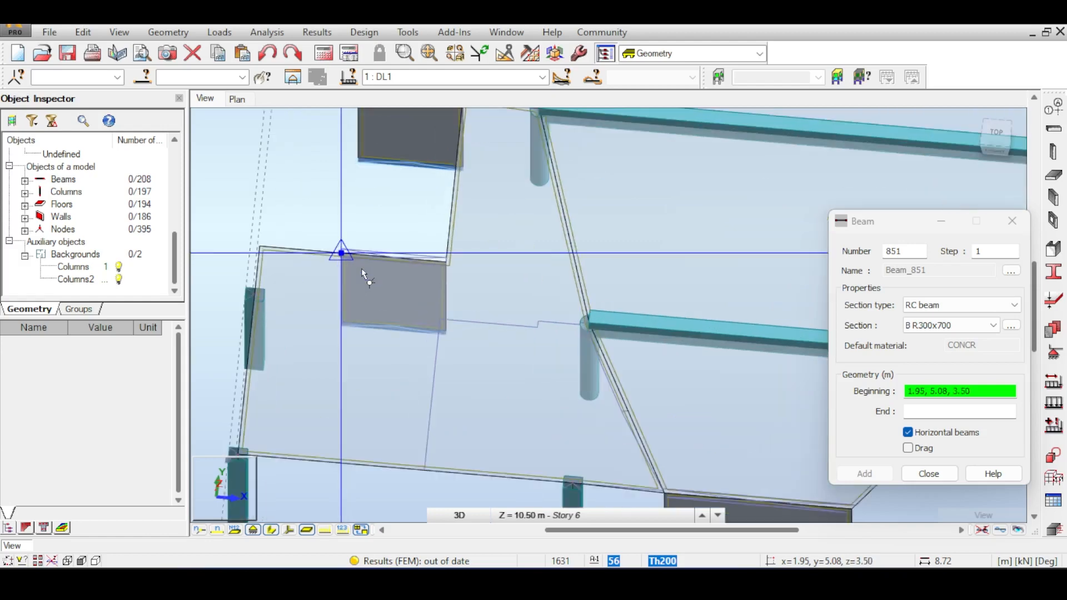
pyautogui.moveTo(363, 274); pyautogui.dragTo(360, 165, button='middle')
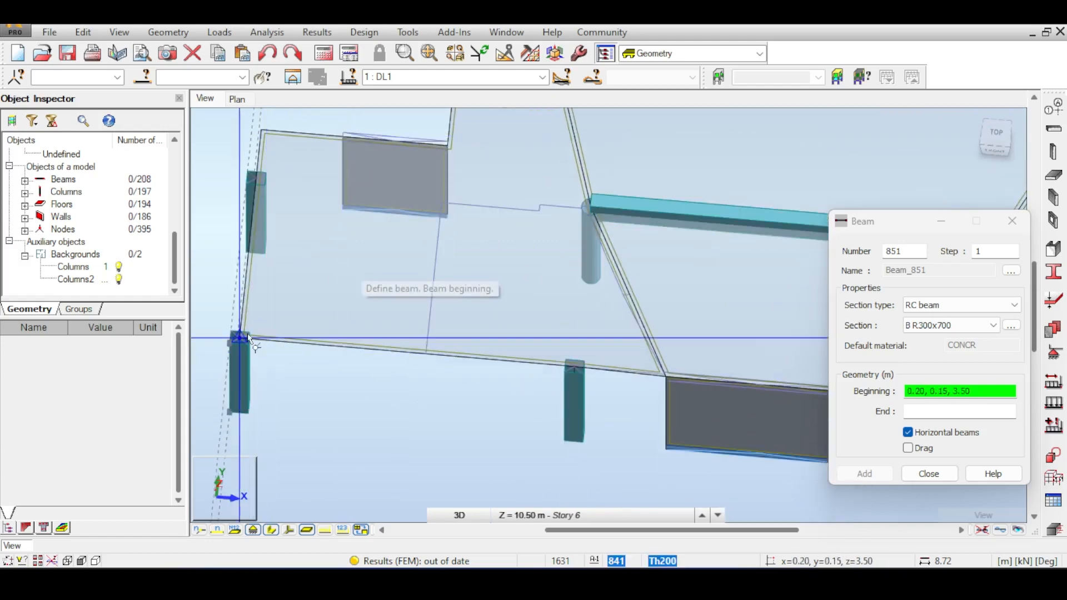
pyautogui.click(240, 339)
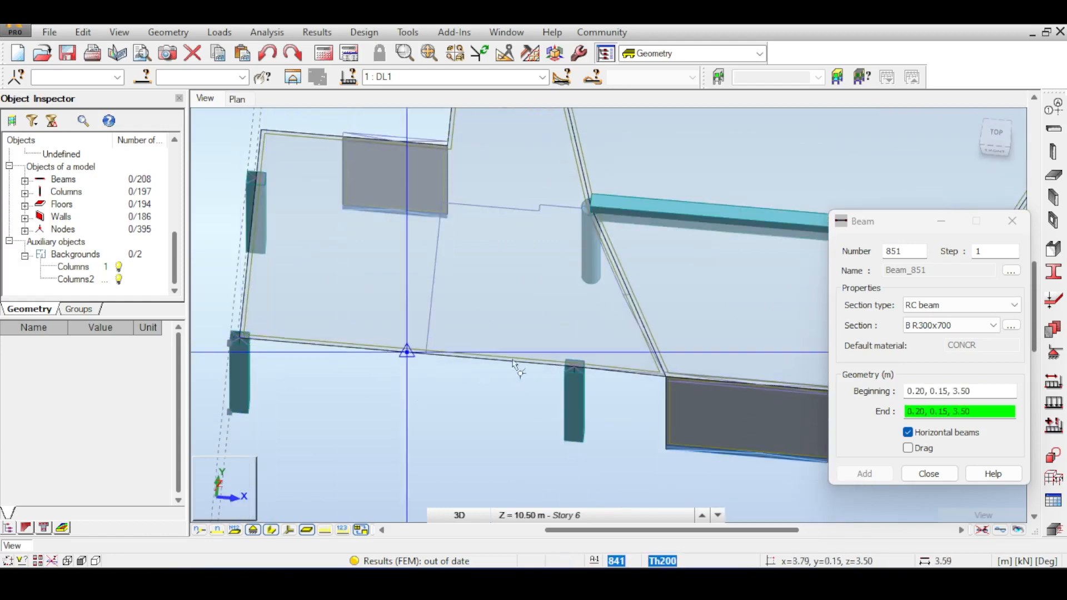
pyautogui.click(574, 366)
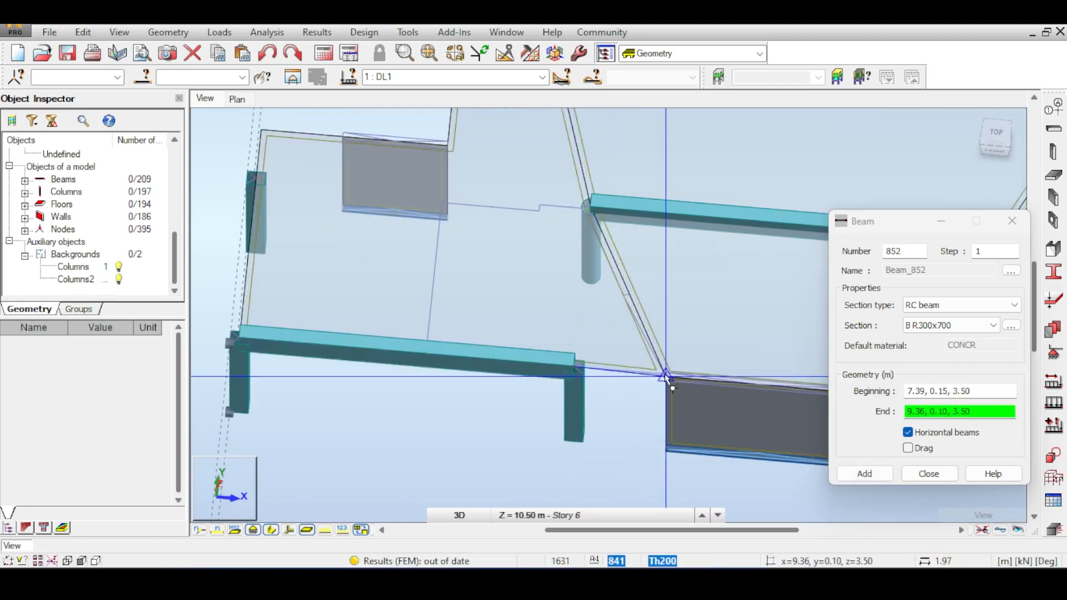
pyautogui.click(649, 357)
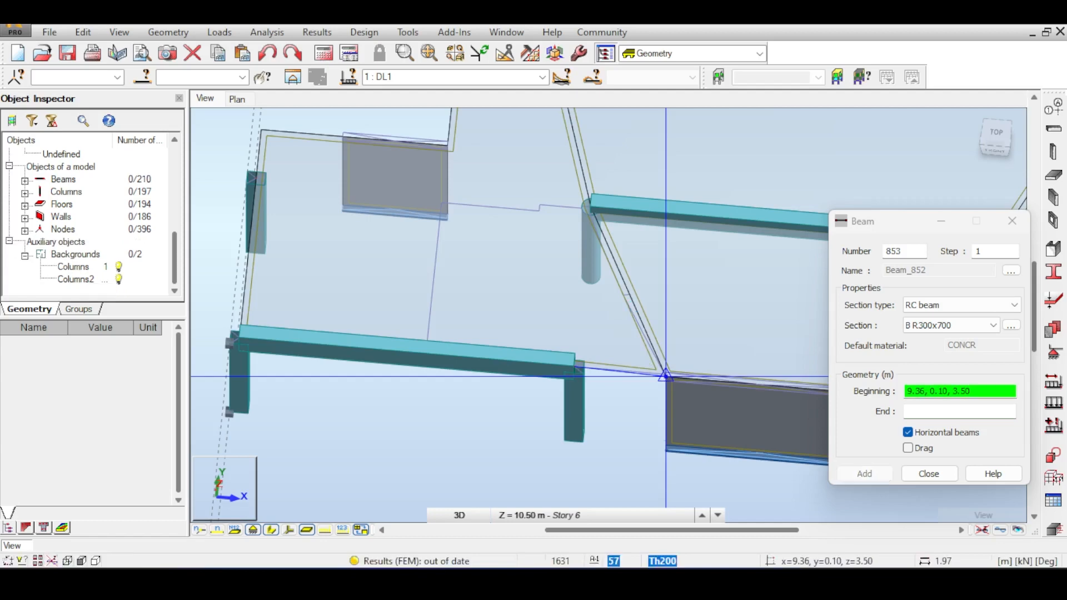
# Step: Draw a B R300x700 beam from the edge column at (0.20, 3.92, 3.50) to the round column at (7.39, 3.92, 3.50)
pyautogui.moveTo(695, 308)
pyautogui.mouseDown(button='middle')
pyautogui.moveTo(554, 292)
pyautogui.moveTo(698, 329)
pyautogui.mouseUp(button='middle')
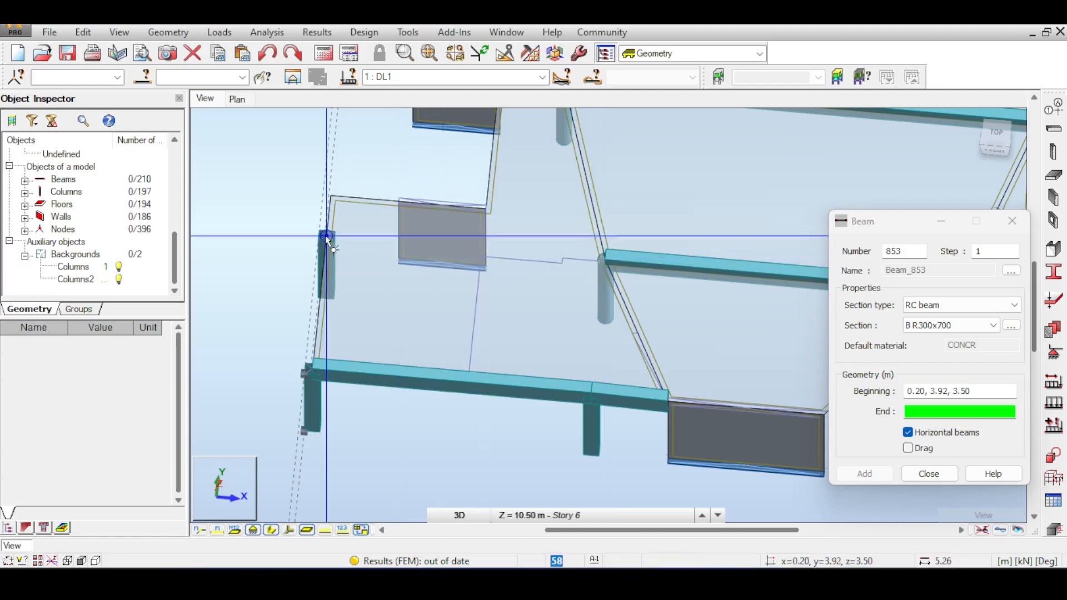
pyautogui.click(606, 260)
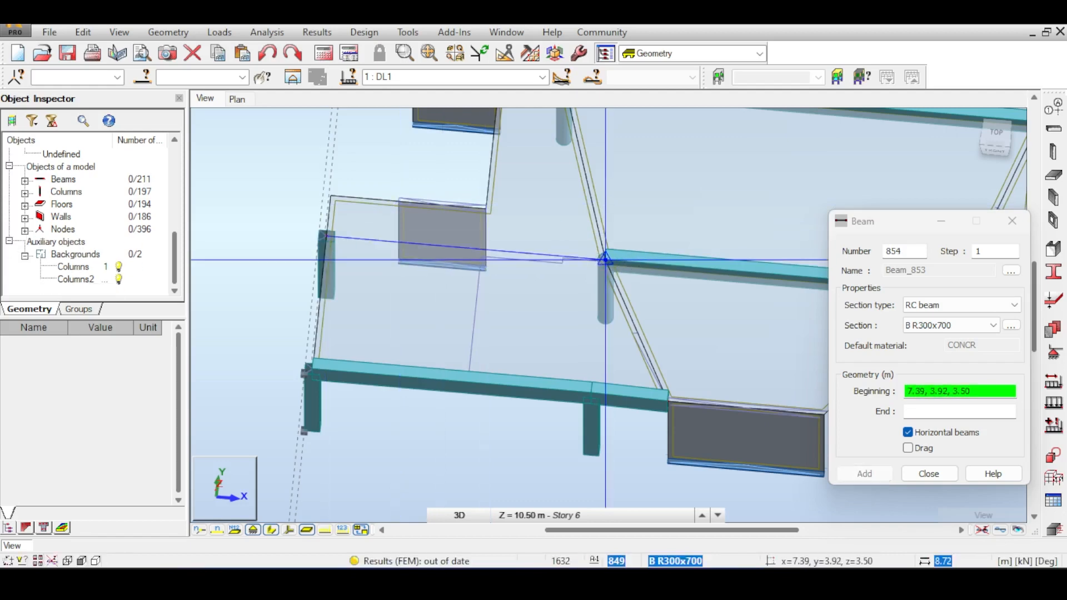
# Step: Draw two B R300x500 beams at X 4.20, Z 3.50, running from Y 8.95 to the wall corner at Y 5.08 and on to Y 3.92
pyautogui.moveTo(651, 192); pyautogui.dragTo(639, 238, button='middle')
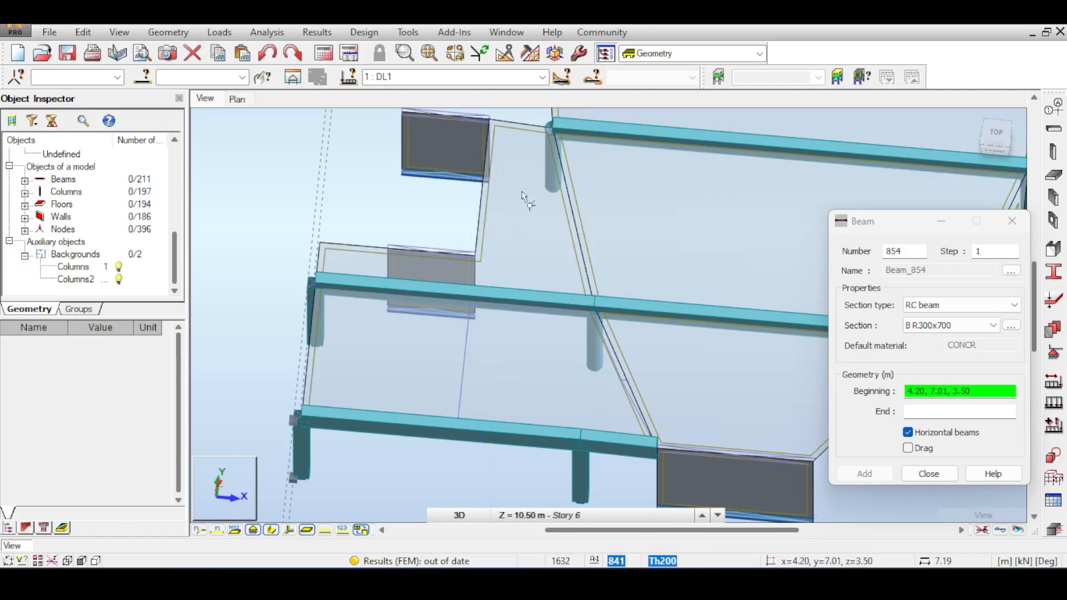
pyautogui.moveTo(525, 194); pyautogui.dragTo(478, 210, button='middle')
pyautogui.click(993, 325)
pyautogui.click(944, 360)
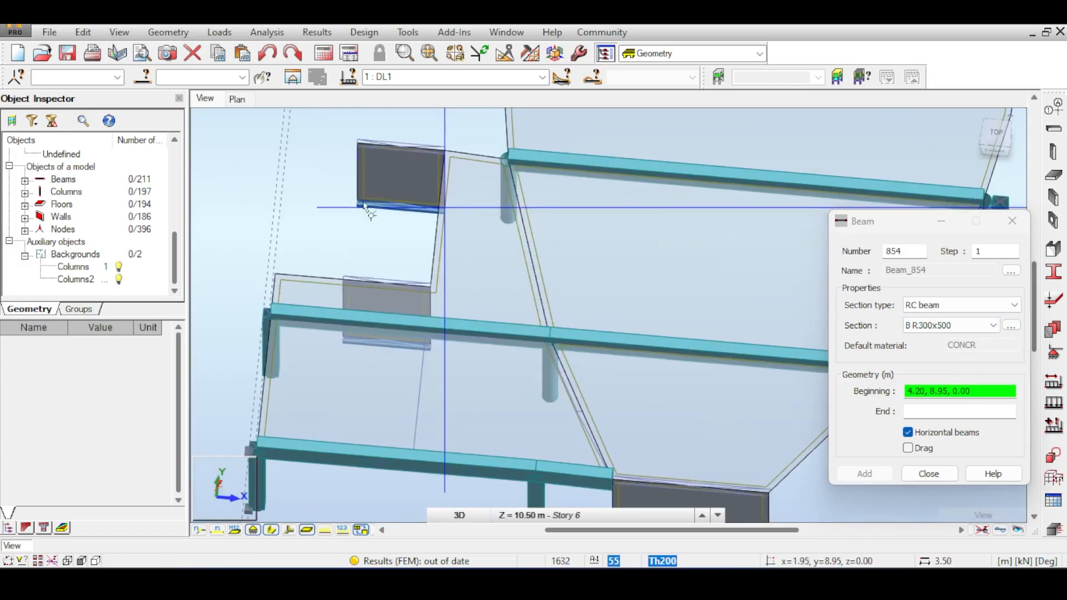
pyautogui.click(446, 150)
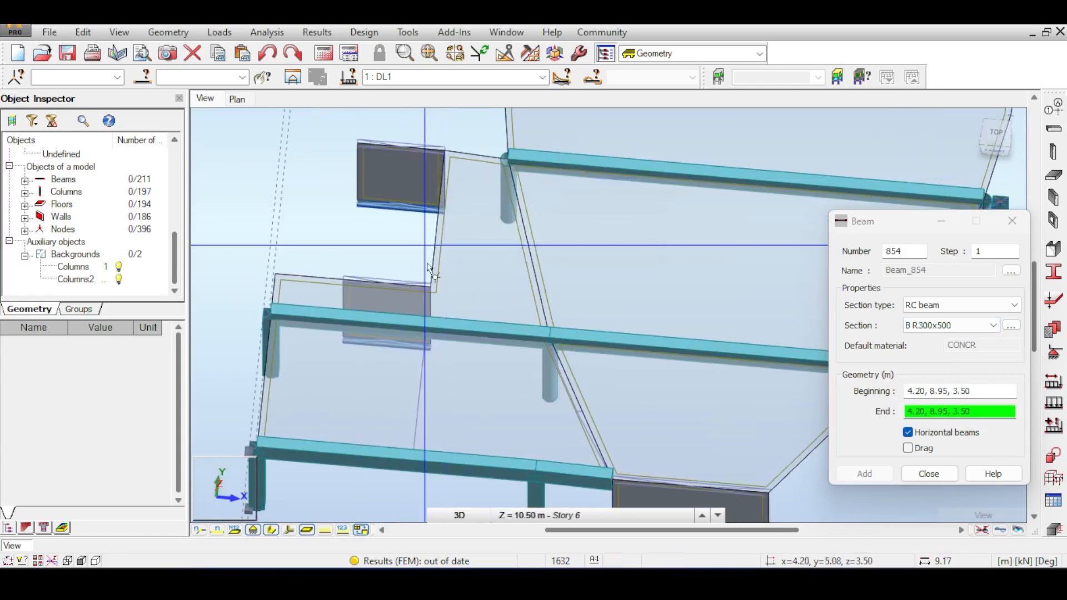
pyautogui.scroll(2, 432, 281)
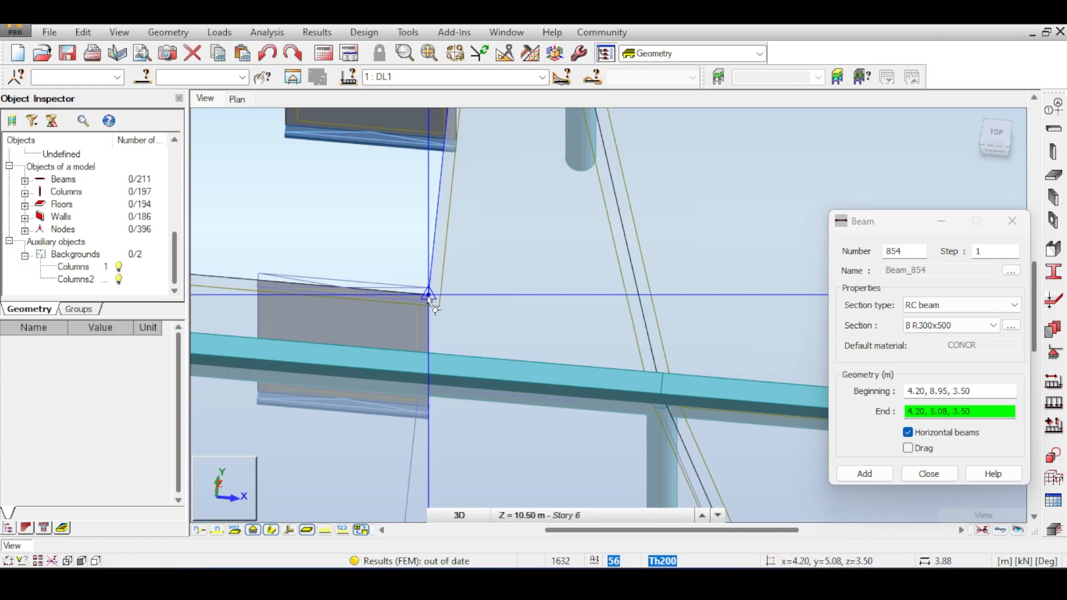
pyautogui.click(428, 295)
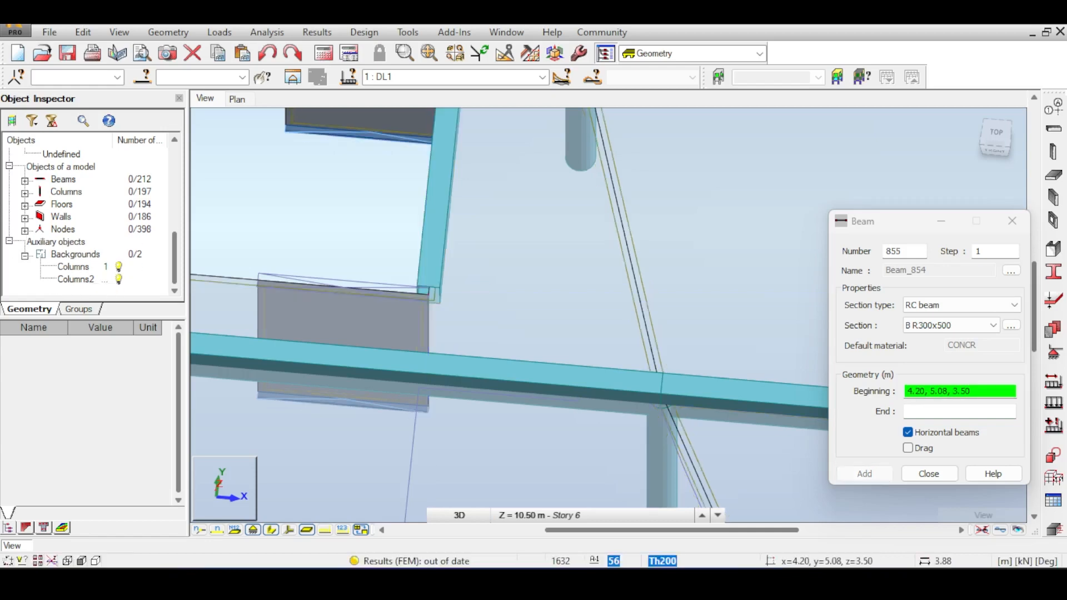
pyautogui.click(420, 373)
# Step: Draw a B R300x700 beam from the column at (5.85, 8.85, 3.50) to the wall corner at (4.20, 8.95, 3.50)
pyautogui.scroll(-2, 457, 303)
pyautogui.moveTo(481, 332); pyautogui.dragTo(508, 248, button='middle')
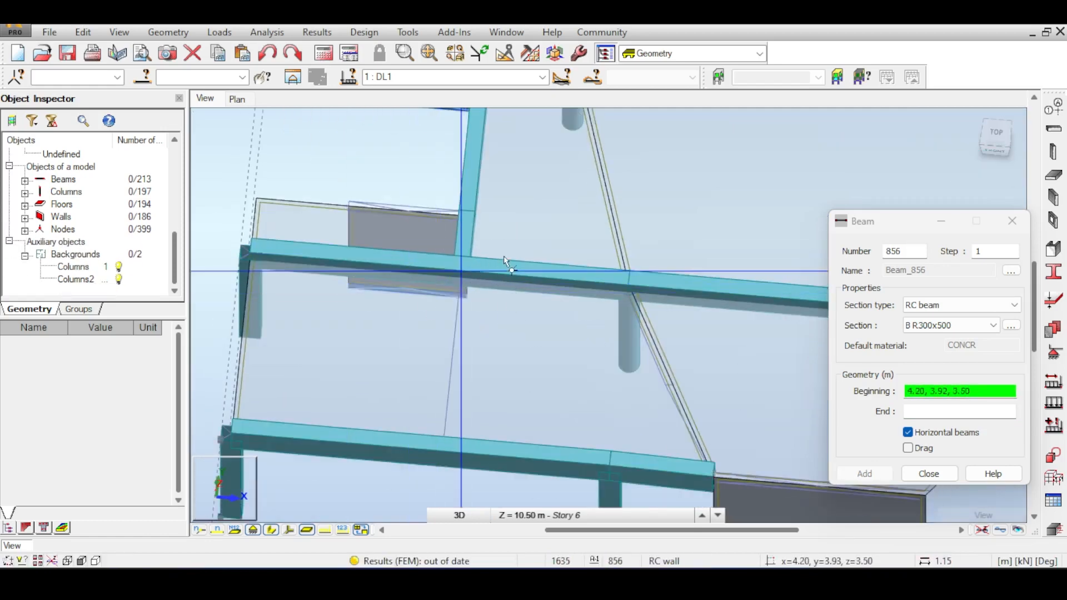
pyautogui.scroll(-4, 504, 261)
pyautogui.moveTo(581, 157); pyautogui.dragTo(445, 257, button='middle')
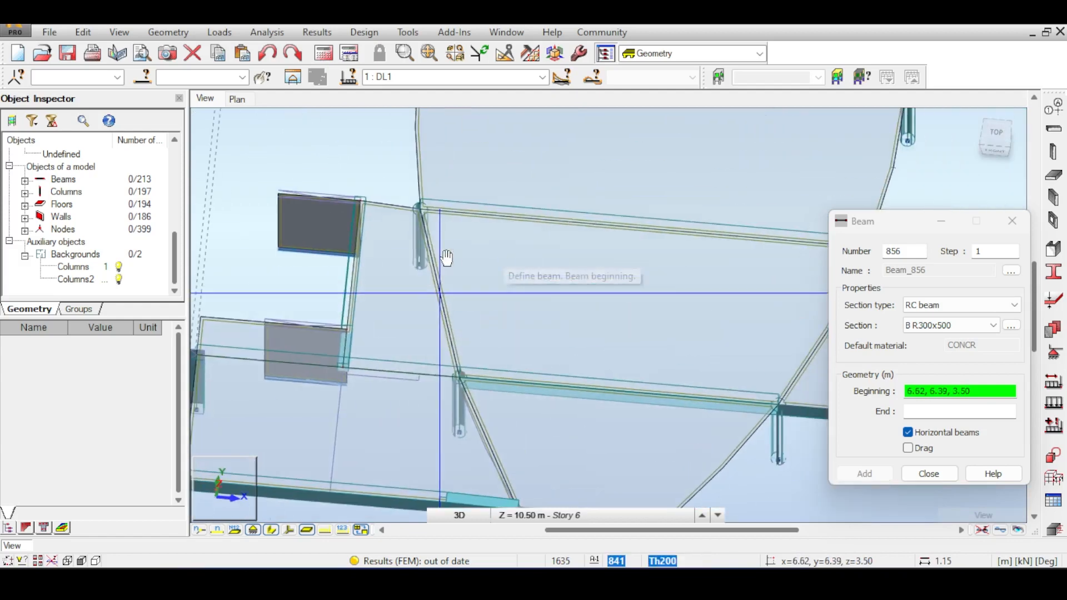
pyautogui.scroll(1, 350, 346)
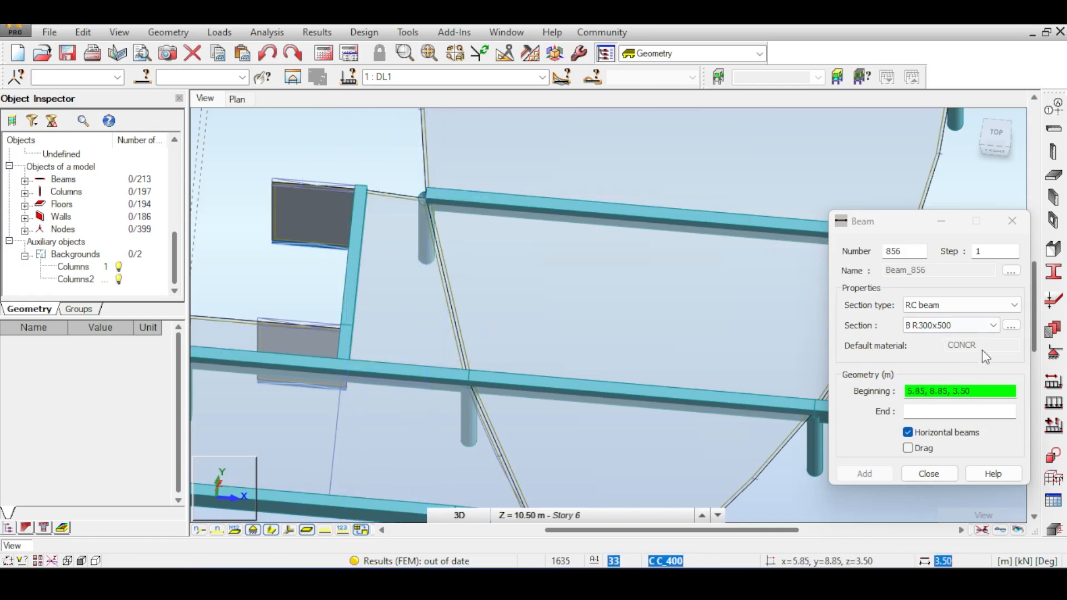
pyautogui.click(975, 325)
pyautogui.click(956, 366)
pyautogui.scroll(5, 426, 214)
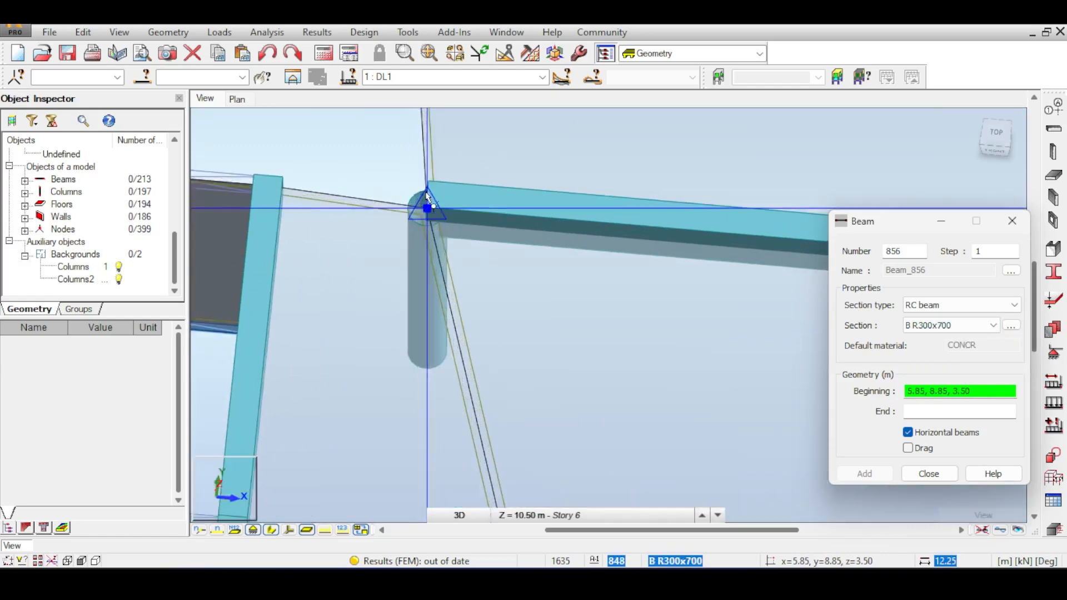
pyautogui.click(429, 215)
pyautogui.moveTo(427, 216); pyautogui.dragTo(546, 257, button='middle')
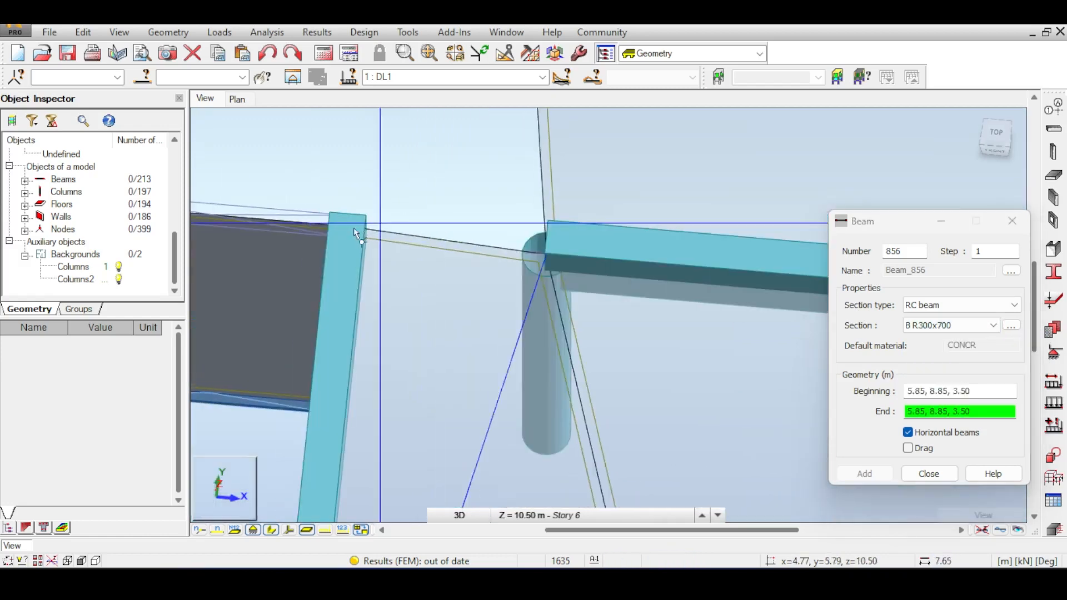
pyautogui.click(367, 233)
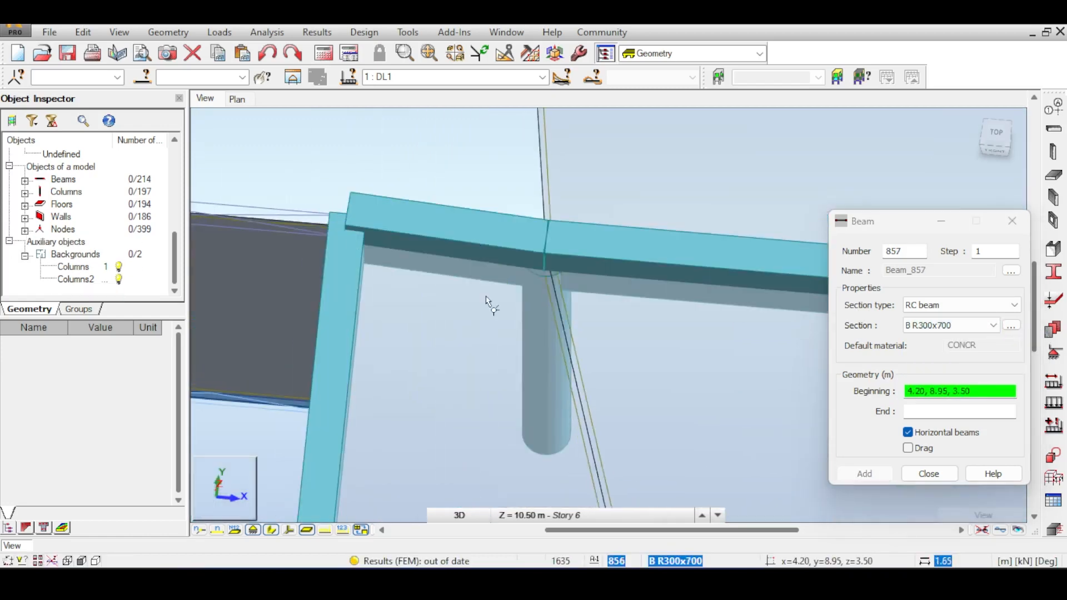
# Step: Inspect the junction of the short beam with the round column and wall corner from above and at an angle
pyautogui.click(997, 132)
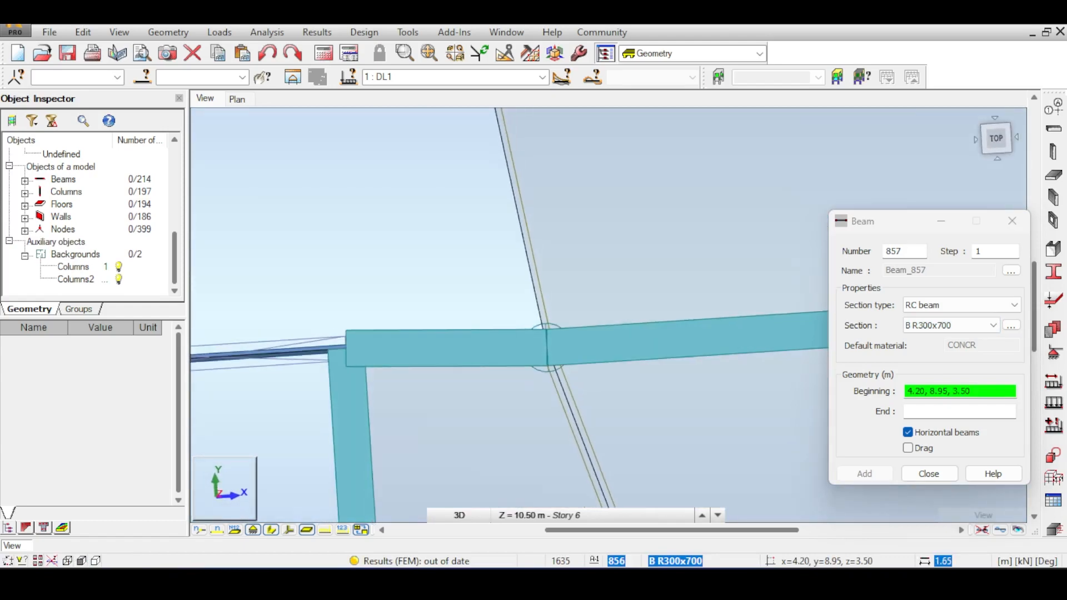
pyautogui.keyDown('shift'); pyautogui.moveTo(583, 223); pyautogui.dragTo(590, 210, button='middle'); pyautogui.keyUp('shift')
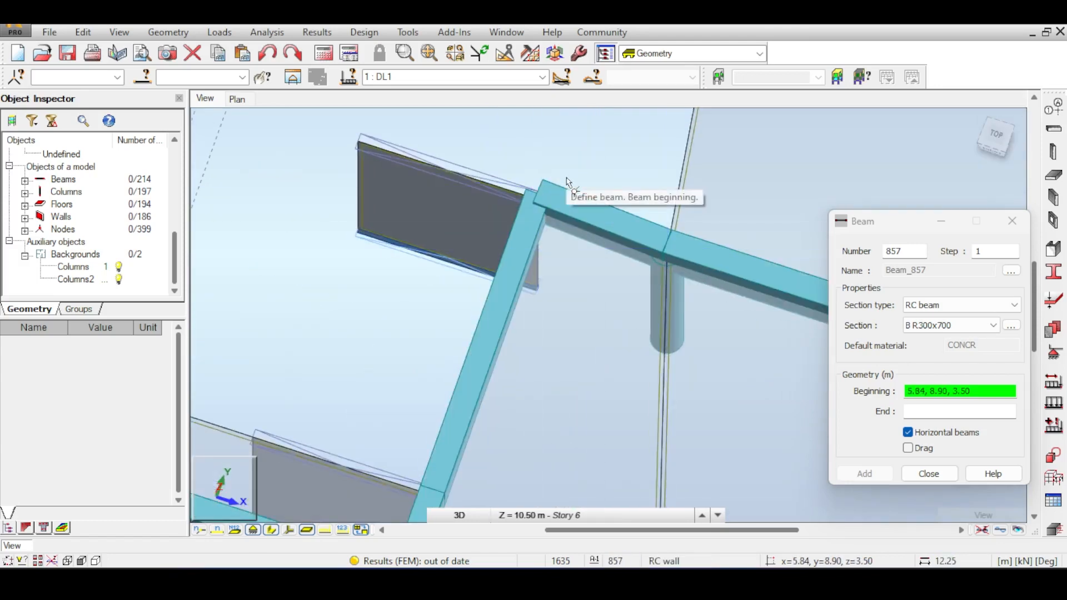
pyautogui.scroll(-5, 569, 188)
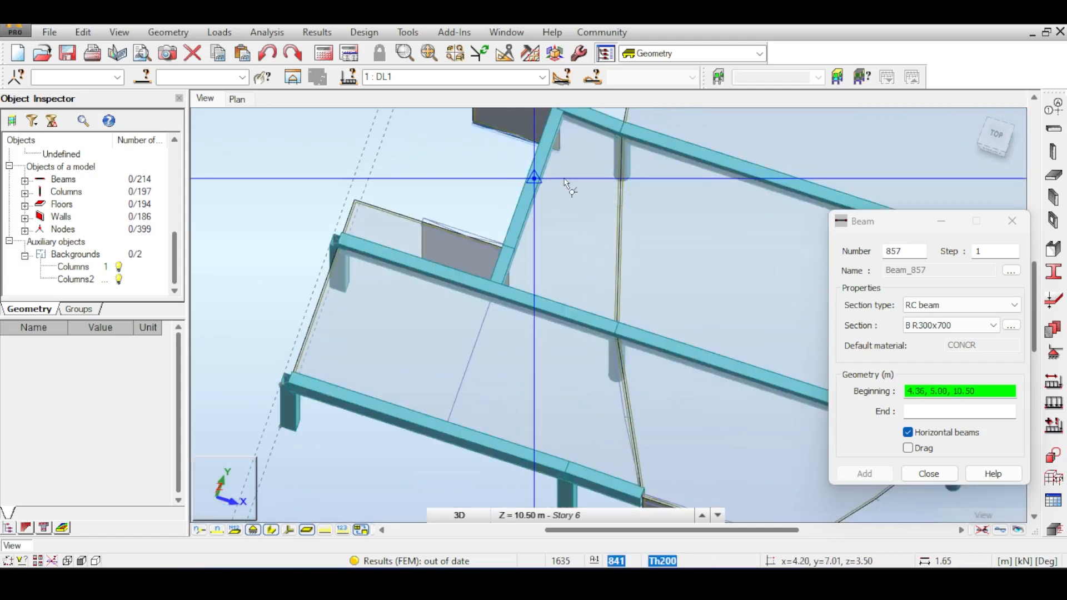
pyautogui.moveTo(479, 291); pyautogui.dragTo(448, 222, button='middle')
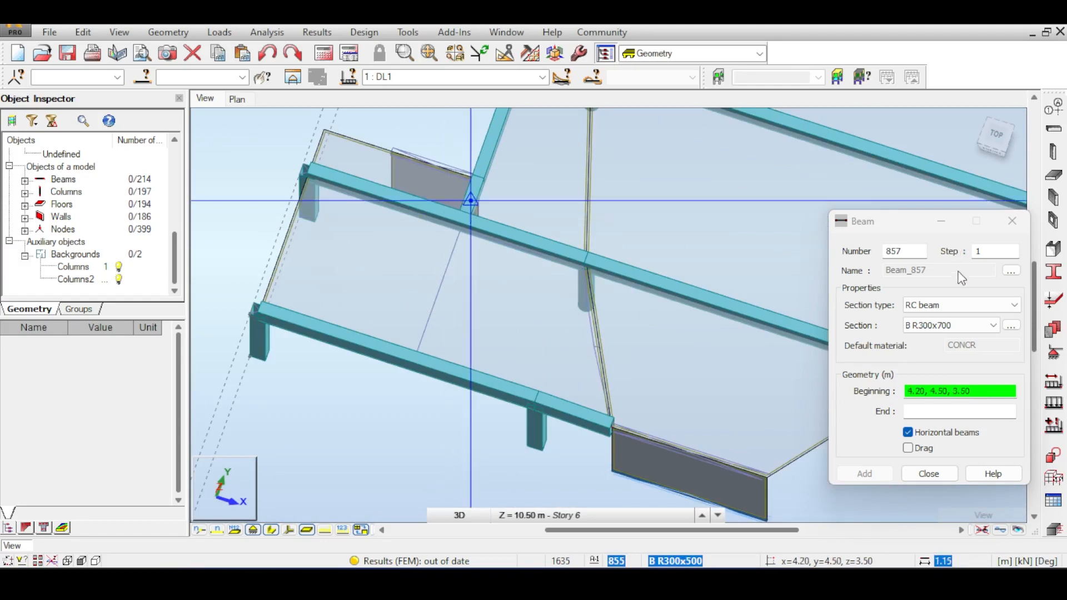
# Step: Draw a B R300x500 beam at X 4.20, Z 3.50, running from Y 0.15 to Y 3.92
pyautogui.click(945, 325)
pyautogui.click(939, 353)
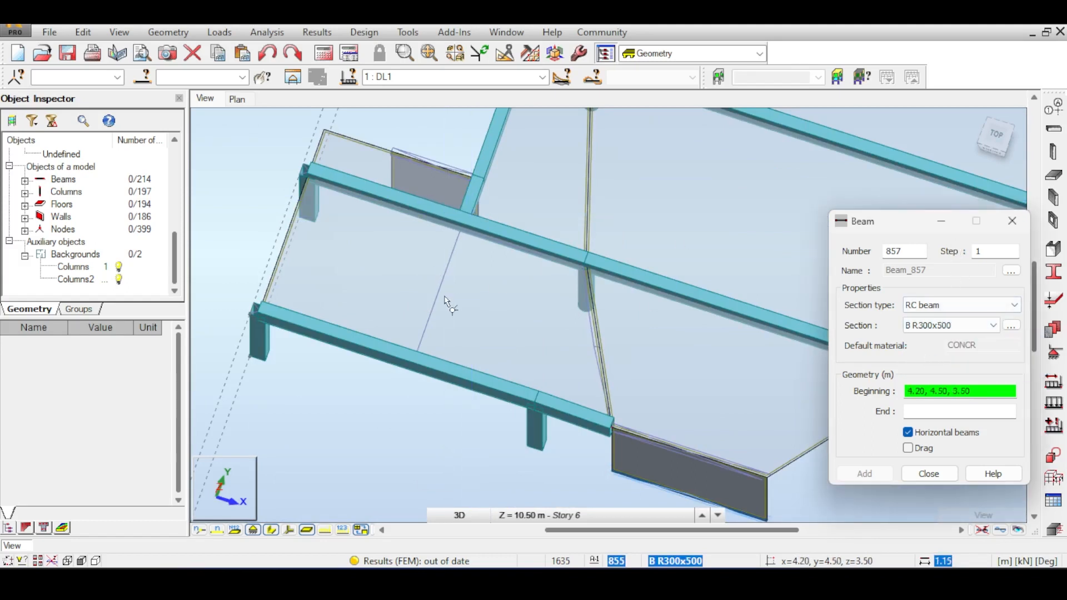
pyautogui.click(415, 362)
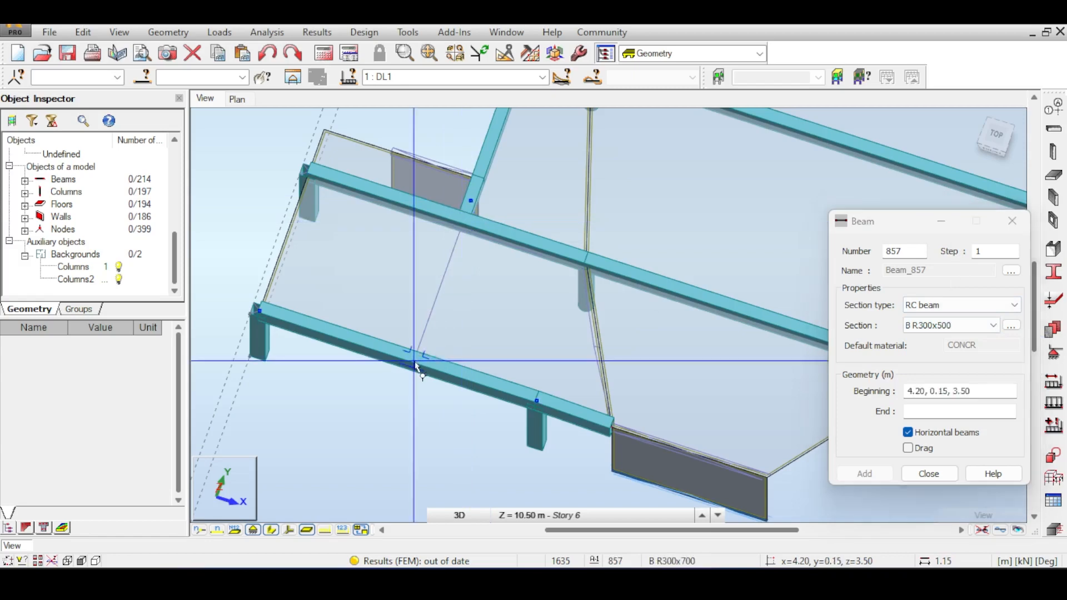
pyautogui.click(464, 225)
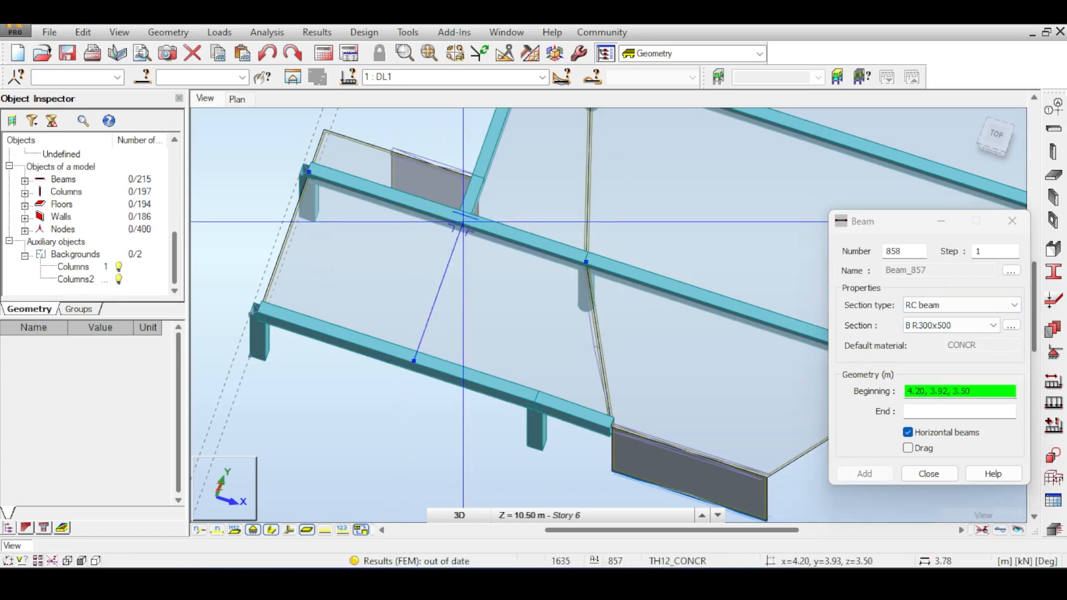
pyautogui.click(260, 316)
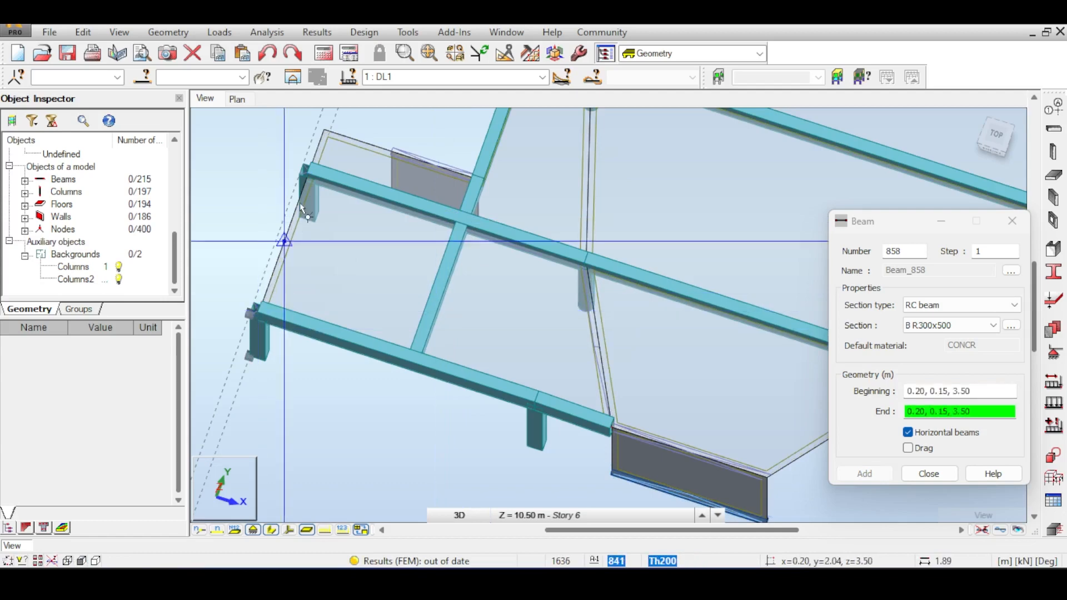
pyautogui.click(439, 291)
pyautogui.scroll(2, 547, 300)
pyautogui.scroll(-3, 548, 267)
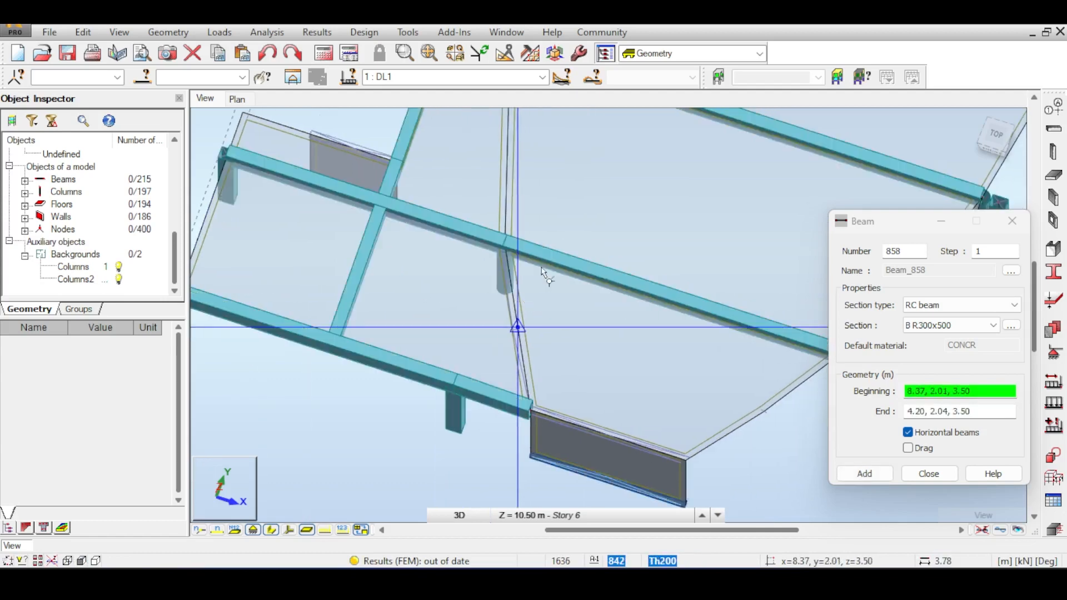
# Step: Set the new beams' section to B R300x400 and enable Drag so they are drawn as a continuous chain
pyautogui.click(945, 326)
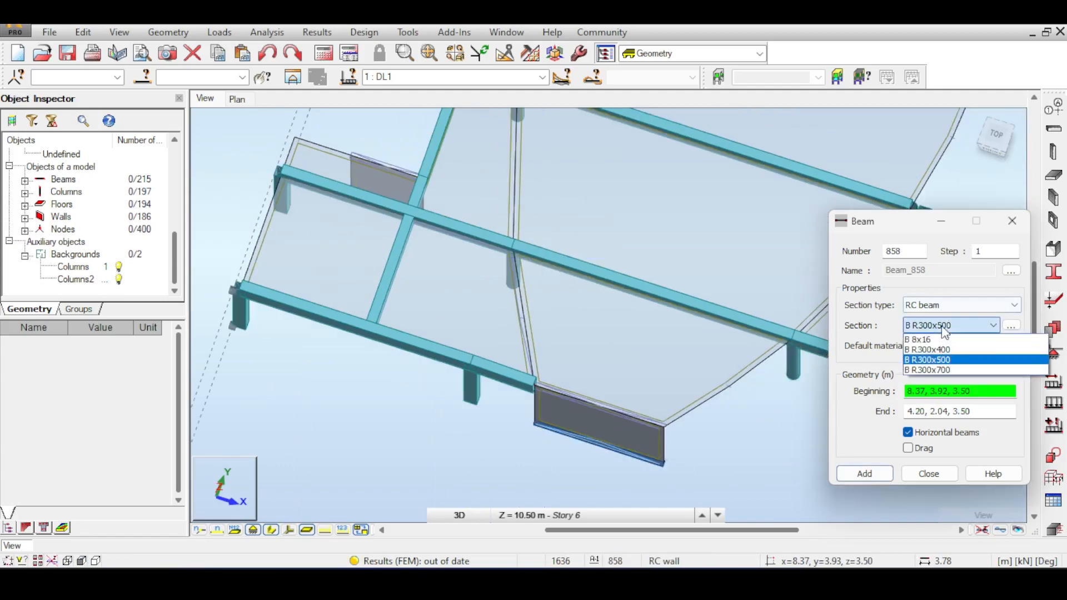
pyautogui.click(945, 350)
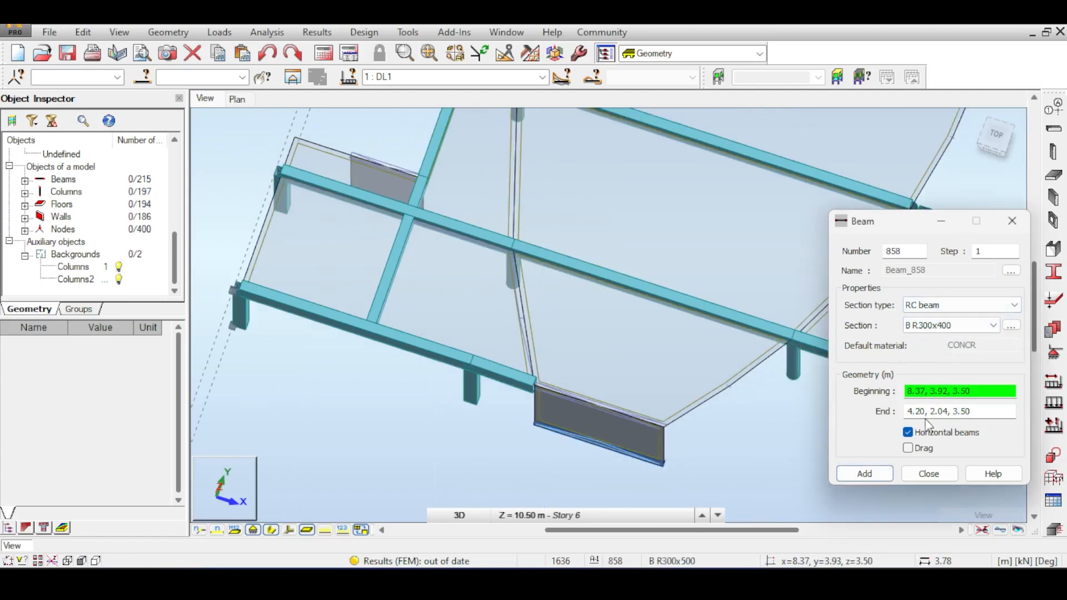
pyautogui.click(912, 449)
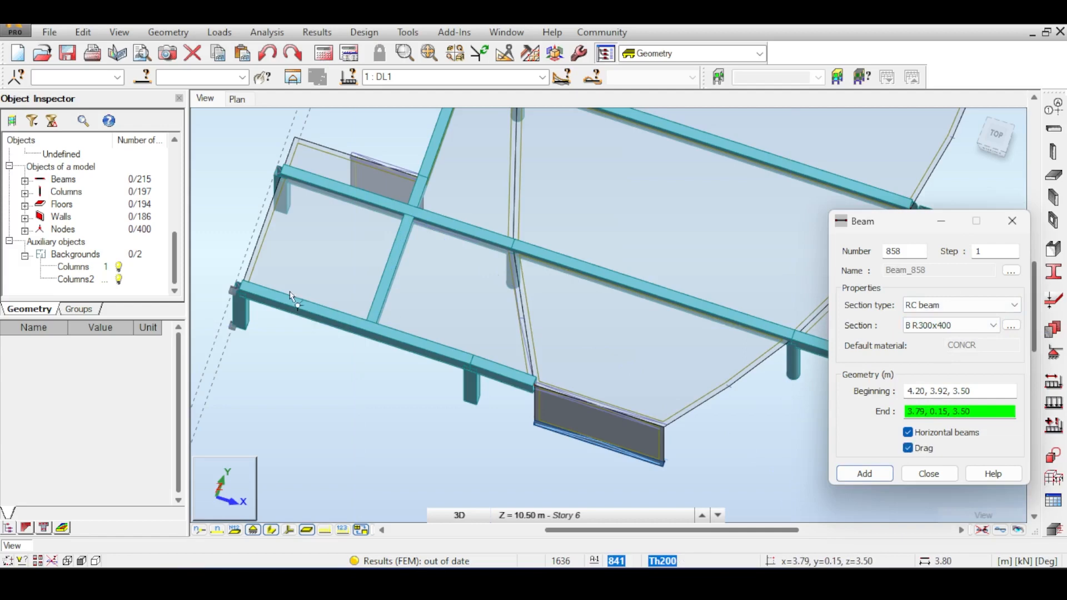
# Step: Draw B R300x400 edge beams from the short wall's end to (0.20, 5.08, 3.50), (0.20, 3.92, 3.50) and the corner column at (0.20, 0.15, 3.50)
pyautogui.click(245, 290)
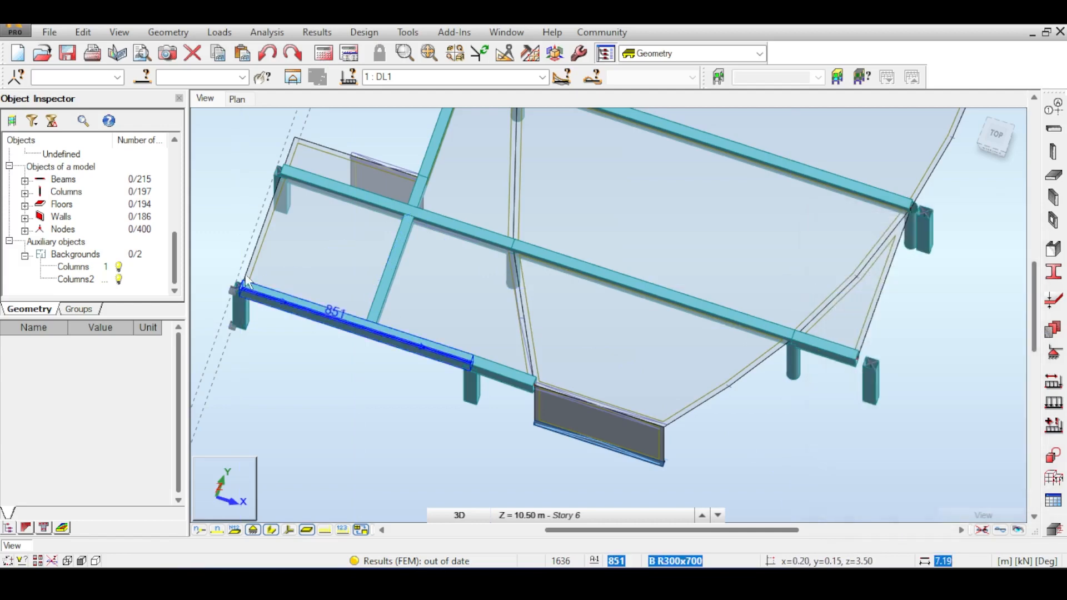
pyautogui.scroll(2, 316, 198)
pyautogui.click(317, 198)
pyautogui.scroll(2, 584, 167)
pyautogui.keyDown('shift'); pyautogui.moveTo(583, 166); pyautogui.dragTo(575, 144, button='middle'); pyautogui.keyUp('shift')
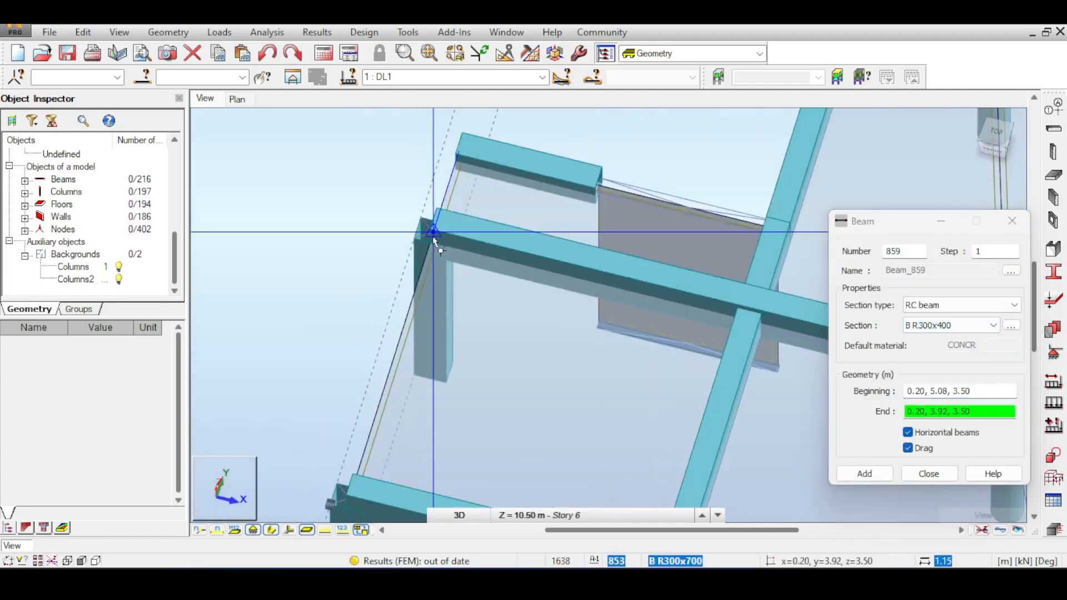
pyautogui.click(433, 232)
pyautogui.moveTo(445, 345); pyautogui.dragTo(436, 195, button='middle')
pyautogui.click(352, 336)
pyautogui.press('Escape')
# Step: Draw a B R300x400 beam along the slab's curved southeast edge from the south wall's corner to (14.79, 1.91, 3.50)
pyautogui.scroll(-4, 476, 200)
pyautogui.moveTo(667, 262); pyautogui.dragTo(467, 240, button='middle')
pyautogui.click(407, 367)
pyautogui.scroll(5, 459, 336)
pyautogui.click(457, 321)
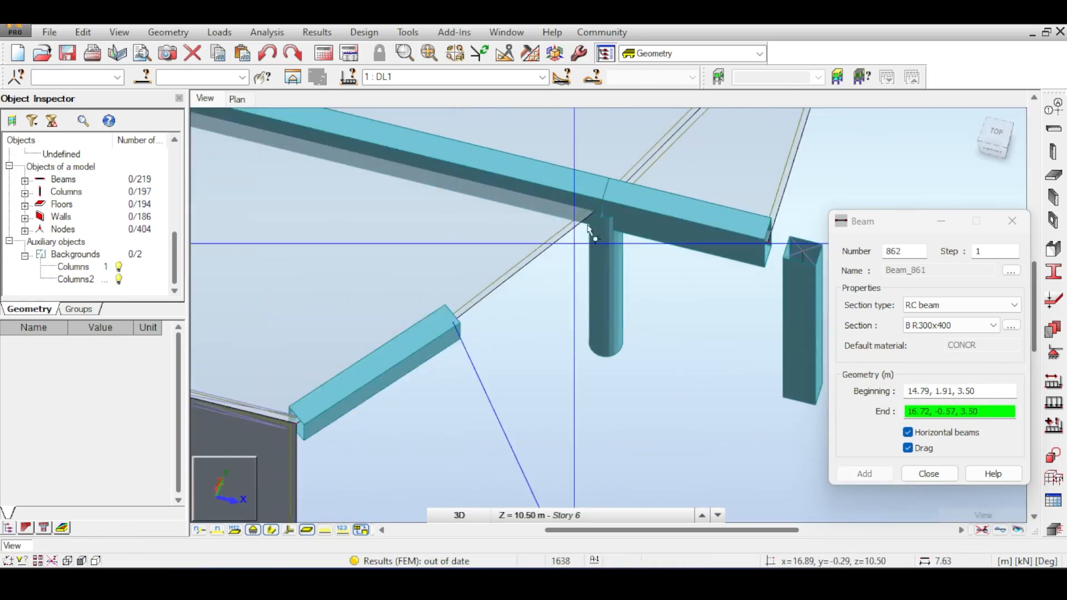
# Step: Hide the section shapes and continue the B R300x400 edge beams via (18.10, 8.85, 3.50) to (18.56, 11.29, 3.50)
pyautogui.click(271, 529)
pyautogui.click(605, 202)
pyautogui.moveTo(717, 145); pyautogui.dragTo(499, 474, button='middle')
pyautogui.click(556, 302)
pyautogui.click(681, 137)
pyautogui.click(548, 300)
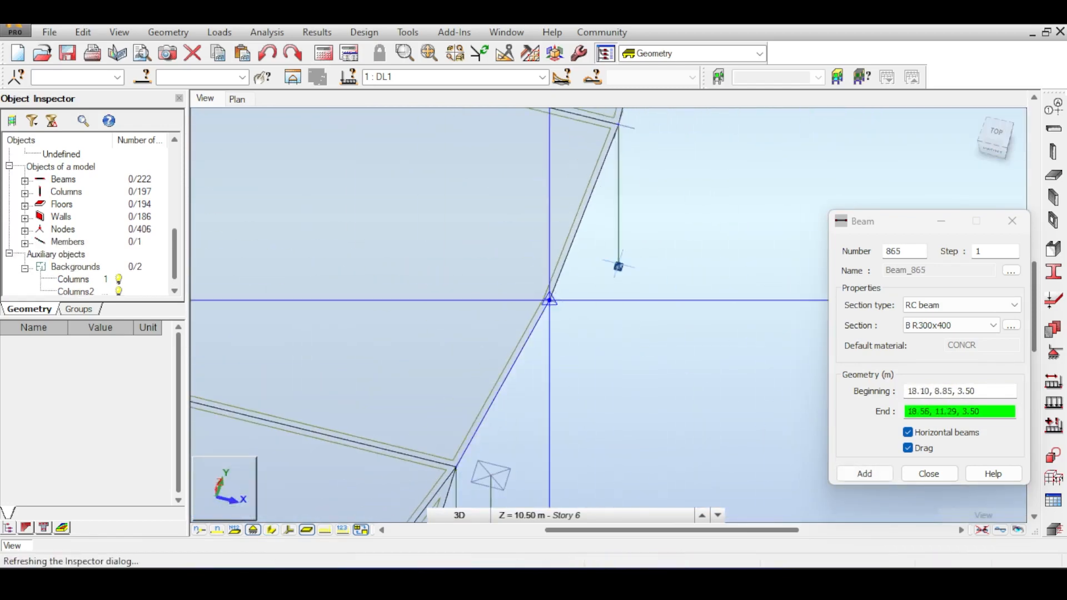
# Step: Continue the B R300x400 beams north along the curved east edge, through (17.65, 19.51, 3.50) to (17.27, 21.23, 3.50)
pyautogui.click(601, 231)
pyautogui.moveTo(667, 139); pyautogui.dragTo(602, 365, button='middle')
pyautogui.click(576, 274)
pyautogui.moveTo(702, 172); pyautogui.dragTo(709, 281, button='middle')
pyautogui.click(603, 197)
pyautogui.moveTo(704, 239); pyautogui.dragTo(706, 378, button='middle')
pyautogui.click(602, 206)
pyautogui.moveTo(689, 161); pyautogui.dragTo(698, 359, button='middle')
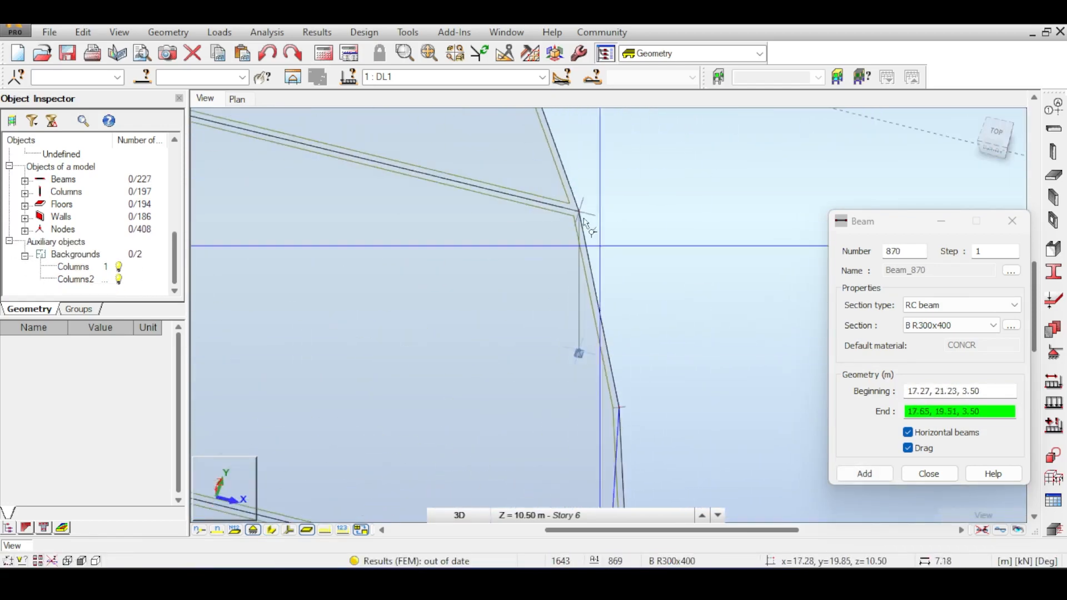
# Step: Complete the B R300x400 beams on the curved east edge up to the corner of the north wall
pyautogui.click(579, 207)
pyautogui.moveTo(639, 161); pyautogui.dragTo(715, 385, button='middle')
pyautogui.click(593, 261)
pyautogui.moveTo(639, 195); pyautogui.dragTo(708, 275, button='middle')
pyautogui.click(588, 183)
pyautogui.moveTo(517, 186); pyautogui.dragTo(650, 228, button='middle')
# Step: Draw B R300x400 beams along the curved west edge from the north wall through (7.39, 23.62, 3.50) to the column at (5.85, 8.85, 3.50)
pyautogui.click(411, 340)
pyautogui.moveTo(411, 340); pyautogui.dragTo(422, 255, button='middle')
pyautogui.click(366, 354)
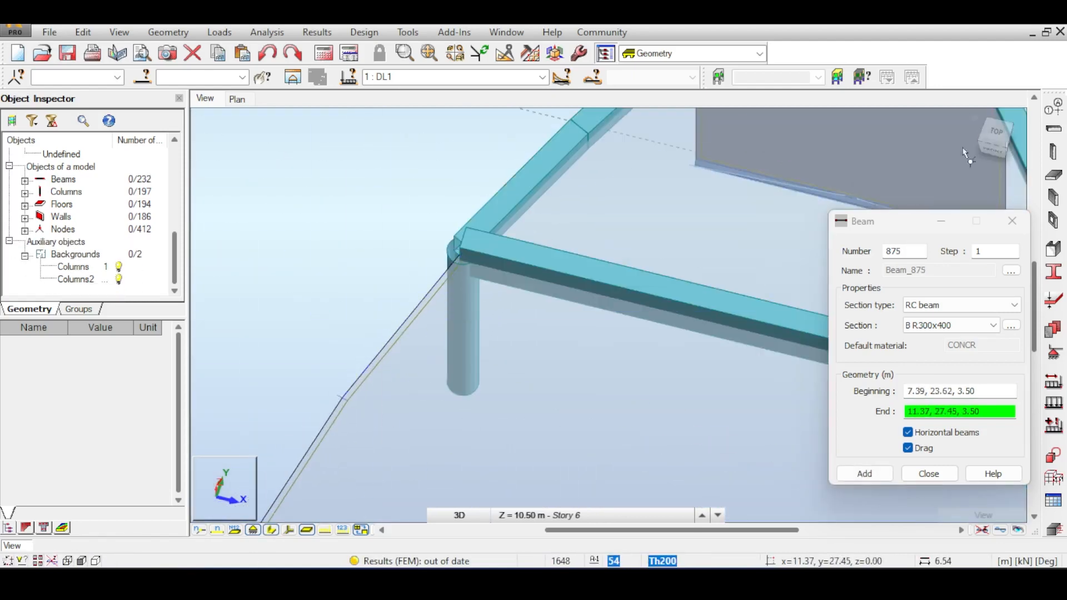
pyautogui.click(500, 278)
pyautogui.moveTo(366, 354); pyautogui.dragTo(523, 315, button='middle')
pyautogui.click(569, 319)
pyautogui.click(506, 271)
pyautogui.click(469, 397)
pyautogui.click(352, 369)
pyautogui.click(431, 222)
pyautogui.click(523, 315)
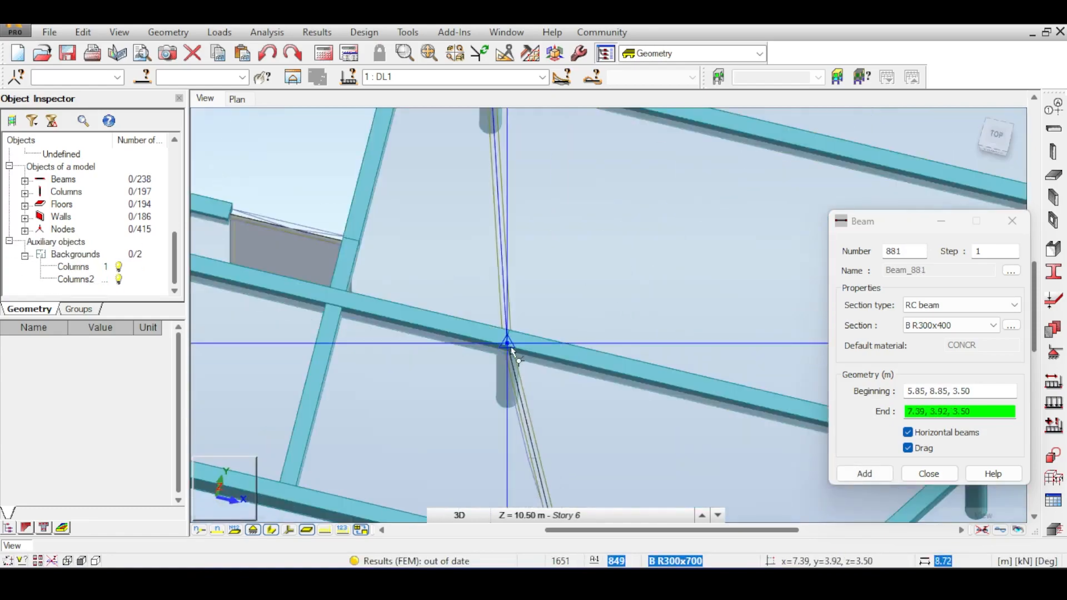
# Step: Draw B R300x400 beams from (5.85, 8.85, 3.50) through the round column at (7.39, 3.92, 3.50) to the south wall's corner
pyautogui.moveTo(508, 350); pyautogui.dragTo(639, 234, button='middle')
pyautogui.click(500, 369)
pyautogui.press('Escape')
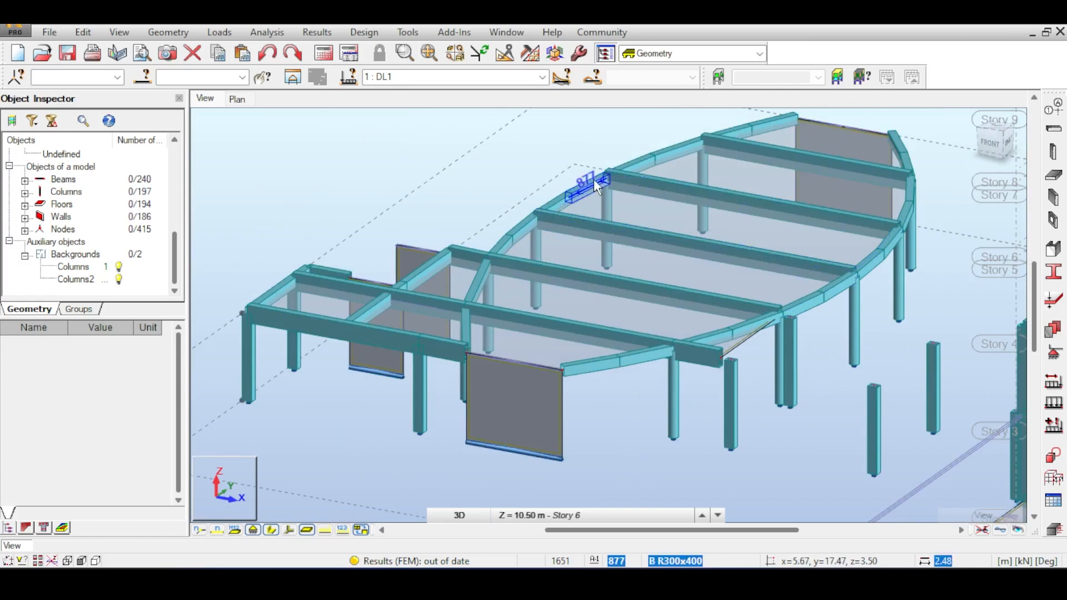
# Step: Review the slab's beam layout in 3D and start a new line after point 9 in the note of postponed points
pyautogui.moveTo(594, 179); pyautogui.dragTo(593, 229, button='middle')
pyautogui.moveTo(971, 147); pyautogui.dragTo(970, 177)
pyautogui.moveTo(822, 186); pyautogui.dragTo(841, 105, button='middle')
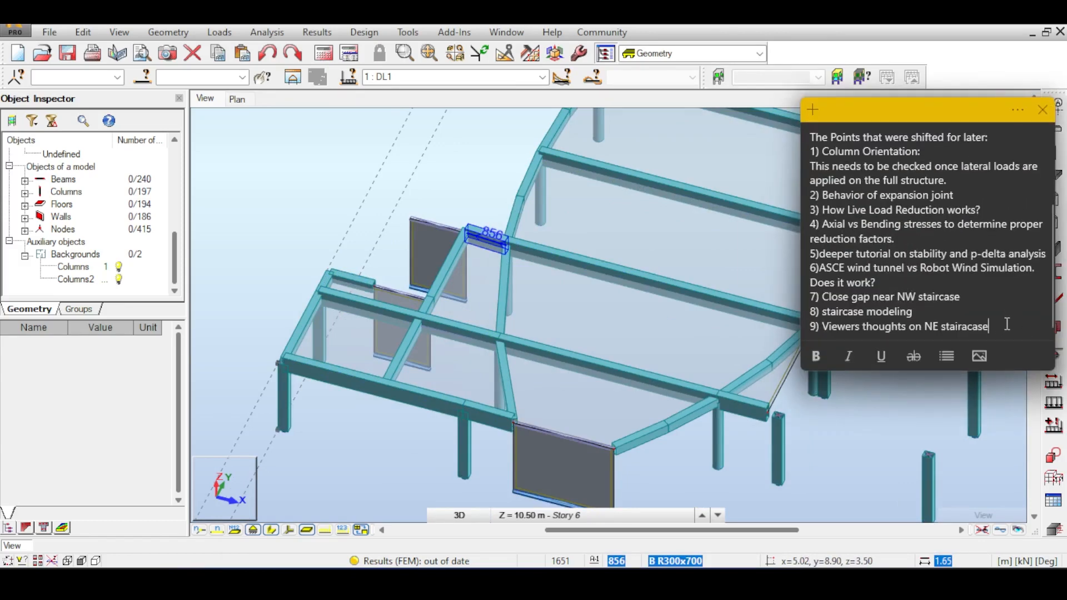
pyautogui.press('Return')
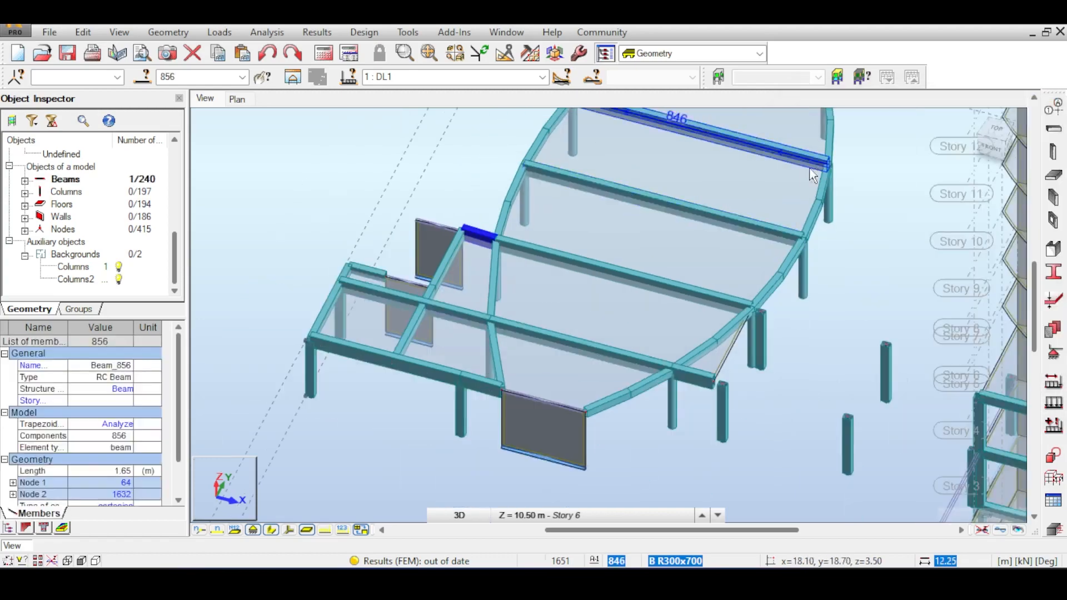
# Step: Switch to the finacniero drawing in AutoCAD and examine the low building's floor levels and sloping roof in the section
pyautogui.scroll(3, 768, 270)
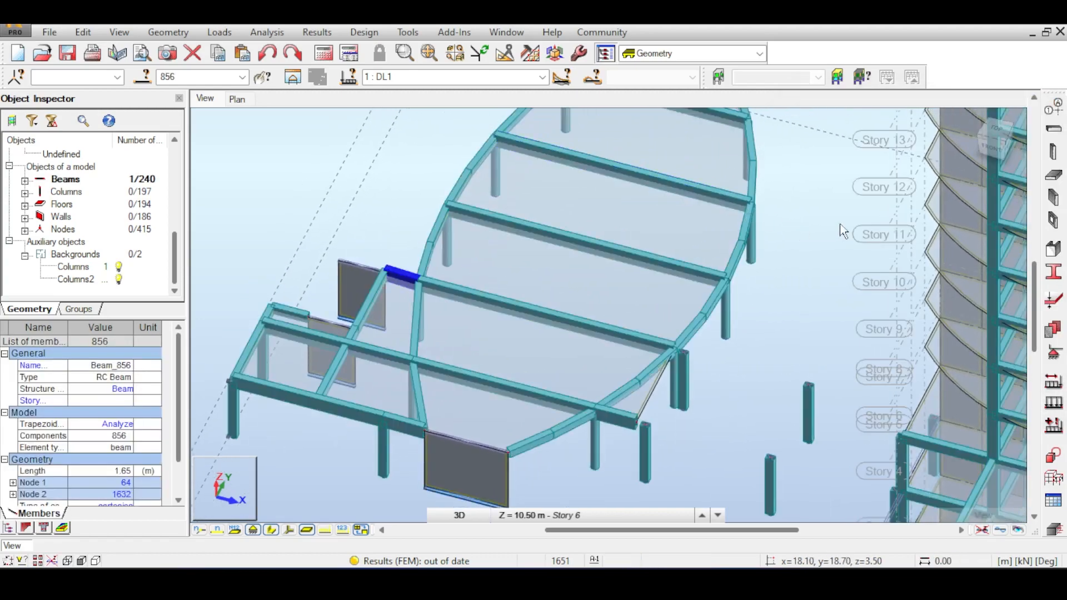
pyautogui.scroll(-3, 789, 255)
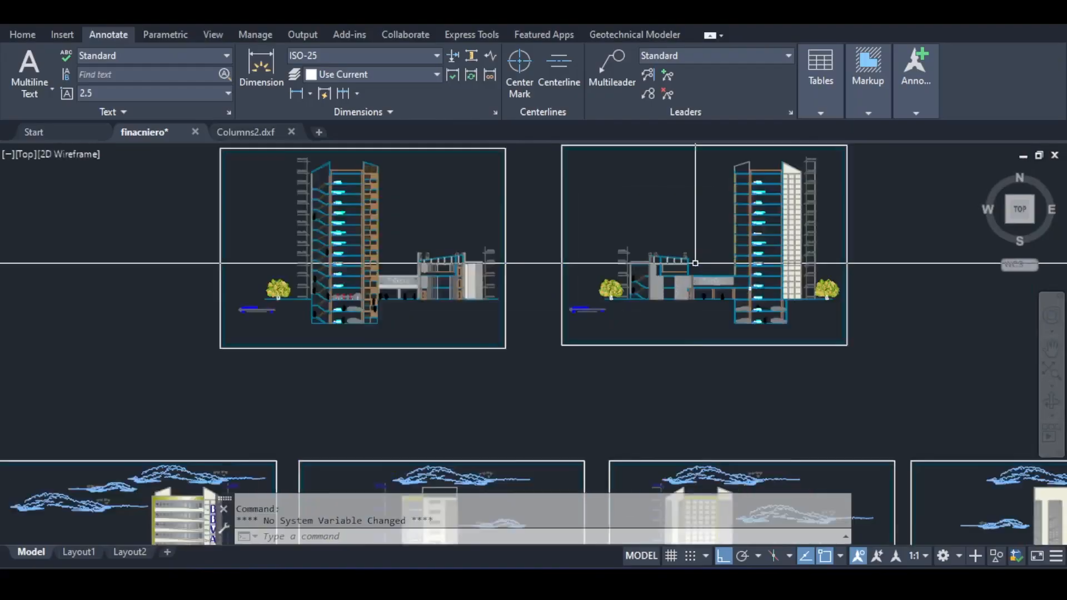
pyautogui.scroll(5, 688, 290)
pyautogui.scroll(3, 688, 290)
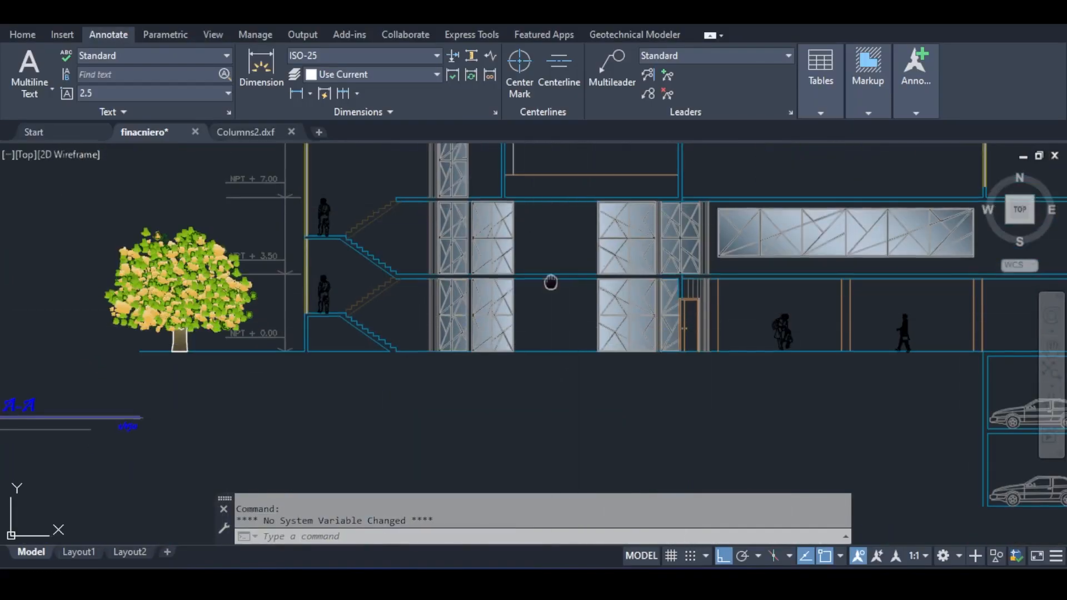
pyautogui.moveTo(552, 282); pyautogui.dragTo(541, 395, button='middle')
pyautogui.moveTo(568, 242)
pyautogui.mouseDown(button='middle')
pyautogui.moveTo(425, 225)
pyautogui.moveTo(528, 246)
pyautogui.moveTo(531, 211)
pyautogui.mouseUp(button='middle')
pyautogui.scroll(2, 437, 228)
pyautogui.scroll(-4, 529, 245)
pyautogui.scroll(4, 268, 204)
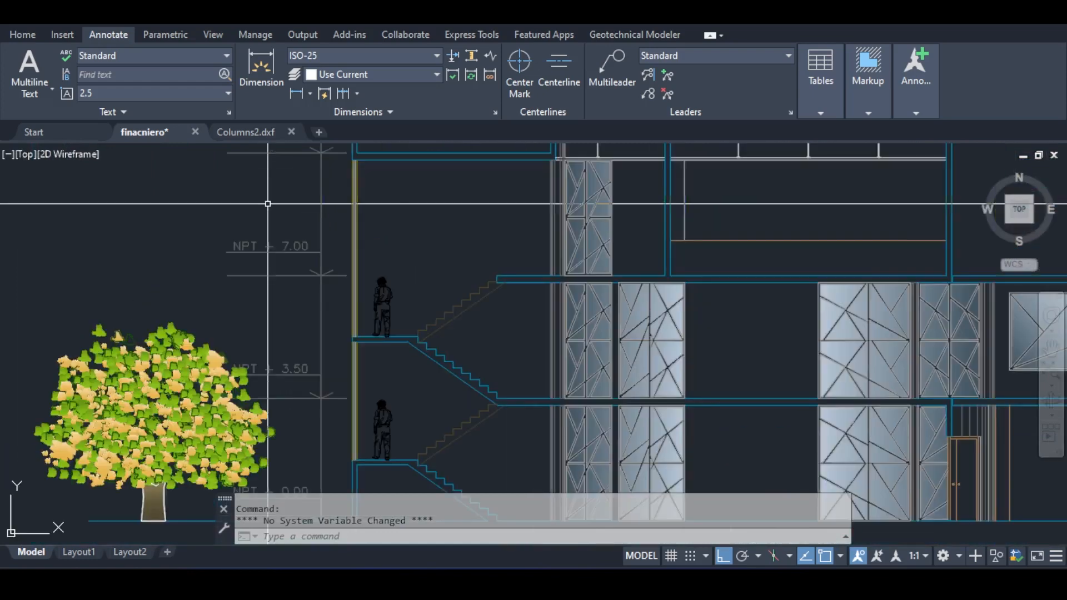
pyautogui.moveTo(267, 204); pyautogui.dragTo(277, 311, button='middle')
pyautogui.moveTo(295, 234); pyautogui.dragTo(299, 287, button='middle')
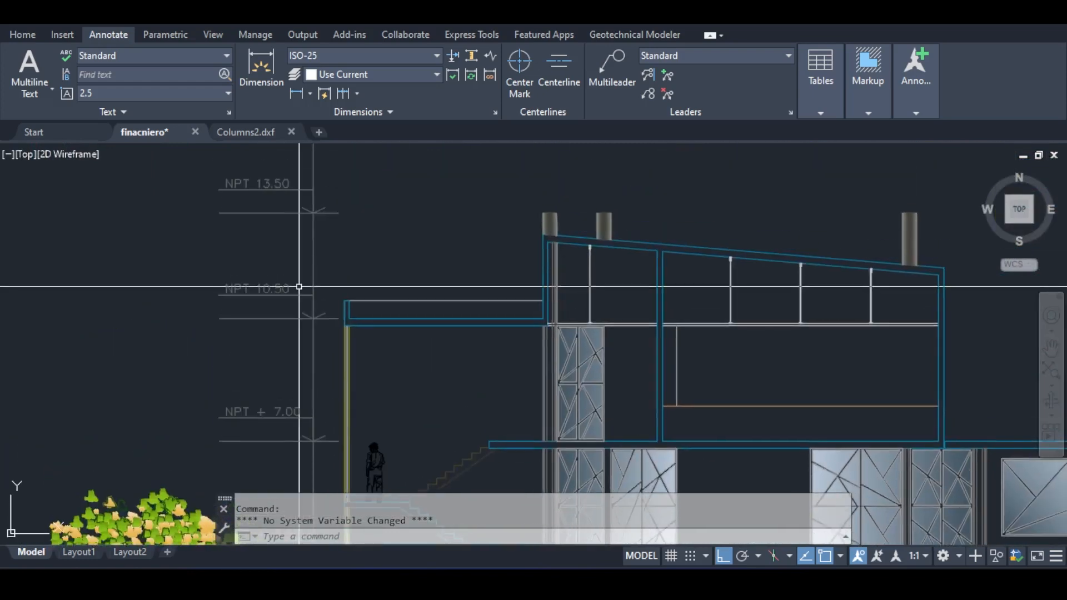
pyautogui.scroll(-2, 371, 368)
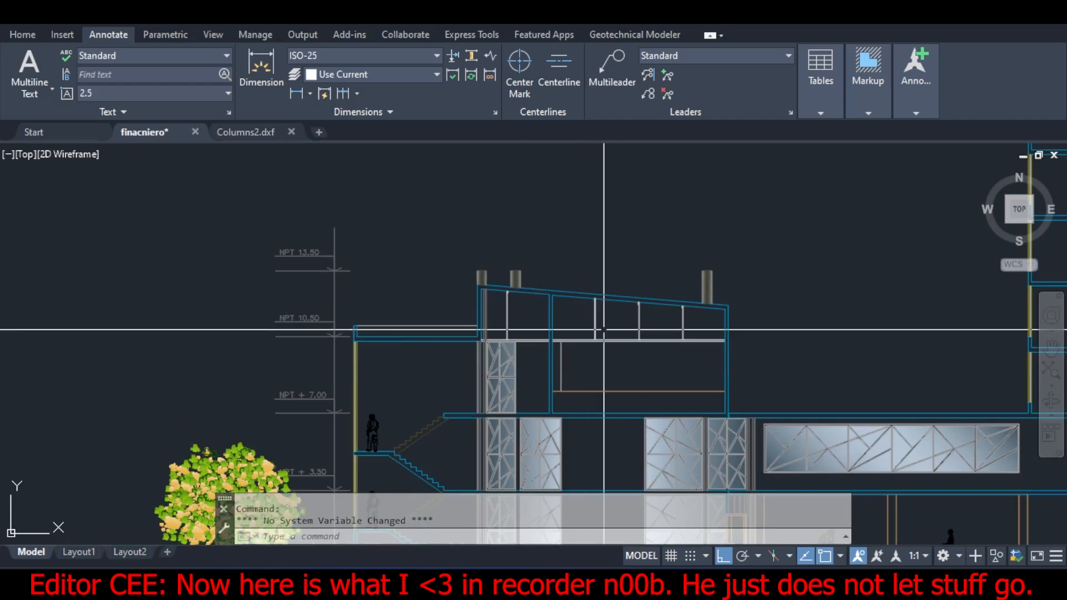
pyautogui.scroll(-6, 603, 329)
pyautogui.scroll(4, 599, 329)
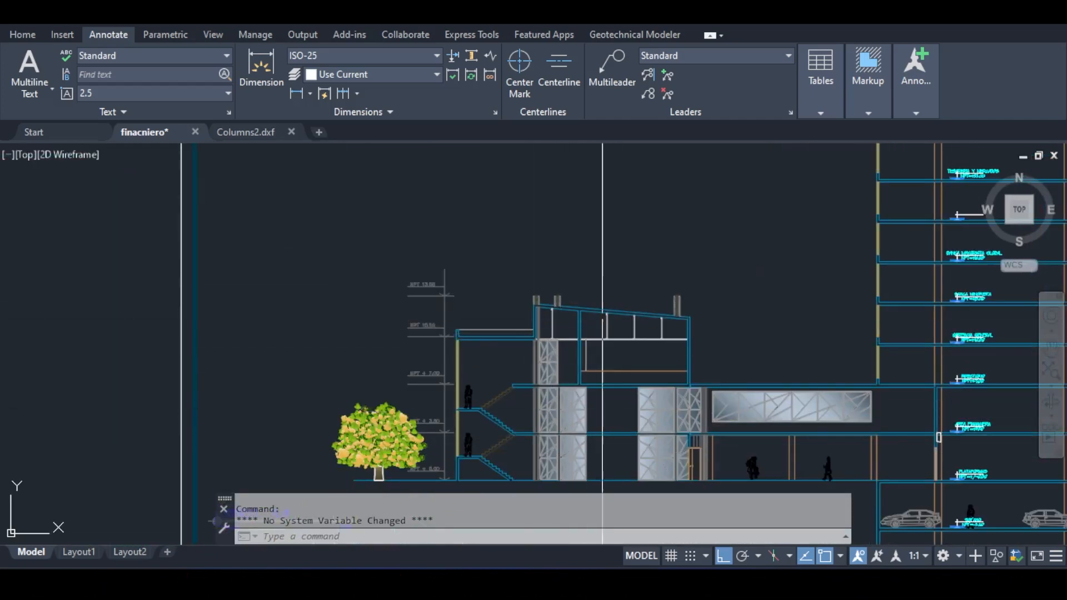
# Step: Compare the architectural floor plans level by level, from the ground floor to the typical upper floors
pyautogui.scroll(-5, 604, 318)
pyautogui.scroll(-5, 605, 318)
pyautogui.moveTo(909, 305); pyautogui.dragTo(848, 191, button='middle')
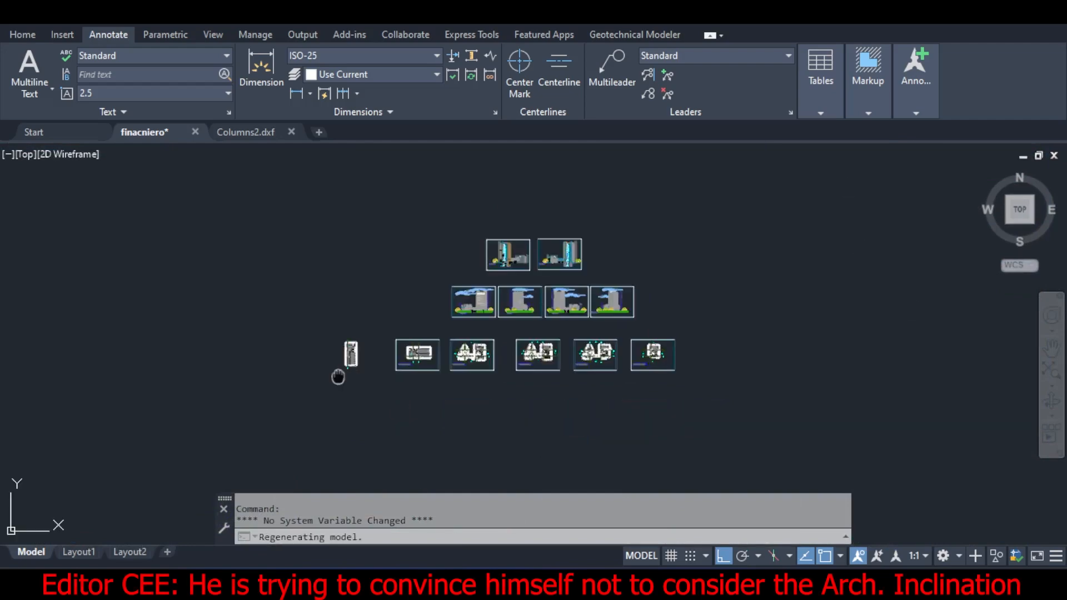
pyautogui.scroll(2, 439, 395)
pyautogui.scroll(2, 457, 334)
pyautogui.scroll(6, 457, 333)
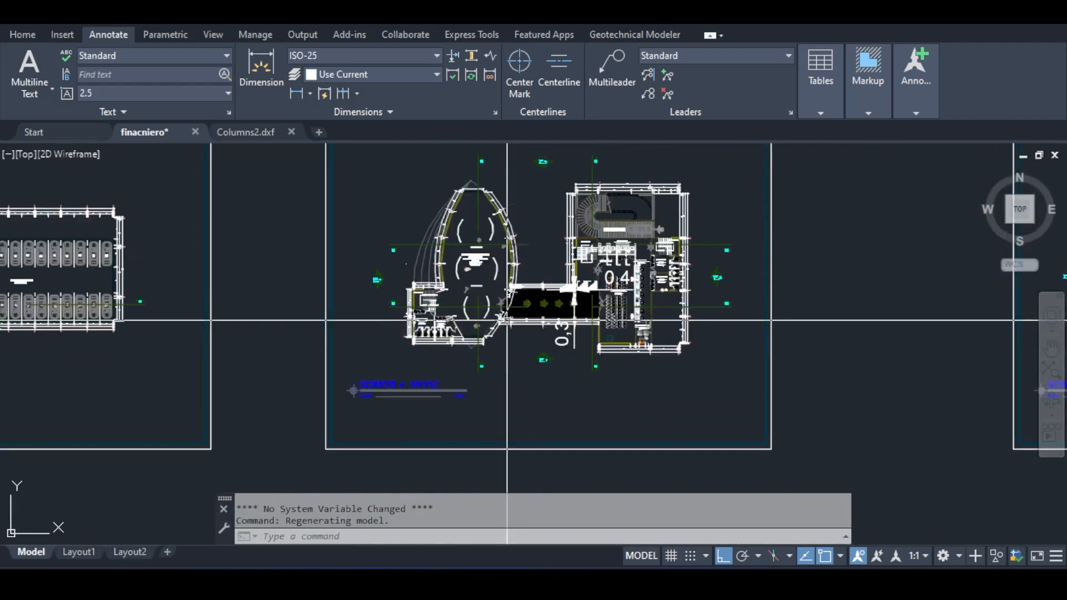
pyautogui.scroll(3, 452, 331)
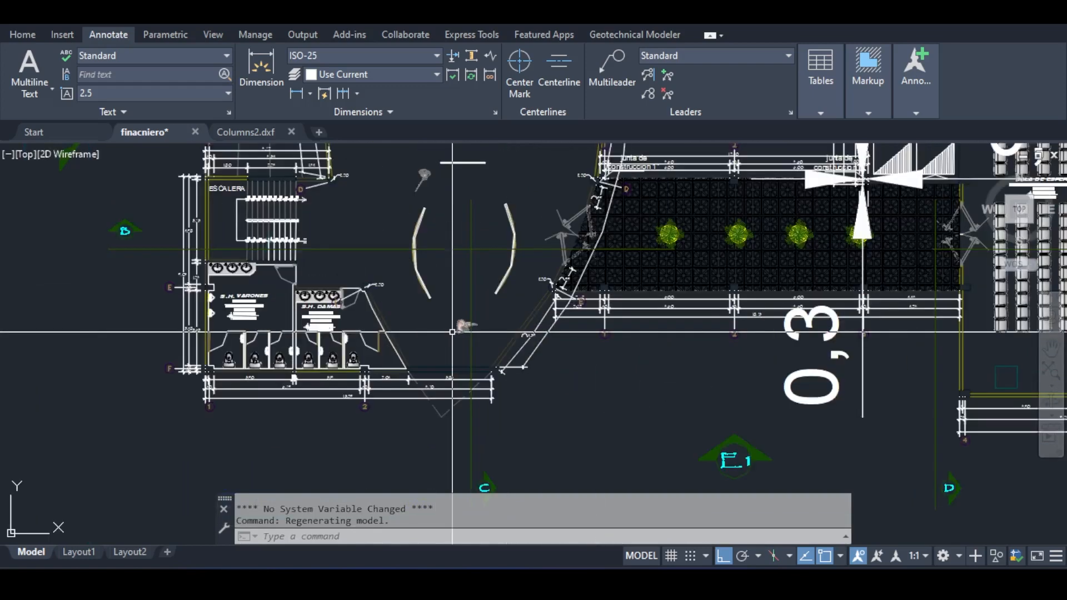
pyautogui.scroll(-3, 457, 328)
pyautogui.moveTo(866, 313); pyautogui.dragTo(295, 373, button='middle')
pyautogui.moveTo(561, 377); pyautogui.dragTo(107, 331, button='middle')
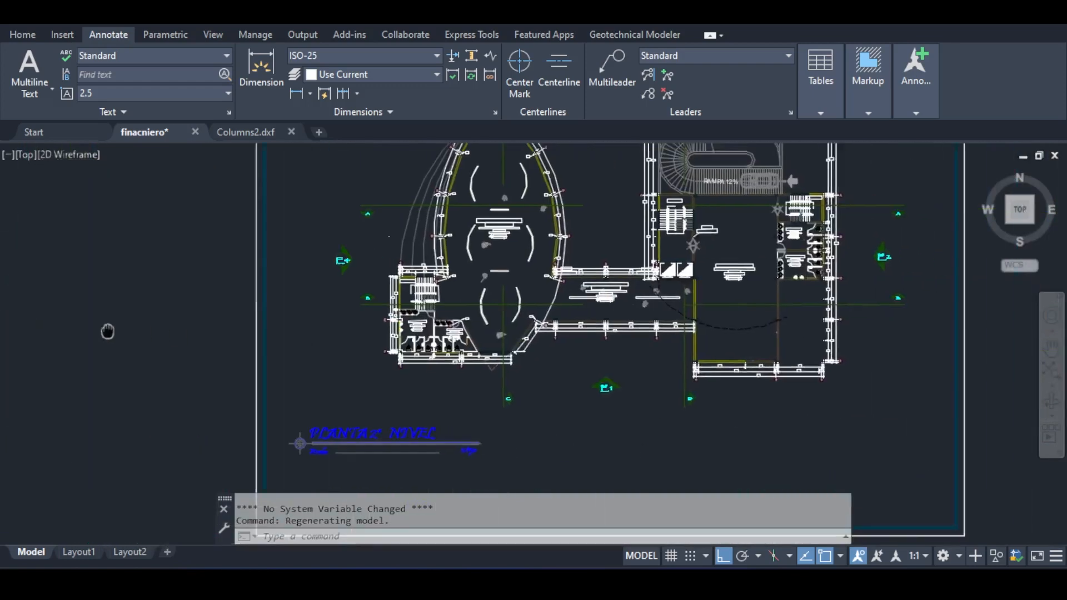
pyautogui.moveTo(578, 291); pyautogui.dragTo(182, 294, button='middle')
pyautogui.moveTo(639, 375); pyautogui.dragTo(100, 374, button='middle')
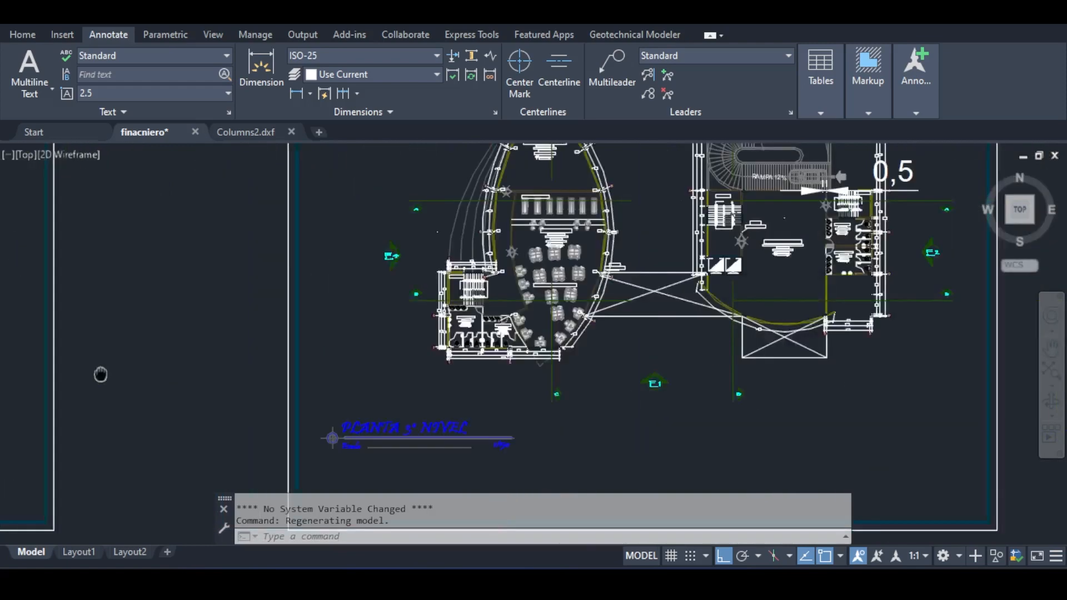
pyautogui.moveTo(557, 287); pyautogui.dragTo(183, 285, button='middle')
pyautogui.moveTo(722, 292); pyautogui.dragTo(158, 307, button='middle')
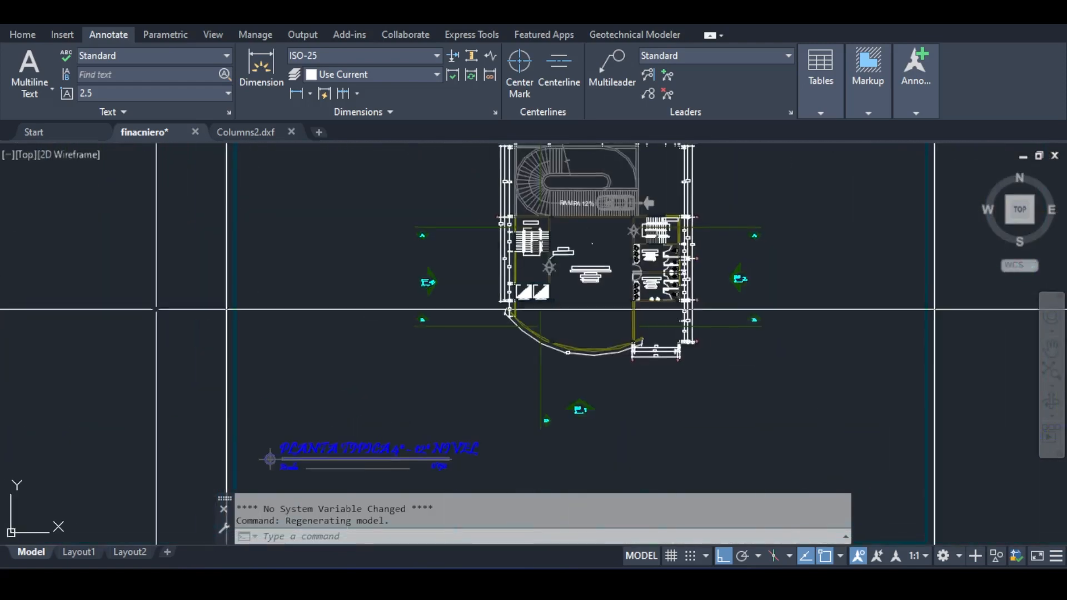
# Step: Examine the roof inclination of the Museo Minero building in the architectural elevations
pyautogui.scroll(-2, 555, 318)
pyautogui.scroll(-6, 331, 241)
pyautogui.moveTo(332, 241); pyautogui.dragTo(615, 428, button='middle')
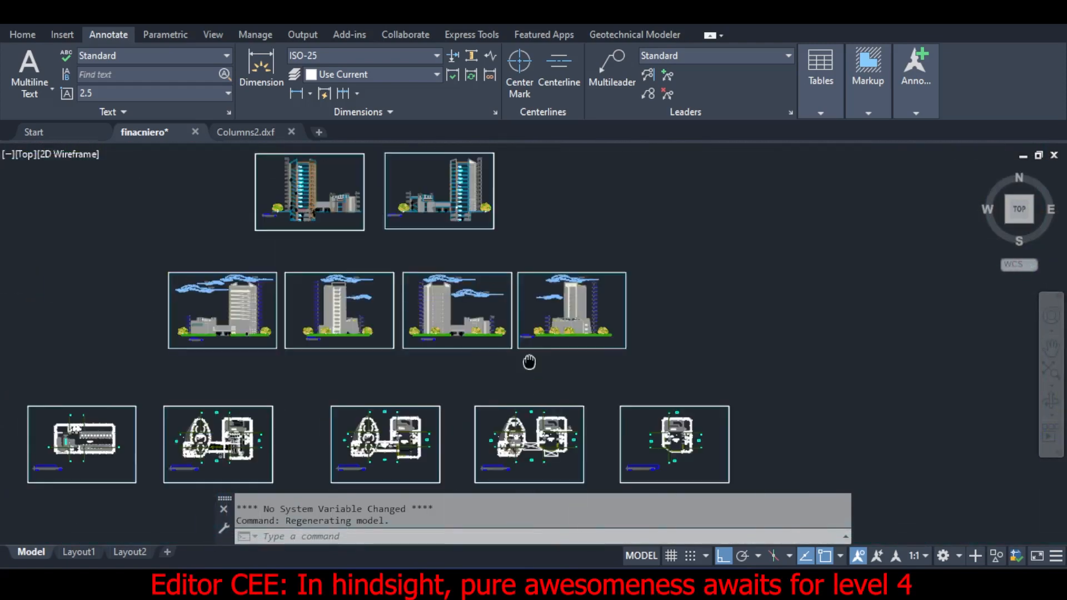
pyautogui.moveTo(219, 313); pyautogui.dragTo(312, 360, button='middle')
pyautogui.scroll(6, 324, 351)
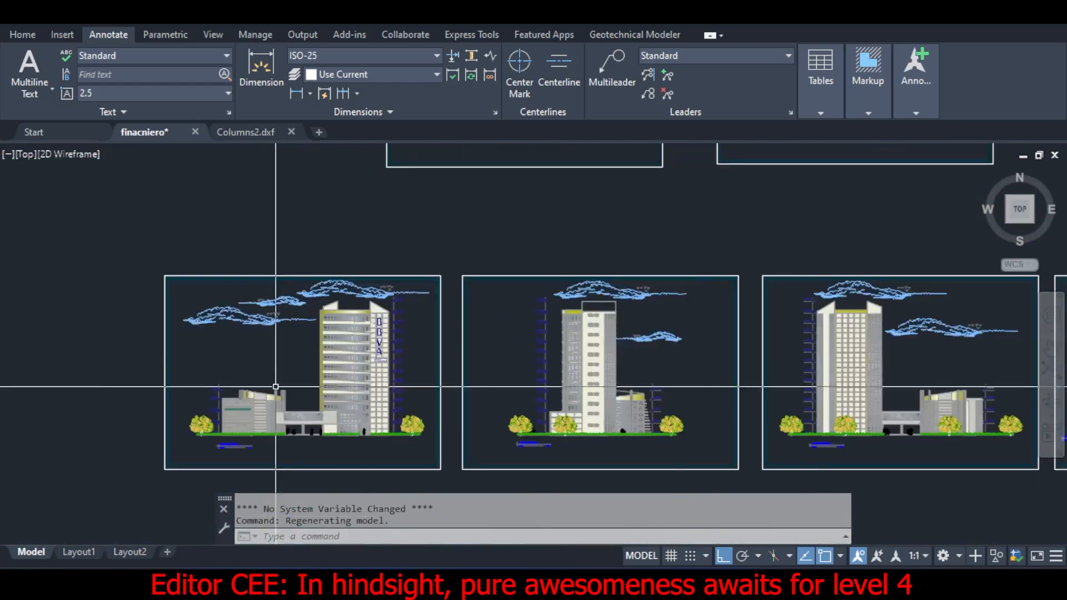
pyautogui.scroll(3, 371, 373)
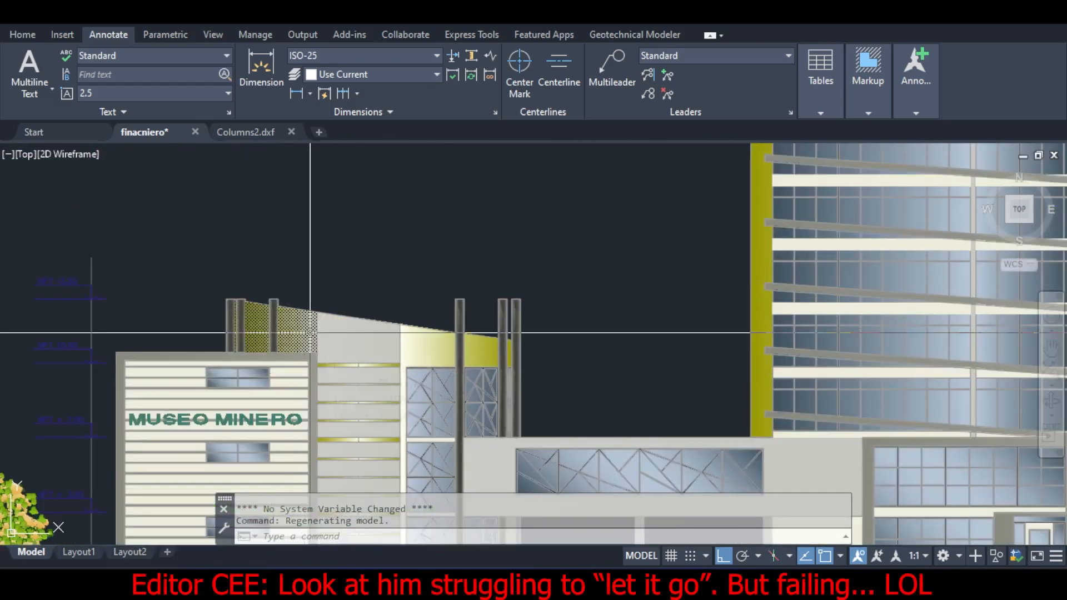
pyautogui.scroll(-6, 310, 332)
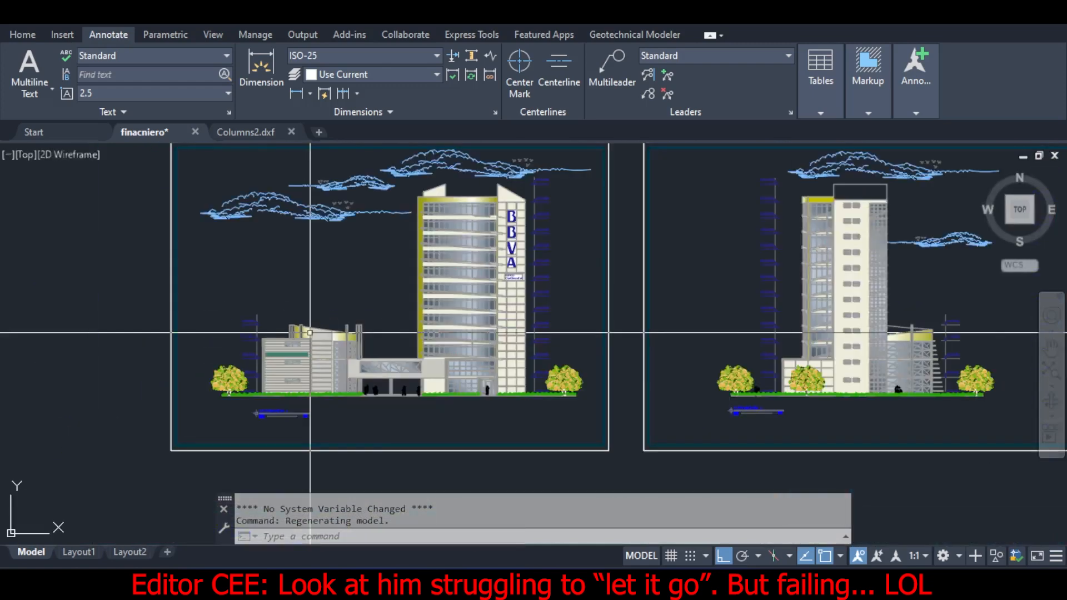
# Step: Compare the Museo Minero elevation with the other elevations and floor plans, examining the low building's levels and sloping roof
pyautogui.scroll(-2, 310, 332)
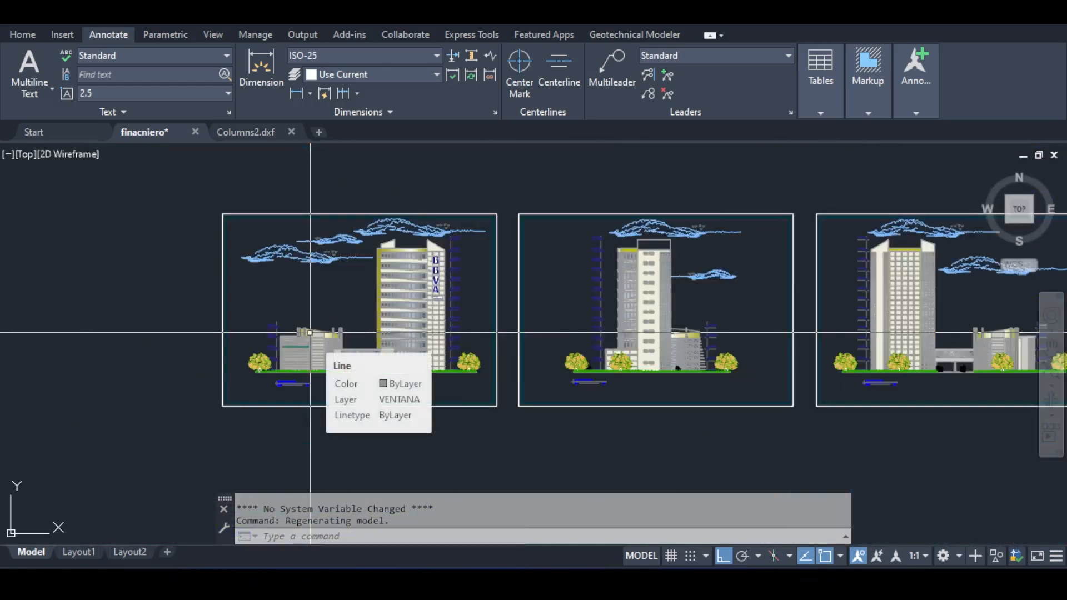
pyautogui.scroll(-4, 310, 333)
pyautogui.moveTo(455, 398)
pyautogui.mouseDown(button='middle')
pyautogui.moveTo(543, 250)
pyautogui.moveTo(595, 259)
pyautogui.mouseUp(button='middle')
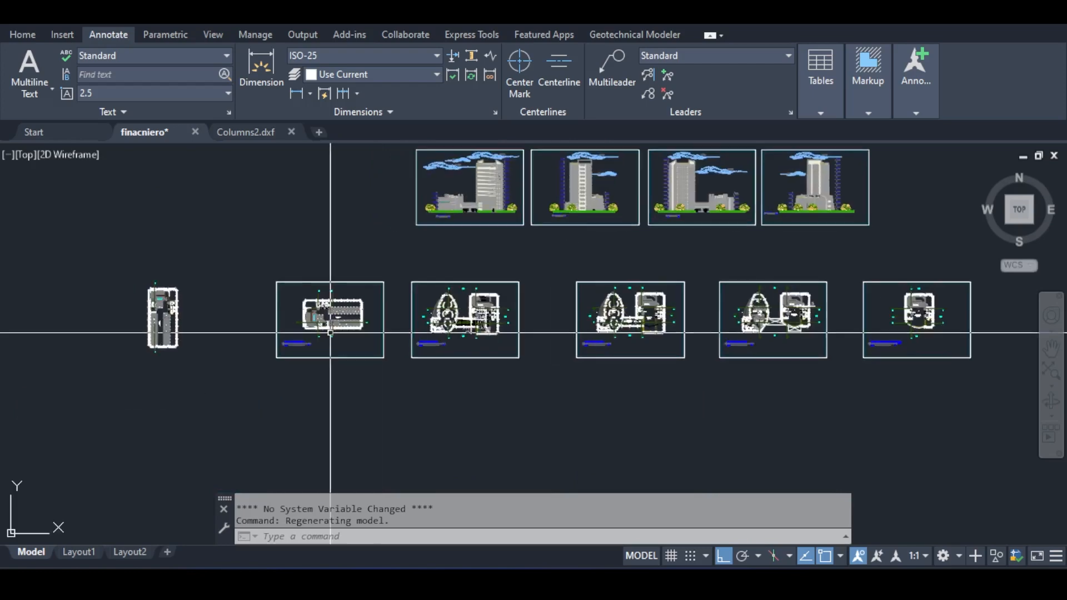
pyautogui.scroll(4, 457, 201)
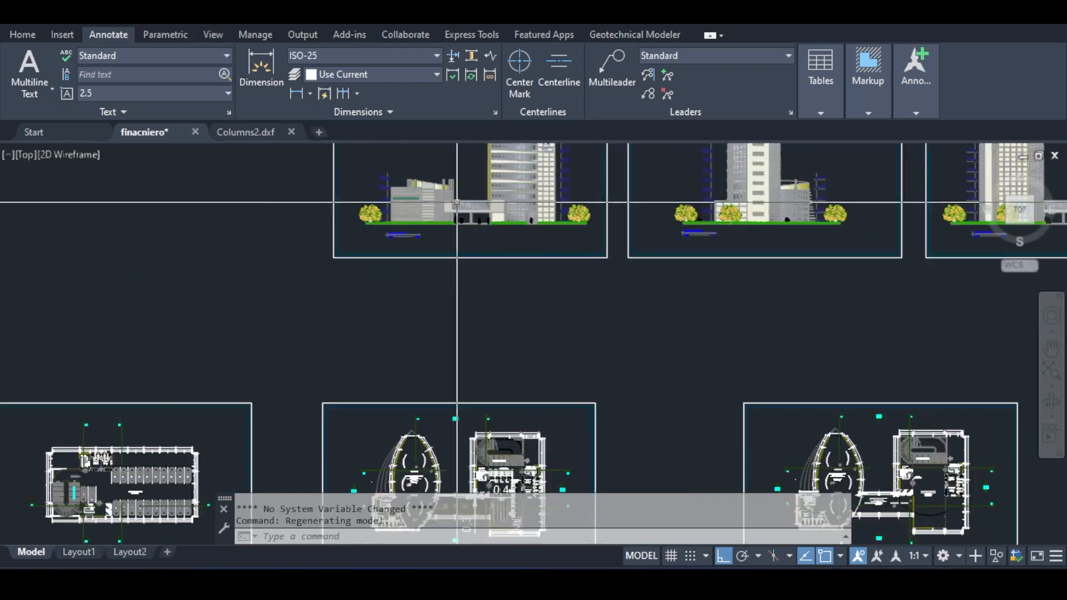
pyautogui.scroll(4, 457, 202)
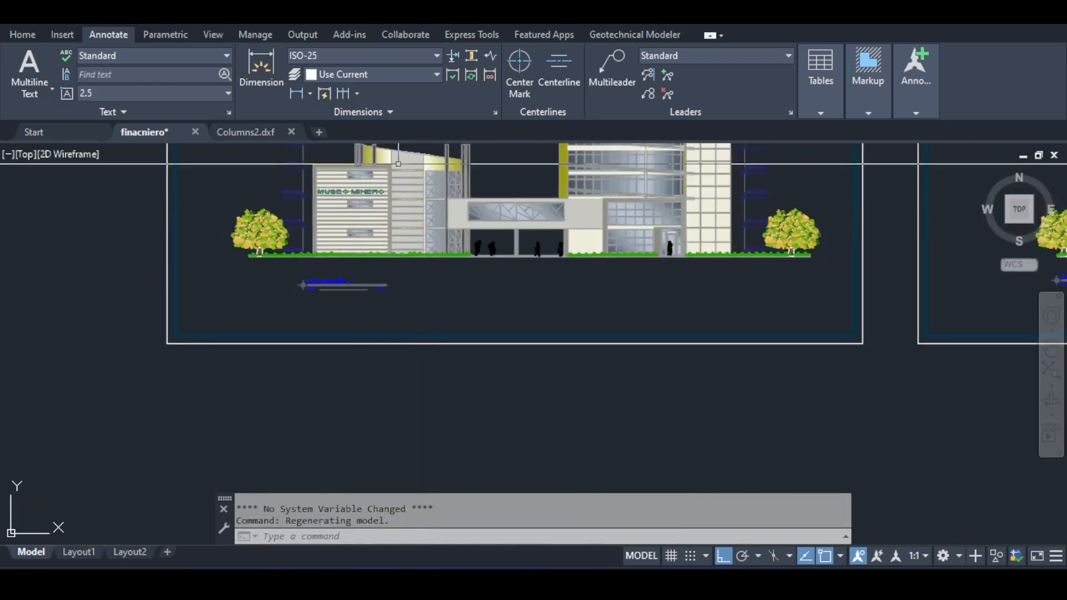
pyautogui.scroll(4, 324, 174)
pyautogui.moveTo(387, 147); pyautogui.dragTo(382, 269, button='middle')
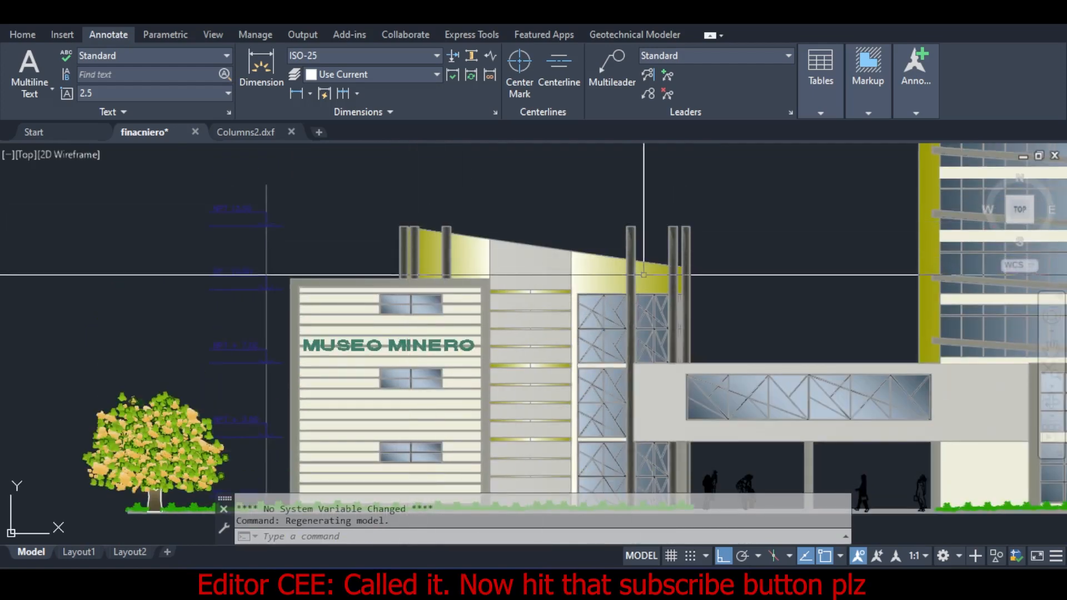
pyautogui.scroll(-5, 938, 271)
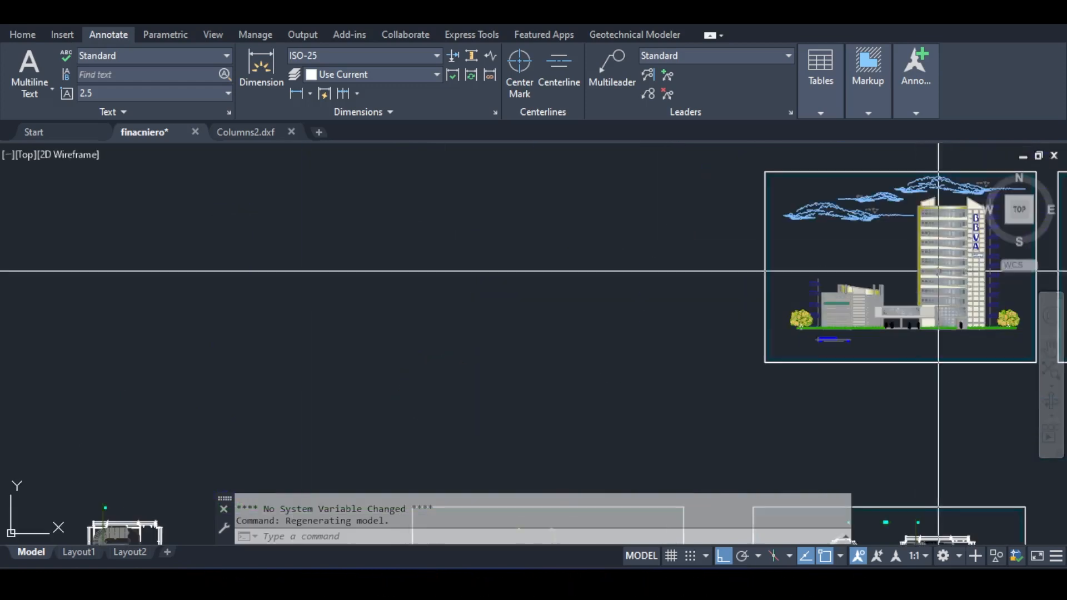
pyautogui.moveTo(938, 271)
pyautogui.mouseDown(button='middle')
pyautogui.moveTo(560, 288)
pyautogui.moveTo(546, 273)
pyautogui.mouseUp(button='middle')
pyautogui.scroll(4, 501, 325)
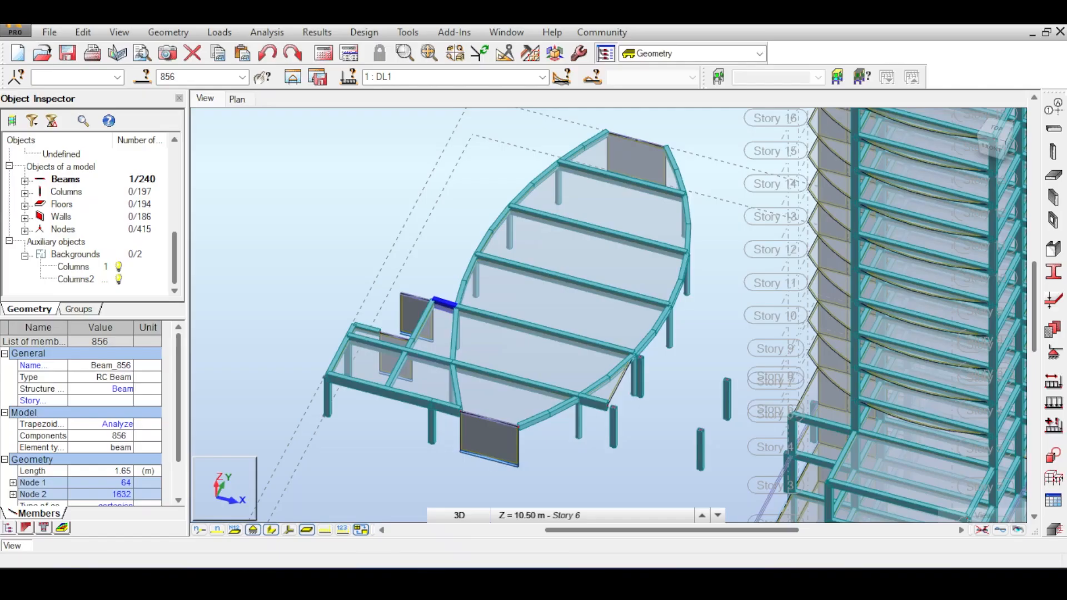
# Step: Switch to the Robot model and copy the low building's whole storey upward with translation vector 0,0,3.5 and 2 repetitions
pyautogui.scroll(-1, 439, 299)
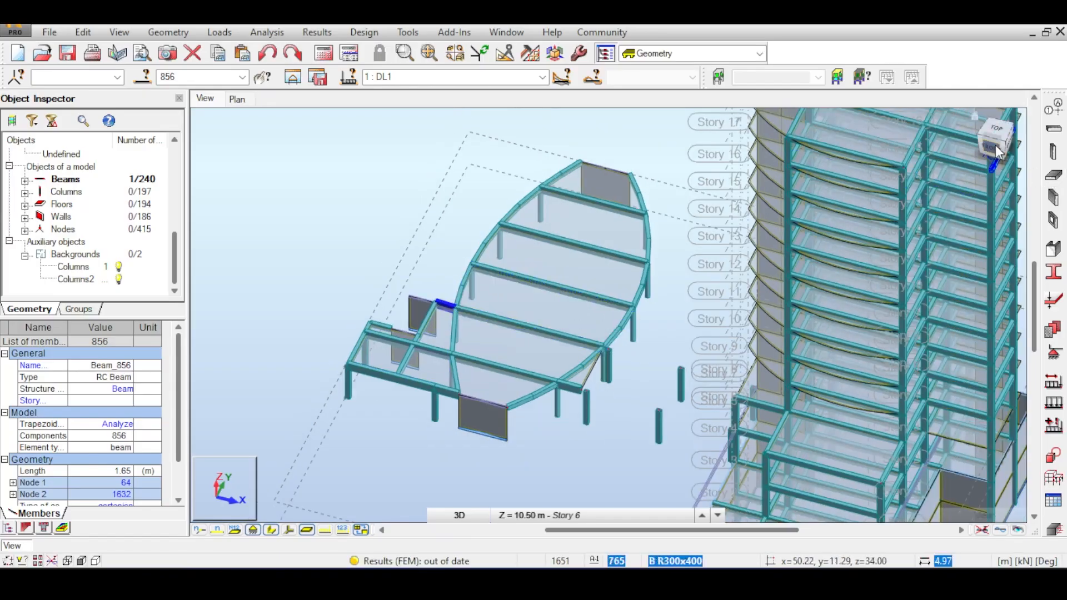
pyautogui.click(996, 149)
pyautogui.moveTo(665, 240); pyautogui.dragTo(381, 340)
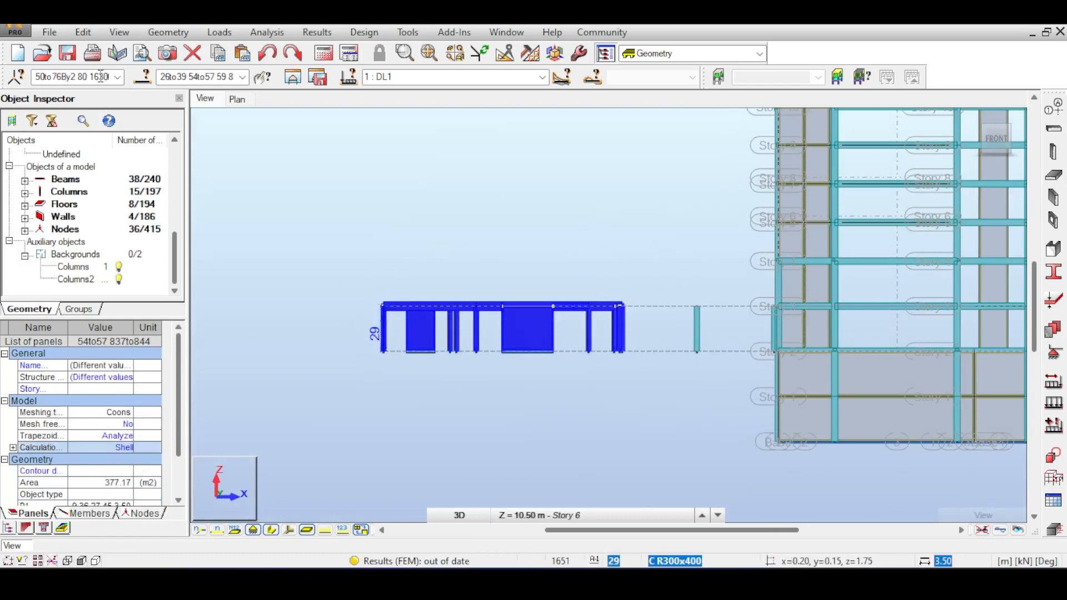
pyautogui.click(83, 31)
pyautogui.moveTo(112, 233)
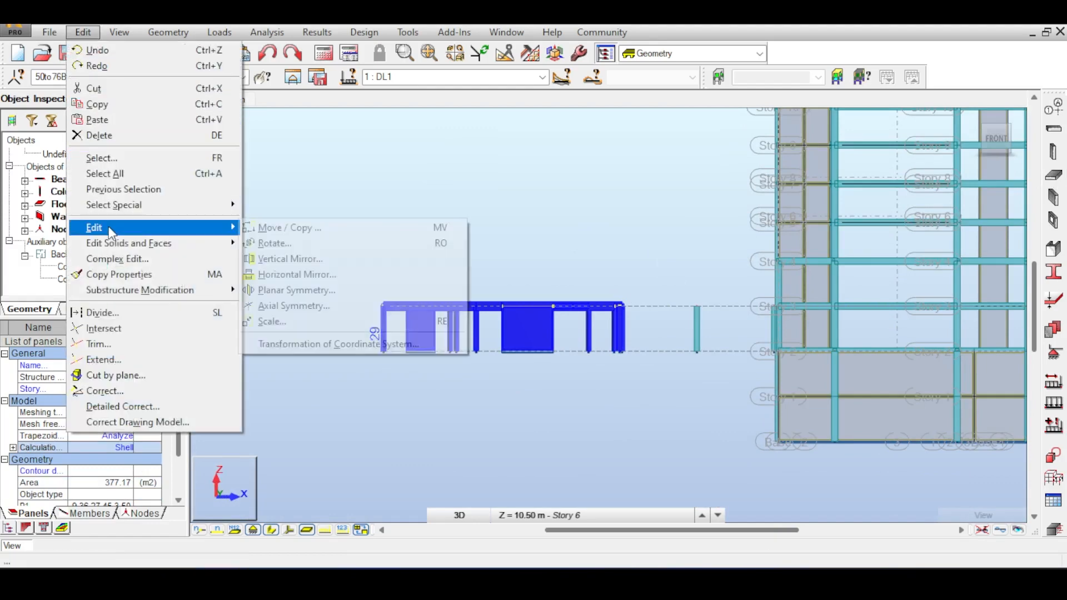
pyautogui.click(289, 228)
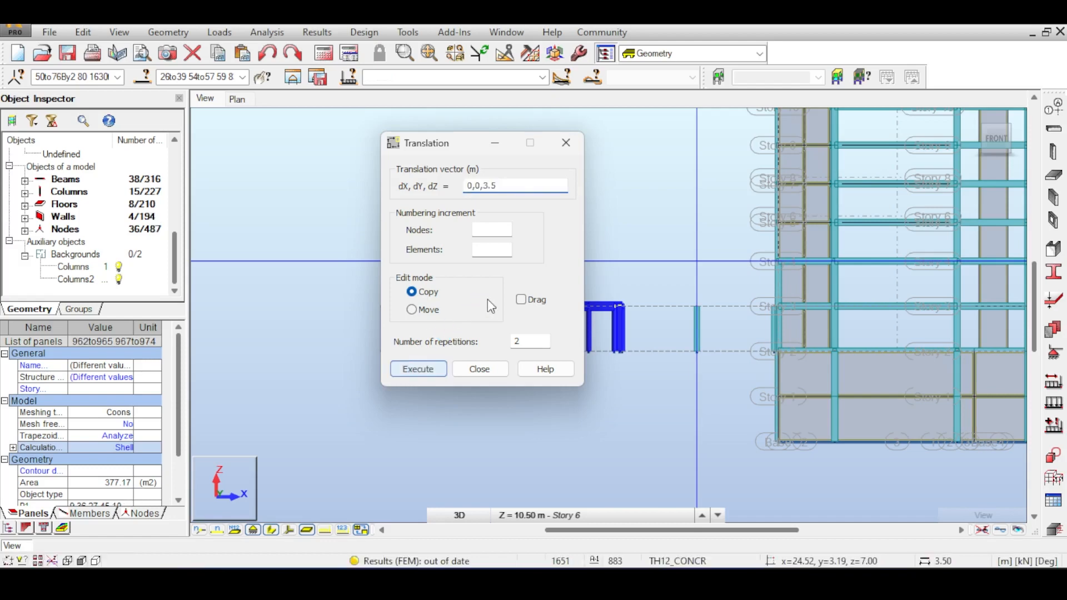
pyautogui.click(497, 369)
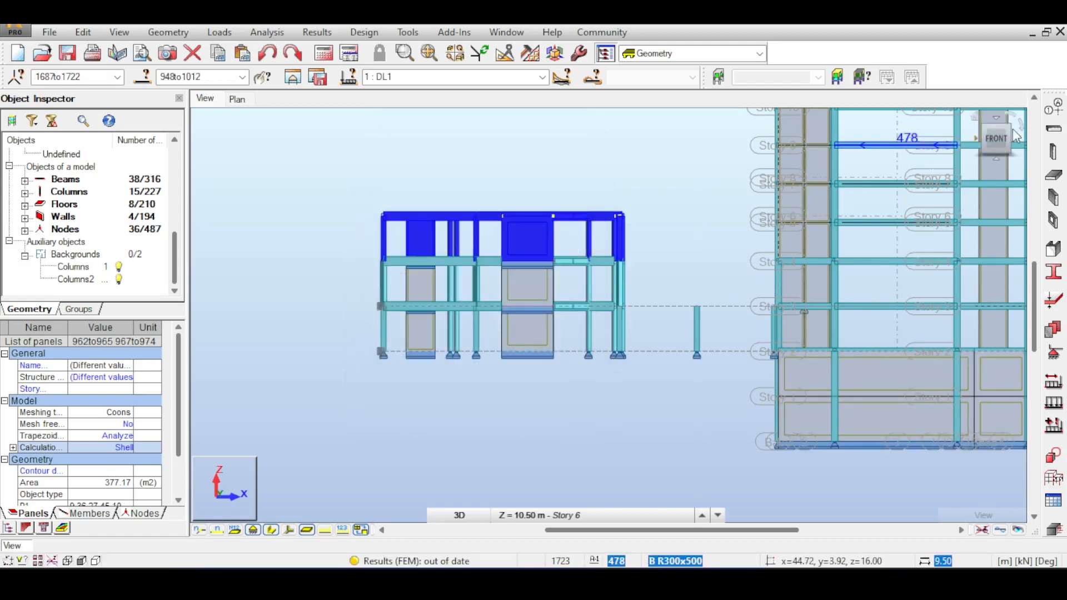
# Step: Inspect the low building's copied storeys in 3D, checking column orientation and the beam connections at the curved edge
pyautogui.click(991, 140)
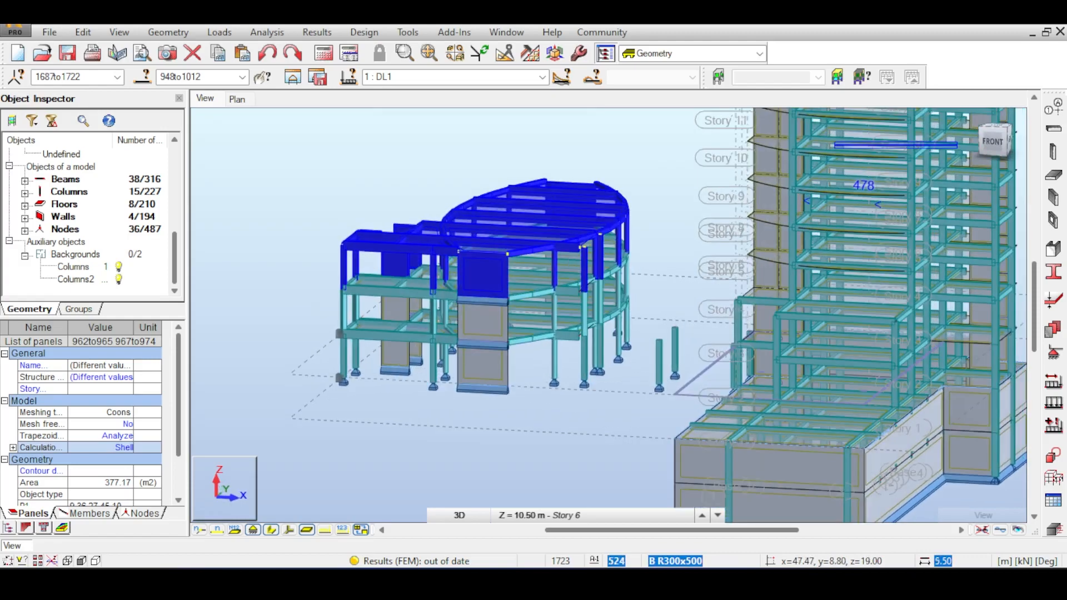
pyautogui.press('Escape')
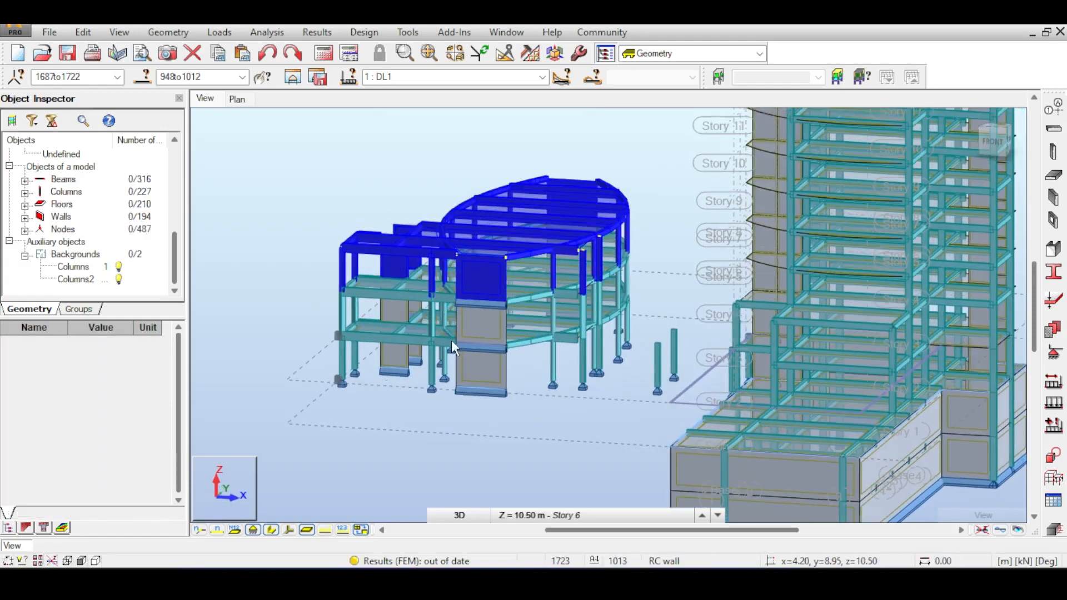
pyautogui.scroll(4, 451, 340)
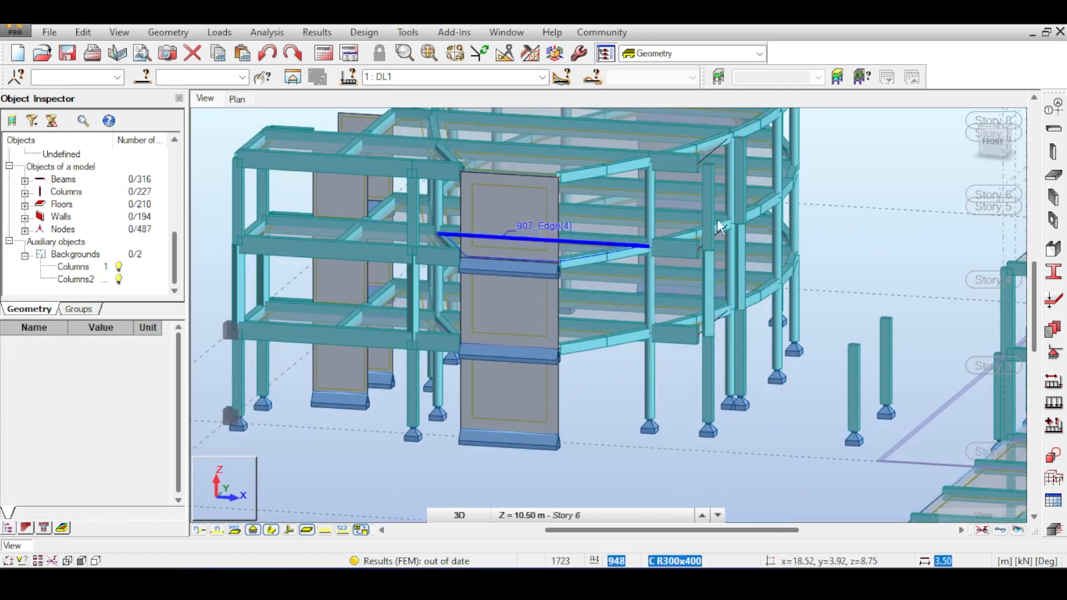
pyautogui.scroll(2, 739, 308)
pyautogui.scroll(2, 743, 313)
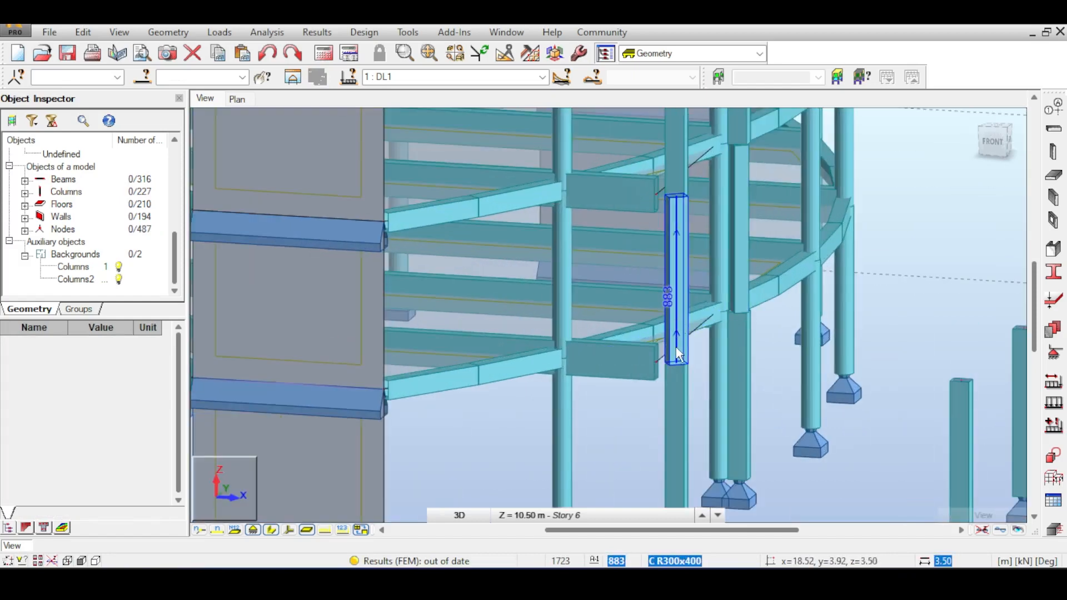
pyautogui.scroll(-3, 686, 242)
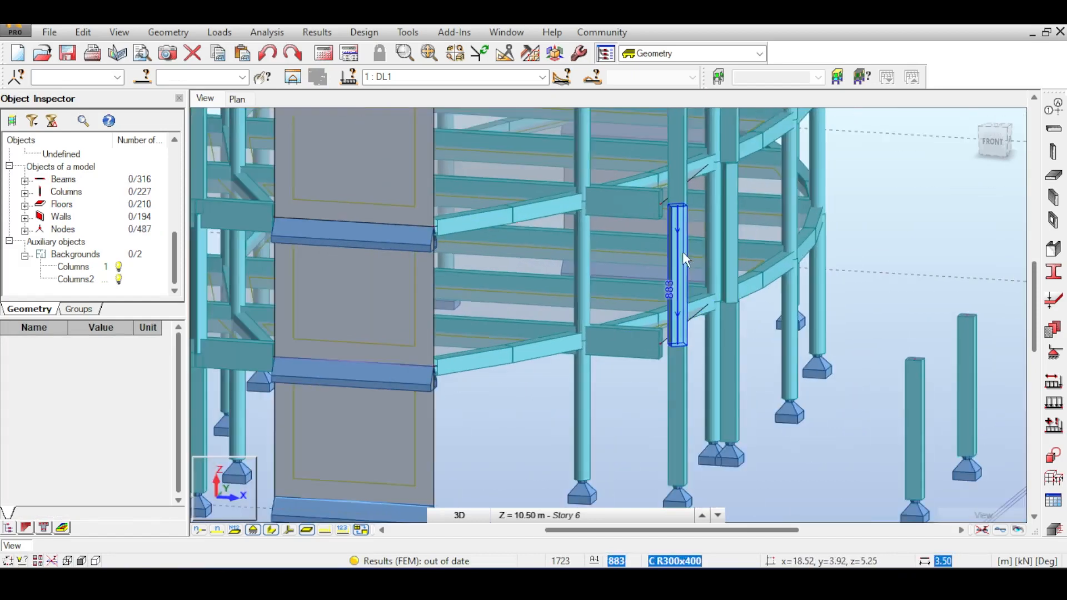
pyautogui.scroll(2, 682, 254)
pyautogui.moveTo(681, 225); pyautogui.dragTo(719, 279, button='middle')
pyautogui.scroll(-3, 307, 334)
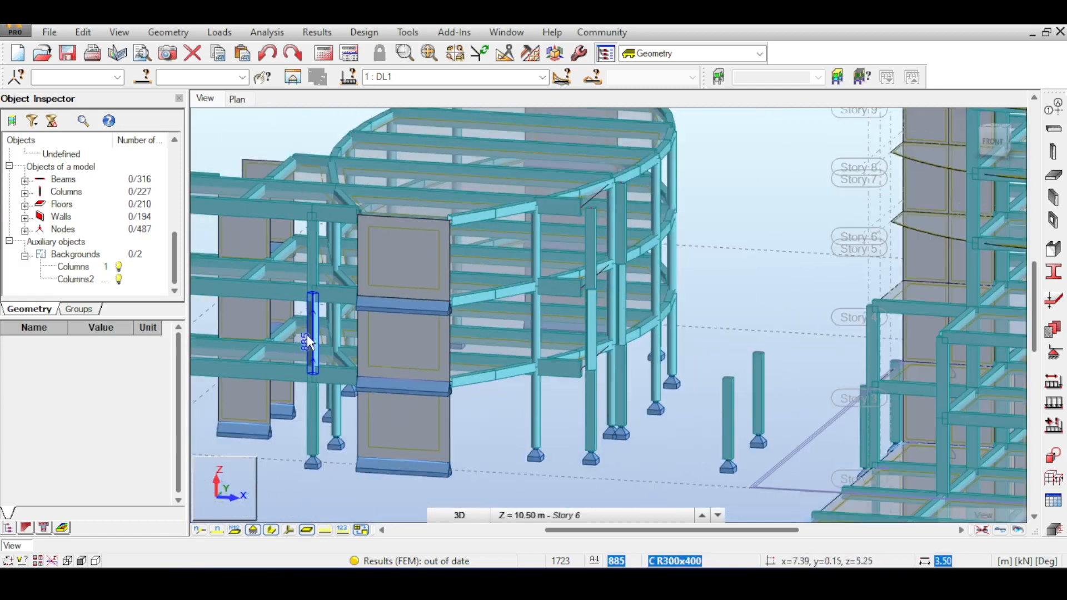
pyautogui.scroll(-2, 512, 285)
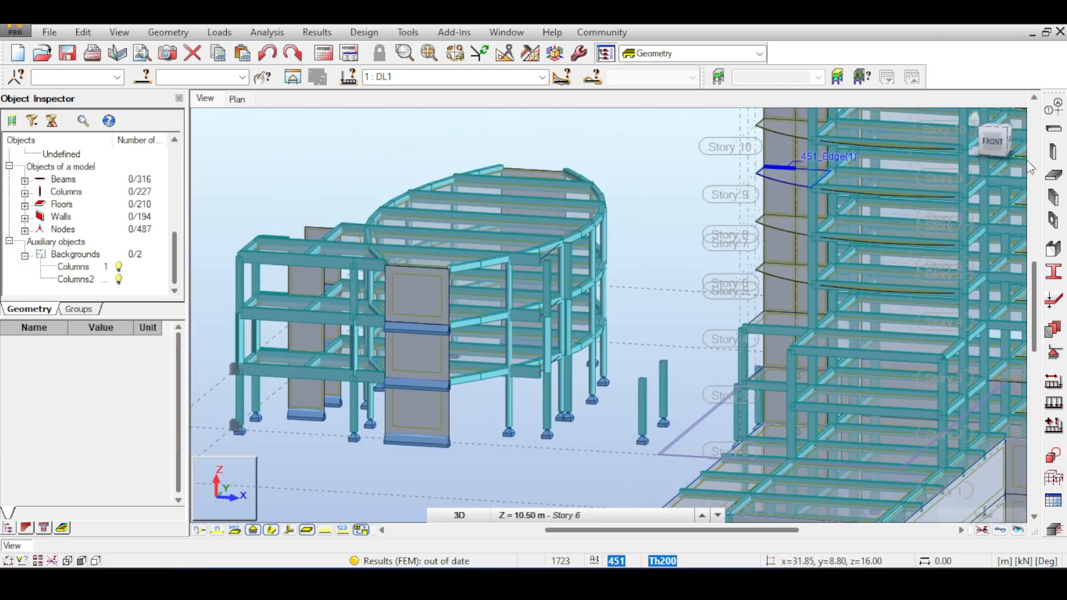
pyautogui.click(998, 143)
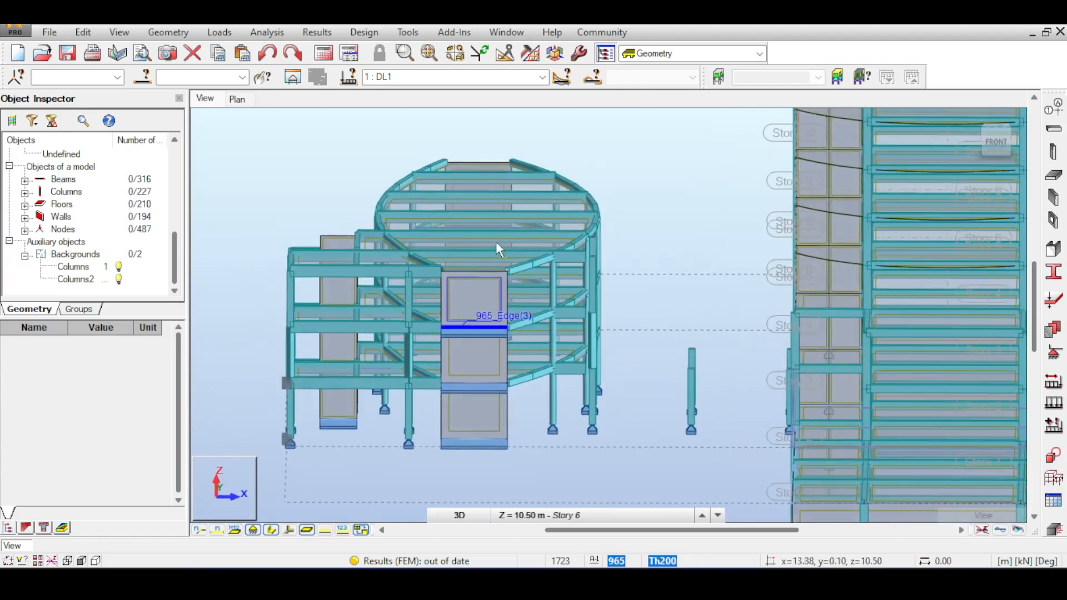
pyautogui.moveTo(344, 333); pyautogui.dragTo(256, 457)
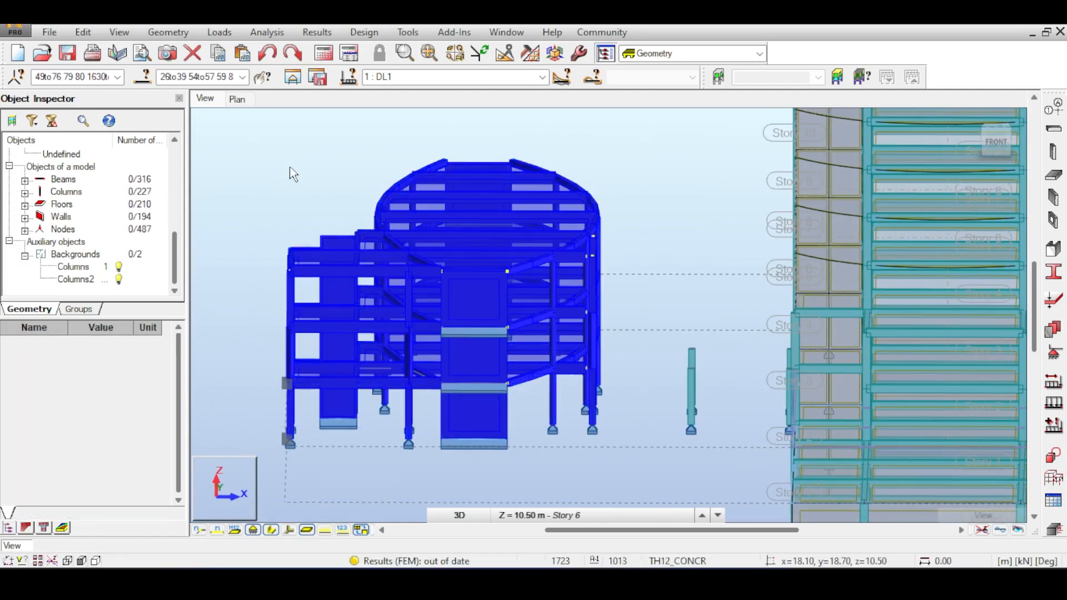
pyautogui.press('Escape')
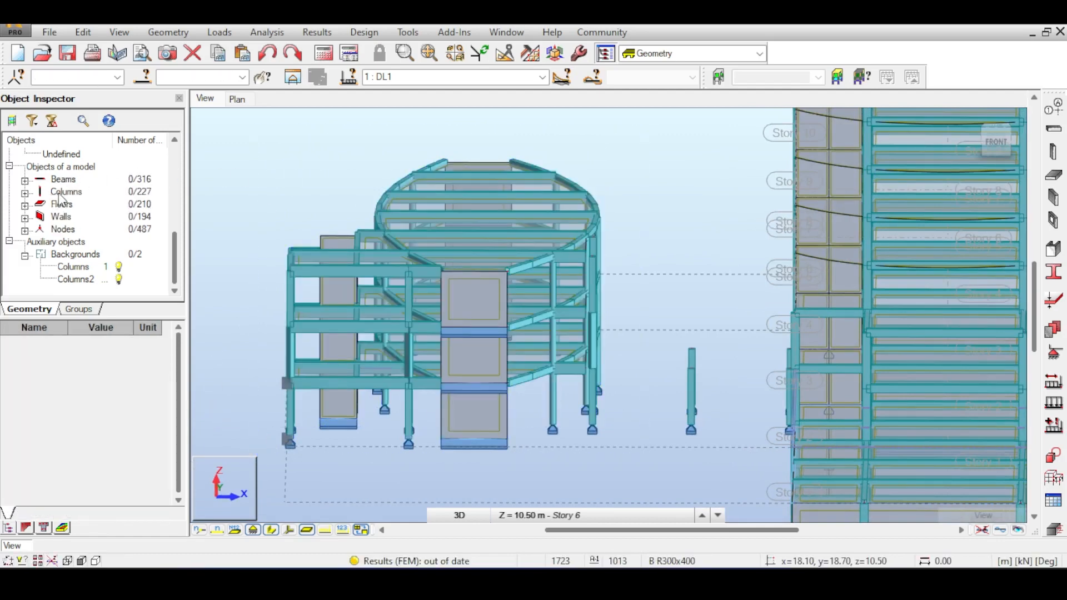
# Step: Select all columns of the model and set their Gamma angle to 0 degrees
pyautogui.click(28, 194)
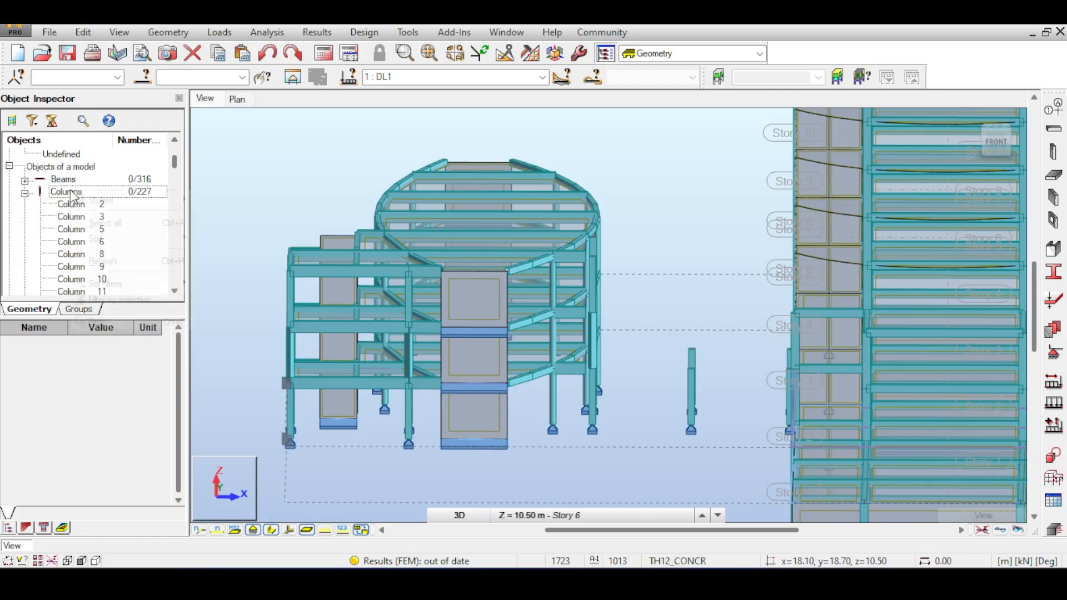
pyautogui.click(103, 223)
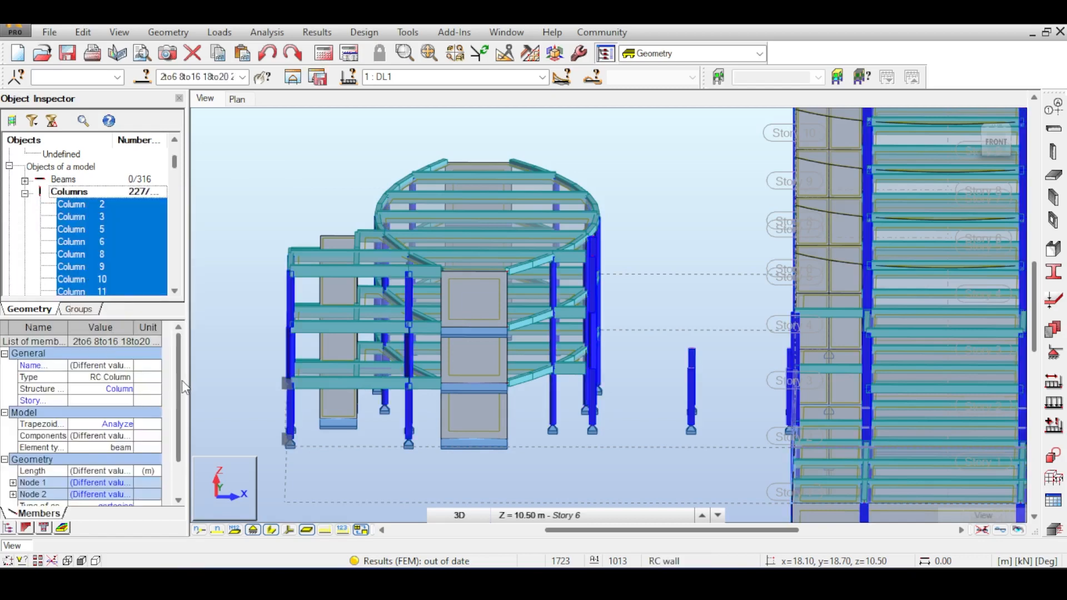
pyautogui.scroll(-3, 178, 376)
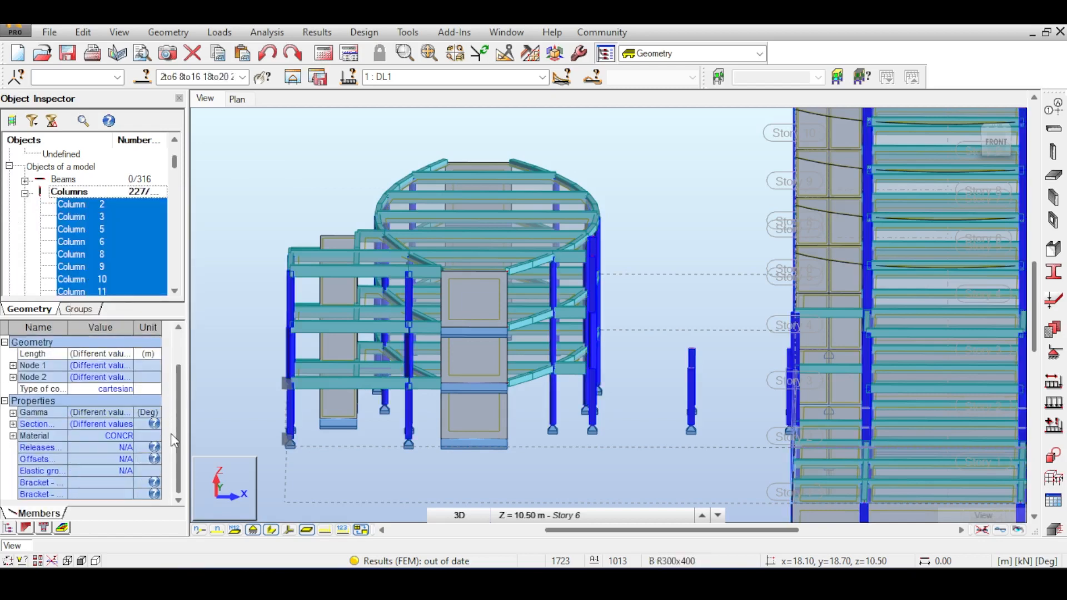
pyautogui.click(13, 413)
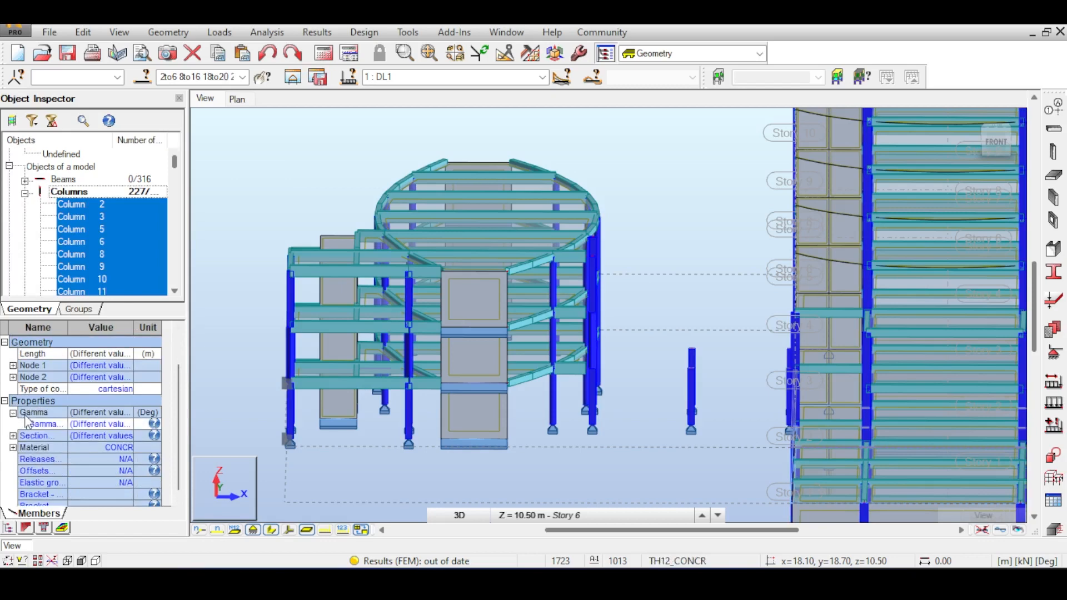
pyautogui.click(94, 420)
pyautogui.write('0')
pyautogui.press('Return')
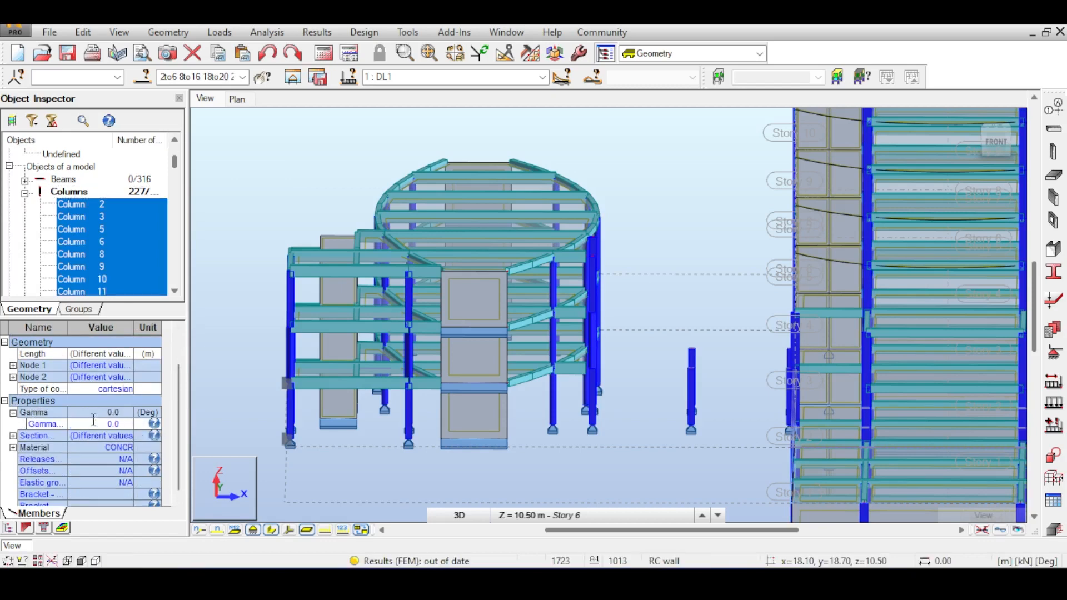
pyautogui.click(637, 304)
# Step: Delete the short B R300x700 beam and the small triangular floor panel beside the curved edge at the low building's Z 10.50 level
pyautogui.scroll(2, 637, 304)
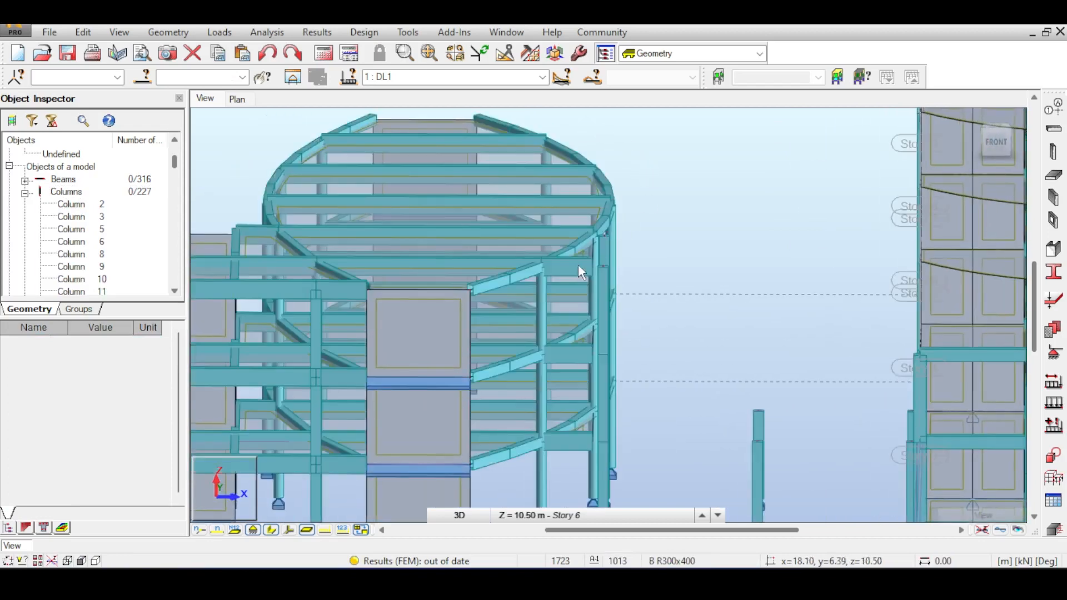
pyautogui.scroll(3, 580, 265)
pyautogui.scroll(-2, 582, 268)
pyautogui.scroll(3, 612, 261)
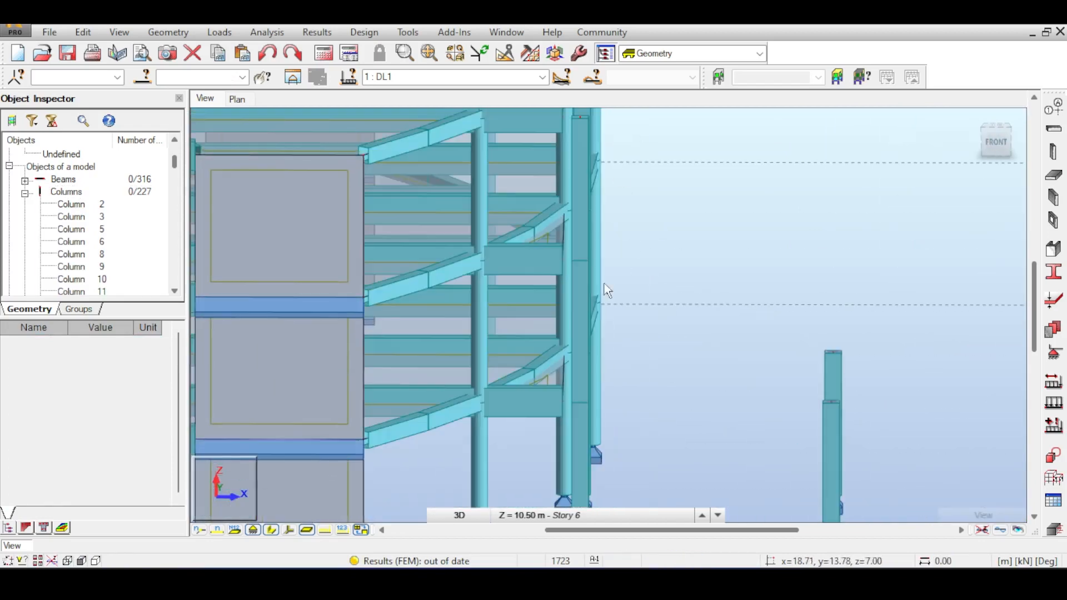
pyautogui.moveTo(551, 400)
pyautogui.mouseDown(button='middle')
pyautogui.moveTo(558, 288)
pyautogui.moveTo(535, 400)
pyautogui.mouseUp(button='middle')
pyautogui.moveTo(515, 275); pyautogui.dragTo(515, 443, button='middle')
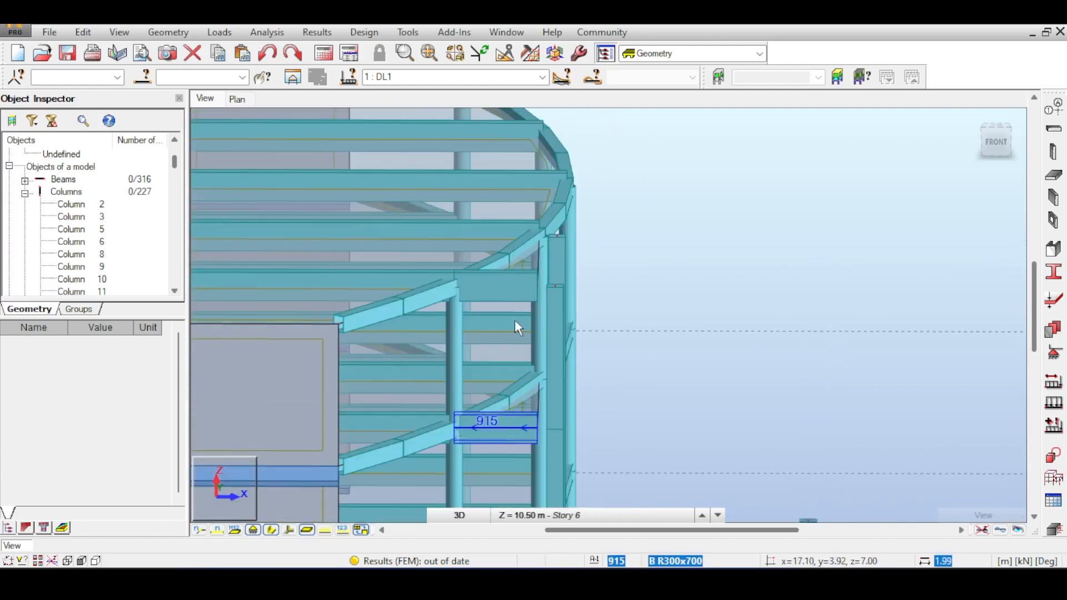
pyautogui.click(516, 288)
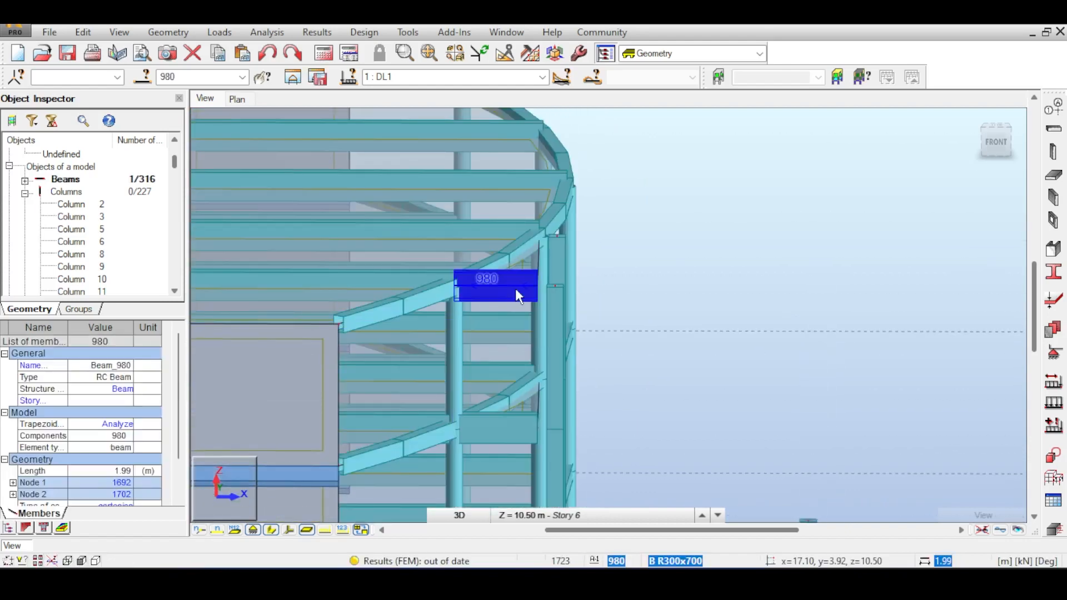
pyautogui.press('Delete')
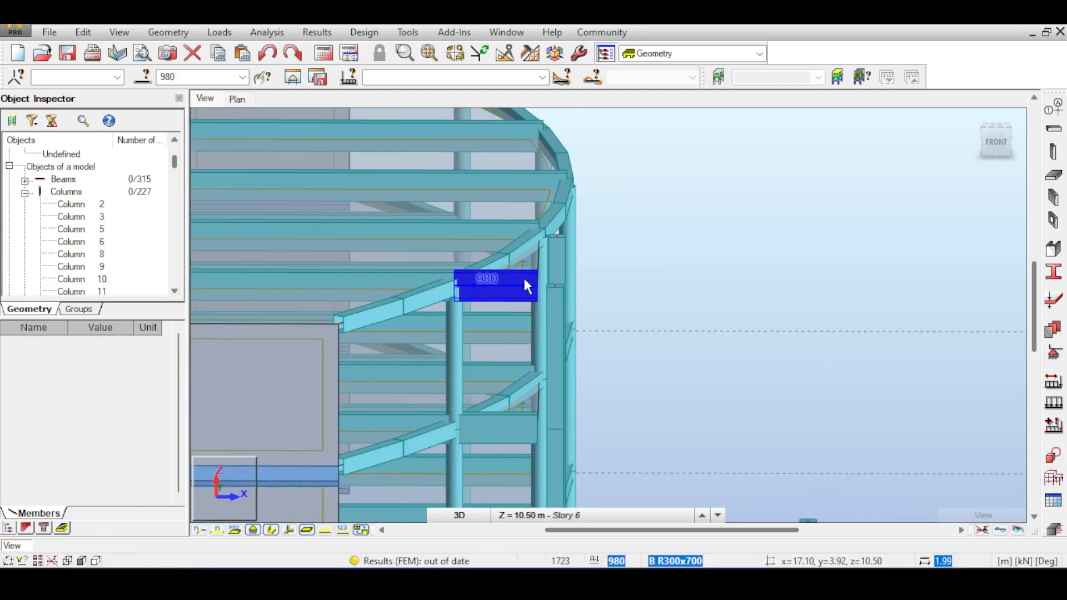
pyautogui.click(524, 275)
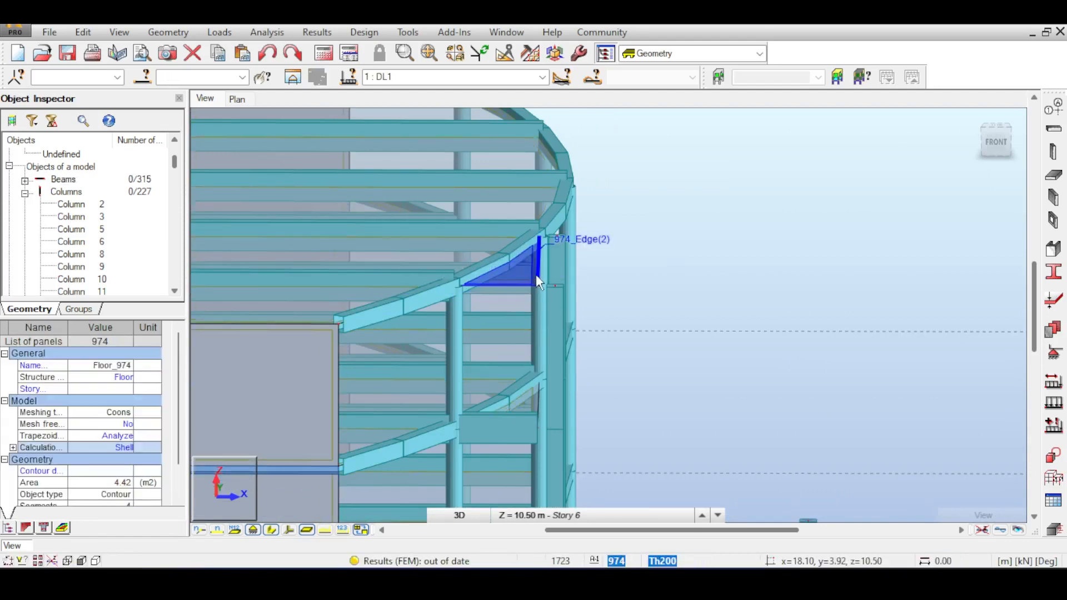
pyautogui.press('Delete')
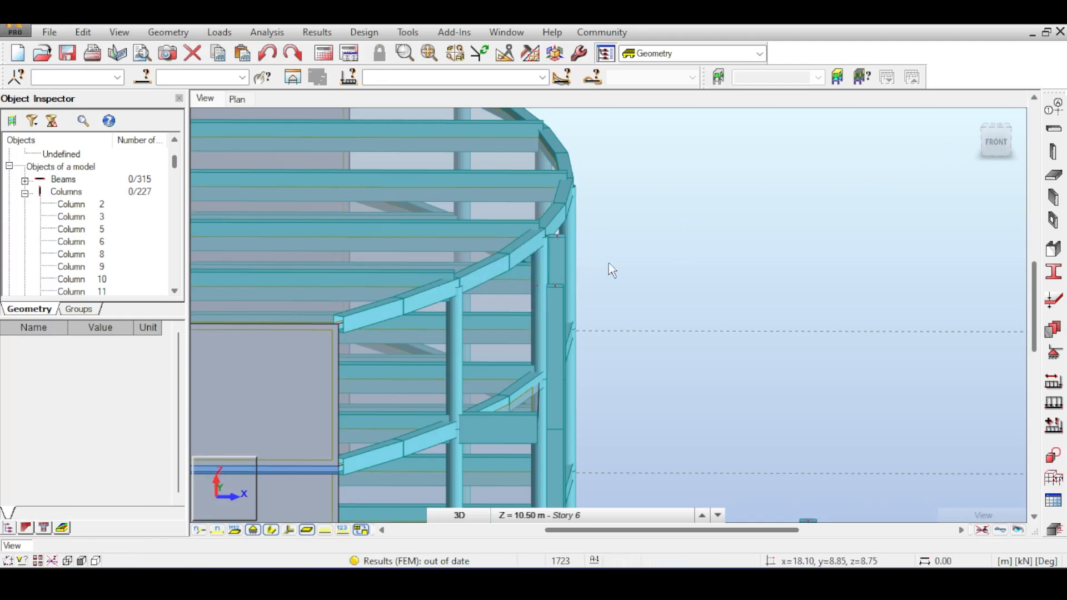
pyautogui.moveTo(606, 263); pyautogui.dragTo(689, 212, button='middle')
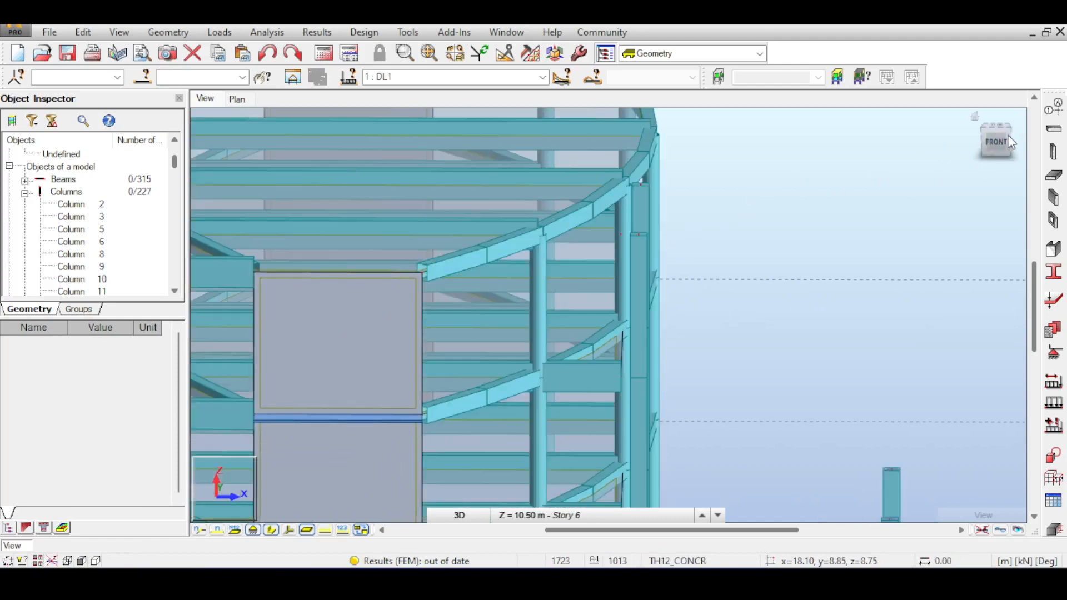
# Step: Delete the two C R300x400 columns beside the curved edge in the low building's top storey, including their top nodes at Z 10.50
pyautogui.moveTo(1008, 137); pyautogui.dragTo(1005, 155)
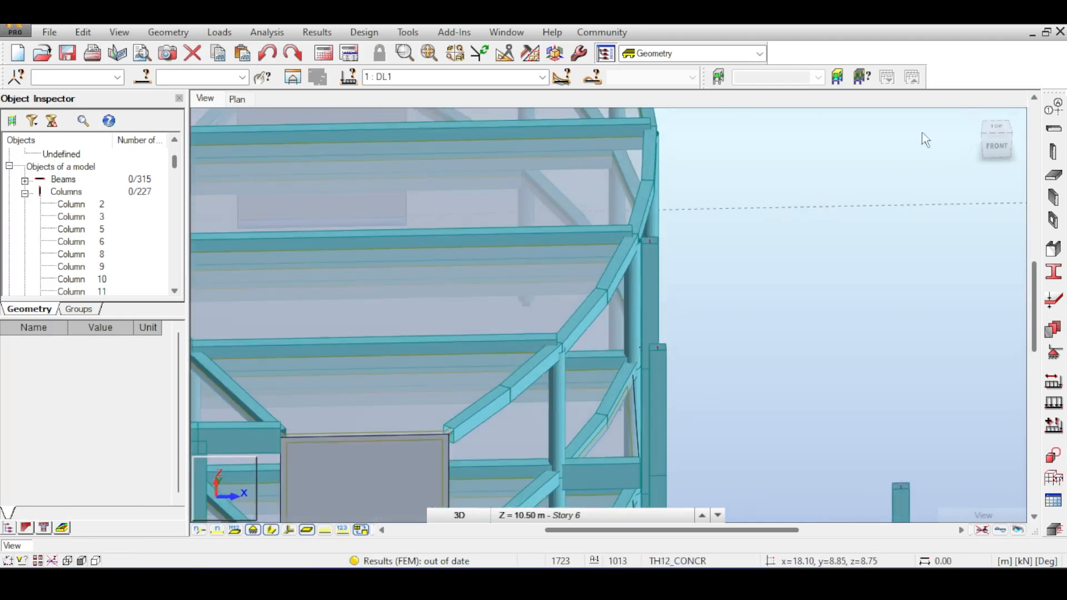
pyautogui.click(993, 140)
pyautogui.click(622, 251)
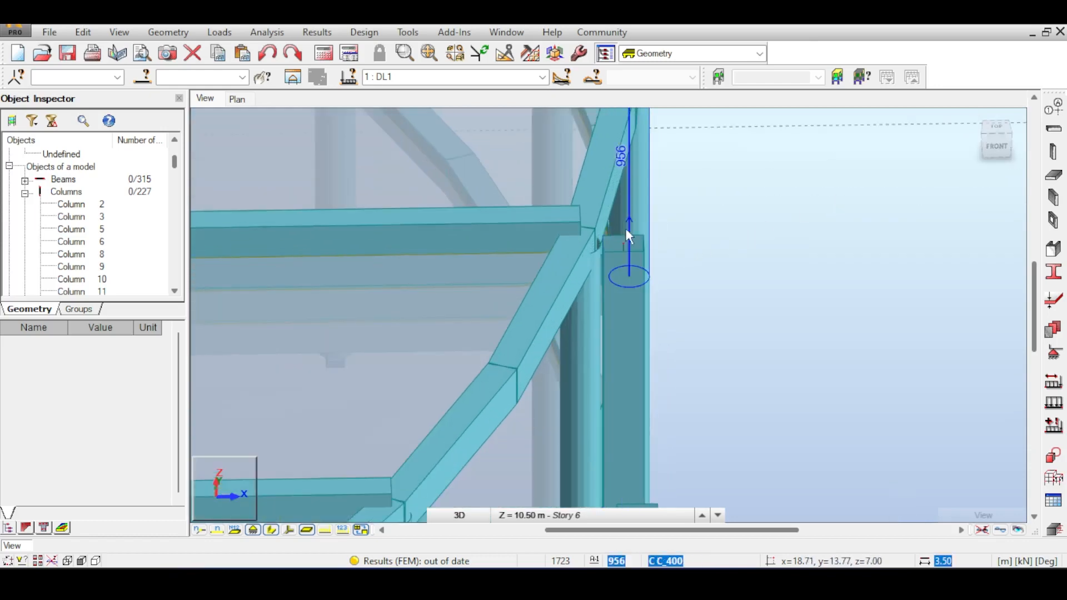
pyautogui.click(644, 248)
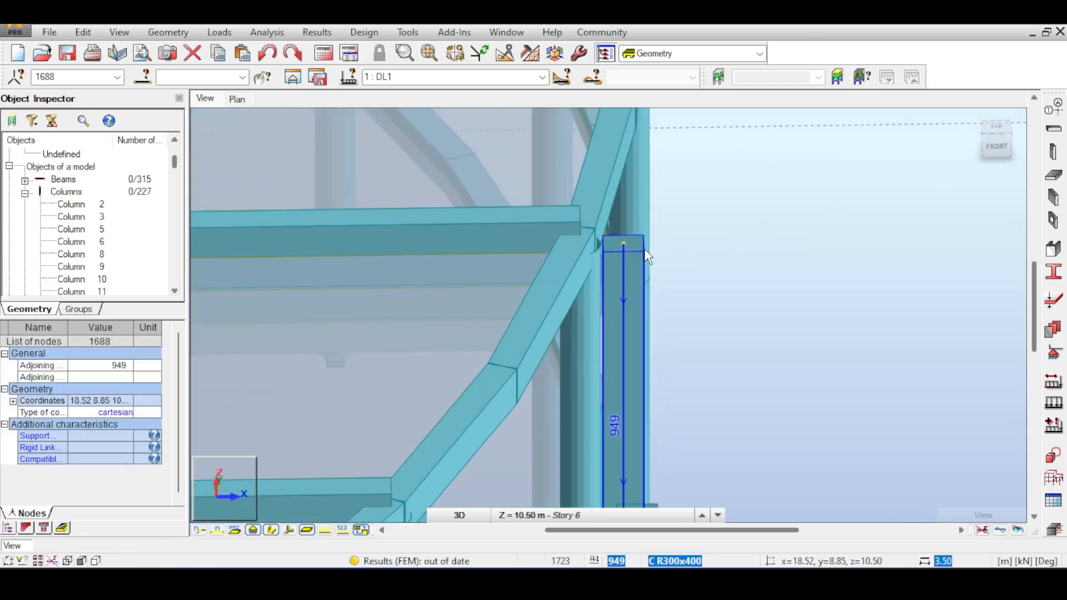
pyautogui.click(25, 194)
pyautogui.press('Delete')
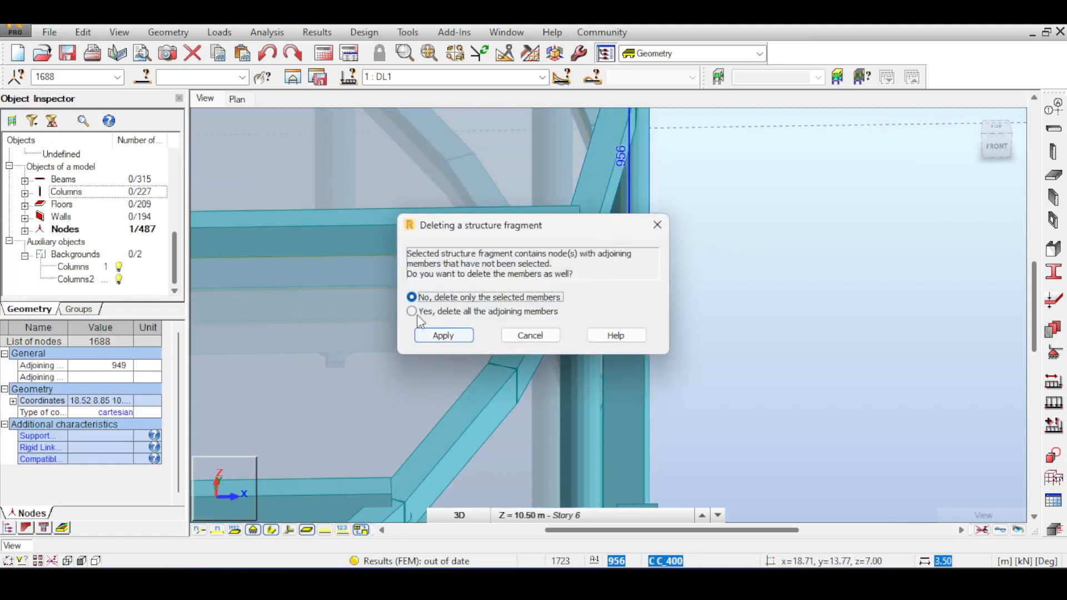
pyautogui.click(429, 337)
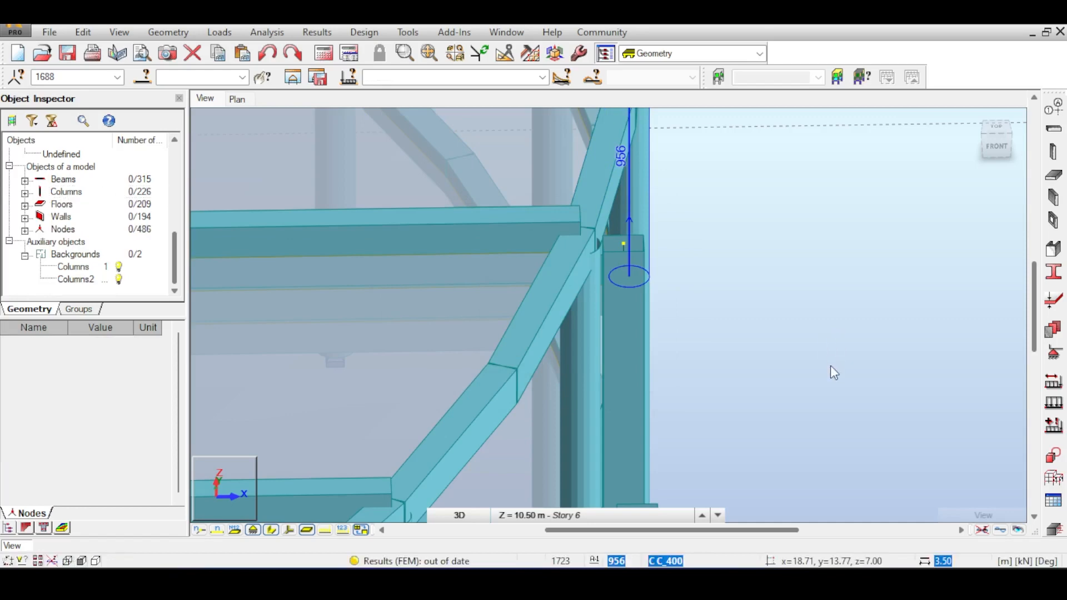
pyautogui.moveTo(833, 371); pyautogui.dragTo(742, 262, button='middle')
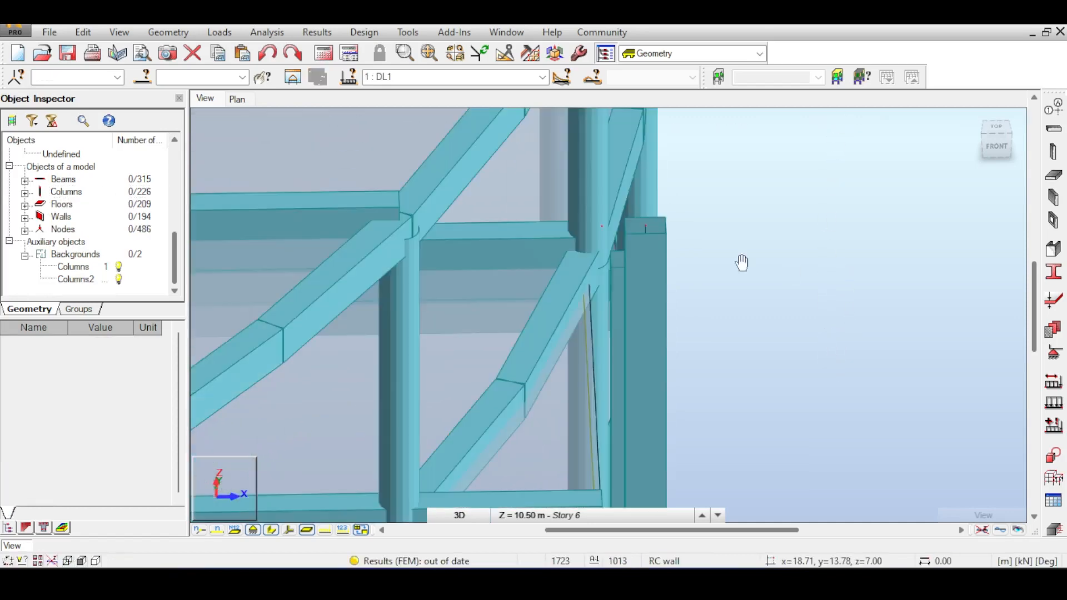
pyautogui.click(658, 225)
pyautogui.press('Delete')
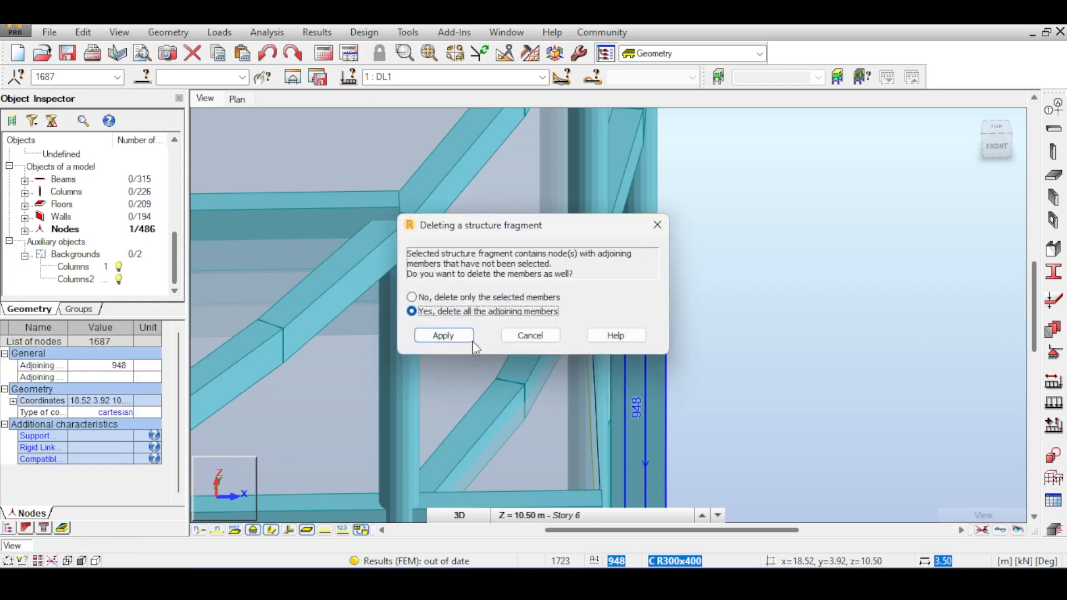
pyautogui.click(453, 335)
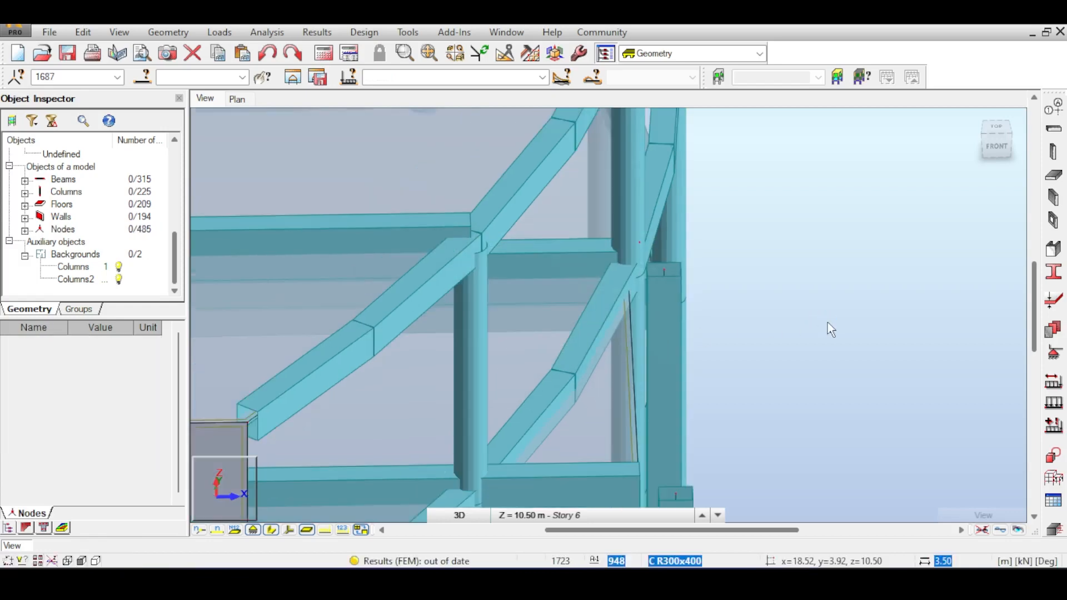
# Step: Delete the two C R300x400 columns beside the curved edge in the low building's second storey, including their top nodes at Z 7.00
pyautogui.scroll(-3, 828, 322)
pyautogui.moveTo(829, 328); pyautogui.dragTo(699, 245, button='middle')
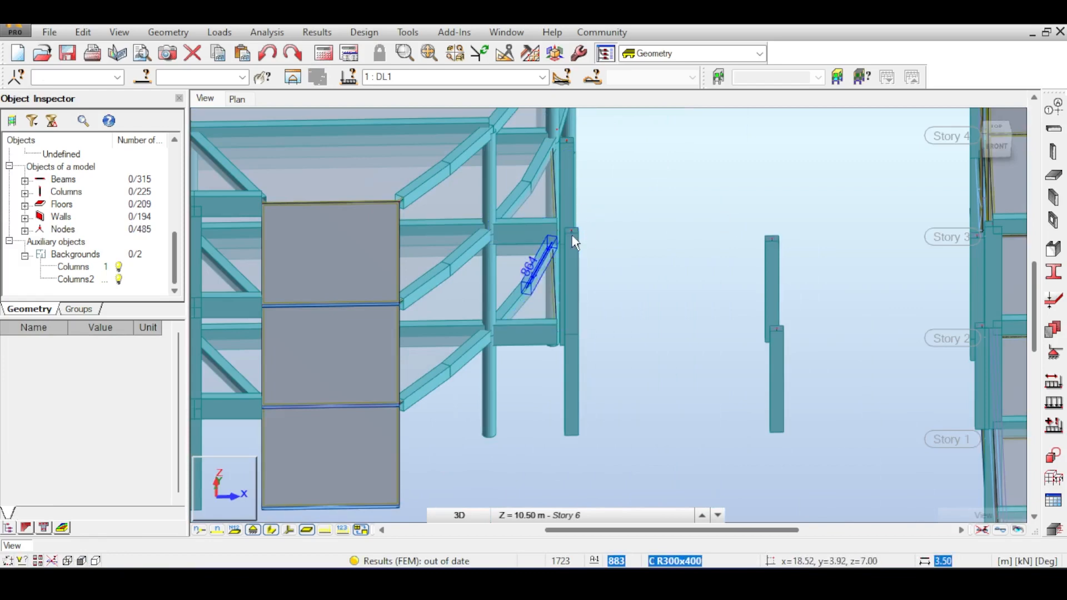
pyautogui.scroll(2, 572, 243)
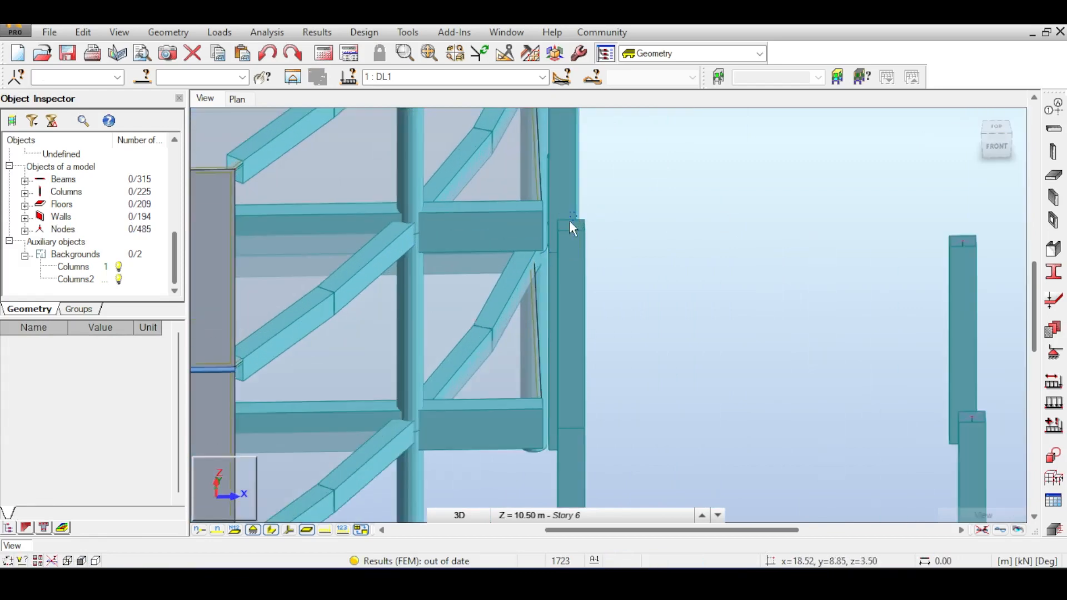
pyautogui.moveTo(577, 213); pyautogui.dragTo(604, 220)
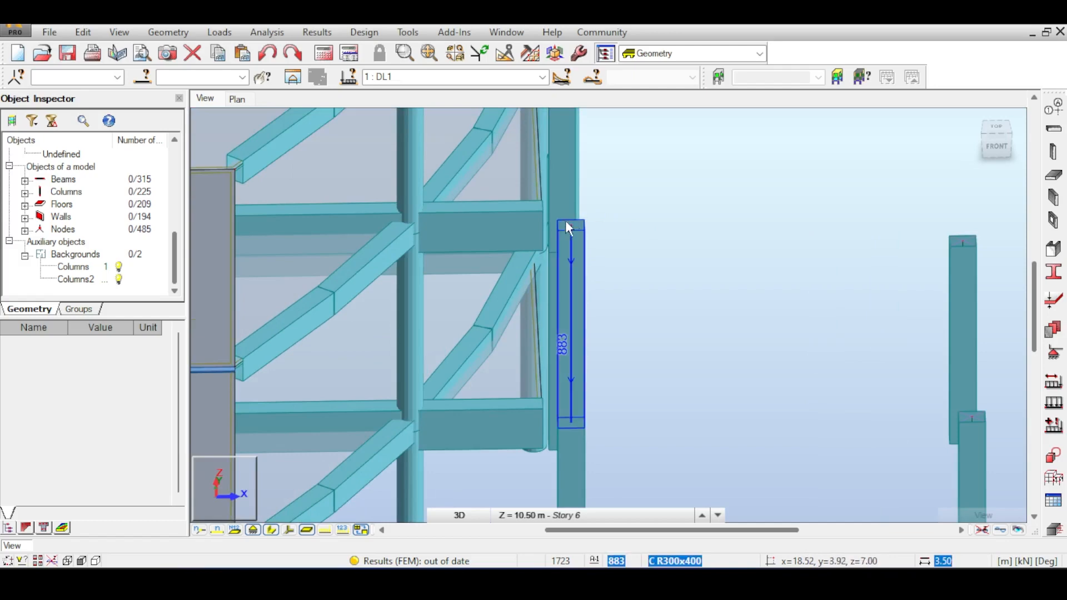
pyautogui.click(578, 230)
pyautogui.press('Delete')
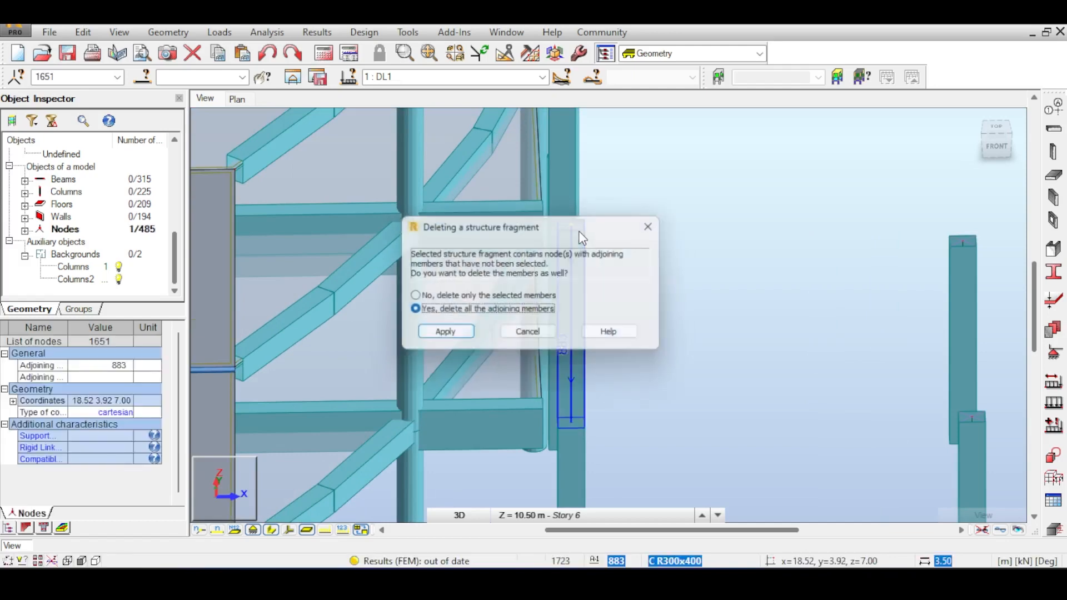
pyautogui.click(451, 336)
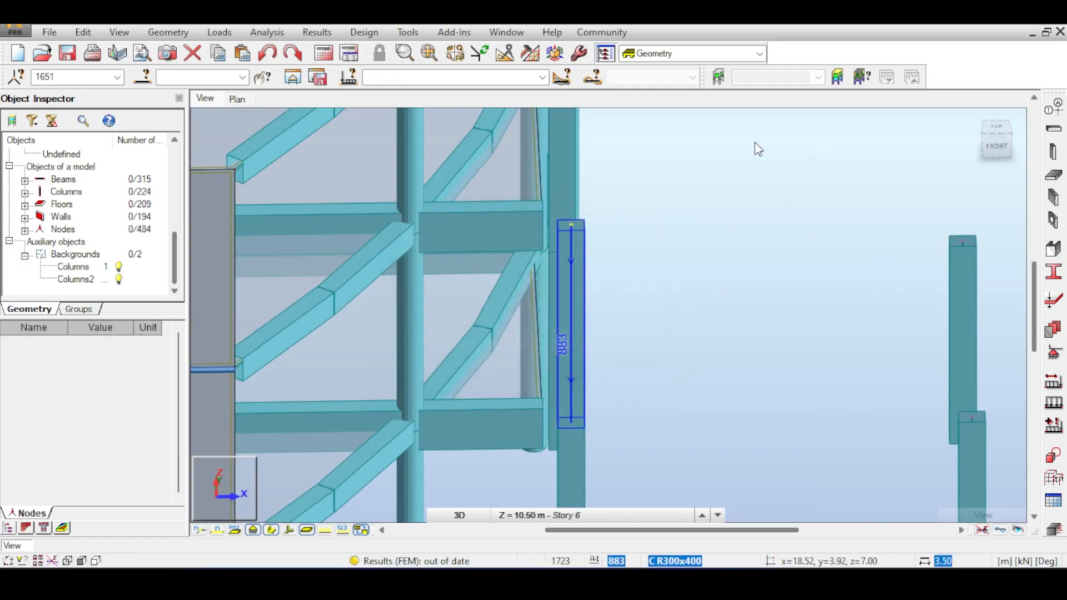
pyautogui.scroll(2, 789, 256)
pyautogui.click(602, 238)
pyautogui.press('Delete')
pyautogui.click(442, 335)
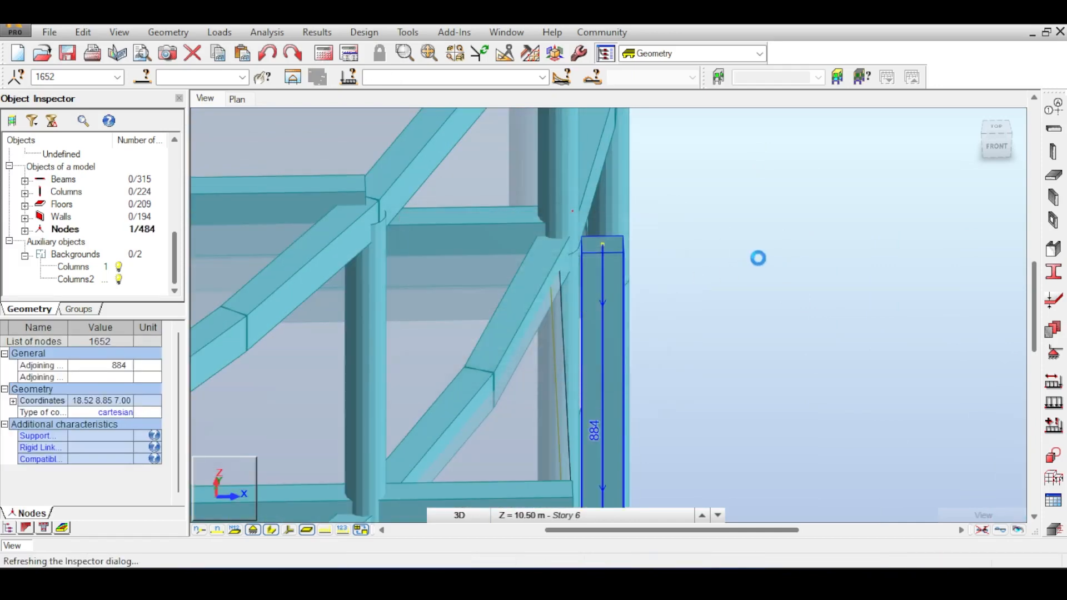
# Step: Switch to the AutoCAD architectural drawing and examine the low building's sloped roof line and level marks in the elevations
pyautogui.scroll(-5, 767, 257)
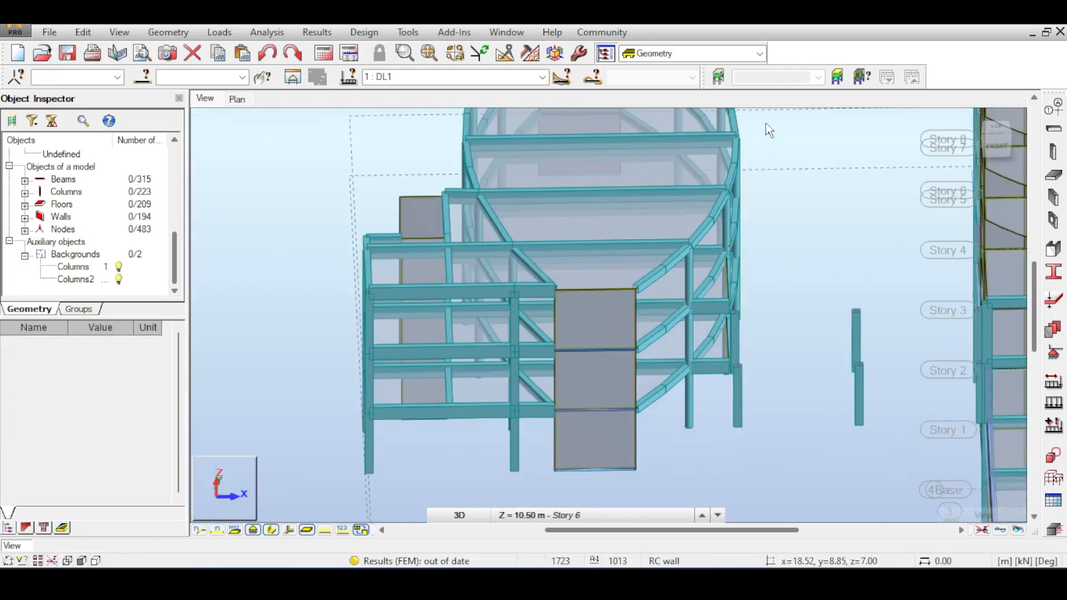
pyautogui.moveTo(768, 130); pyautogui.dragTo(720, 233, button='middle')
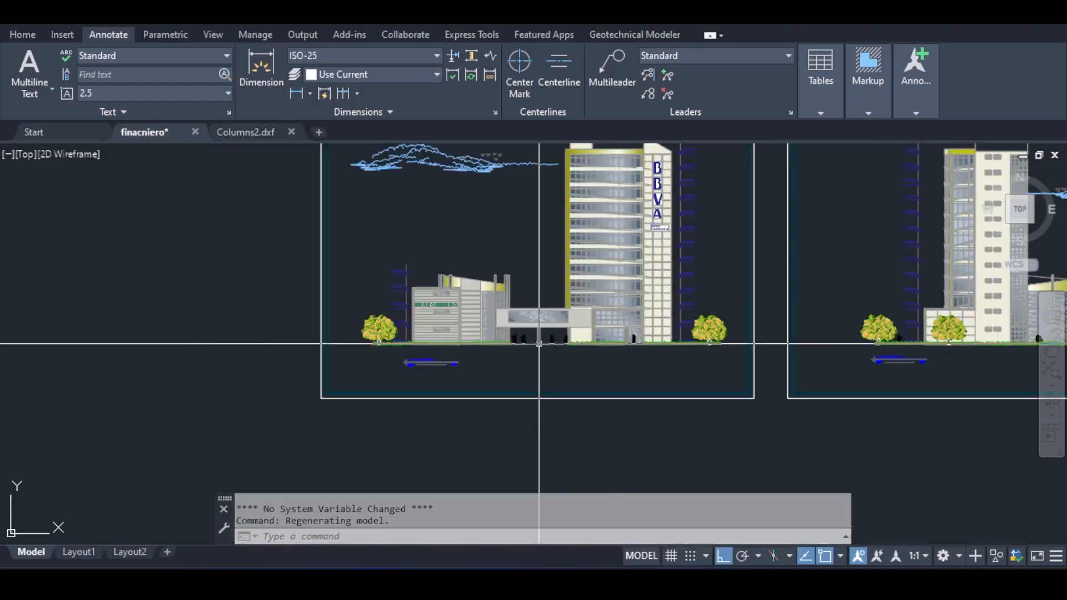
pyautogui.scroll(6, 538, 343)
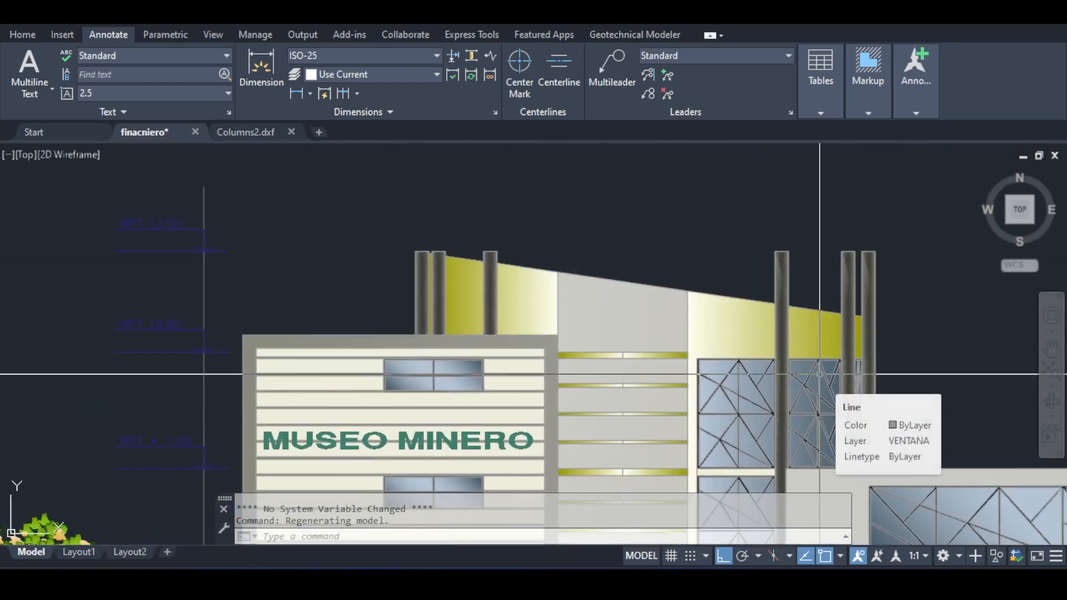
pyautogui.scroll(3, 758, 309)
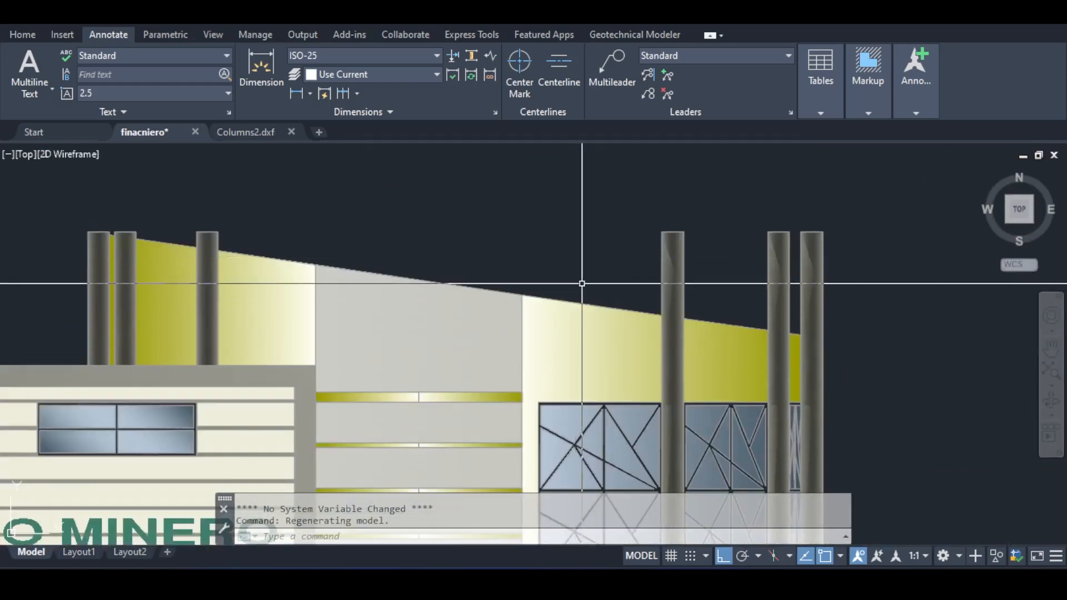
pyautogui.moveTo(335, 246)
pyautogui.mouseDown(button='middle')
pyautogui.moveTo(405, 267)
pyautogui.moveTo(488, 160)
pyautogui.moveTo(417, 248)
pyautogui.mouseUp(button='middle')
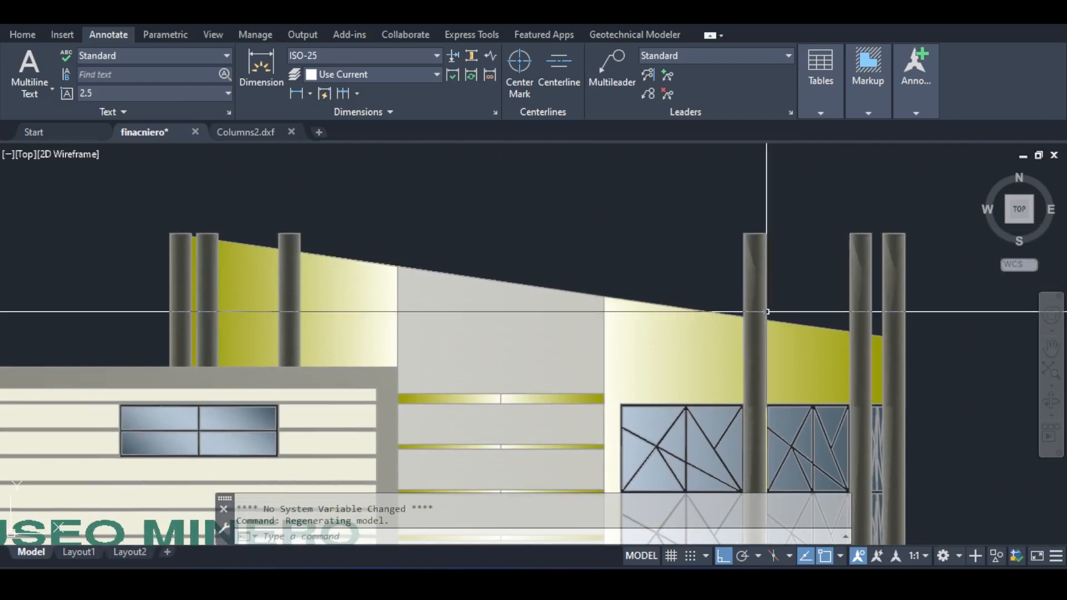
pyautogui.scroll(-12, 783, 315)
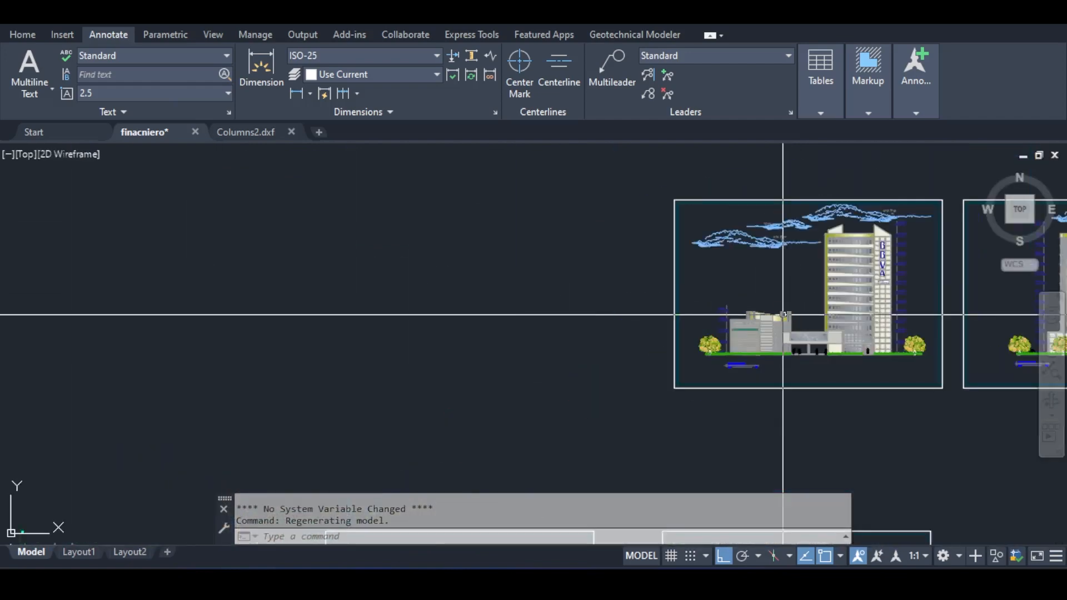
pyautogui.moveTo(627, 260); pyautogui.dragTo(144, 255, button='middle')
pyautogui.moveTo(701, 275); pyautogui.dragTo(638, 281, button='middle')
pyautogui.scroll(10, 595, 362)
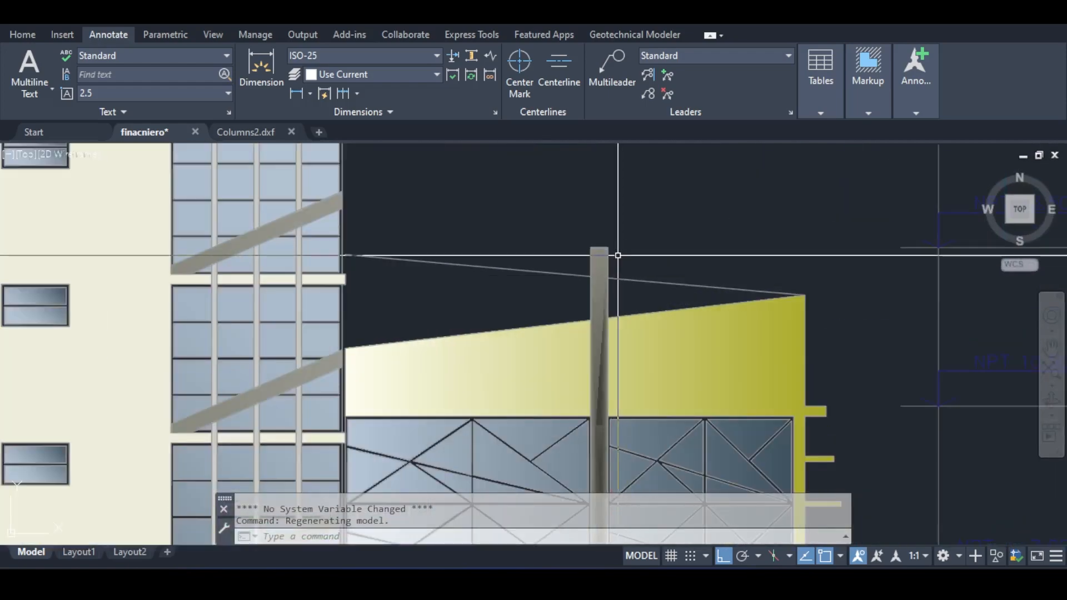
pyautogui.scroll(-8, 617, 255)
pyautogui.scroll(-8, 750, 261)
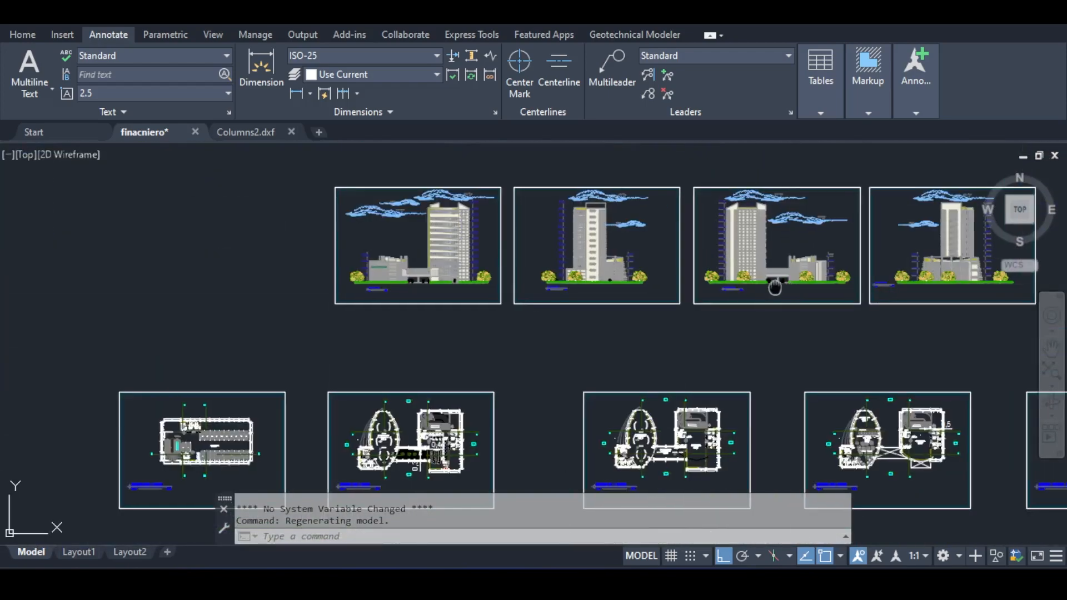
pyautogui.moveTo(750, 262)
pyautogui.mouseDown(button='middle')
pyautogui.moveTo(666, 251)
pyautogui.moveTo(523, 259)
pyautogui.mouseUp(button='middle')
pyautogui.scroll(10, 548, 216)
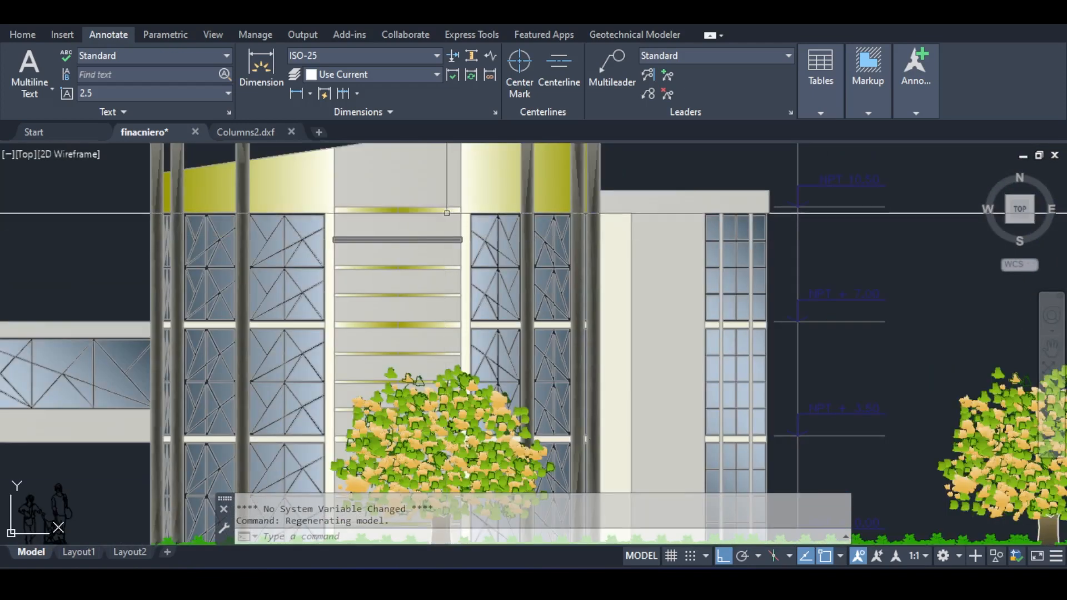
pyautogui.moveTo(446, 212); pyautogui.dragTo(559, 339, button='middle')
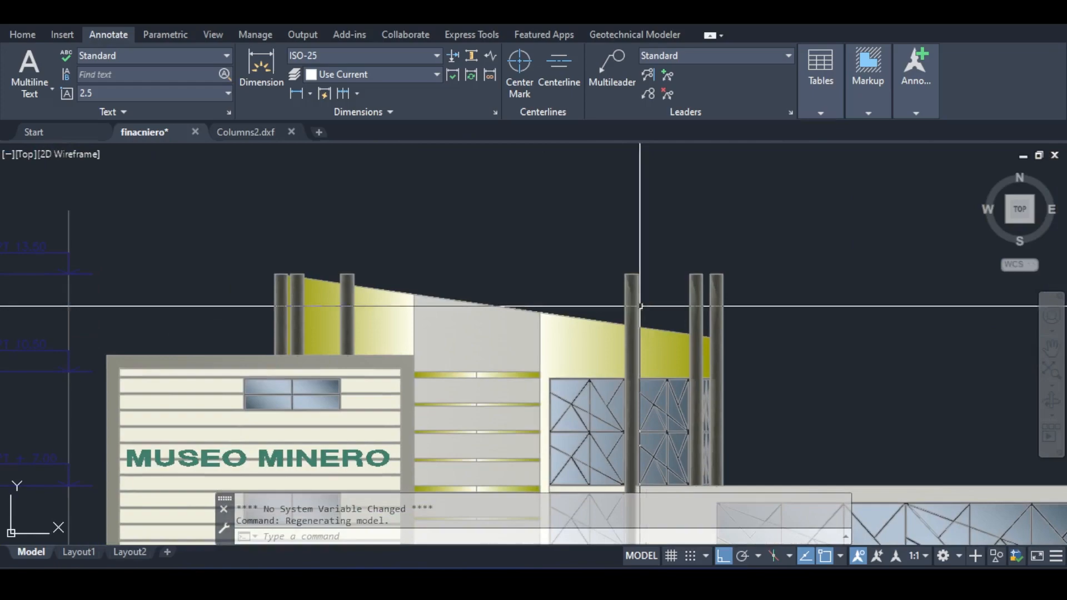
pyautogui.scroll(4, 530, 338)
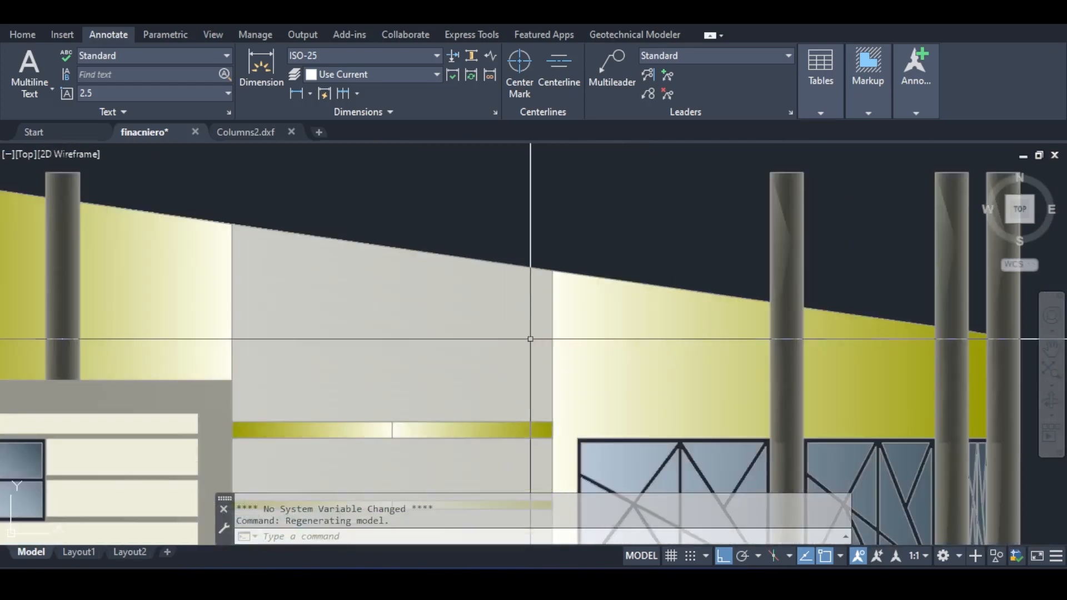
pyautogui.scroll(-4, 541, 287)
pyautogui.moveTo(540, 286); pyautogui.dragTo(739, 324, button='middle')
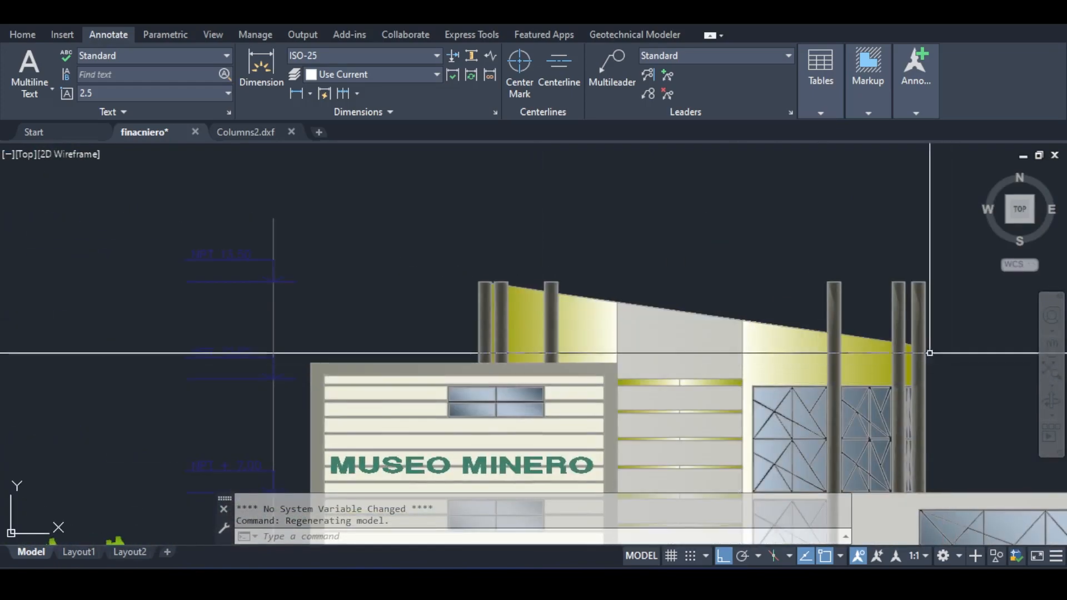
# Step: Switch back to the Robot model and check the low building's top storey members in front and 3D views
pyautogui.hotkey('alt', 'Tab')
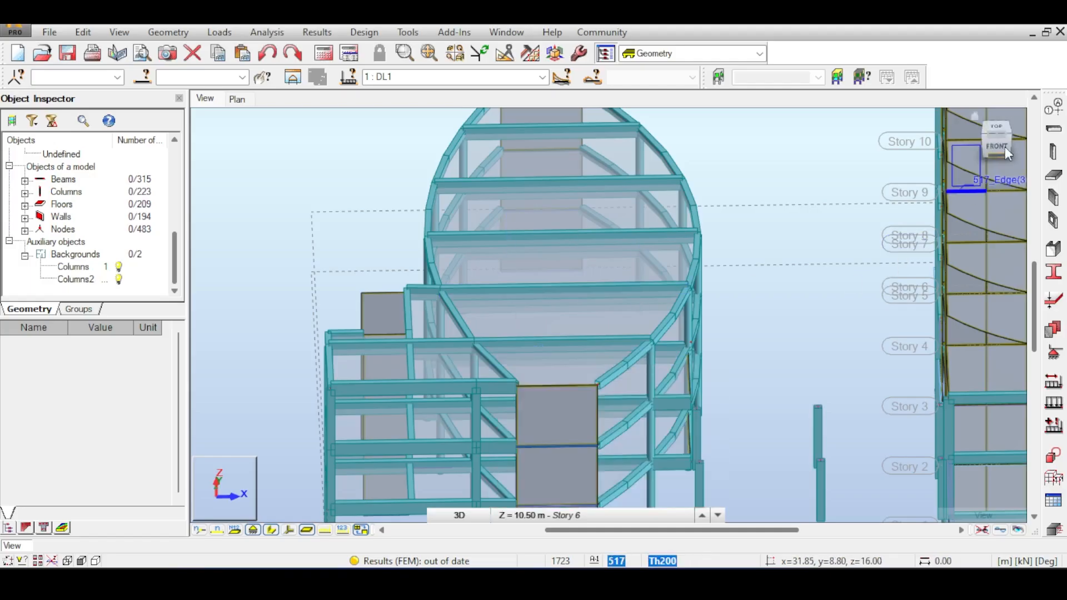
pyautogui.moveTo(992, 128); pyautogui.dragTo(941, 165)
pyautogui.moveTo(884, 141); pyautogui.dragTo(604, 172)
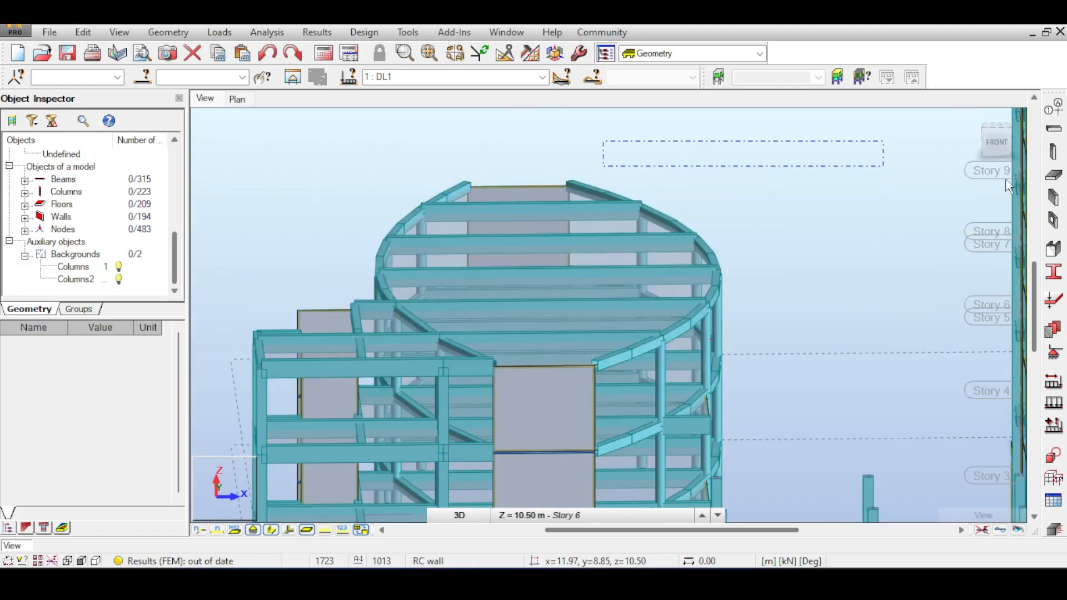
pyautogui.click(999, 138)
pyautogui.moveTo(841, 183); pyautogui.dragTo(236, 310)
pyautogui.moveTo(676, 360); pyautogui.dragTo(659, 199, button='middle')
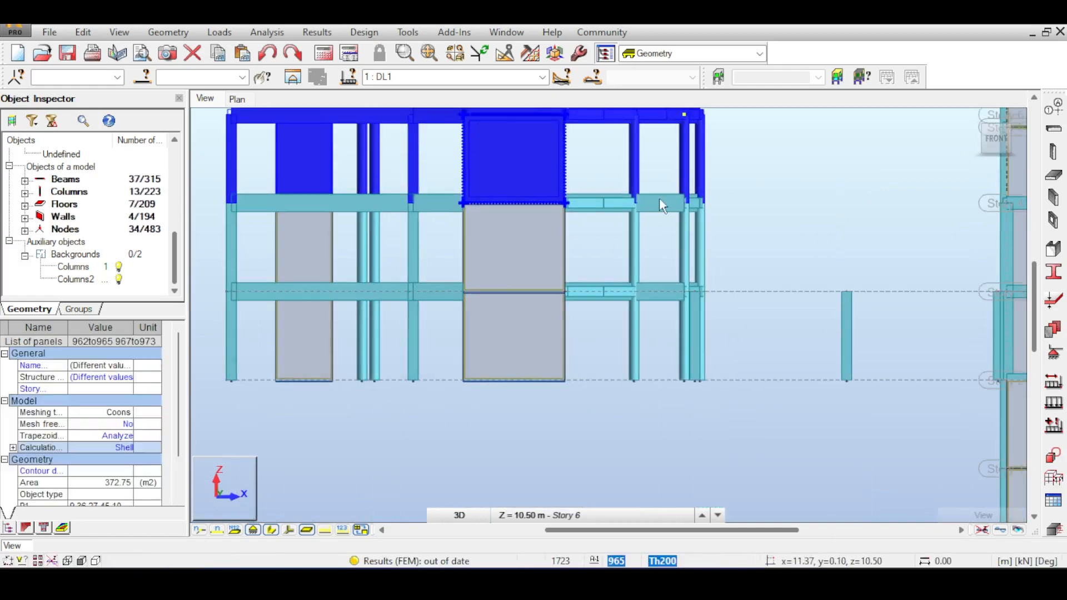
pyautogui.press('Escape')
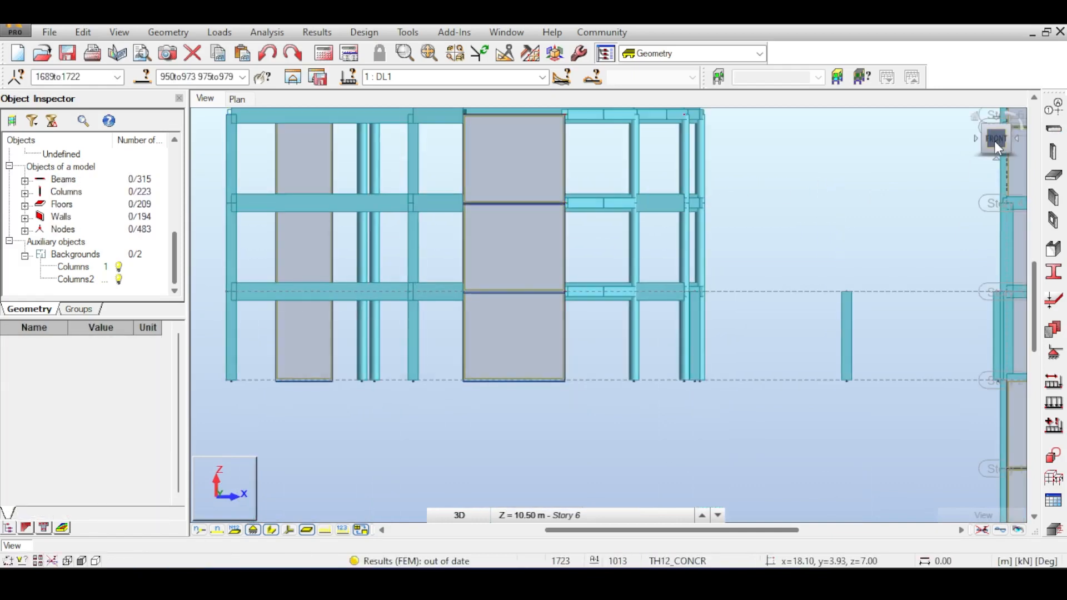
pyautogui.click(995, 141)
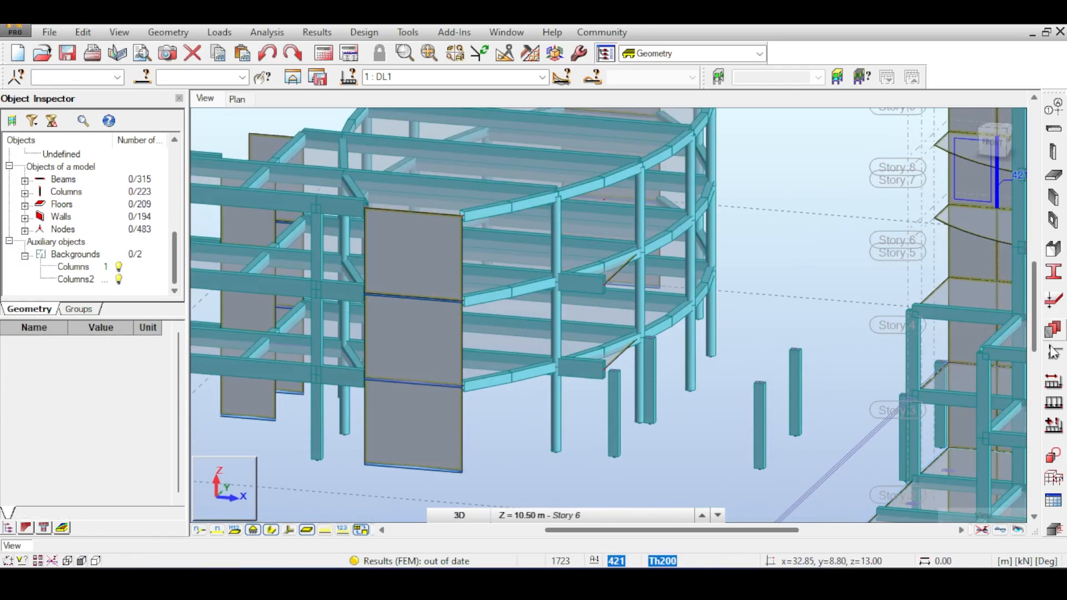
# Step: Delete the linear supports along the bottom edges of the low building's copied walls at the Z 3.50 and Z 7.00 levels
pyautogui.click(1051, 348)
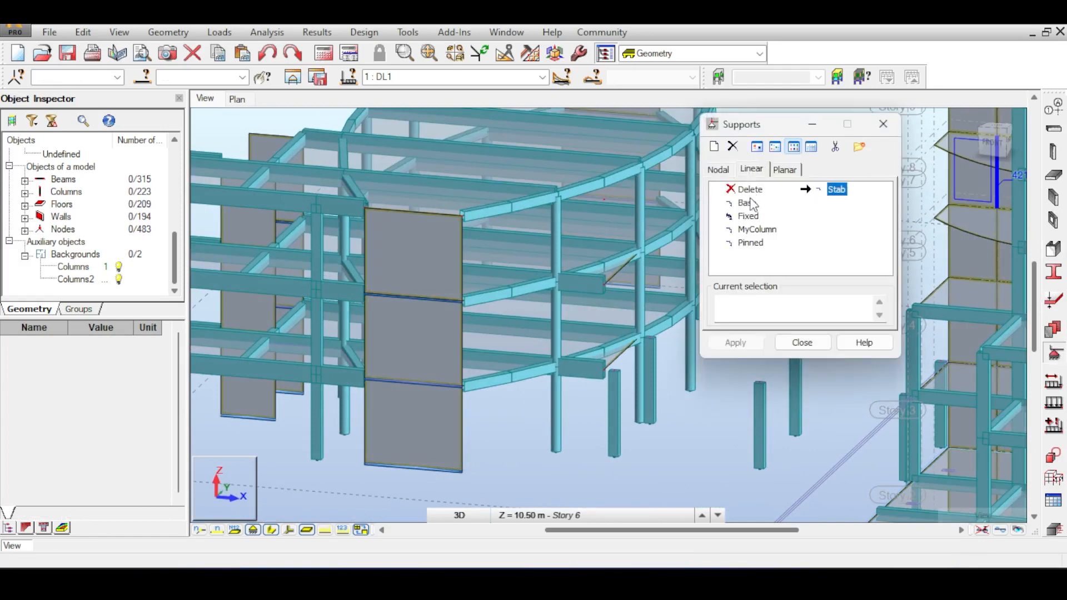
pyautogui.click(750, 190)
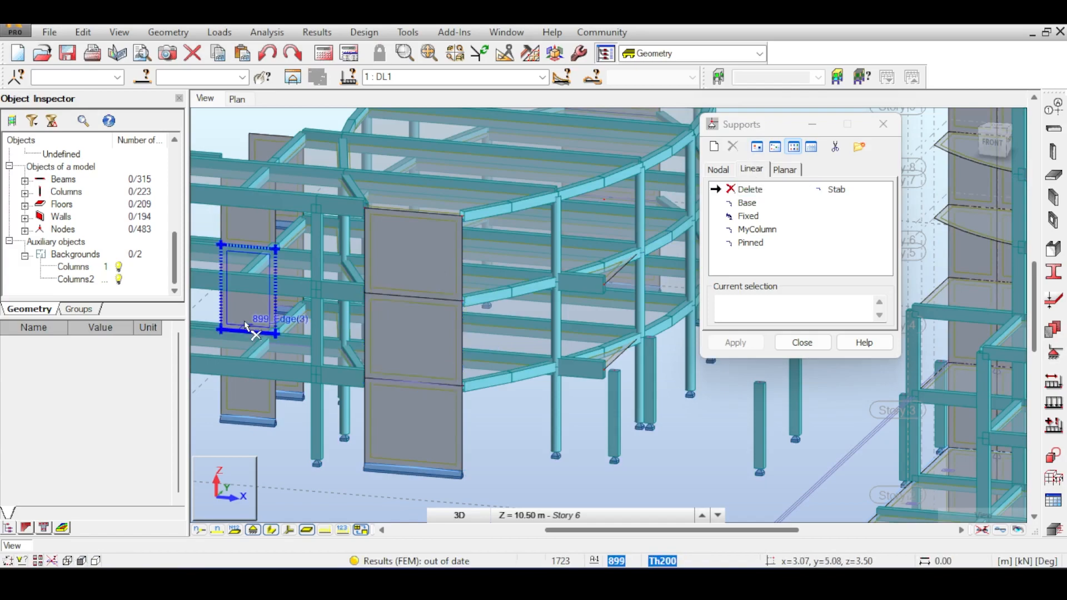
pyautogui.scroll(4, 275, 217)
pyautogui.moveTo(414, 173); pyautogui.dragTo(217, 378, button='middle')
pyautogui.scroll(-4, 217, 377)
pyautogui.keyDown('shift'); pyautogui.moveTo(445, 328); pyautogui.dragTo(289, 245, button='middle'); pyautogui.keyUp('shift')
pyautogui.keyDown('shift'); pyautogui.moveTo(834, 142); pyautogui.dragTo(948, 135, button='middle'); pyautogui.keyUp('shift')
pyautogui.click(987, 134)
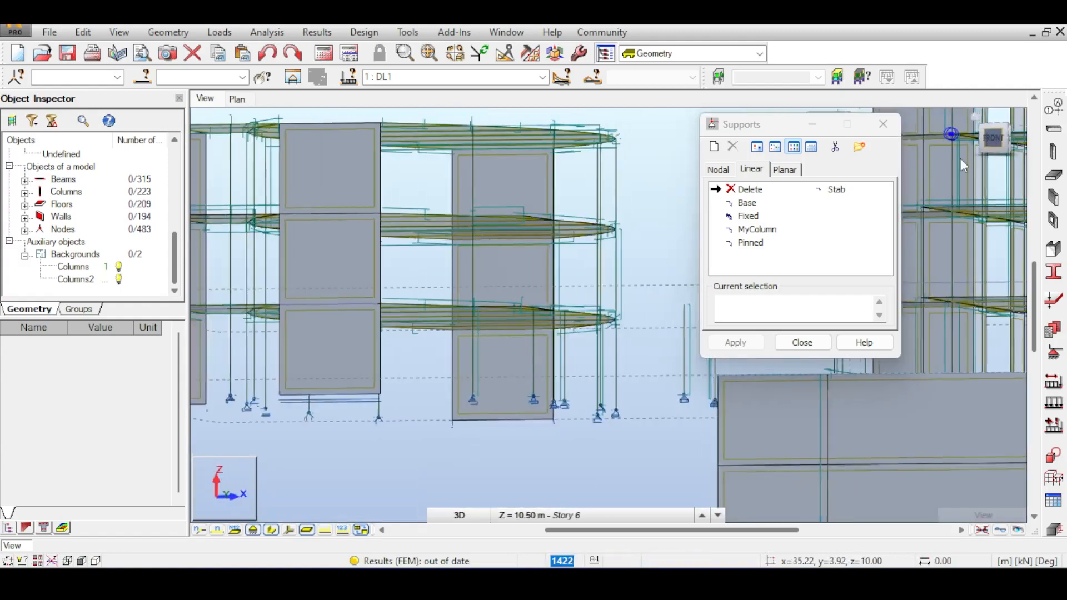
pyautogui.click(813, 343)
pyautogui.scroll(-3, 679, 308)
pyautogui.moveTo(665, 209); pyautogui.dragTo(722, 204, button='middle')
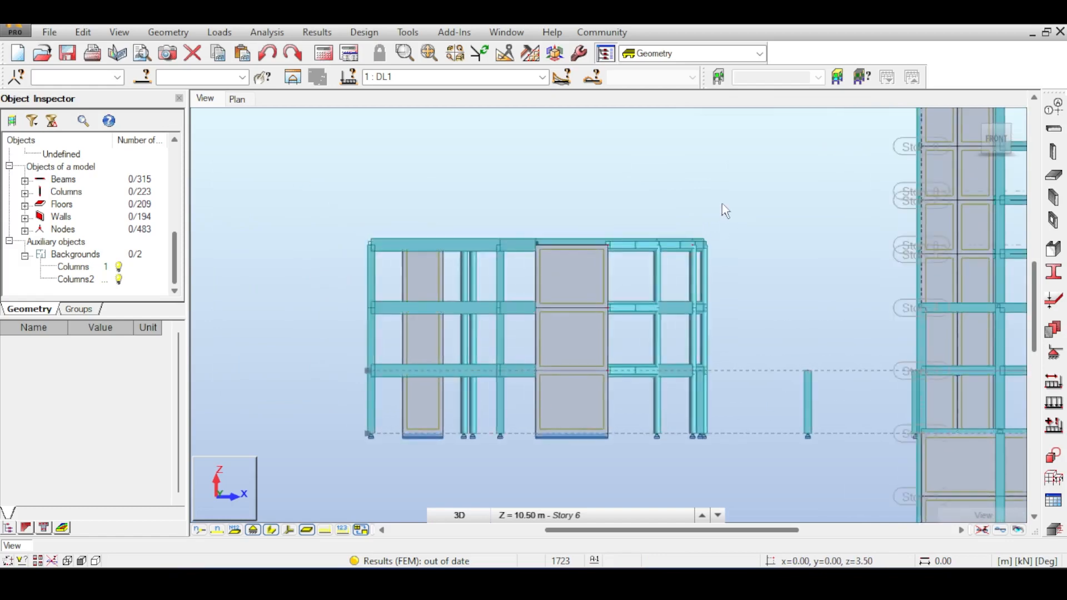
# Step: Copy the low building's top storey, including its beams, columns, walls and floors, once upward with translation vector 0,0,3.5
pyautogui.moveTo(739, 199); pyautogui.dragTo(375, 259)
pyautogui.click(83, 31)
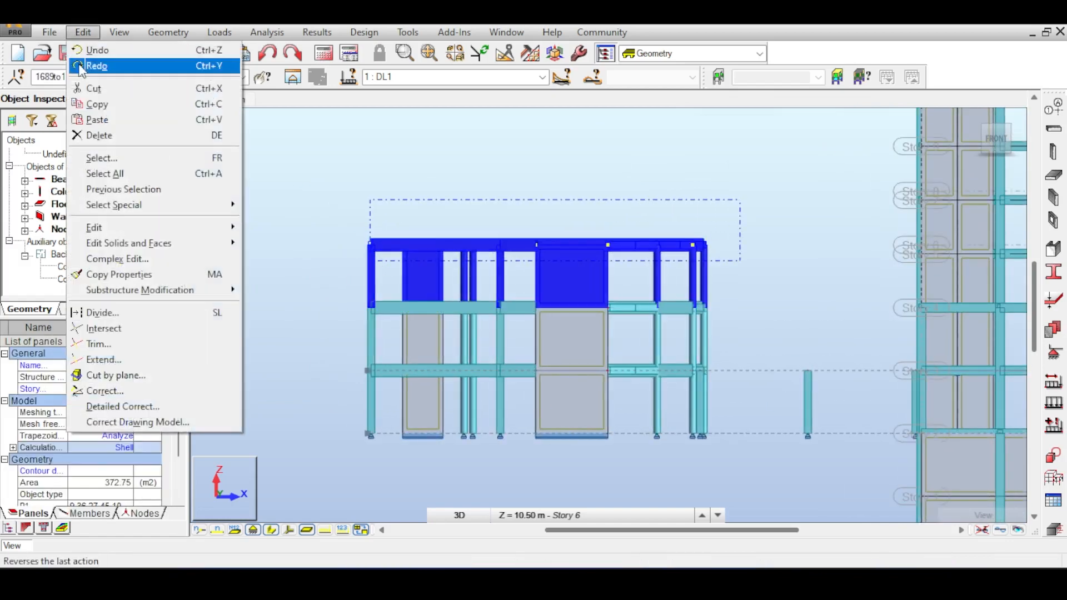
pyautogui.click(266, 229)
pyautogui.press('Return')
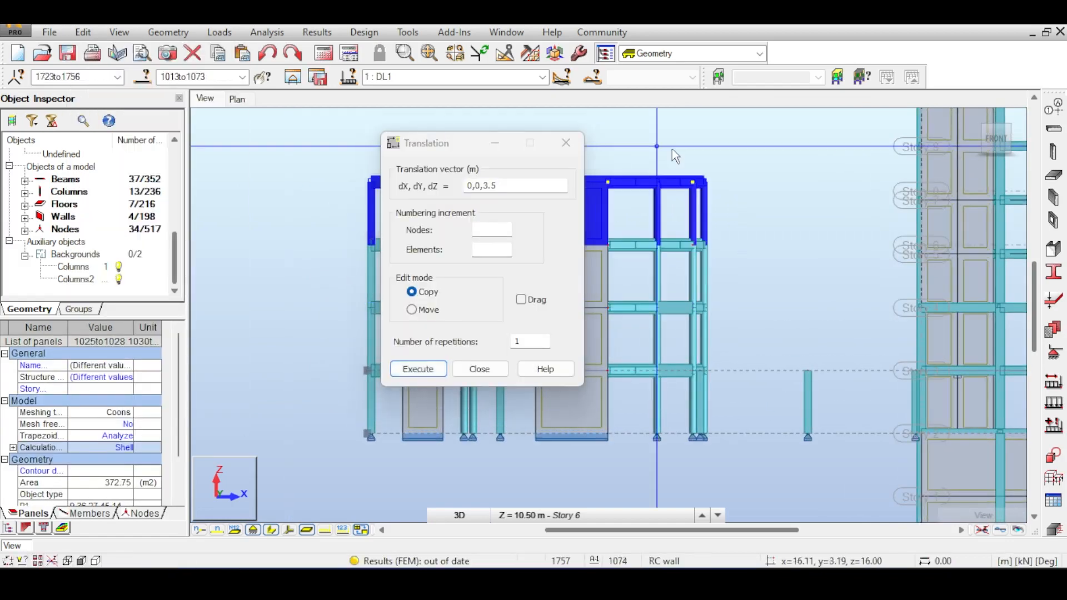
pyautogui.click(566, 143)
# Step: Check the roof level in the AutoCAD elevation and delete the selected rectangular-wing beams, column, floor and walls from the Robot model's new top storey
pyautogui.click(1016, 122)
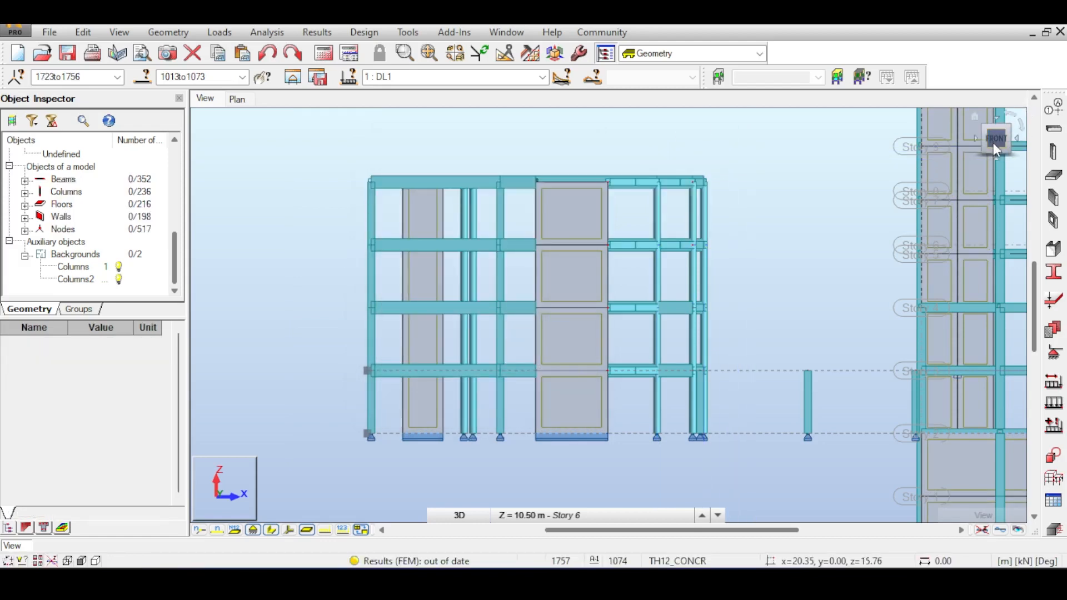
pyautogui.click(992, 142)
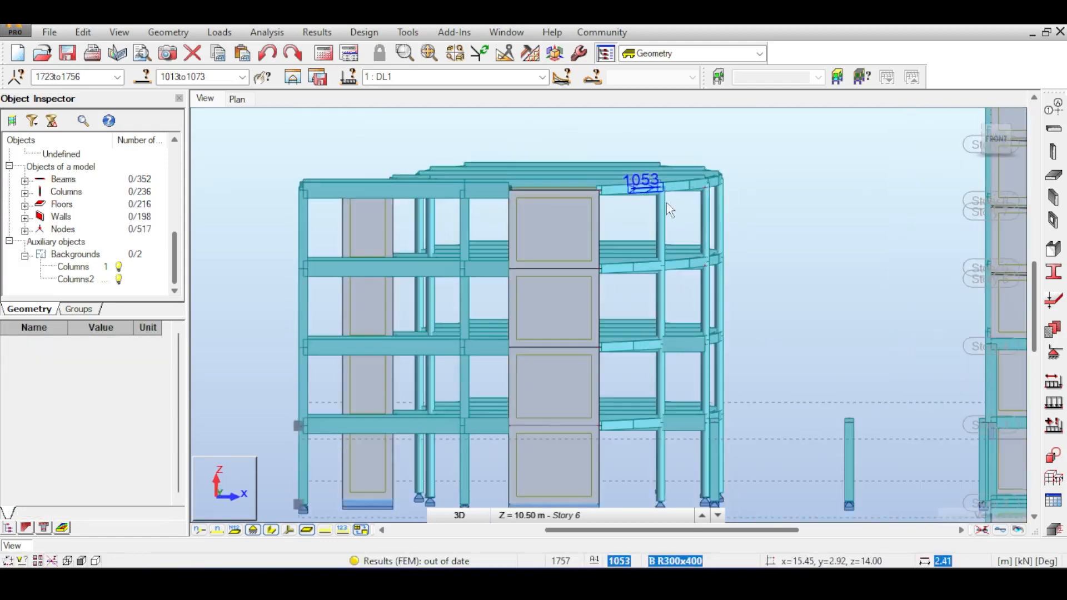
pyautogui.scroll(1, 717, 191)
pyautogui.keyDown('shift'); pyautogui.moveTo(717, 192); pyautogui.dragTo(731, 221, button='middle'); pyautogui.keyUp('shift')
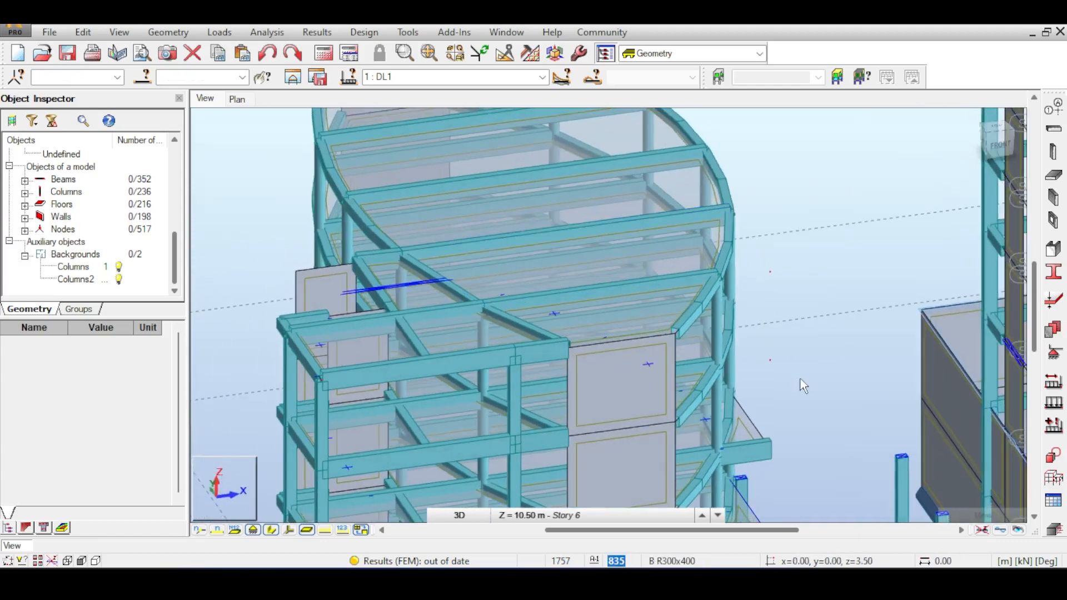
pyautogui.moveTo(800, 379); pyautogui.dragTo(800, 380)
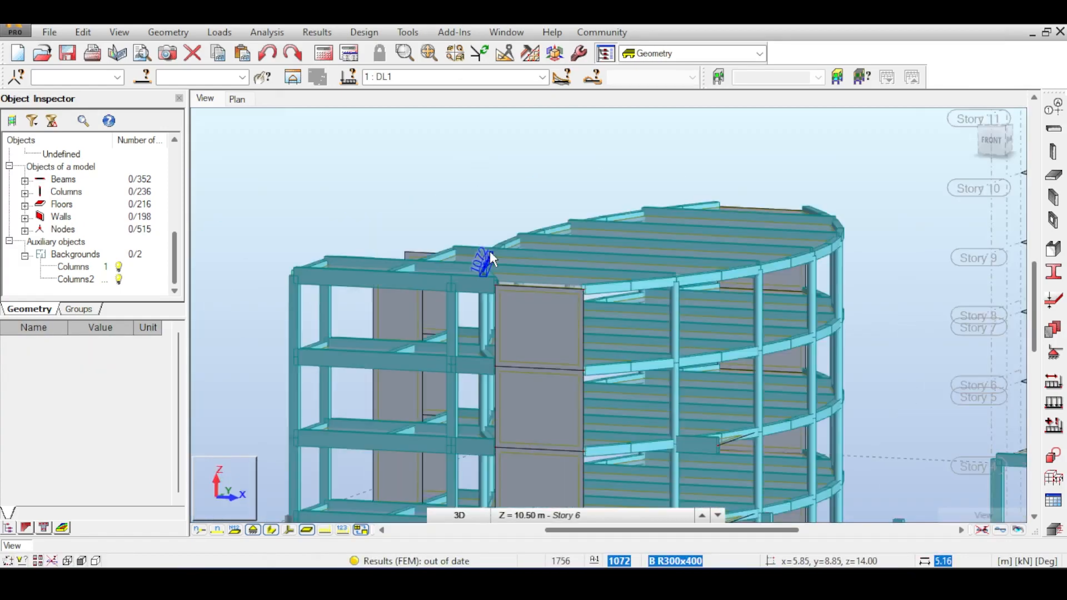
pyautogui.scroll(3, 461, 244)
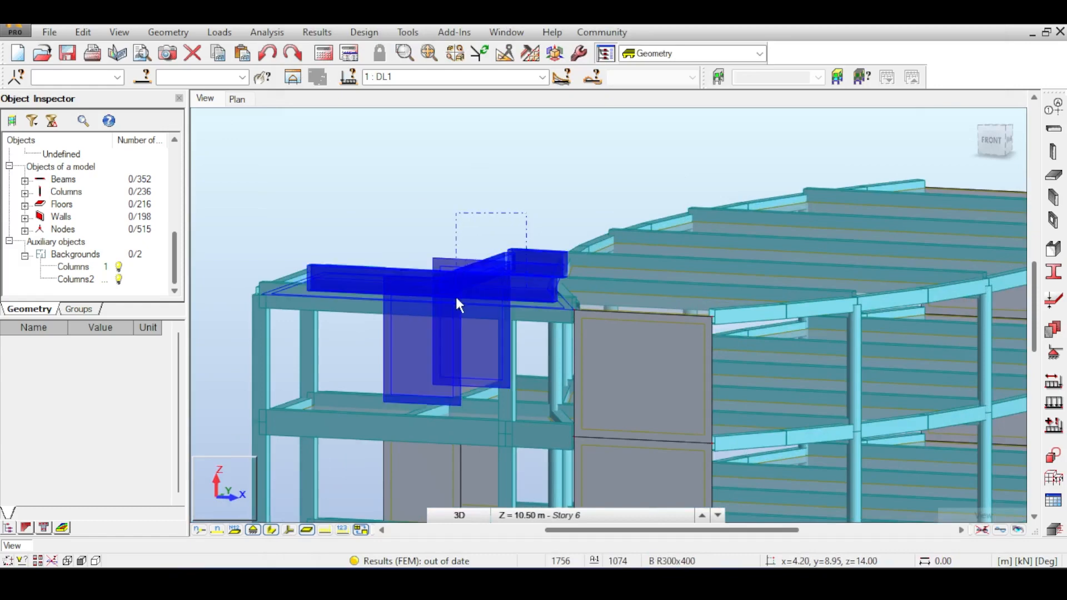
pyautogui.click(459, 314)
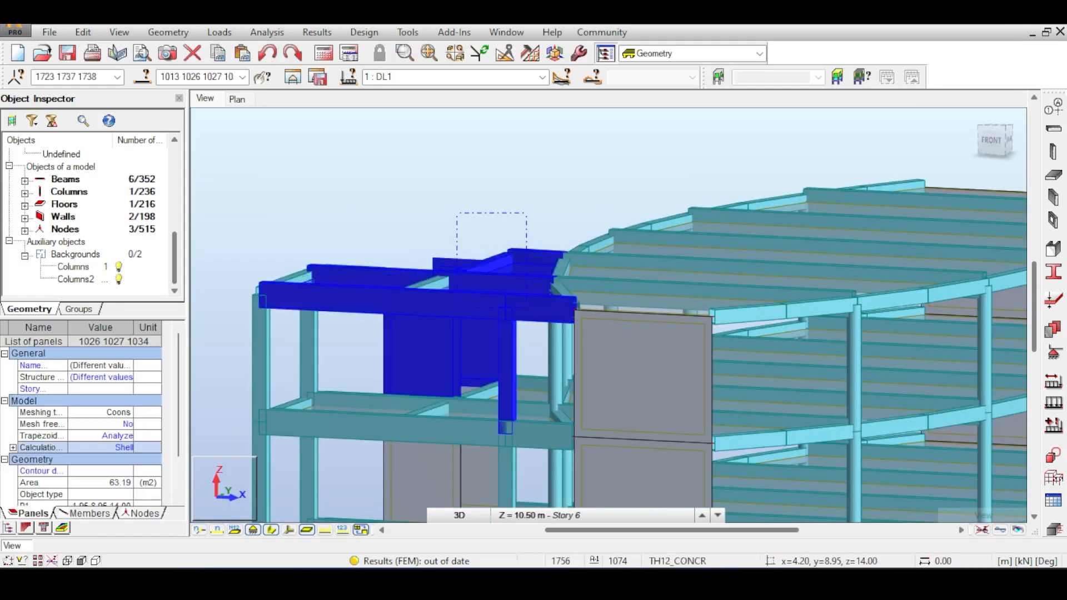
pyautogui.hotkey('alt', 'Tab')
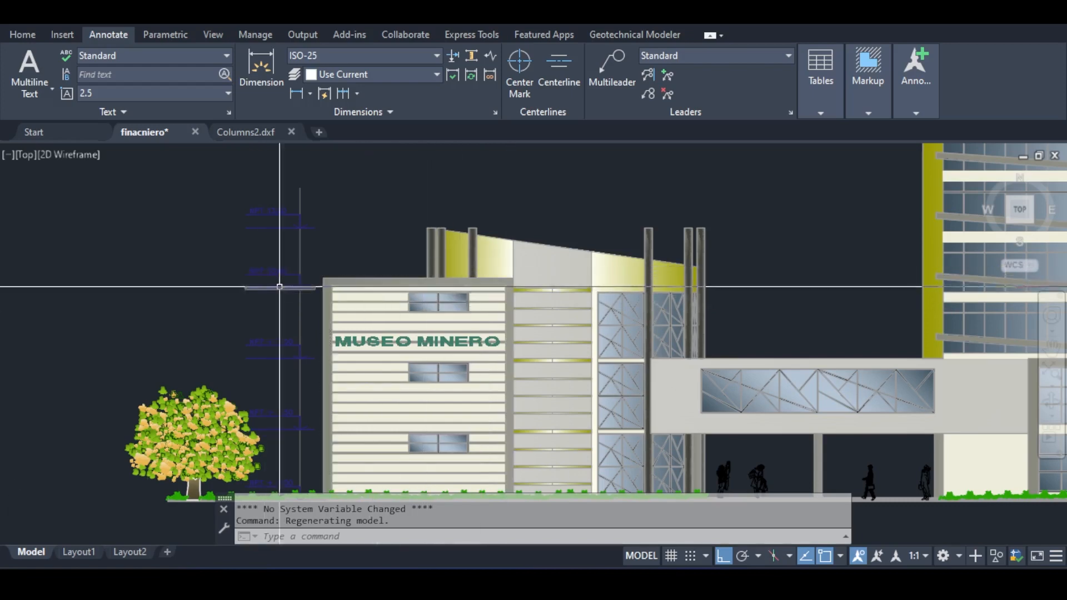
pyautogui.scroll(4, 280, 286)
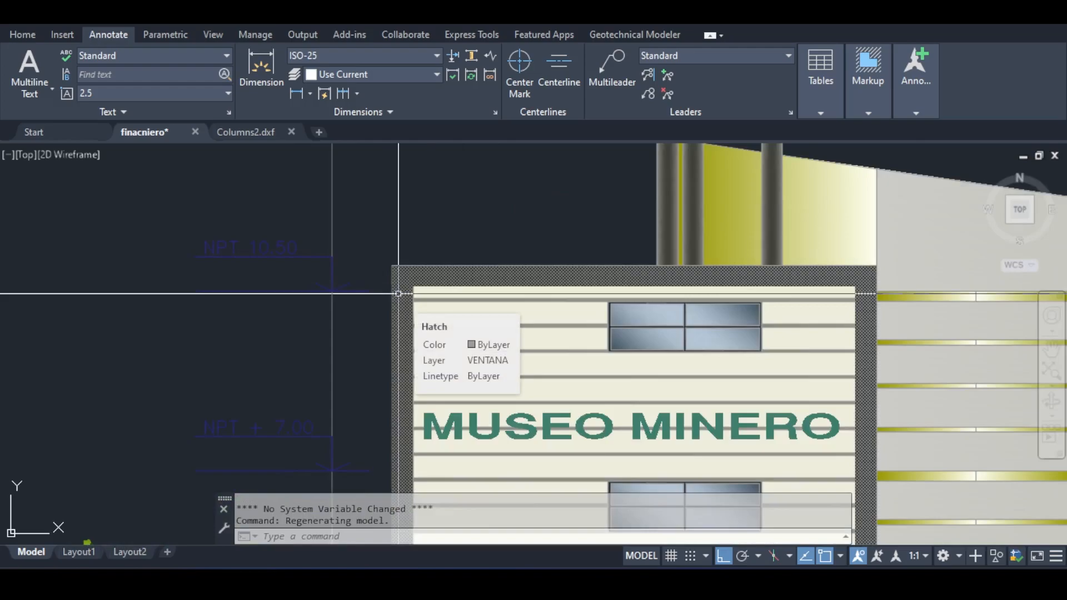
pyautogui.hotkey('alt', 'Tab')
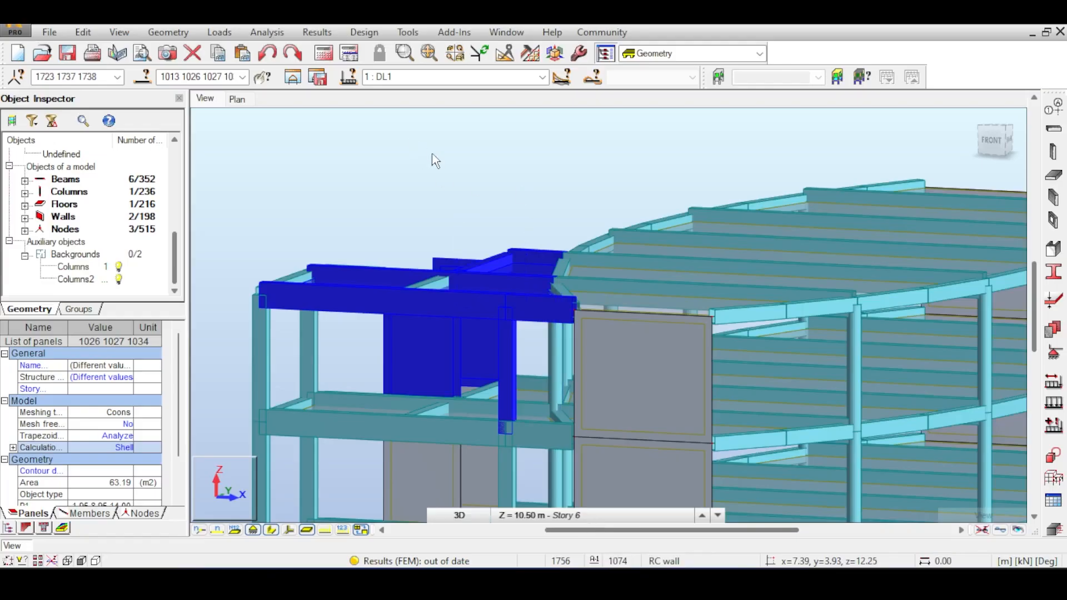
pyautogui.press('Delete')
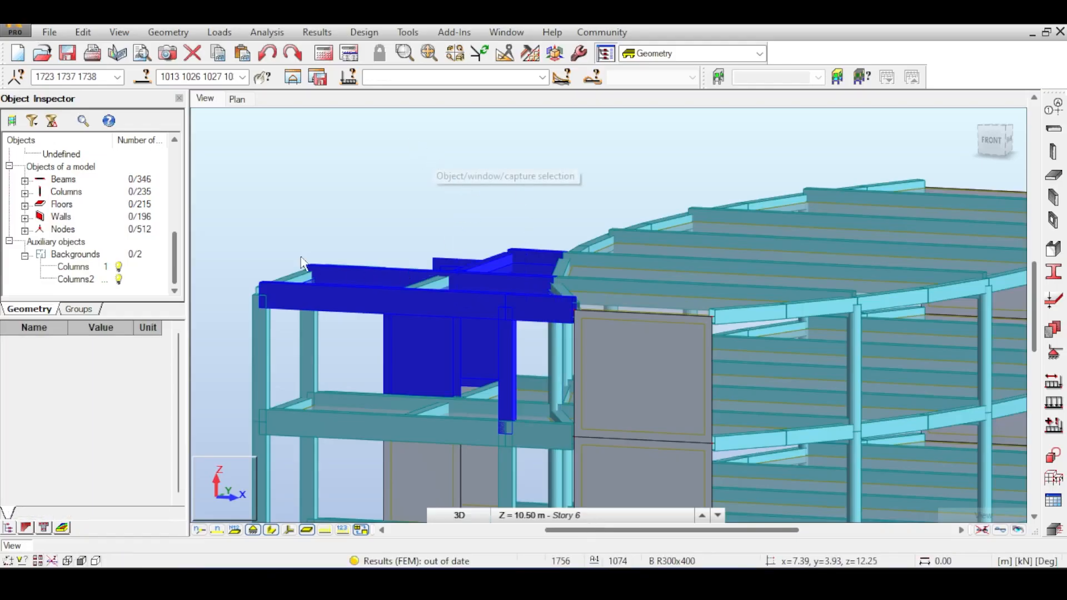
# Step: Delete the leftover end columns and beams of the rectangular wing's top storey
pyautogui.moveTo(278, 325); pyautogui.dragTo(456, 261)
pyautogui.moveTo(244, 326); pyautogui.dragTo(218, 322)
pyautogui.press('Delete')
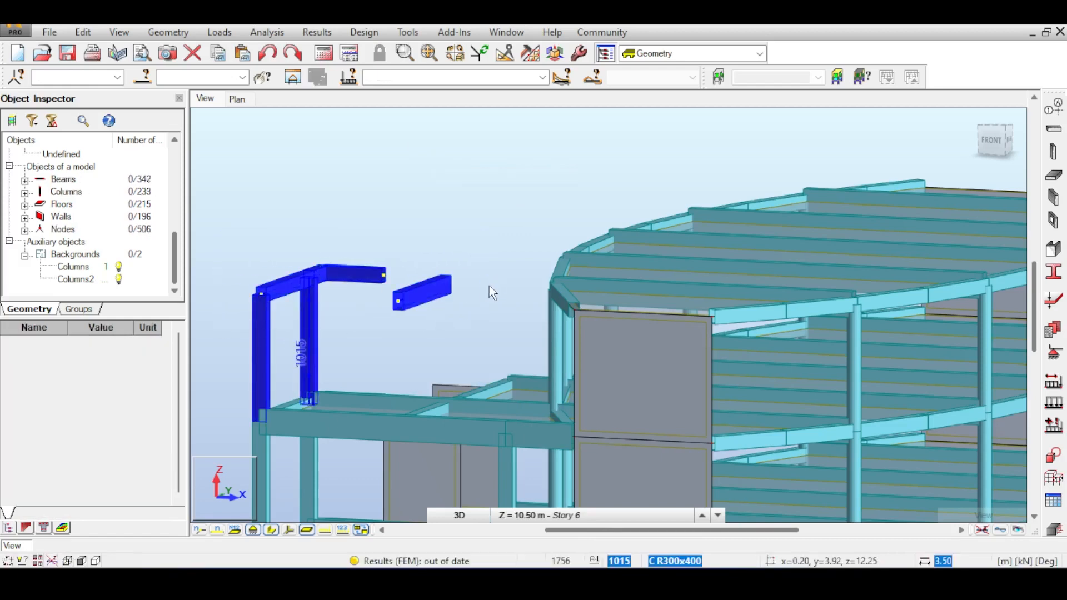
# Step: Define an arbitrary Cut by plane through points 18.71, 13.77, 12.25; 5.85, 18.70, 14.00; and 5.85, 8.85, 14.00 on the curved block
pyautogui.click(992, 140)
pyautogui.moveTo(998, 140); pyautogui.dragTo(990, 147)
pyautogui.moveTo(718, 263); pyautogui.dragTo(630, 171, button='middle')
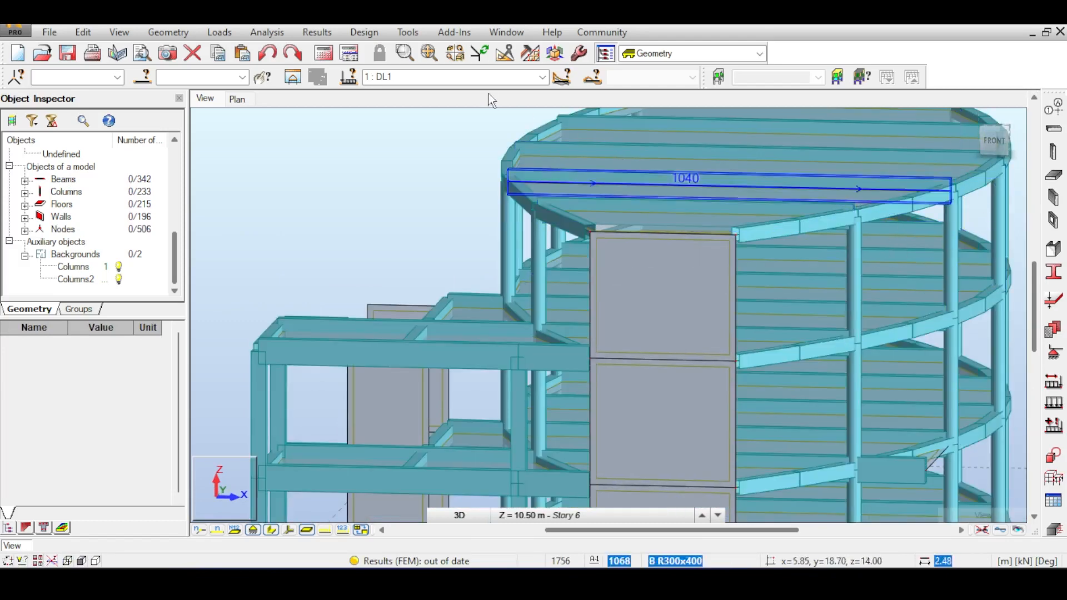
pyautogui.moveTo(678, 186); pyautogui.dragTo(520, 239, button='middle')
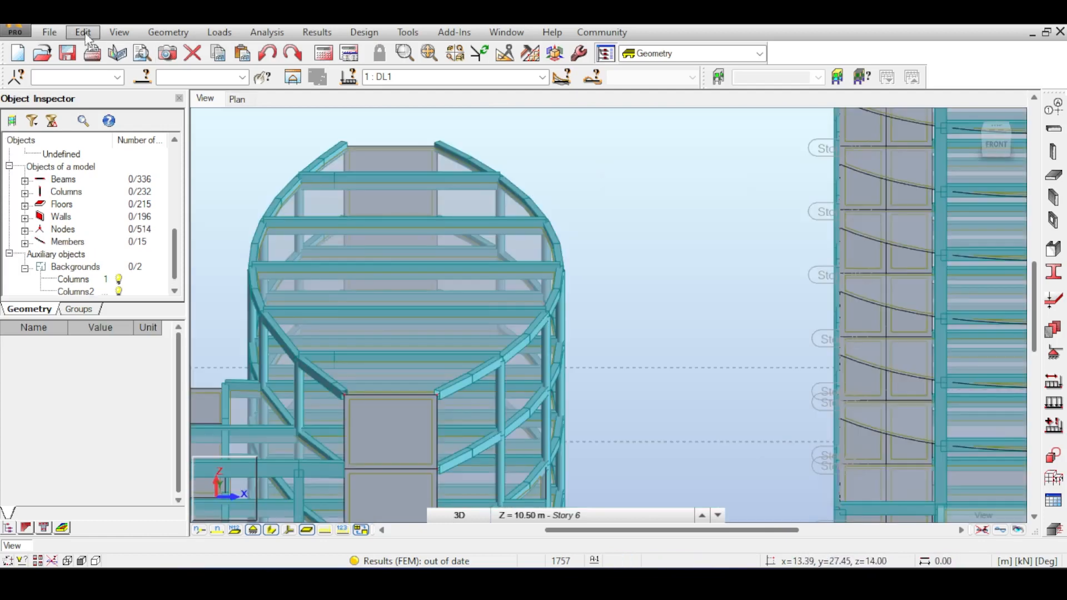
pyautogui.click(83, 32)
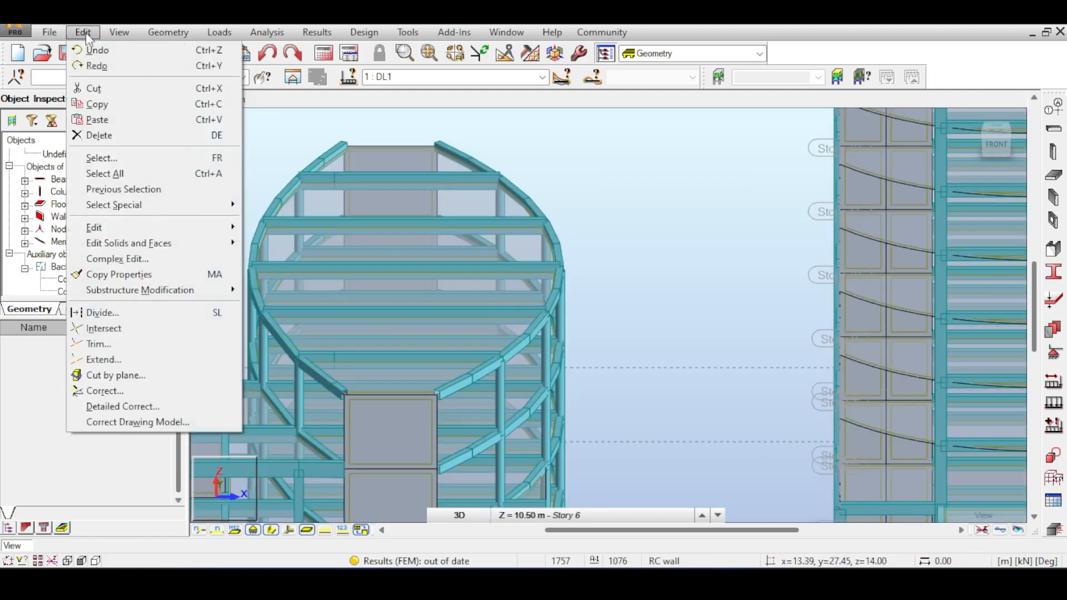
pyautogui.click(127, 377)
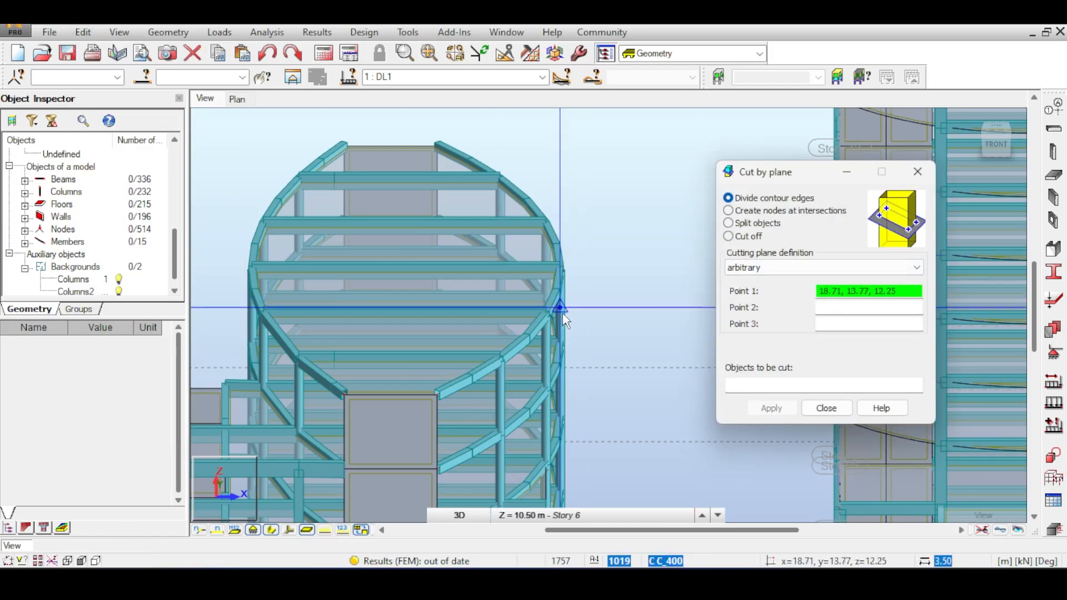
pyautogui.scroll(3, 562, 313)
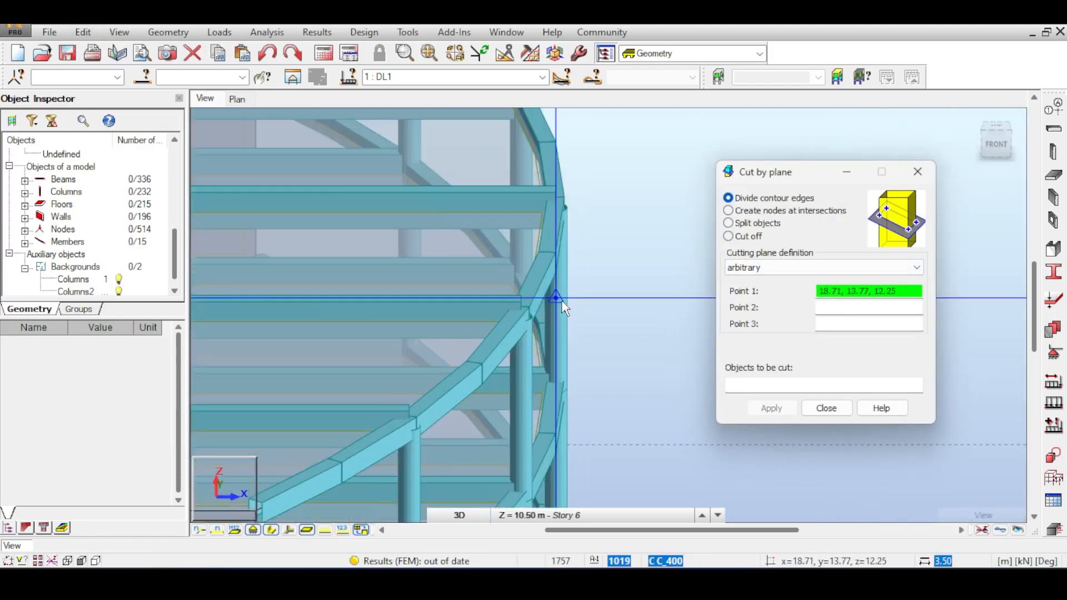
pyautogui.click(562, 307)
pyautogui.scroll(-5, 470, 288)
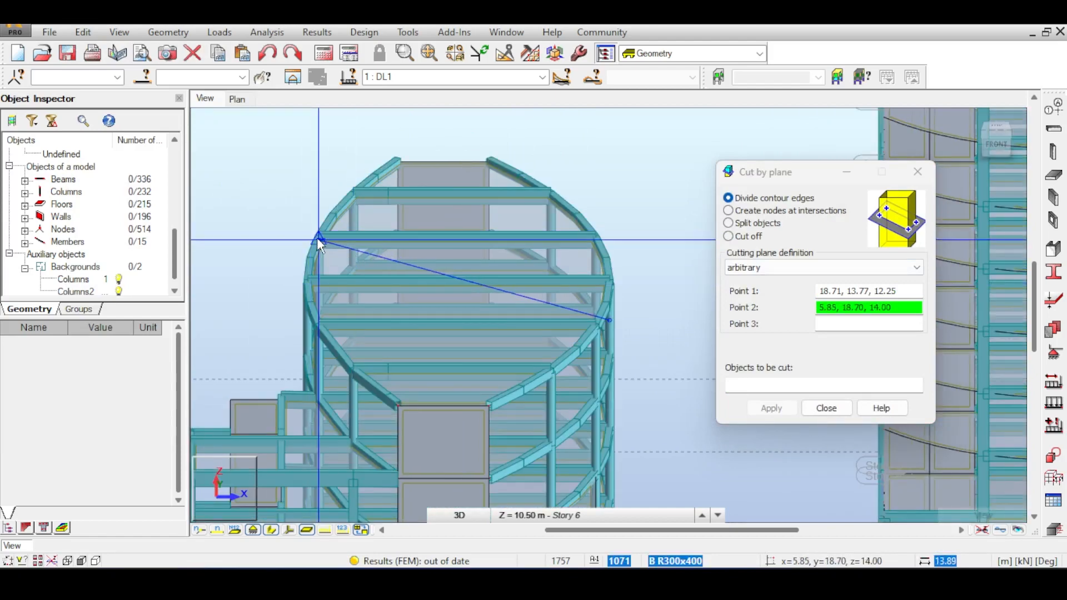
pyautogui.click(318, 239)
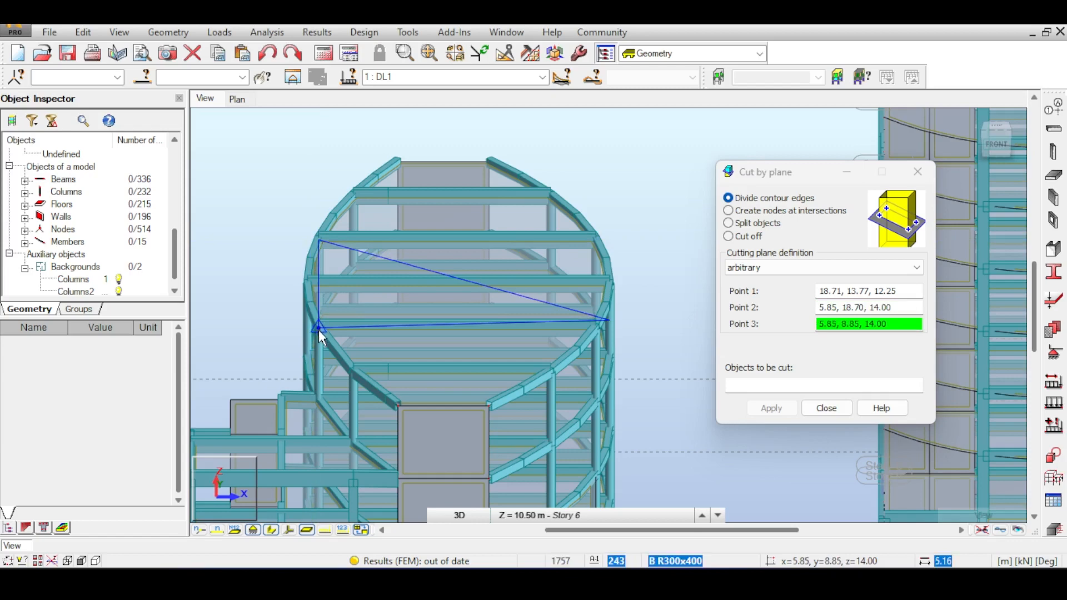
pyautogui.click(319, 329)
# Step: Cut off the curved block's top-storey members, walls and floors along the plane, removing the side at 16.11, 23.62, 14.00
pyautogui.click(745, 238)
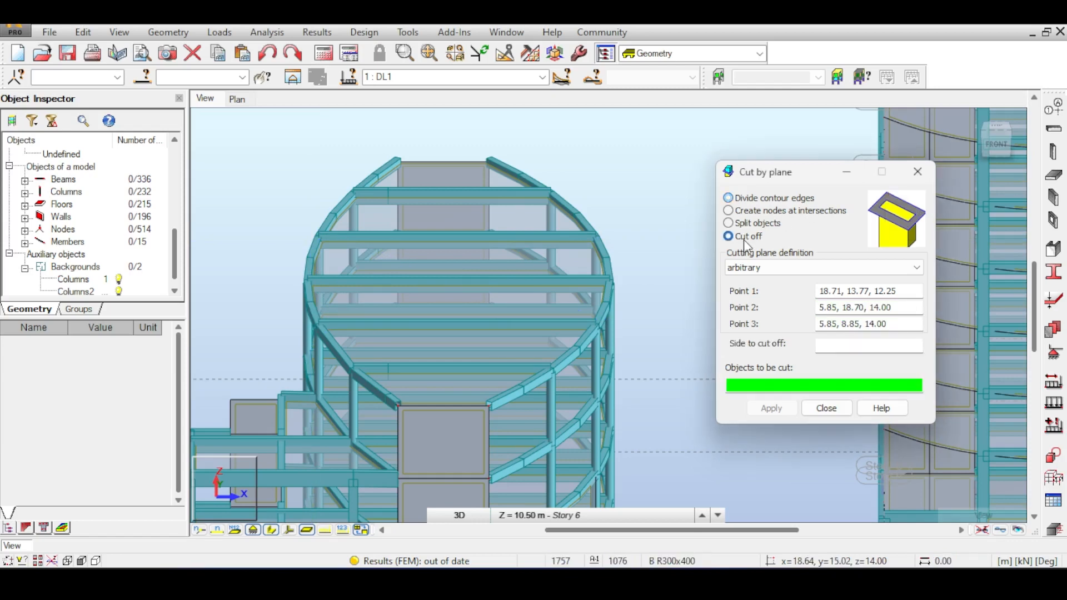
pyautogui.click(832, 349)
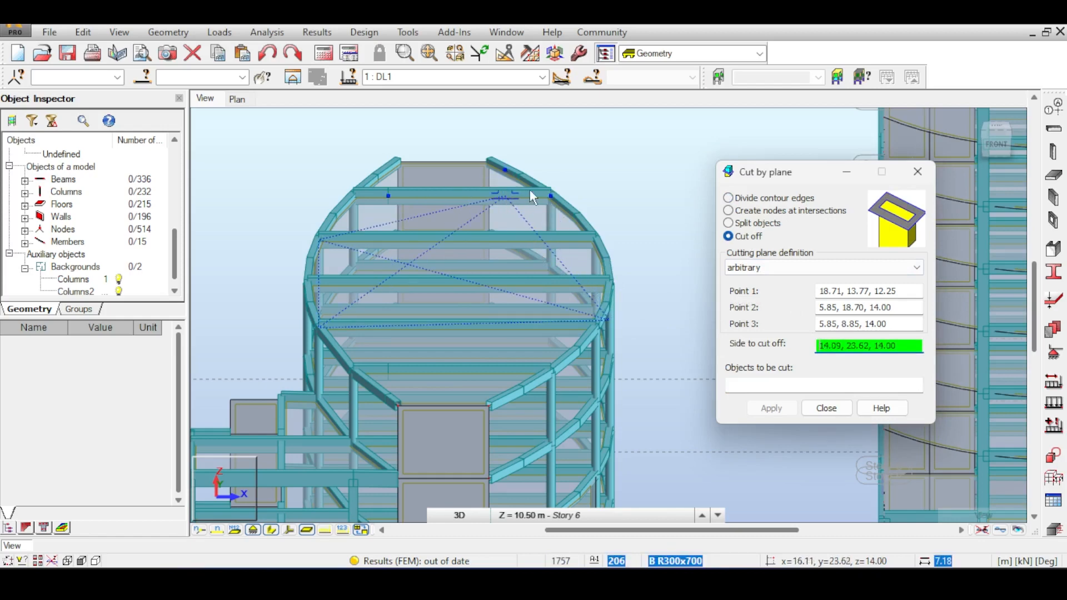
pyautogui.click(549, 190)
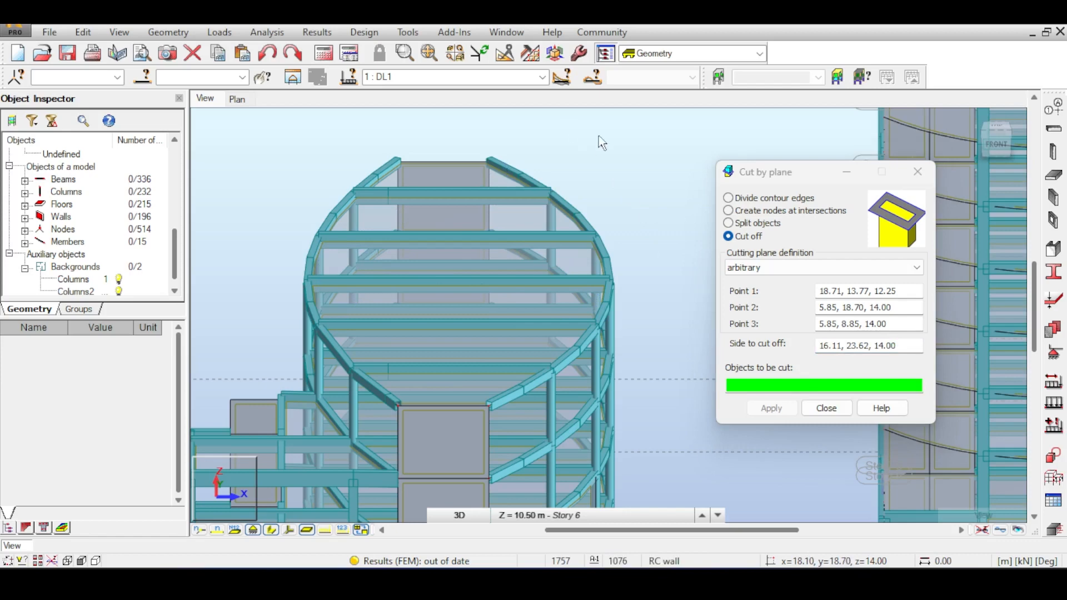
pyautogui.moveTo(994, 151); pyautogui.dragTo(998, 136)
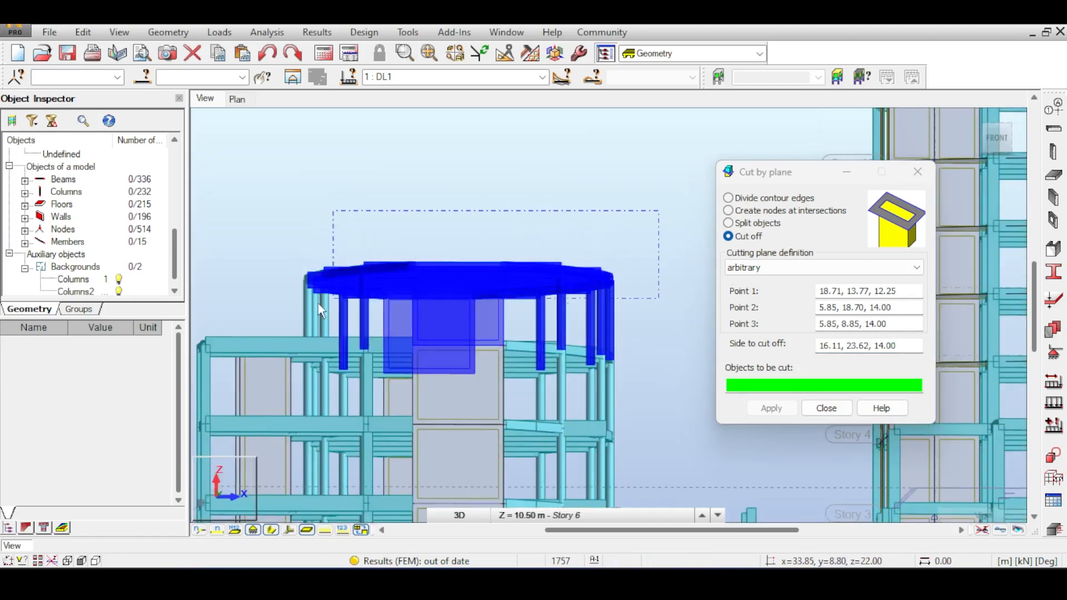
pyautogui.moveTo(298, 312); pyautogui.dragTo(297, 303)
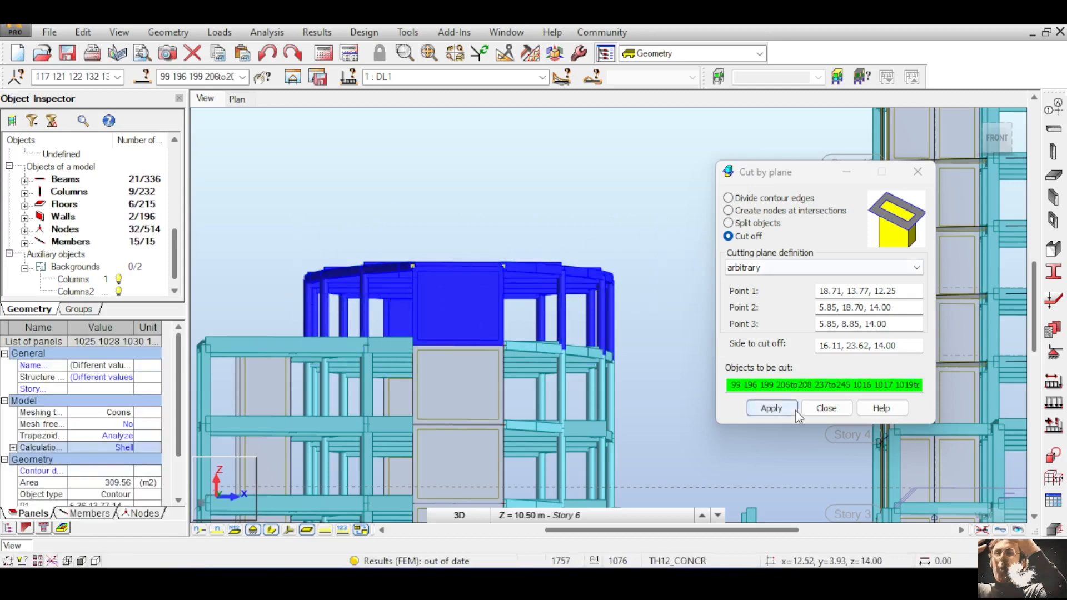
pyautogui.click(771, 407)
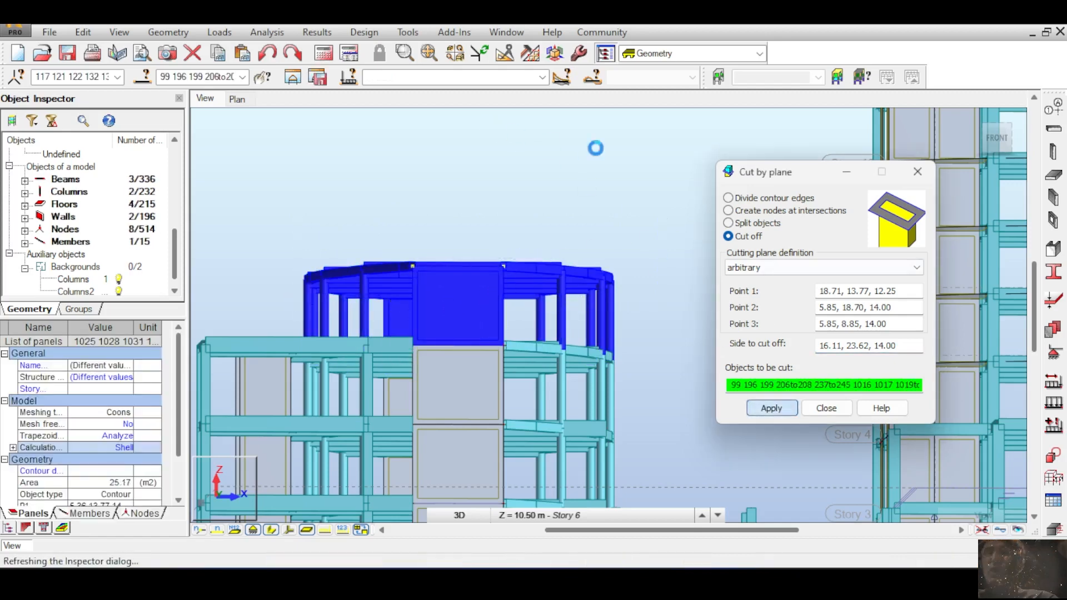
# Step: Minimize the Cut by plane dialog and clear the selection of the cut top-storey members and walls
pyautogui.click(994, 138)
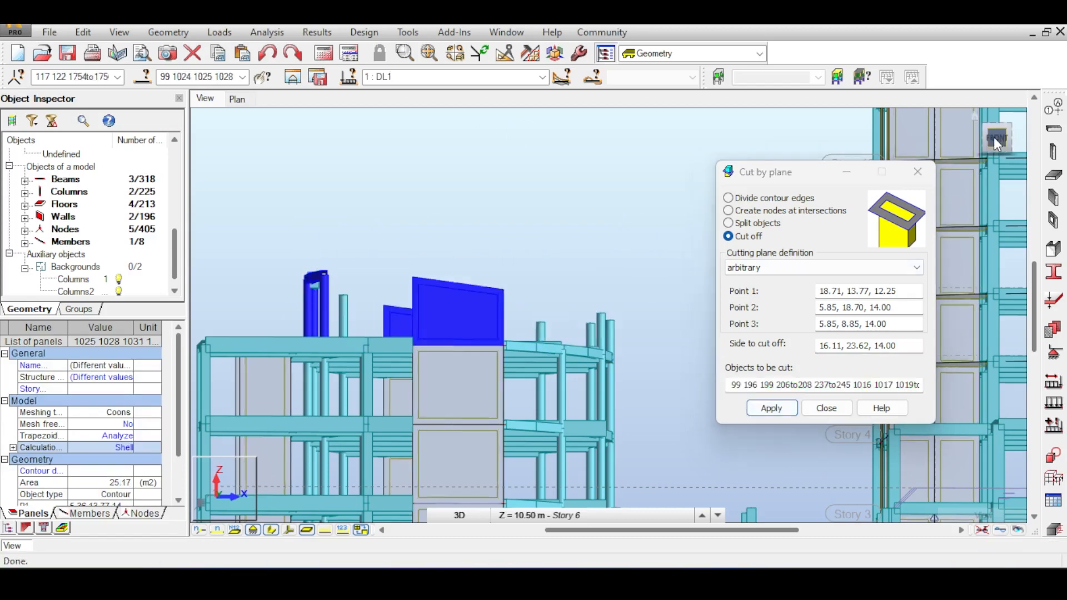
pyautogui.moveTo(993, 138); pyautogui.dragTo(996, 162)
pyautogui.click(629, 177)
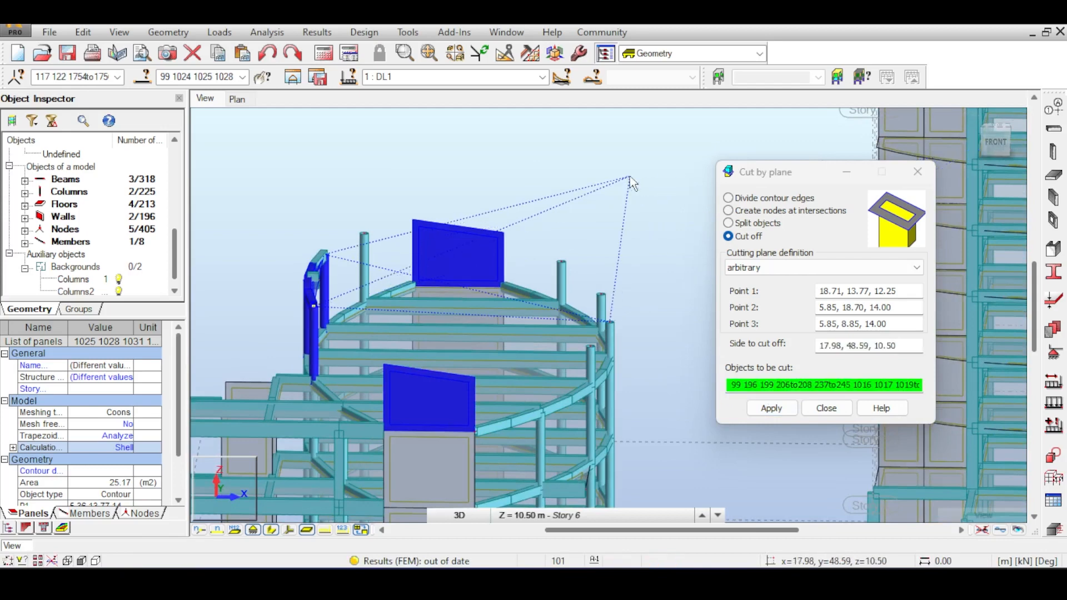
pyautogui.rightClick(630, 177)
pyautogui.click(665, 184)
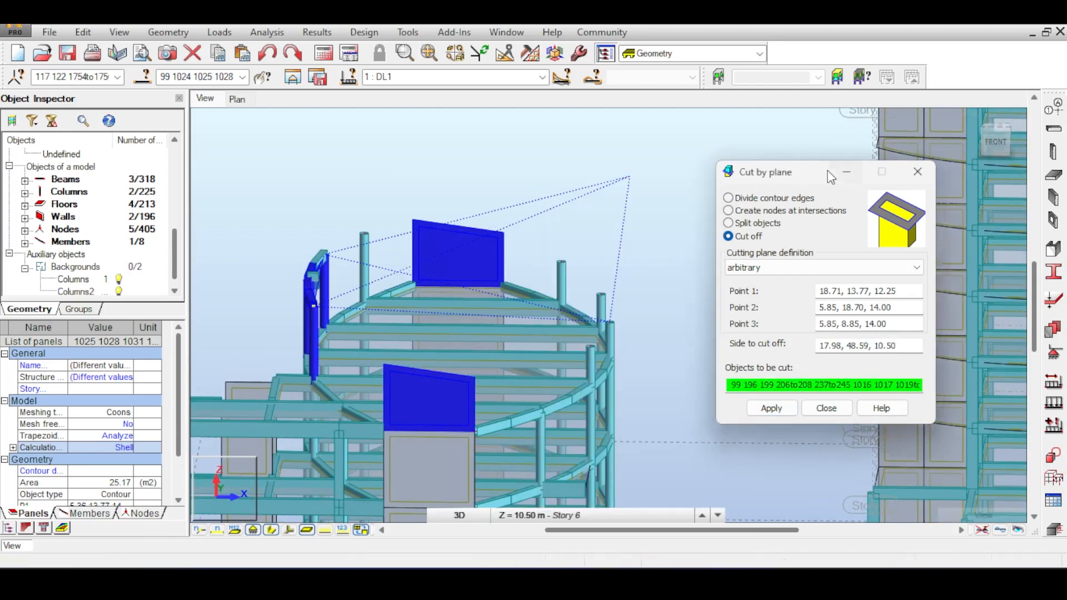
pyautogui.click(843, 172)
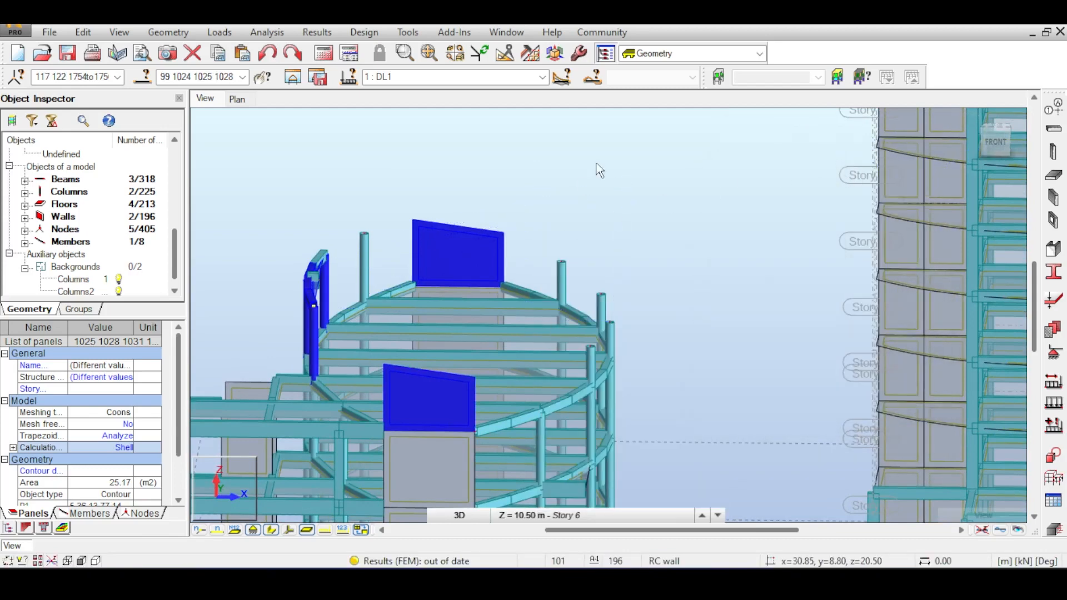
pyautogui.press('Escape')
# Step: Examine the curved edge beams, the short B R300x700 beam stub and the floor pieces remaining on the cut top storey
pyautogui.scroll(2, 307, 287)
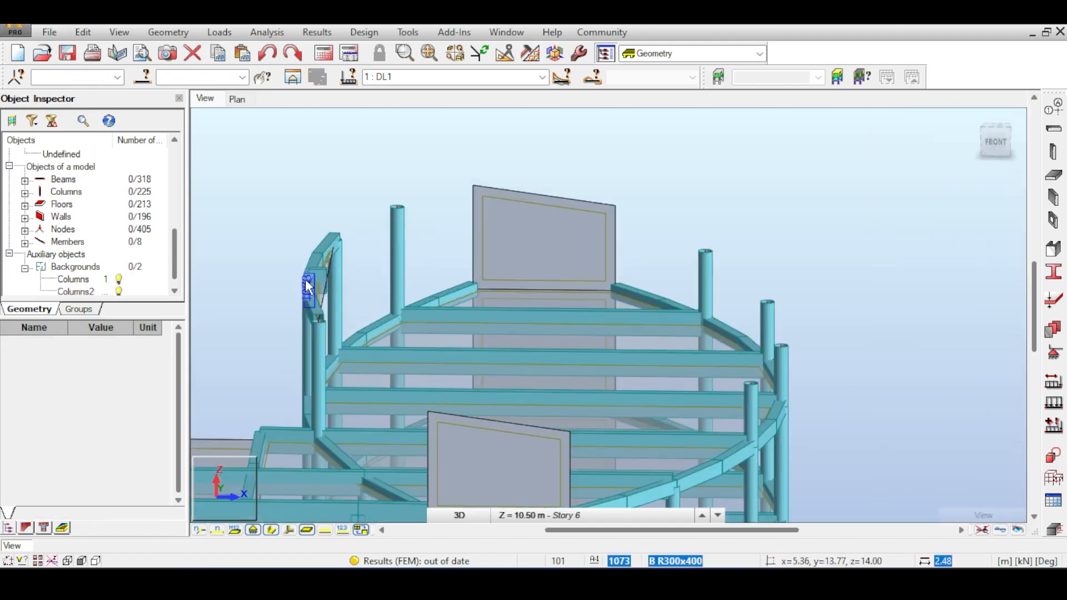
pyautogui.click(992, 142)
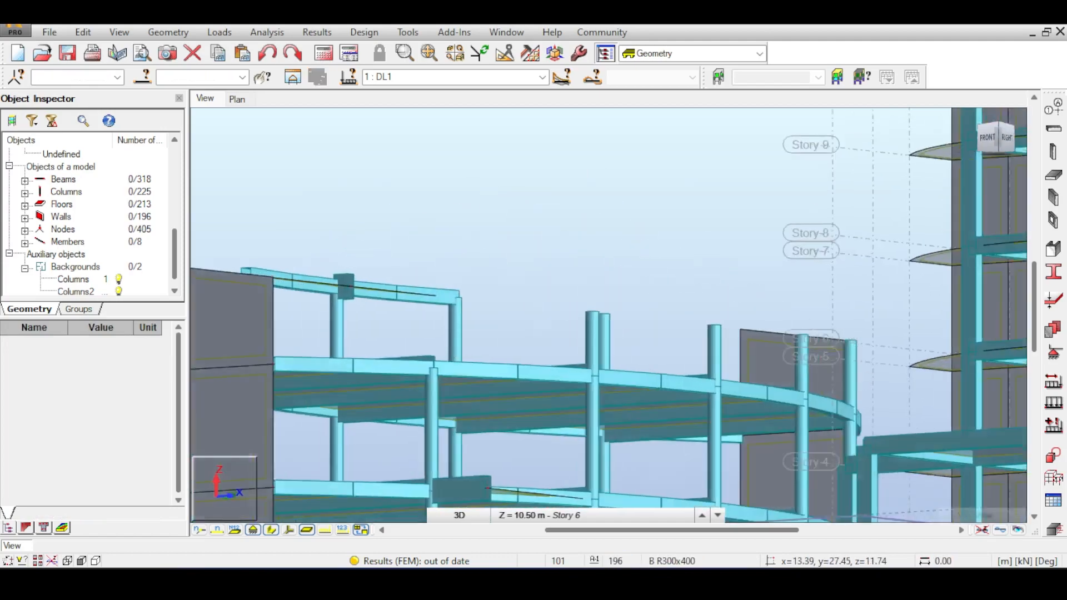
pyautogui.moveTo(994, 136); pyautogui.dragTo(826, 192)
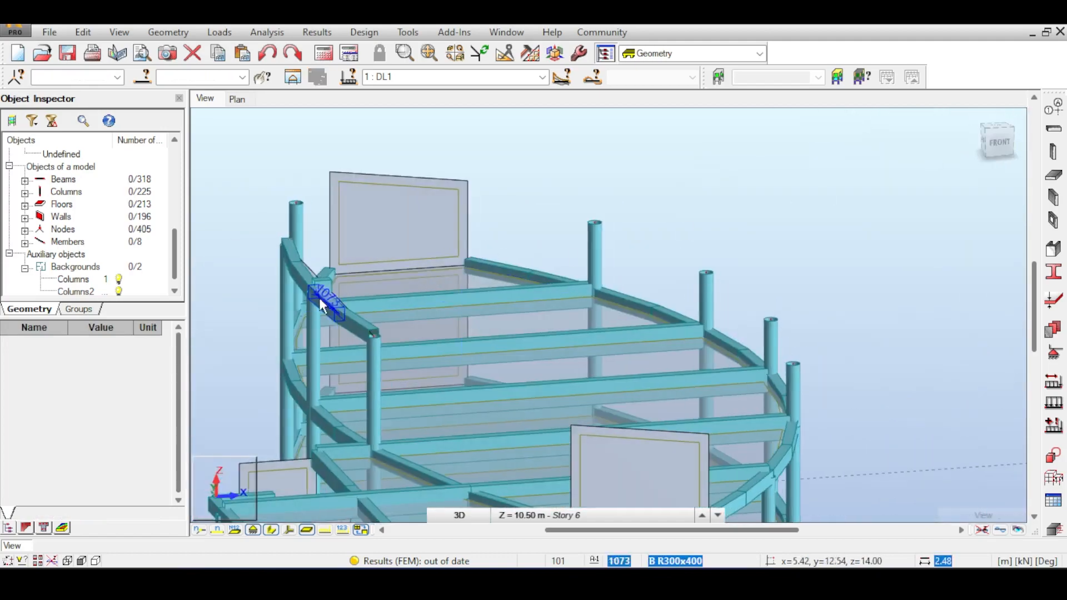
pyautogui.scroll(6, 319, 298)
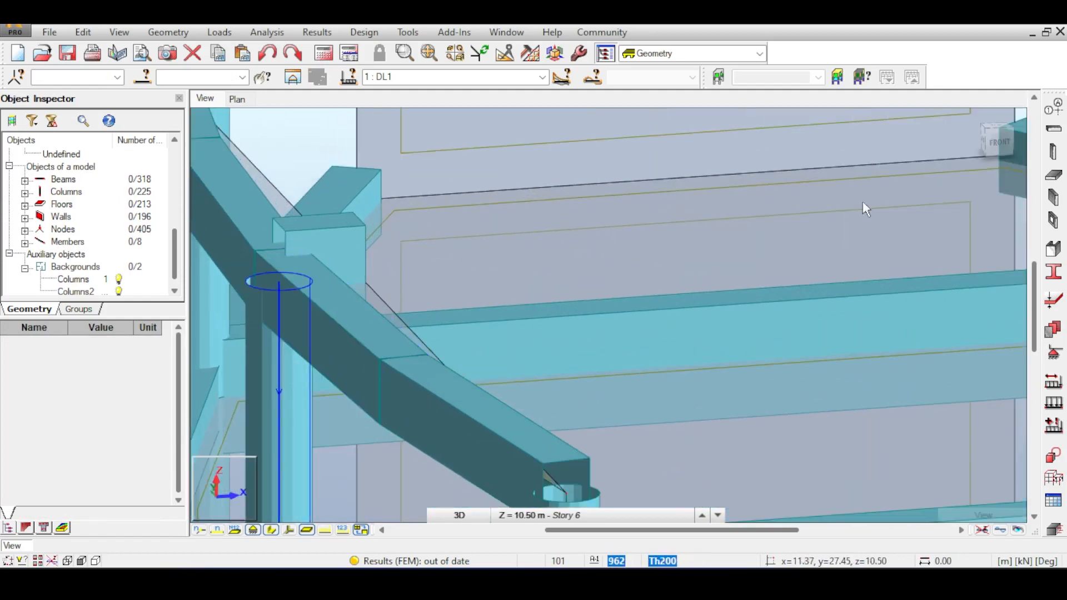
pyautogui.moveTo(993, 137); pyautogui.dragTo(362, 256)
pyautogui.moveTo(362, 256); pyautogui.dragTo(393, 367, button='middle')
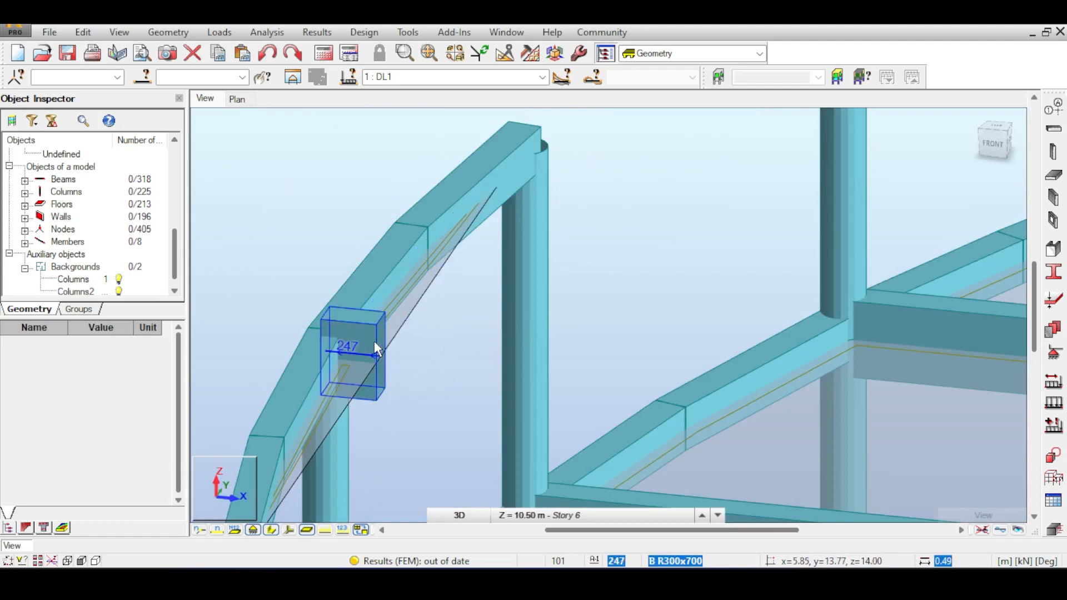
# Step: Delete the leftover B R300x700 beam stub, its node and the two sliver floor panels behind the curved edge beams
pyautogui.click(366, 352)
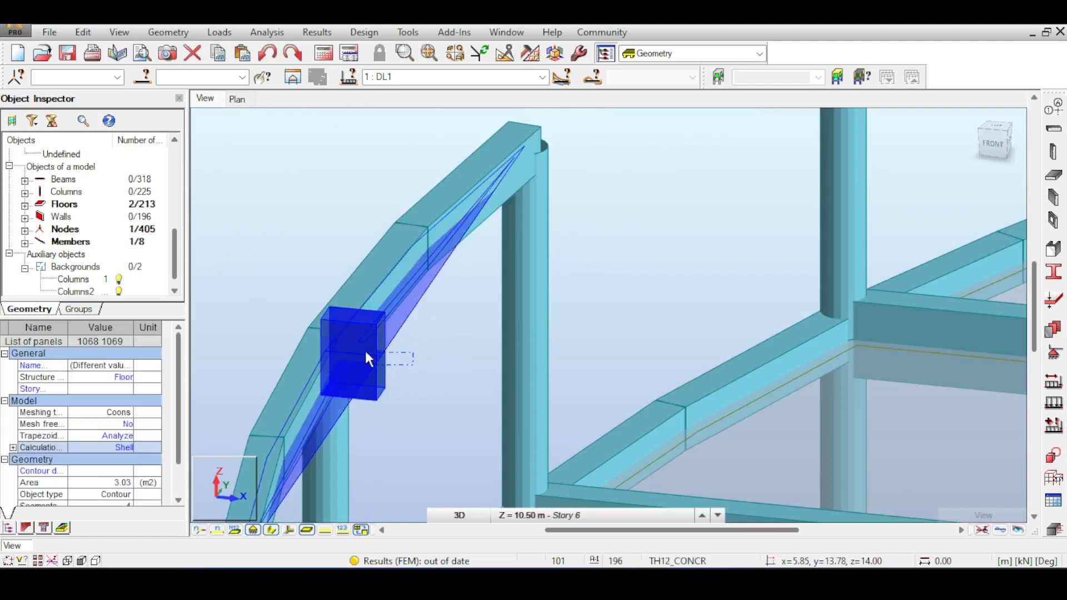
pyautogui.keyDown('ctrl'); pyautogui.click(366, 352); pyautogui.keyUp('ctrl')
pyautogui.press('Delete')
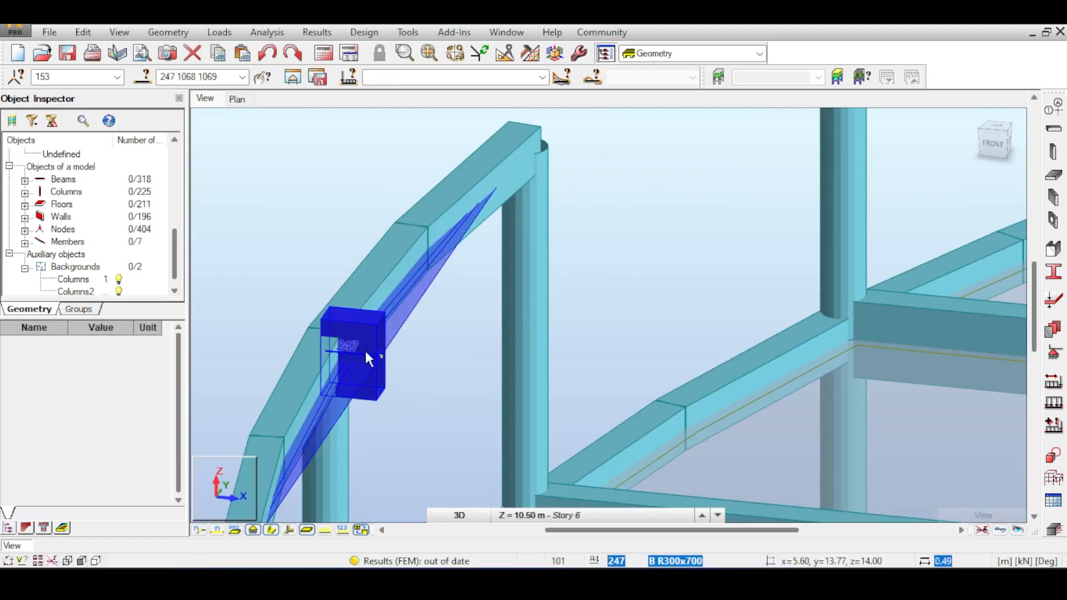
# Step: Examine the cut top storey from the front and above for missing columns around the curved block's edge
pyautogui.scroll(-3, 366, 359)
pyautogui.scroll(-3, 562, 339)
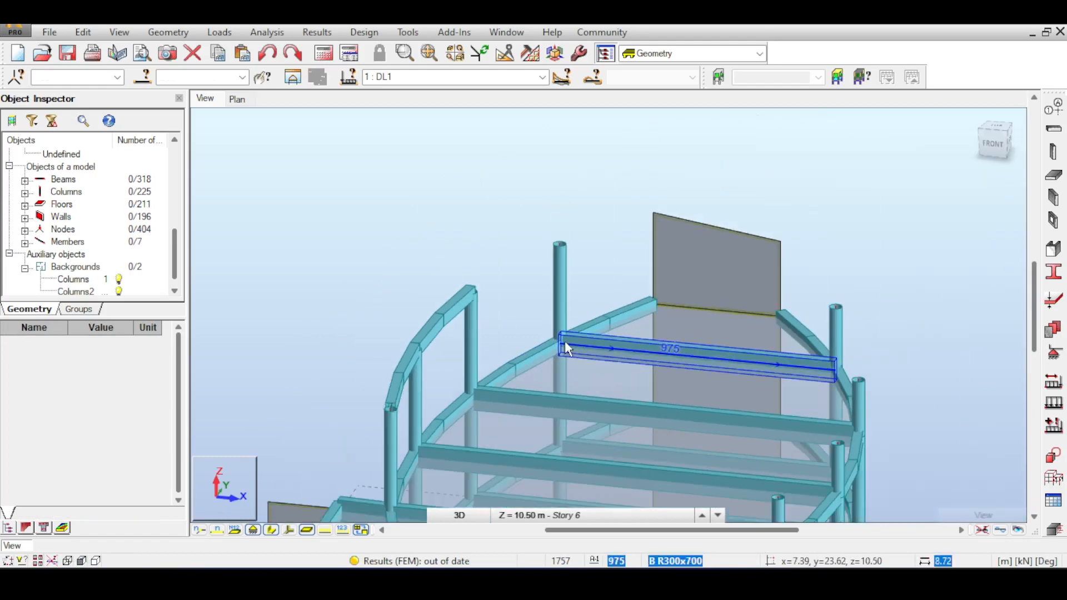
pyautogui.moveTo(565, 341); pyautogui.dragTo(515, 288, button='middle')
pyautogui.scroll(2, 515, 289)
pyautogui.click(996, 140)
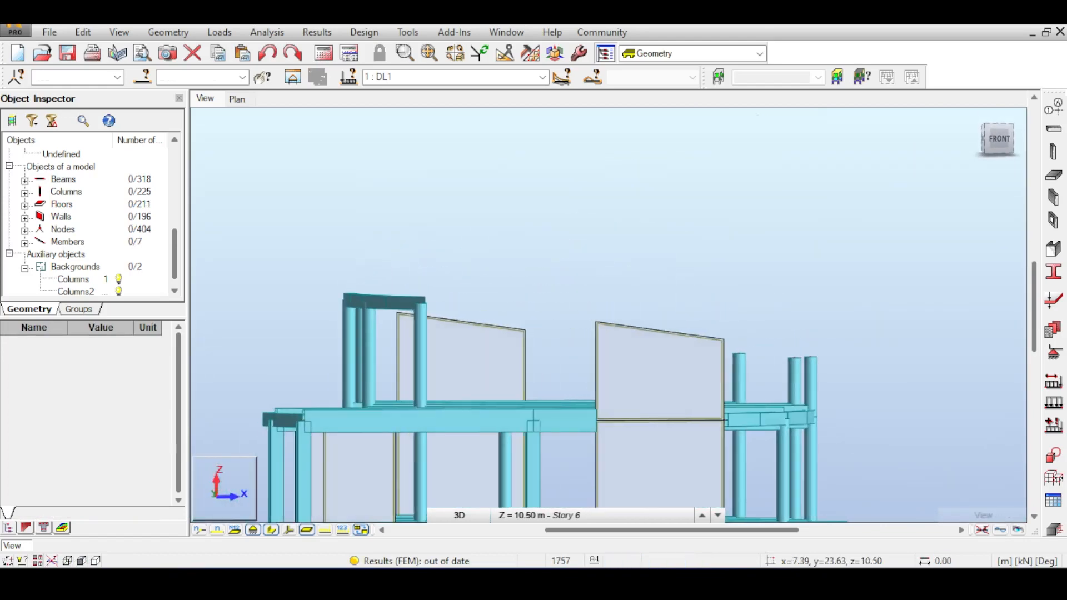
pyautogui.keyDown('shift'); pyautogui.moveTo(612, 312); pyautogui.dragTo(600, 389, button='middle'); pyautogui.keyUp('shift')
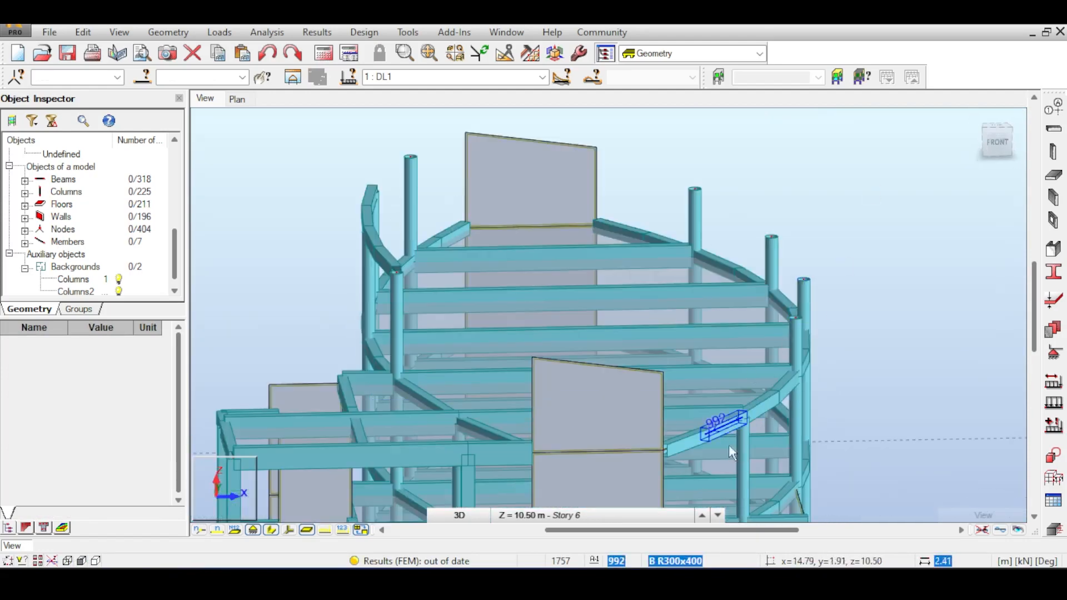
pyautogui.moveTo(729, 444); pyautogui.dragTo(667, 377, button='middle')
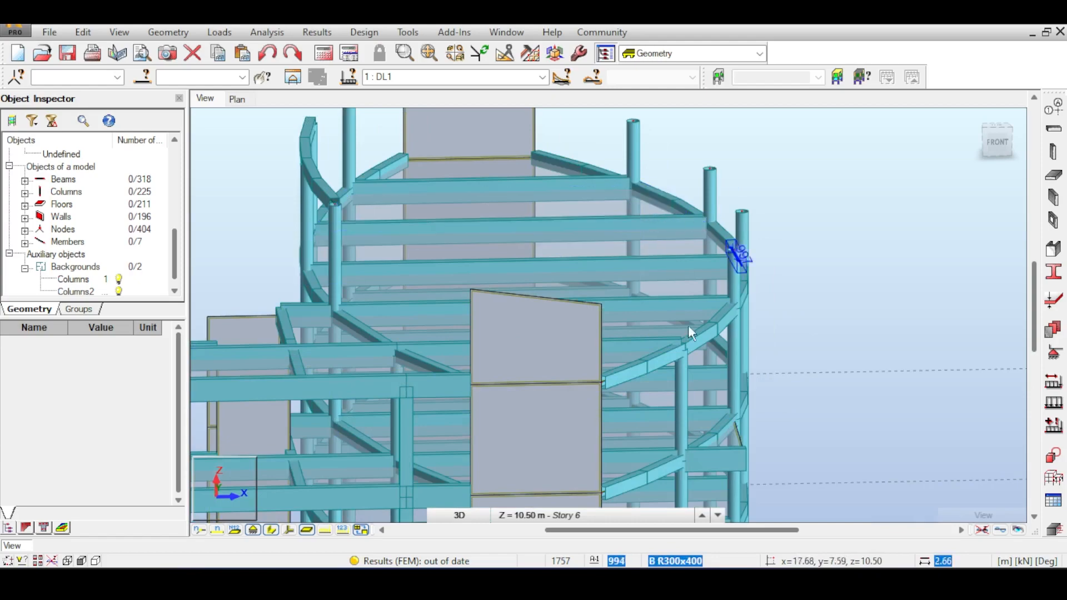
pyautogui.keyDown('shift'); pyautogui.moveTo(688, 325); pyautogui.dragTo(569, 400, button='middle'); pyautogui.keyUp('shift')
pyautogui.click(569, 400)
pyautogui.keyDown('shift'); pyautogui.moveTo(519, 328); pyautogui.dragTo(991, 202, button='middle'); pyautogui.keyUp('shift')
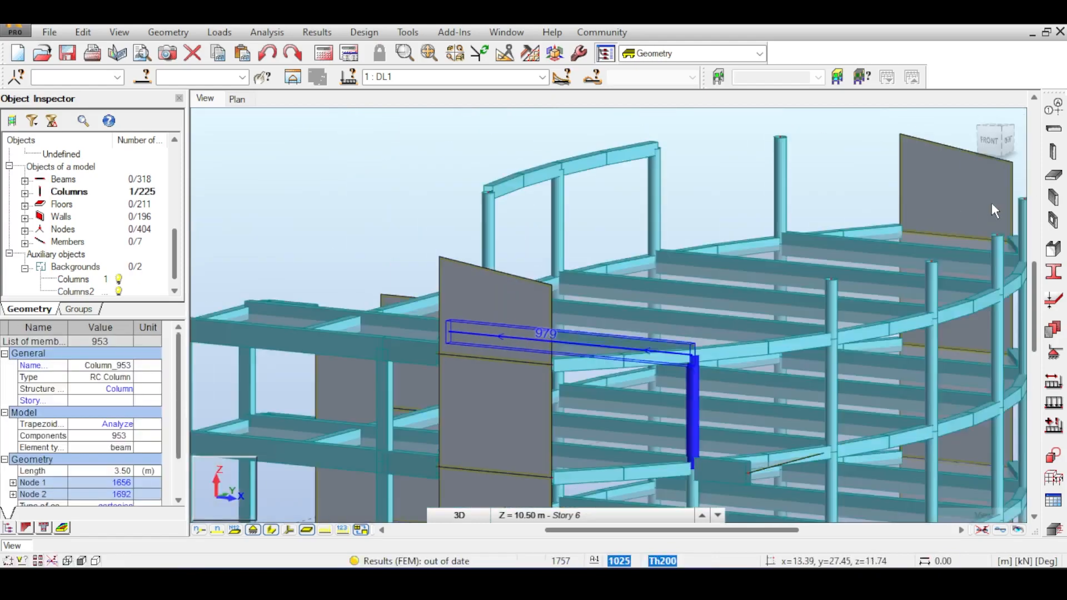
pyautogui.keyDown('shift'); pyautogui.moveTo(992, 130); pyautogui.dragTo(453, 372, button='middle'); pyautogui.keyUp('shift')
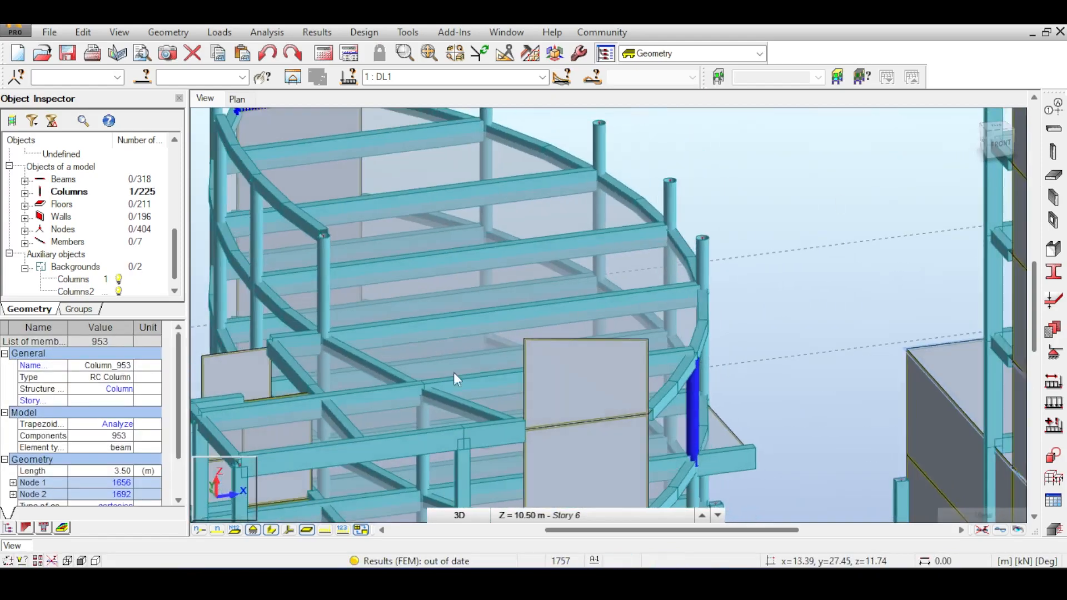
pyautogui.click(427, 417)
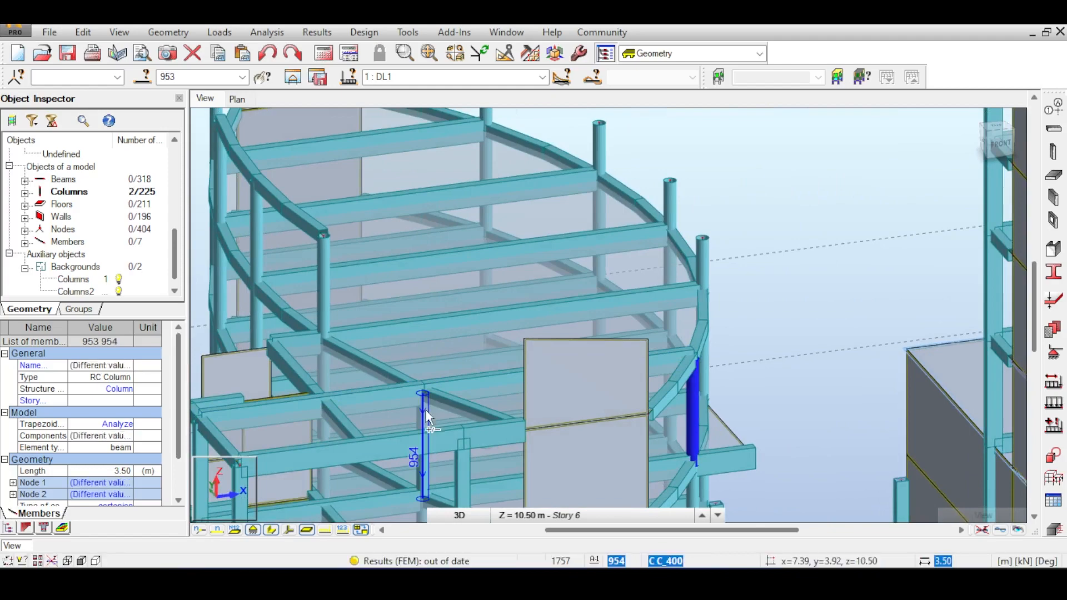
pyautogui.click(82, 34)
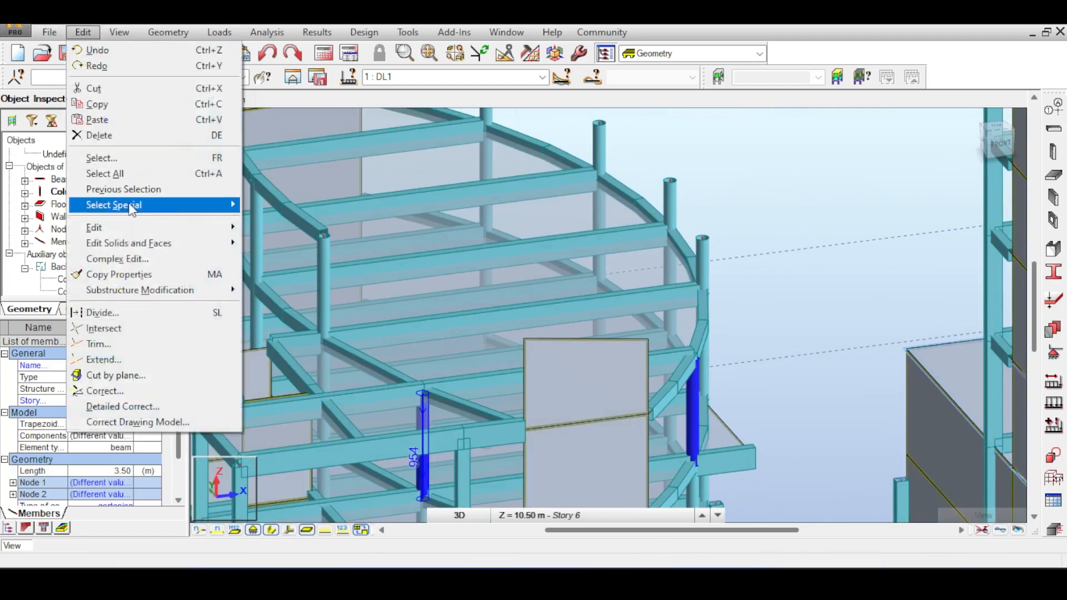
pyautogui.moveTo(136, 225)
pyautogui.click(317, 228)
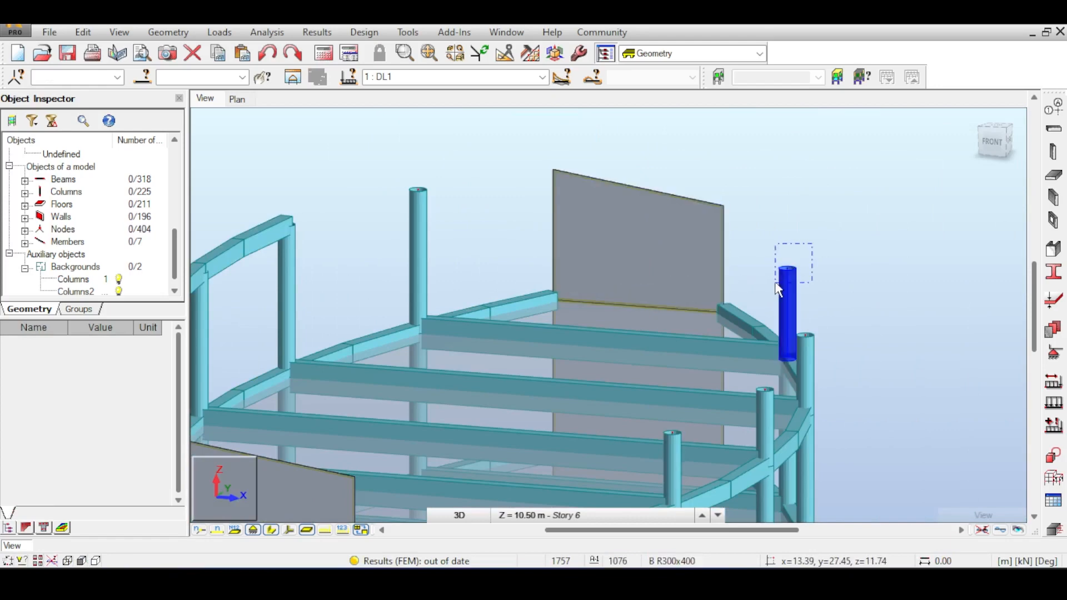
# Step: Copy the 2.10 m top-storey column at 16.11, 23.62 by 0.00, -19.70, 0.00 onto the node at 16.11, 3.92, 10.50, with section shapes hidden
pyautogui.click(784, 300)
pyautogui.moveTo(784, 300); pyautogui.dragTo(792, 159, button='middle')
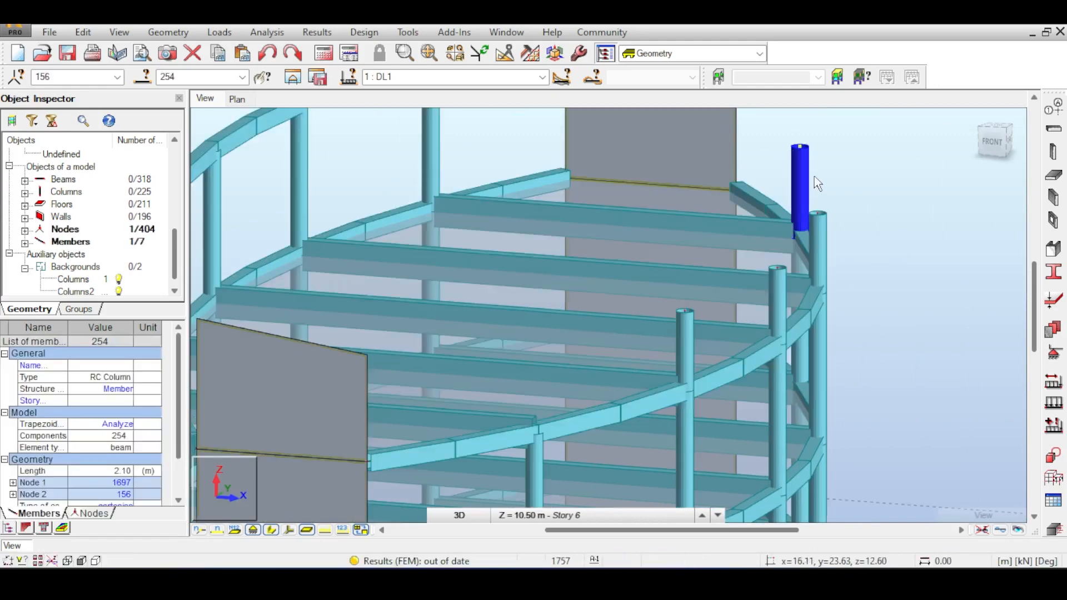
pyautogui.click(82, 32)
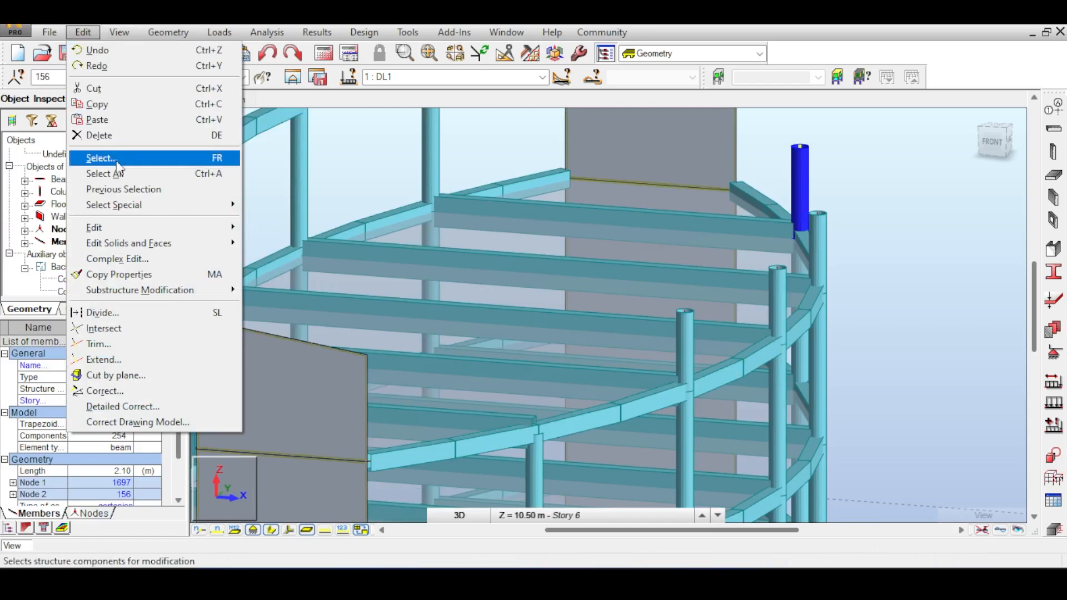
pyautogui.moveTo(111, 227)
pyautogui.click(278, 228)
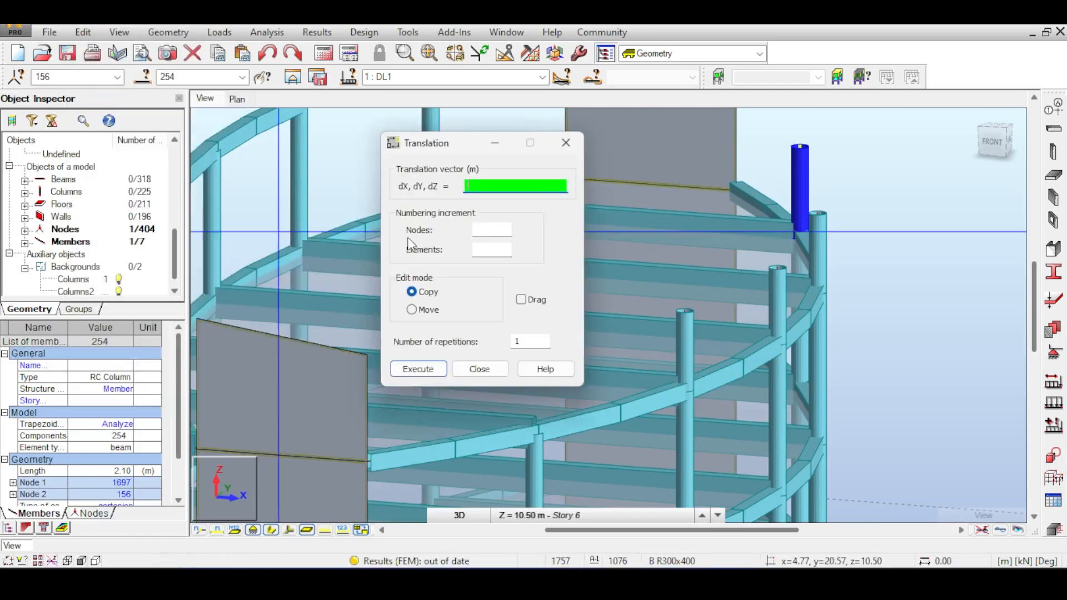
pyautogui.scroll(2, 778, 239)
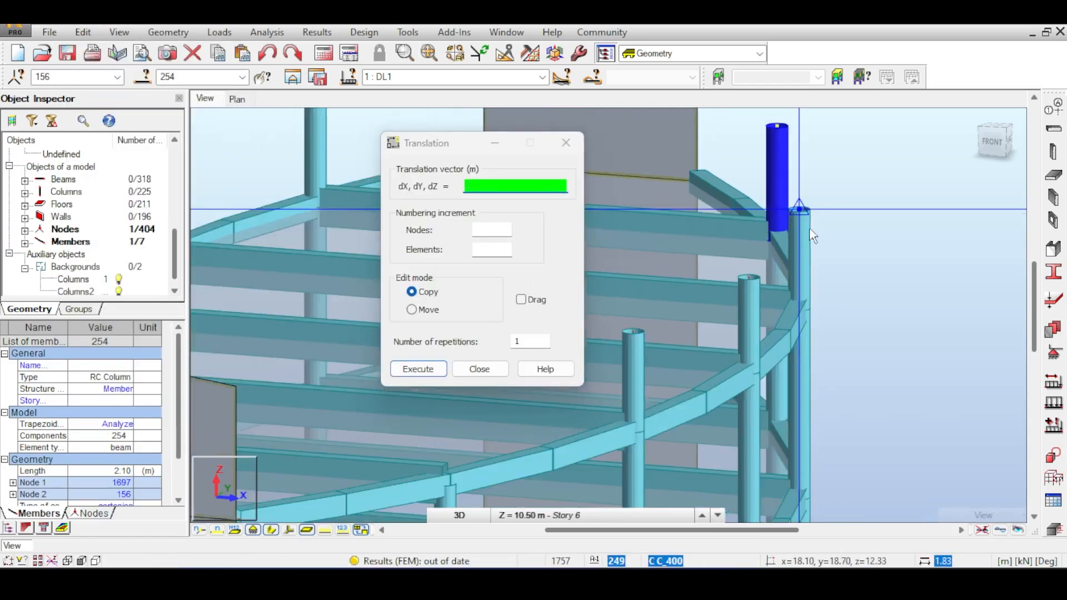
pyautogui.scroll(2, 788, 241)
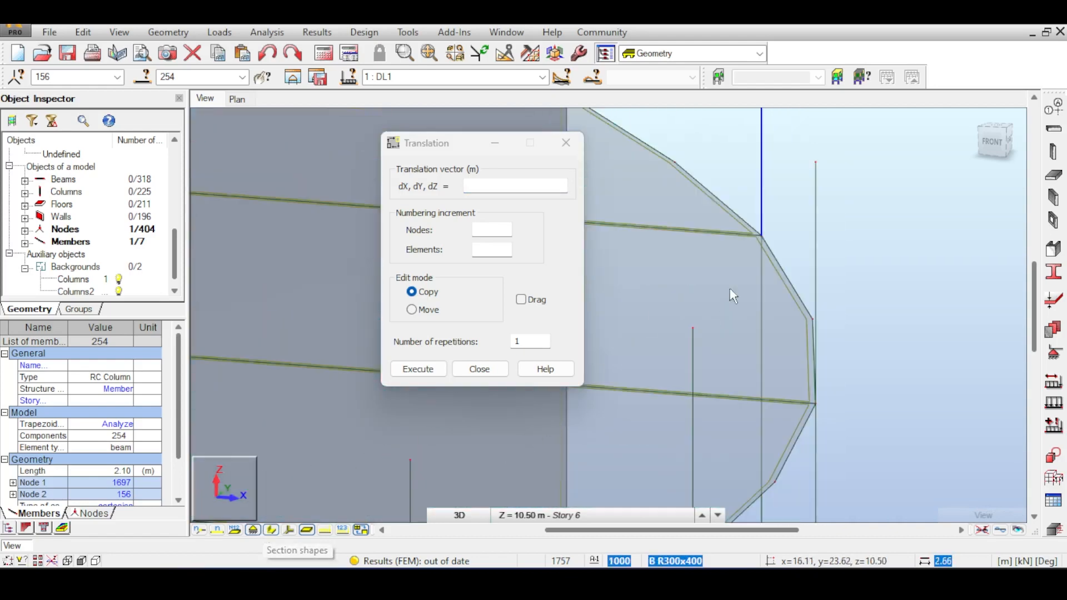
pyautogui.click(763, 241)
pyautogui.scroll(-5, 767, 328)
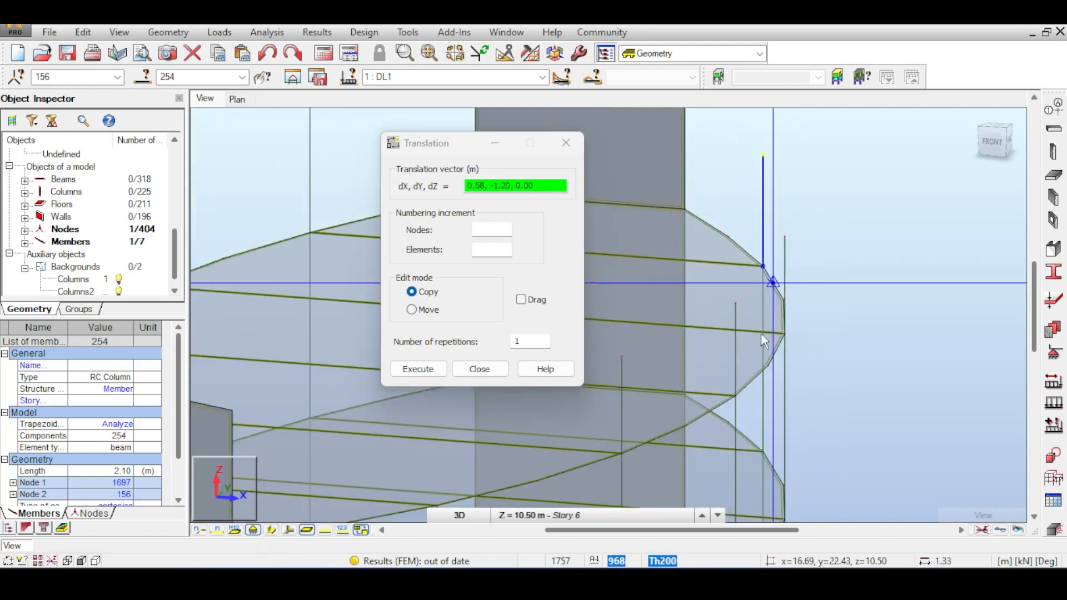
pyautogui.scroll(5, 778, 319)
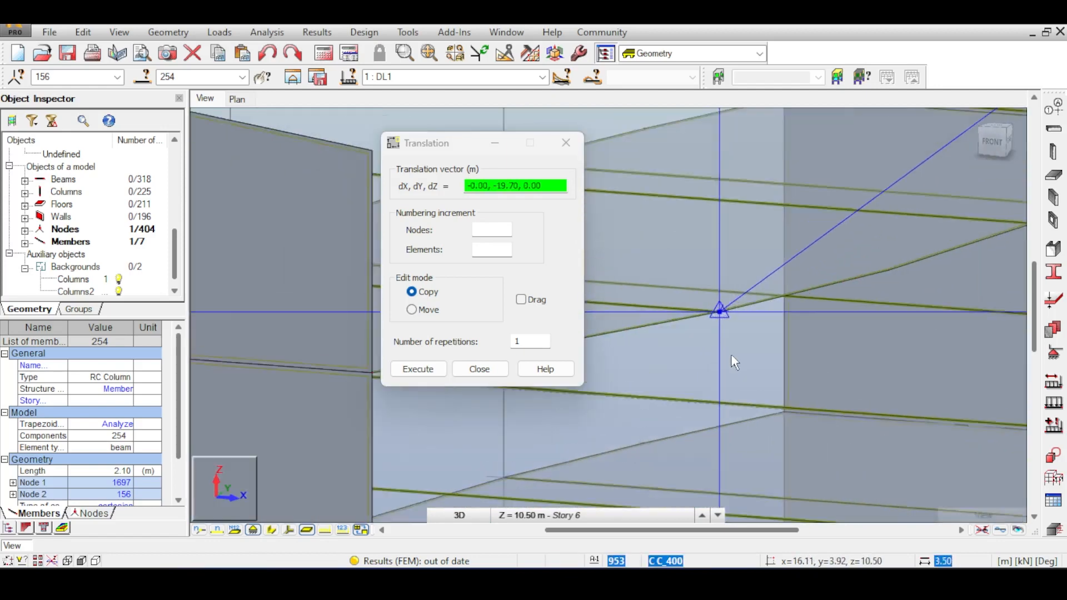
pyautogui.click(715, 292)
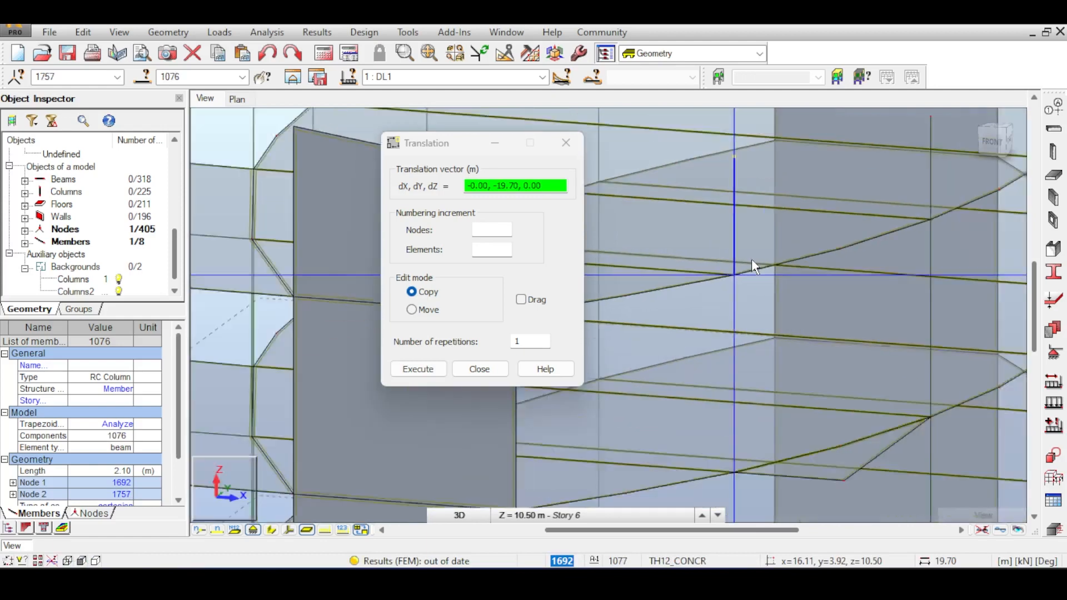
pyautogui.scroll(-5, 751, 259)
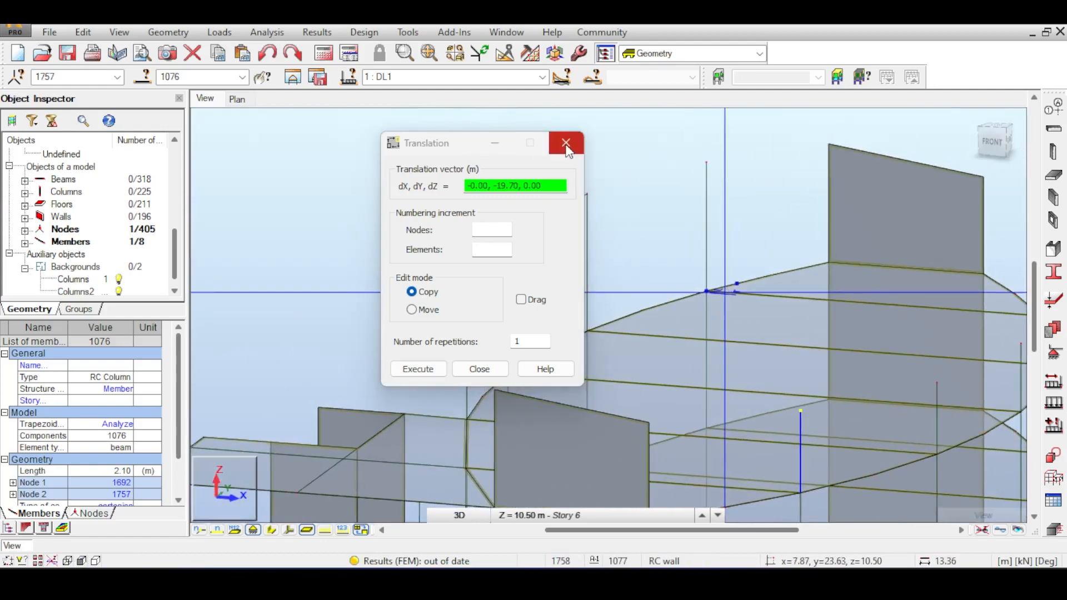
pyautogui.click(566, 144)
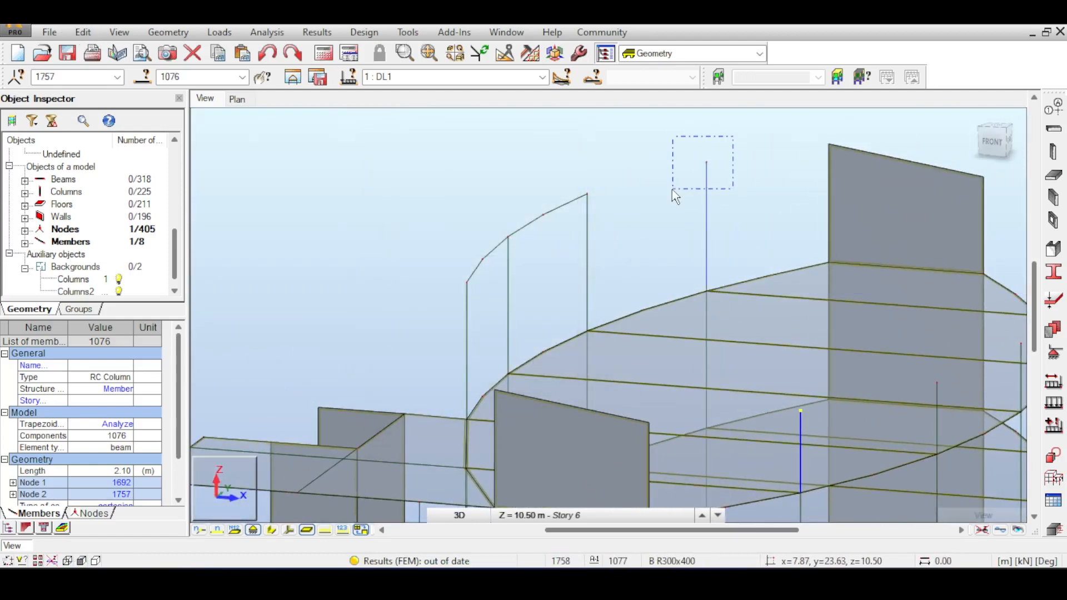
# Step: Copy the 3.29 m top-storey column at the block's rear by 0.00, -19.70, 0.00 onto the node at 7.39, 3.92, 10.50
pyautogui.moveTo(672, 189); pyautogui.dragTo(672, 190)
pyautogui.click(83, 32)
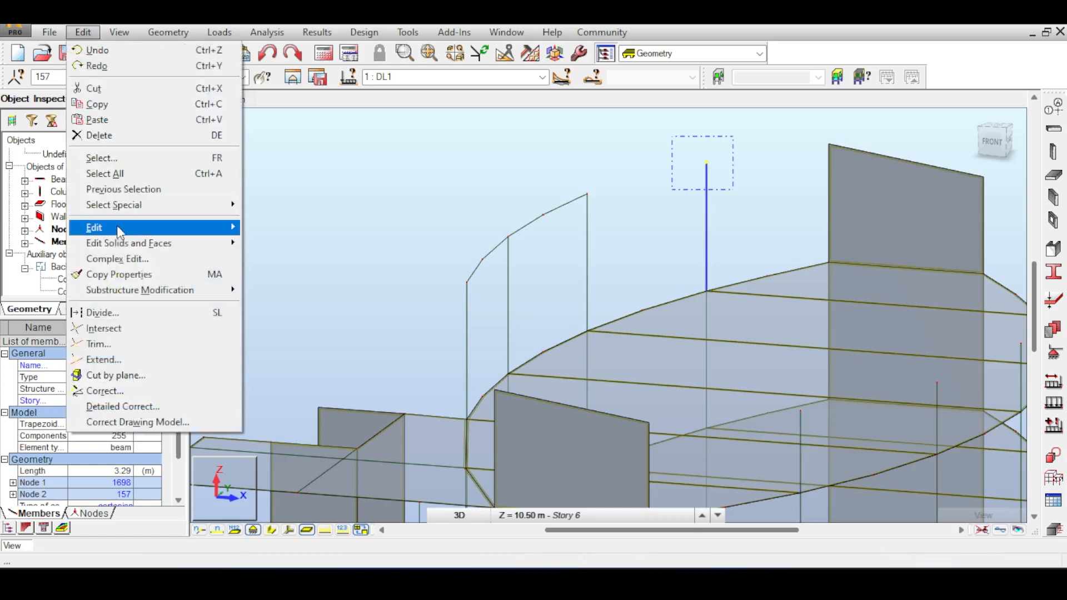
pyautogui.moveTo(118, 233)
pyautogui.click(269, 228)
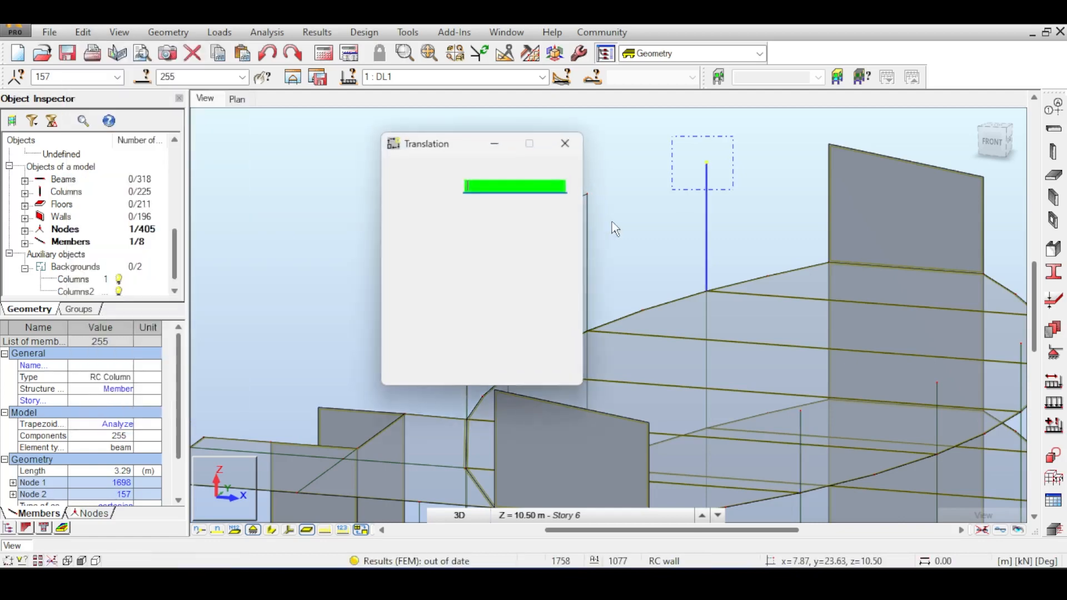
pyautogui.click(709, 293)
pyautogui.moveTo(658, 338); pyautogui.dragTo(826, 184, button='middle')
pyautogui.keyDown('shift'); pyautogui.moveTo(845, 145); pyautogui.dragTo(883, 209, button='middle'); pyautogui.keyUp('shift')
pyautogui.scroll(2, 747, 233)
pyautogui.scroll(2, 756, 234)
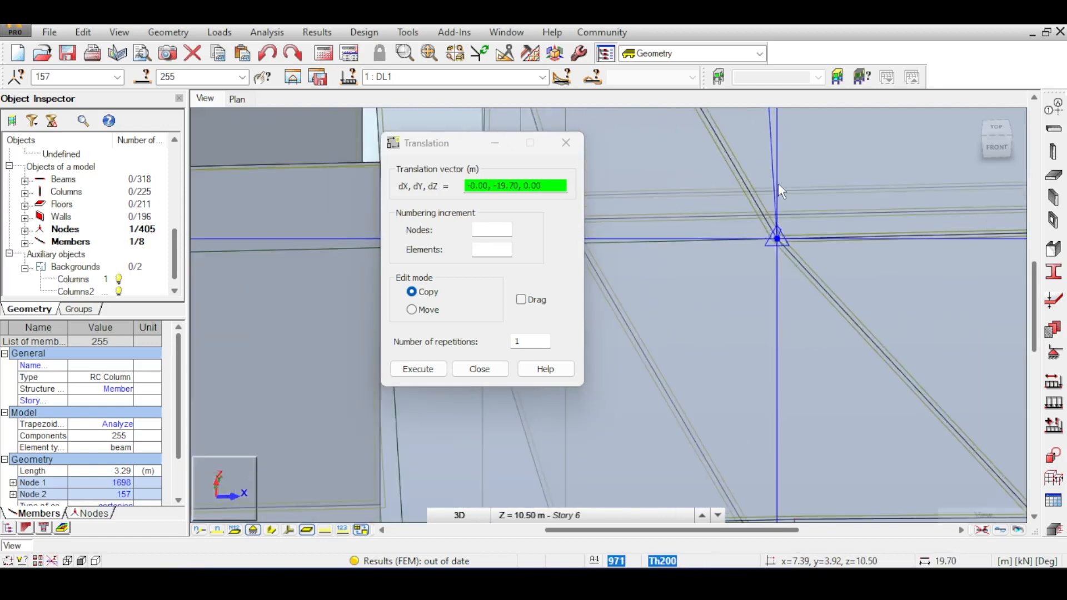
pyautogui.click(777, 239)
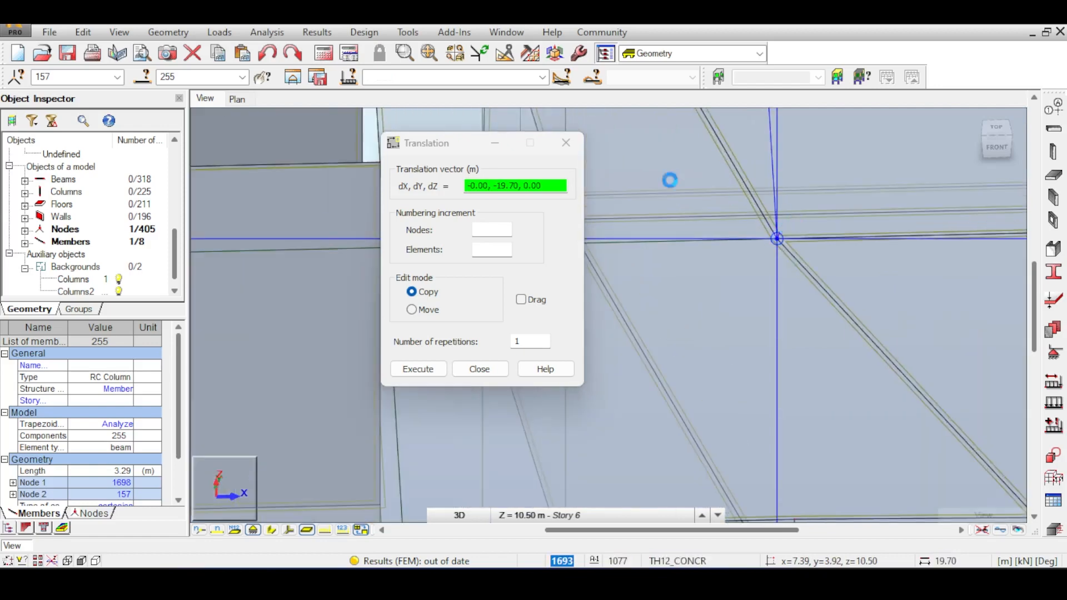
pyautogui.click(566, 143)
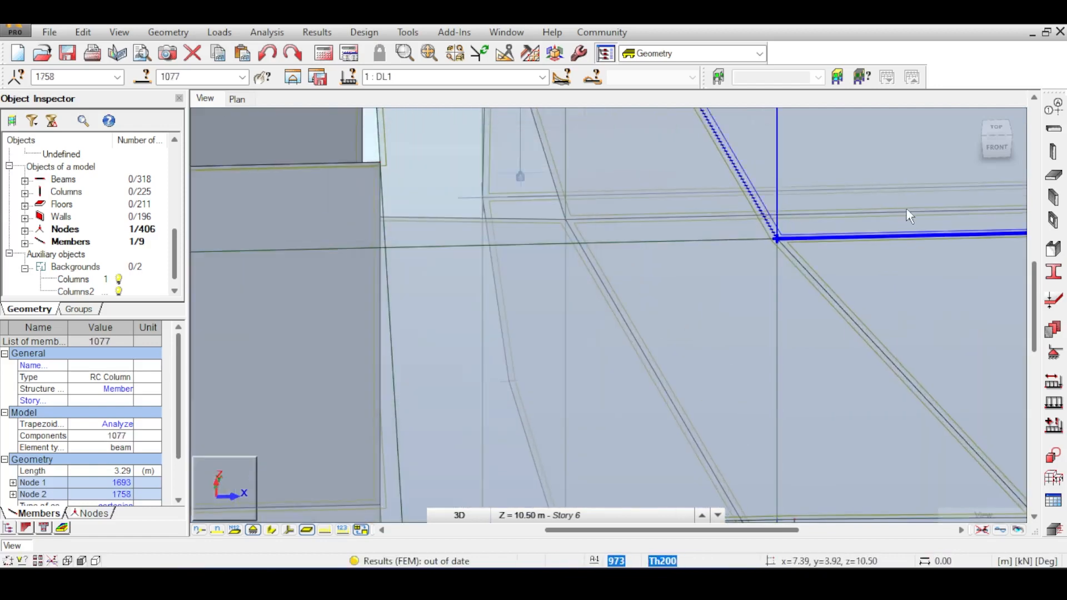
# Step: Clear the selection and show the section shapes again to check the copied top-storey columns and the rear floor panel
pyautogui.moveTo(906, 209); pyautogui.dragTo(763, 253, button='middle')
pyautogui.scroll(-3, 849, 231)
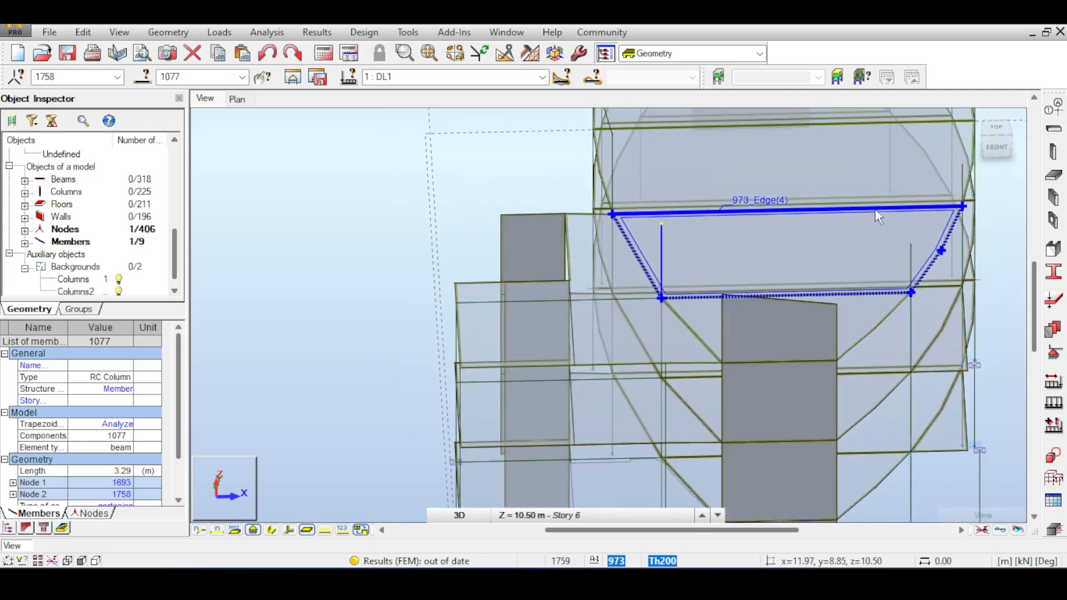
pyautogui.scroll(-2, 943, 223)
pyautogui.click(957, 205)
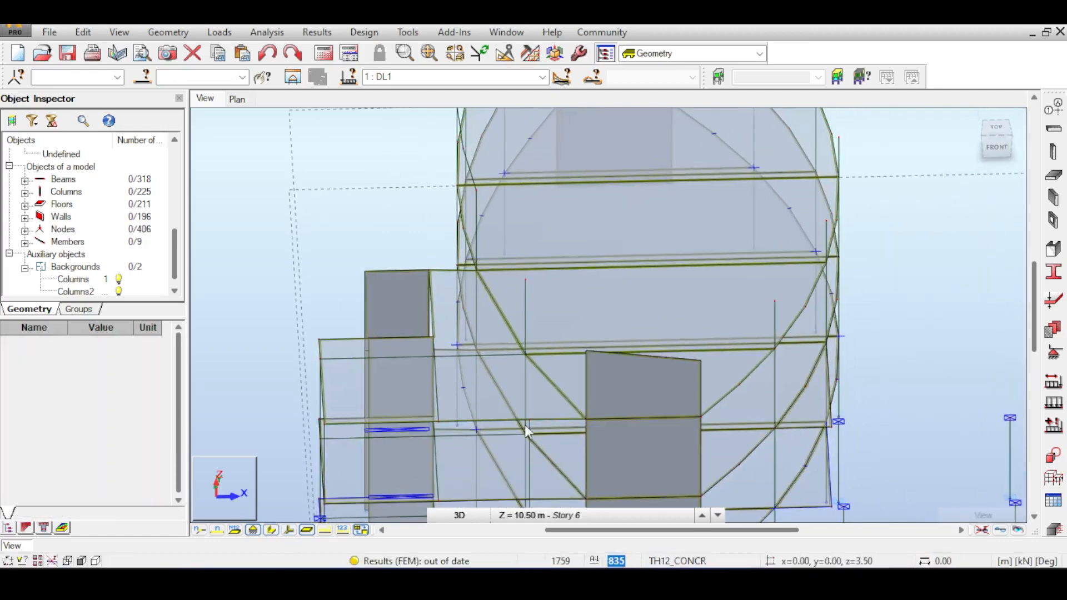
pyautogui.click(1001, 148)
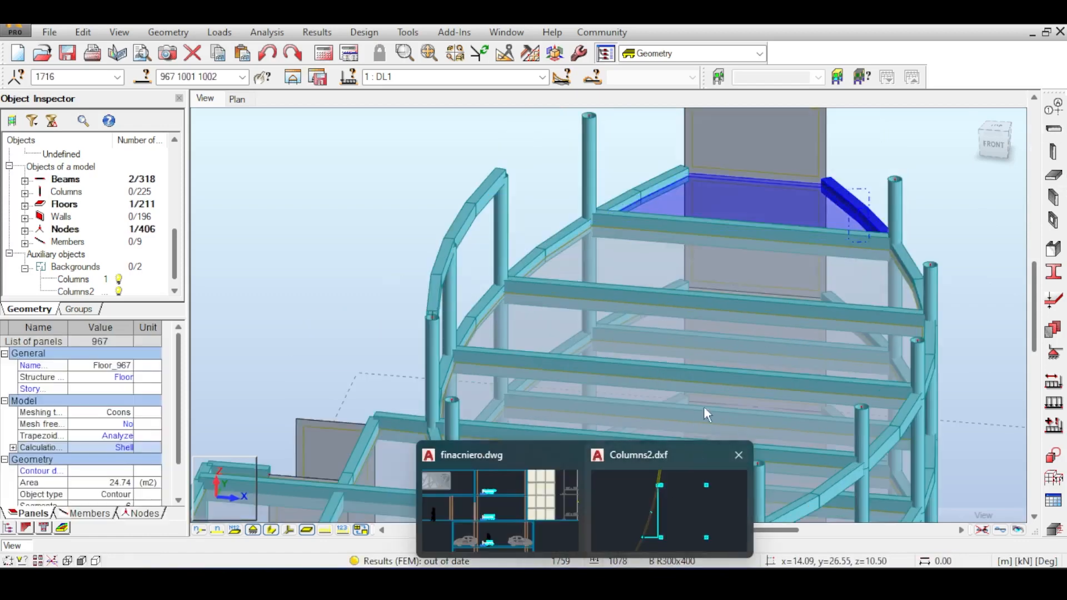
pyautogui.click(875, 171)
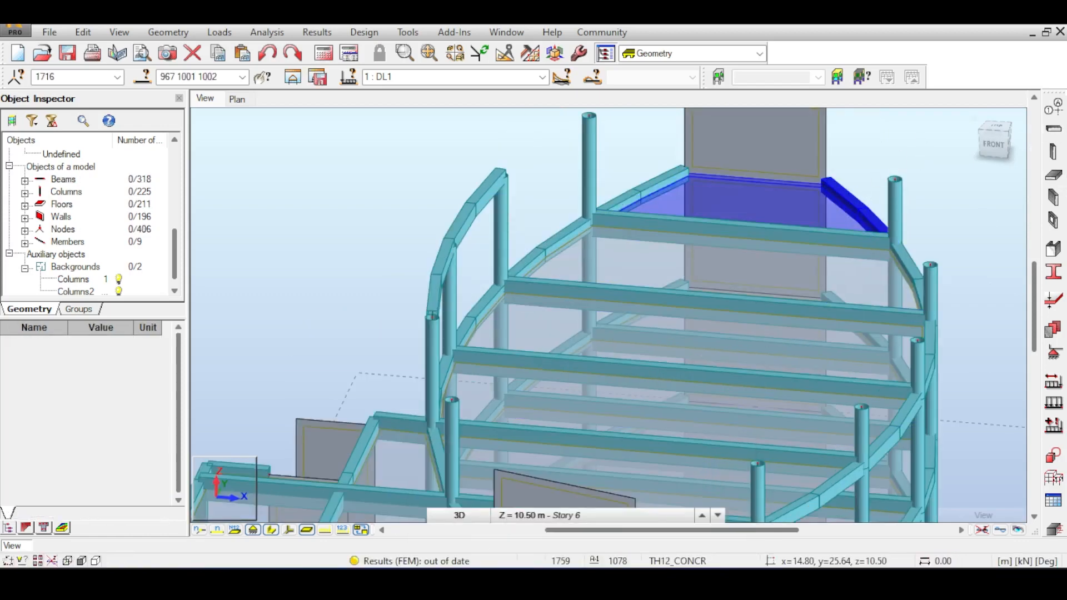
# Step: Switch to the finacniero.dwg drawing in AutoCAD and find the section through the low building's sloped roof
pyautogui.moveTo(585, 581)
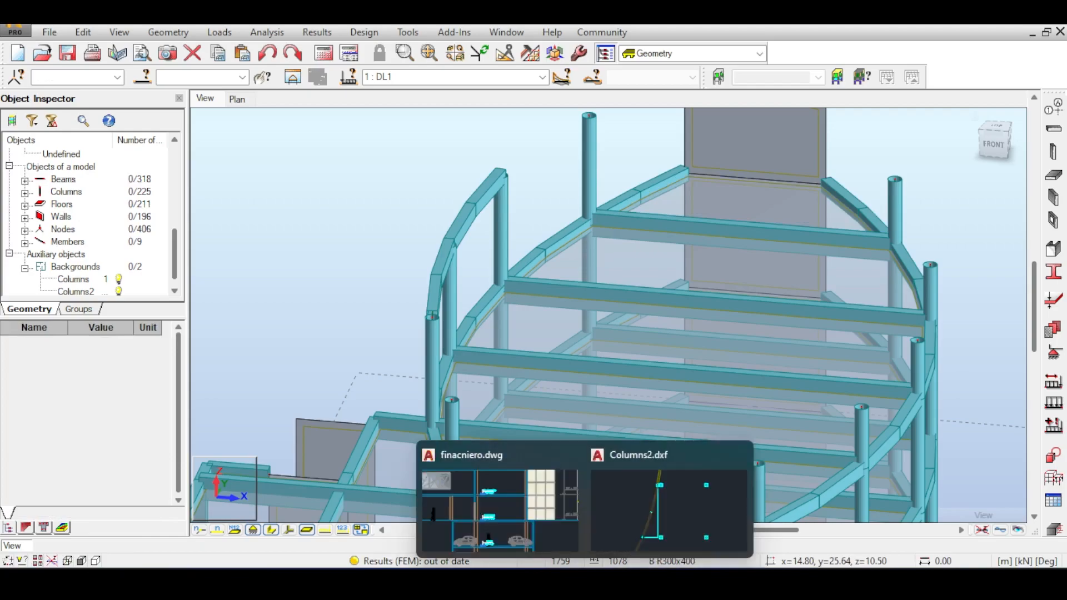
pyautogui.click(527, 508)
pyautogui.scroll(-8, 667, 393)
pyautogui.moveTo(684, 354); pyautogui.dragTo(379, 325, button='middle')
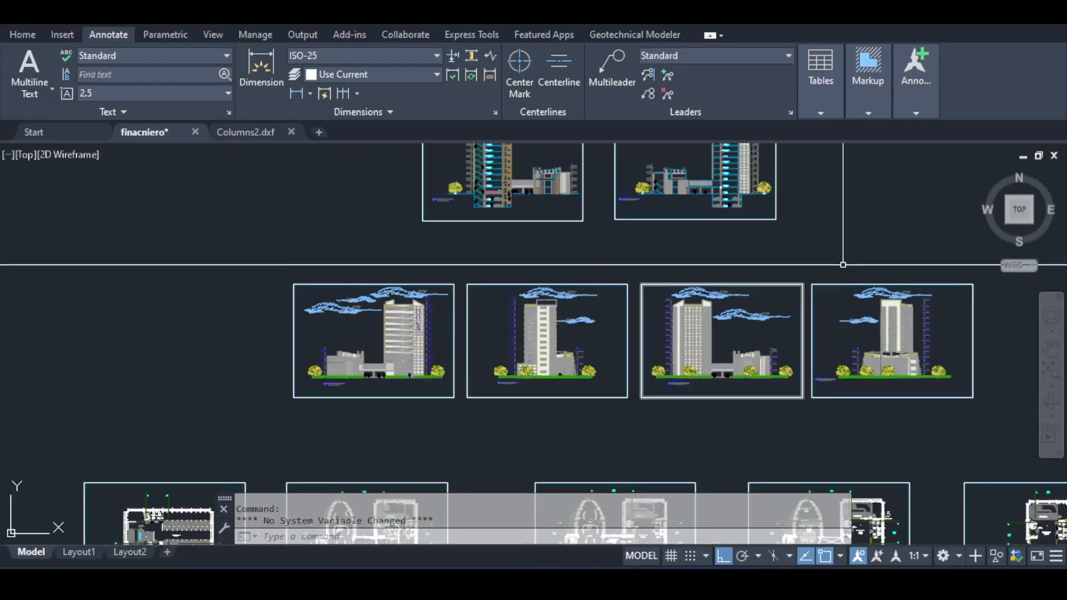
pyautogui.moveTo(821, 259); pyautogui.dragTo(756, 250, button='middle')
pyautogui.scroll(2, 598, 160)
pyautogui.scroll(6, 598, 160)
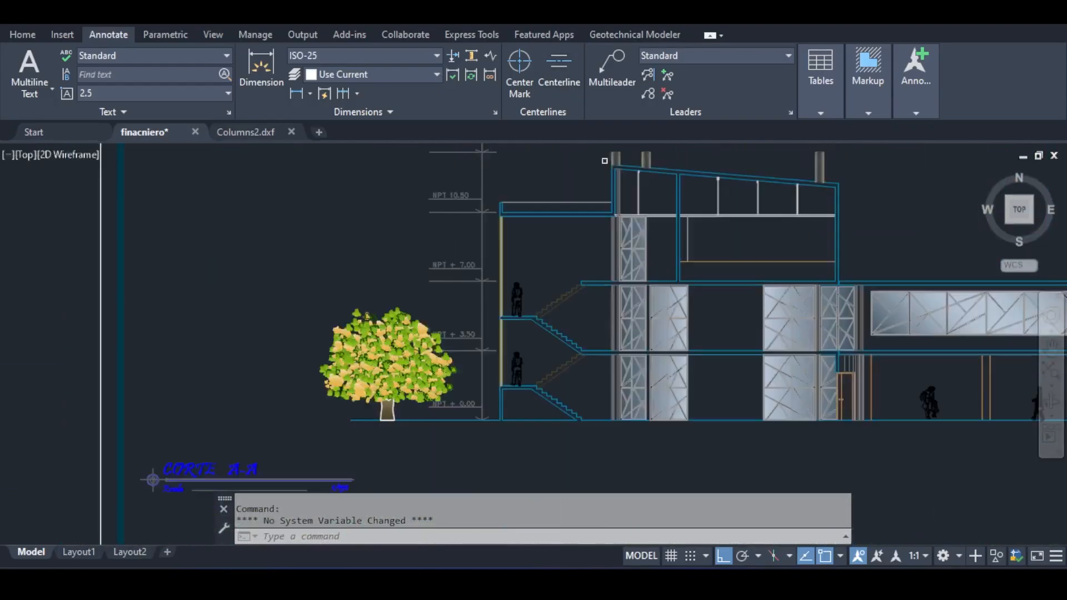
pyautogui.scroll(2, 742, 242)
# Step: Examine the section's sloped roof, hanging ceiling supports and slab at the 7.00 level to see which levels carry structure under the roof
pyautogui.moveTo(741, 242); pyautogui.dragTo(693, 242, button='middle')
pyautogui.moveTo(764, 262); pyautogui.dragTo(733, 350, button='middle')
pyautogui.scroll(5, 714, 216)
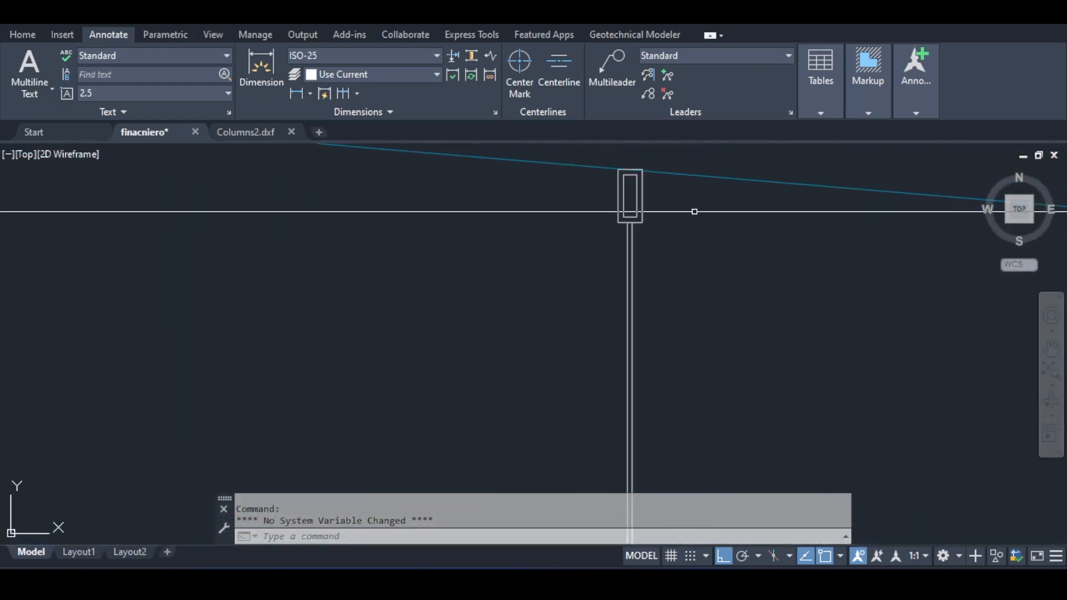
pyautogui.scroll(-8, 679, 209)
pyautogui.moveTo(697, 293); pyautogui.dragTo(762, 295, button='middle')
pyautogui.scroll(3, 789, 272)
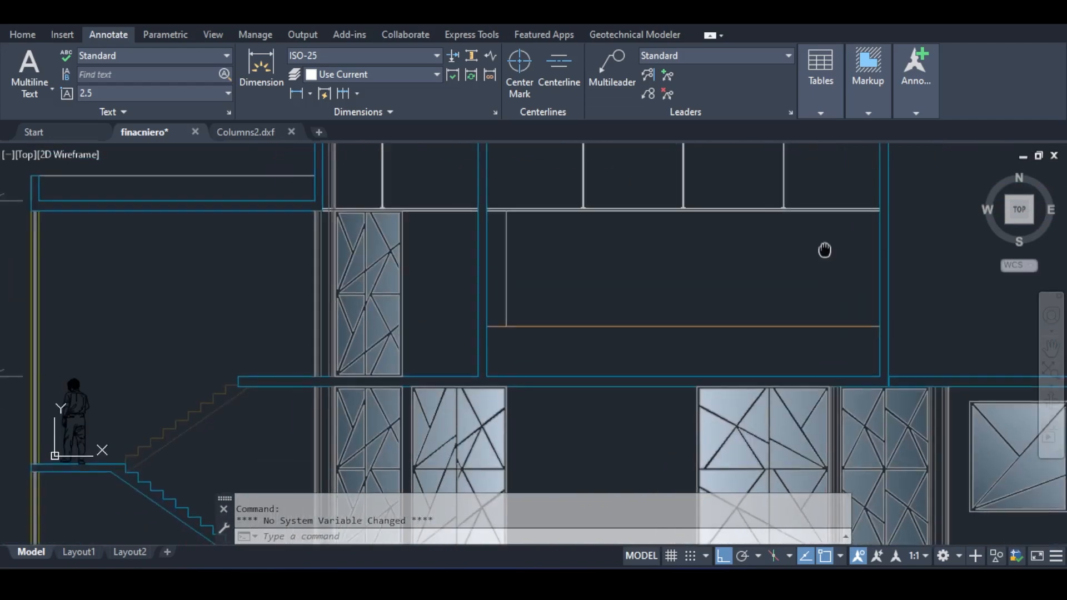
pyautogui.scroll(-4, 689, 281)
pyautogui.scroll(-1, 560, 286)
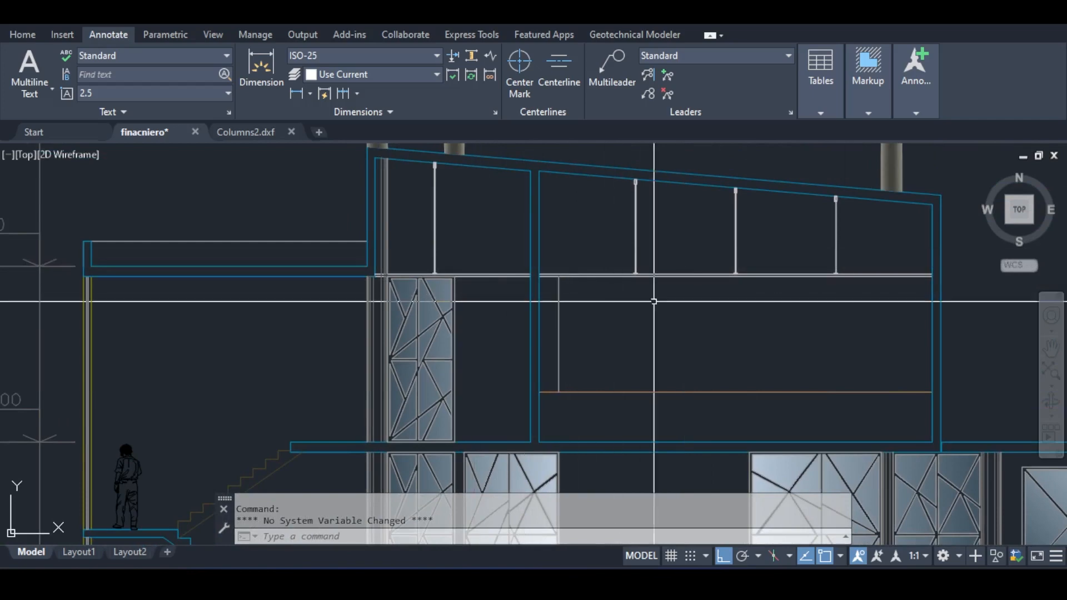
pyautogui.scroll(10, 742, 276)
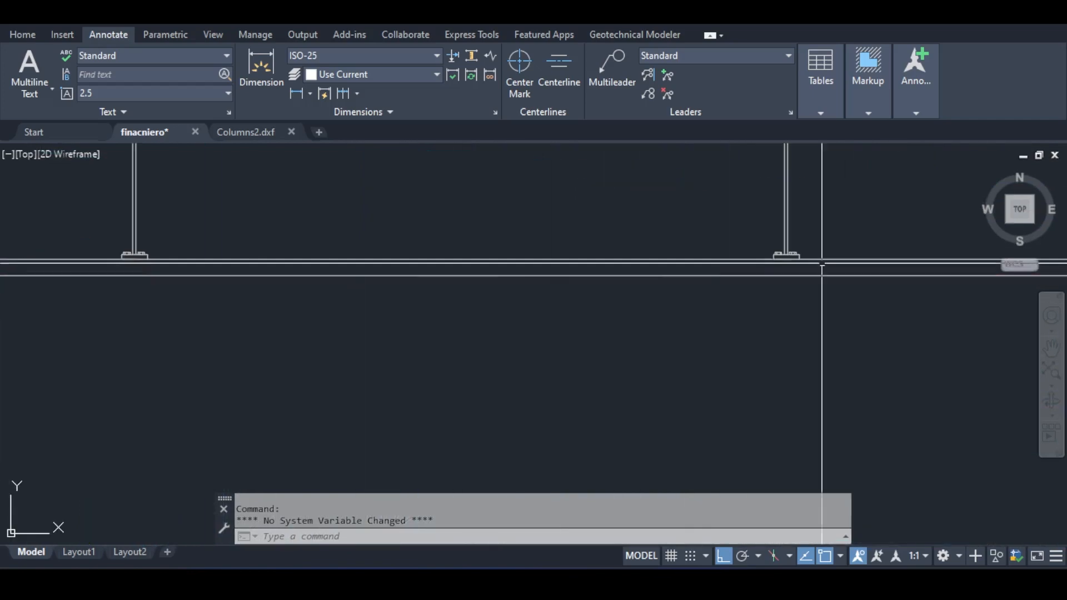
pyautogui.scroll(-8, 582, 298)
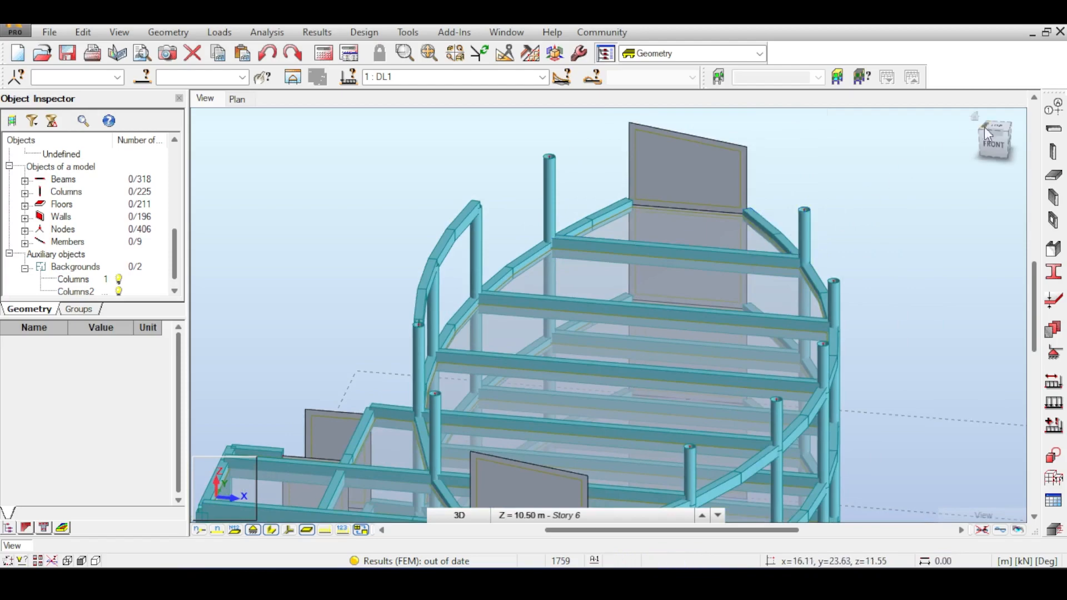
# Step: Switch back to the Robot model and delete the low building's floor panels and cross beams at Z = 10.50 m, Story 6
pyautogui.click(994, 140)
pyautogui.scroll(5, 803, 185)
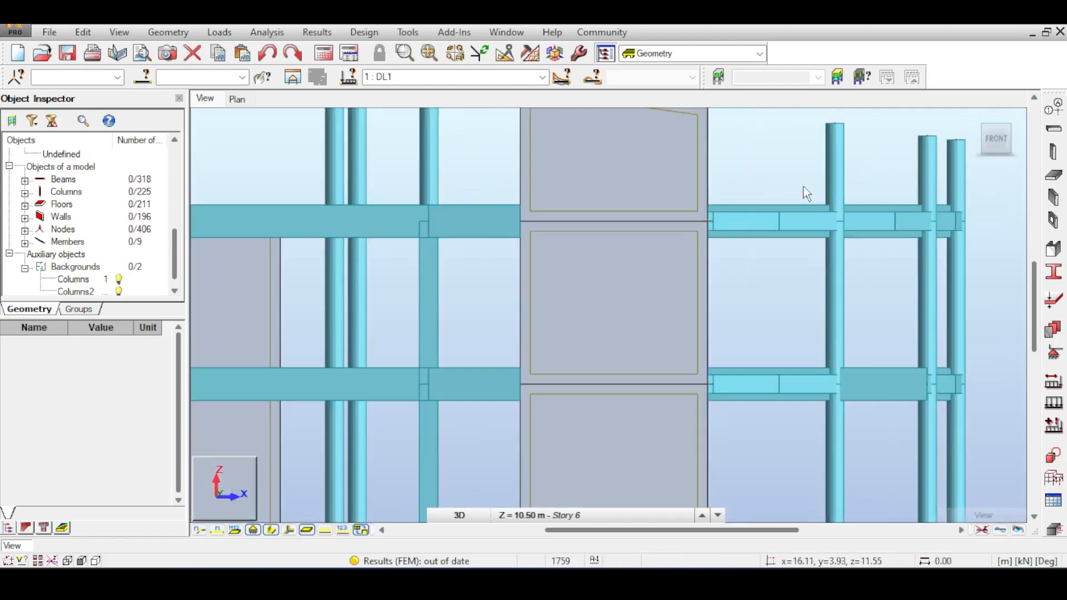
pyautogui.moveTo(793, 178); pyautogui.dragTo(755, 252)
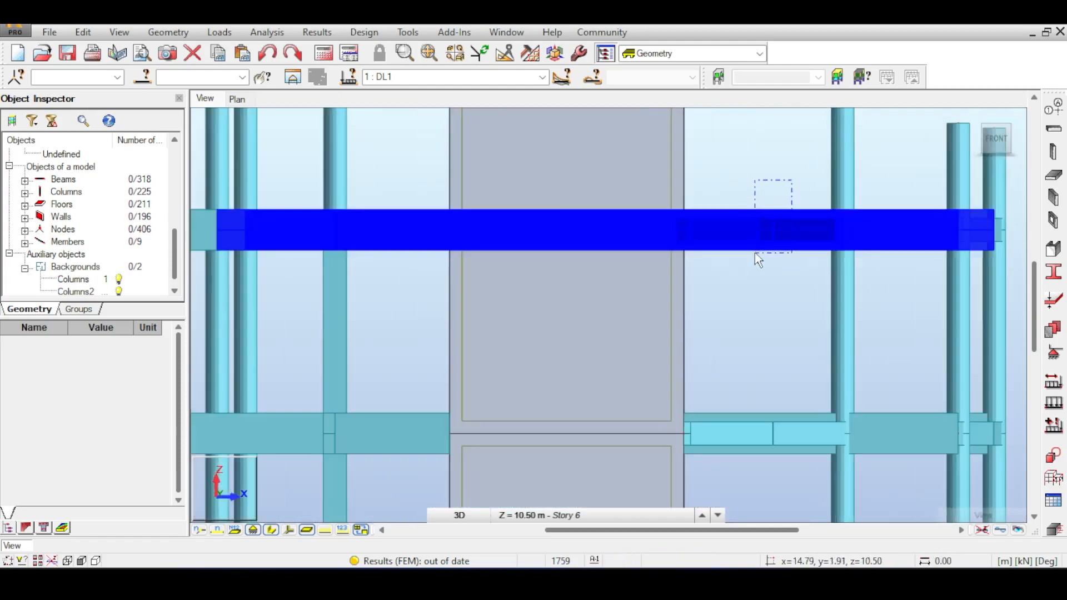
pyautogui.press('Delete')
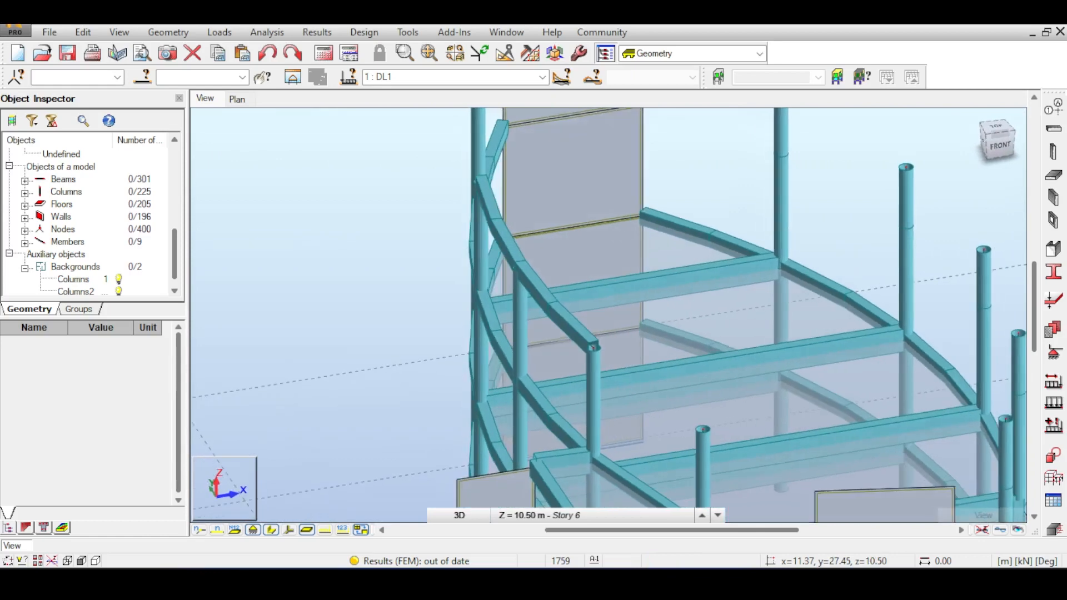
# Step: Undo the deletions of the curved perimeter beams on the low building's 10.50 m level
pyautogui.moveTo(986, 209); pyautogui.dragTo(941, 220)
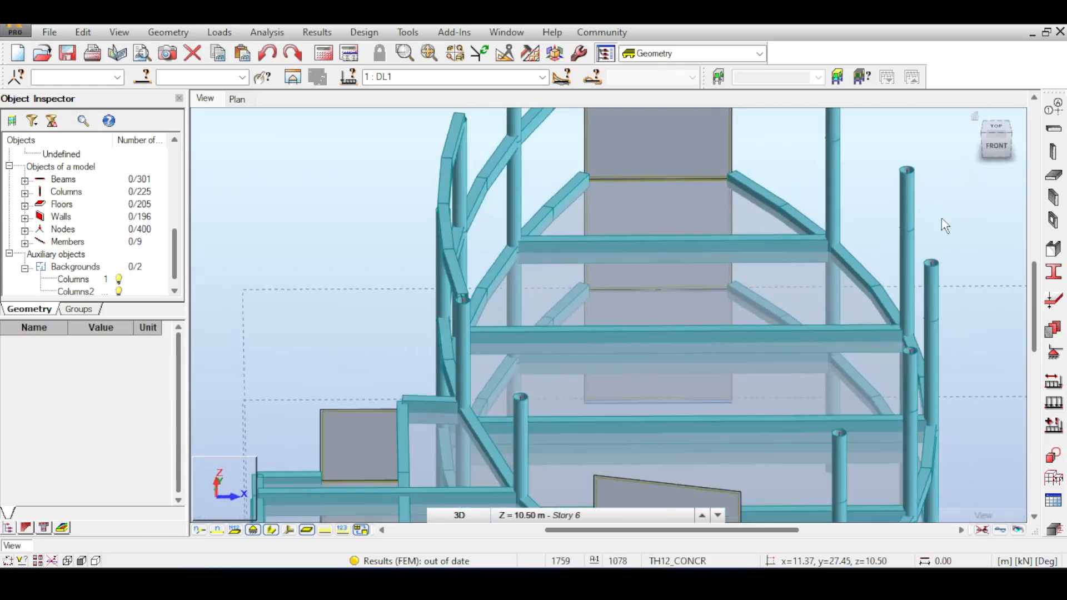
pyautogui.hotkey('ctrl', 'z')
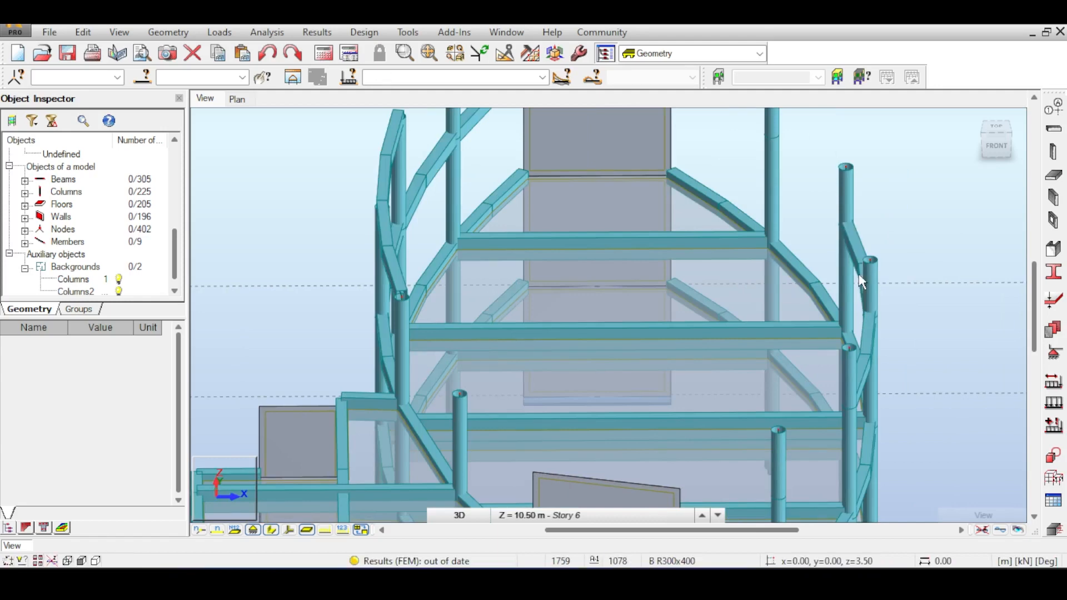
pyautogui.click(859, 275)
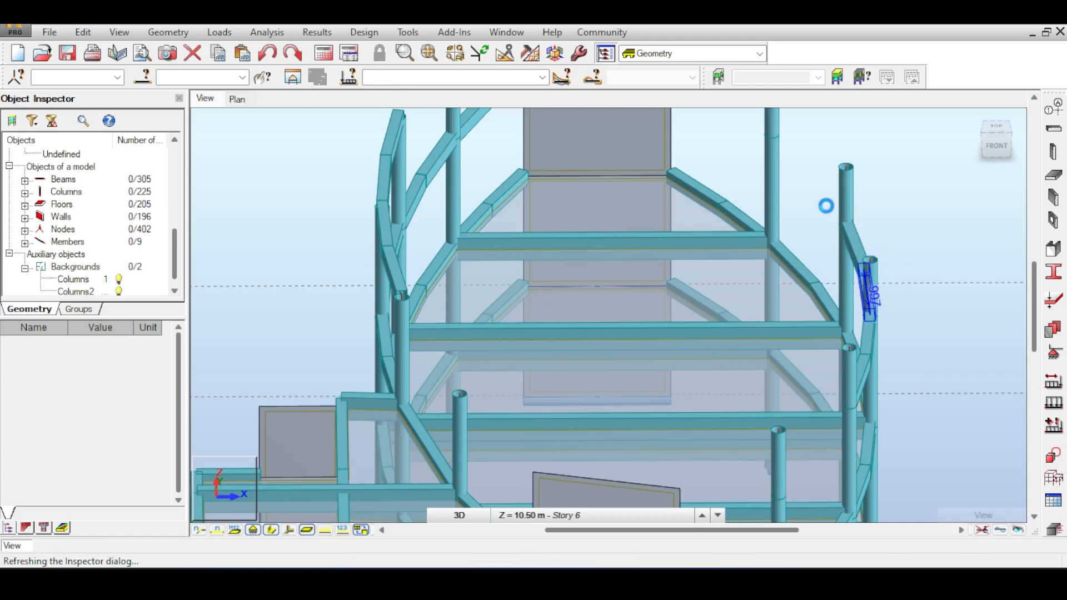
pyautogui.click(861, 185)
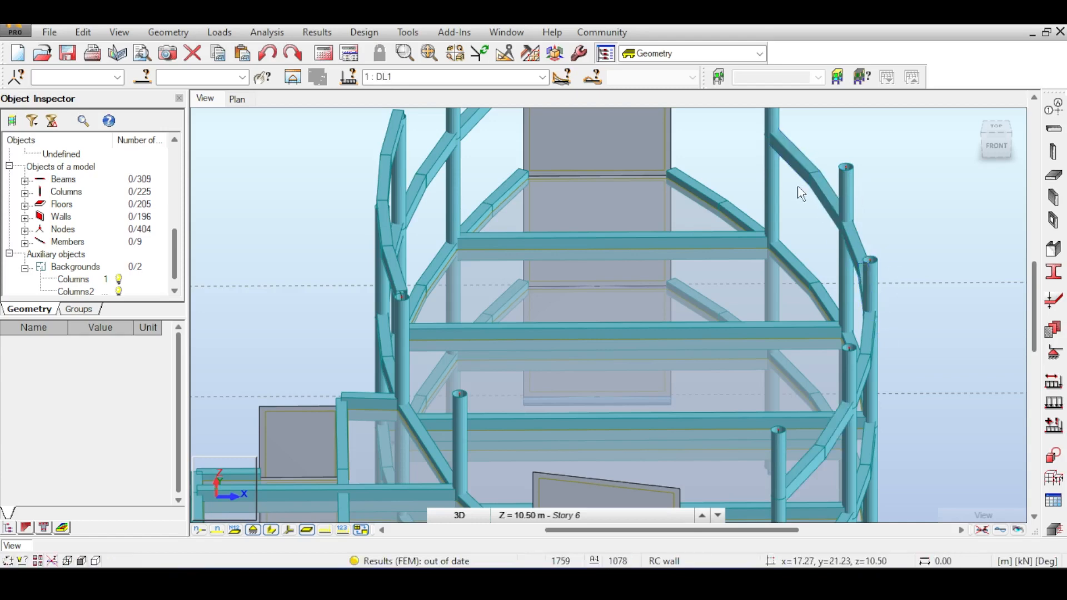
# Step: Copy the two rear-right curved beams at 7.00 m and their shared node by 0.00, 0.00, 3.50, with section shapes hidden
pyautogui.moveTo(801, 192); pyautogui.dragTo(836, 289, button='middle')
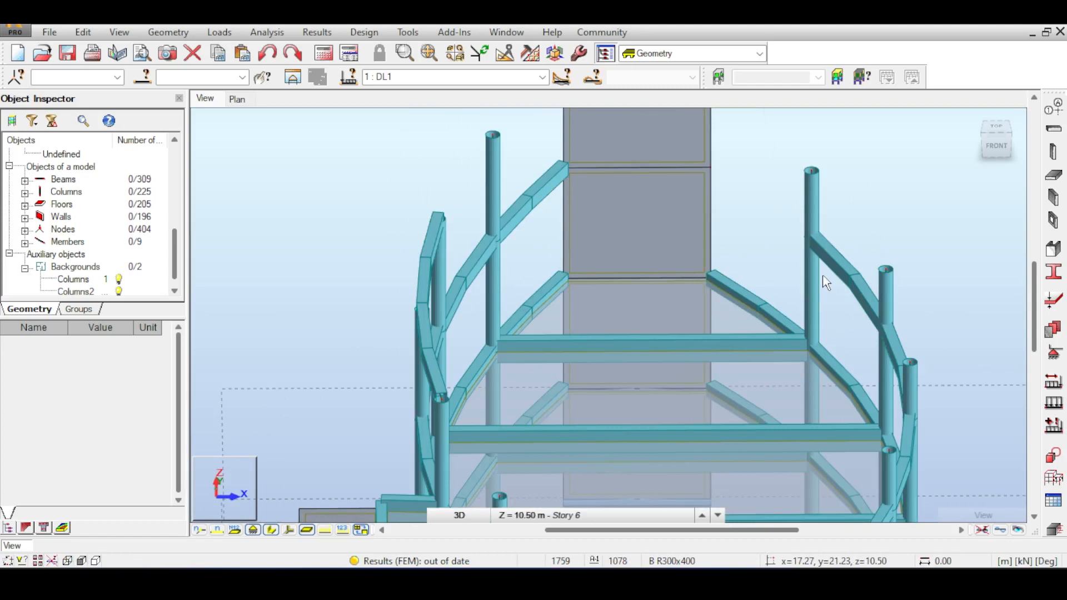
pyautogui.click(761, 305)
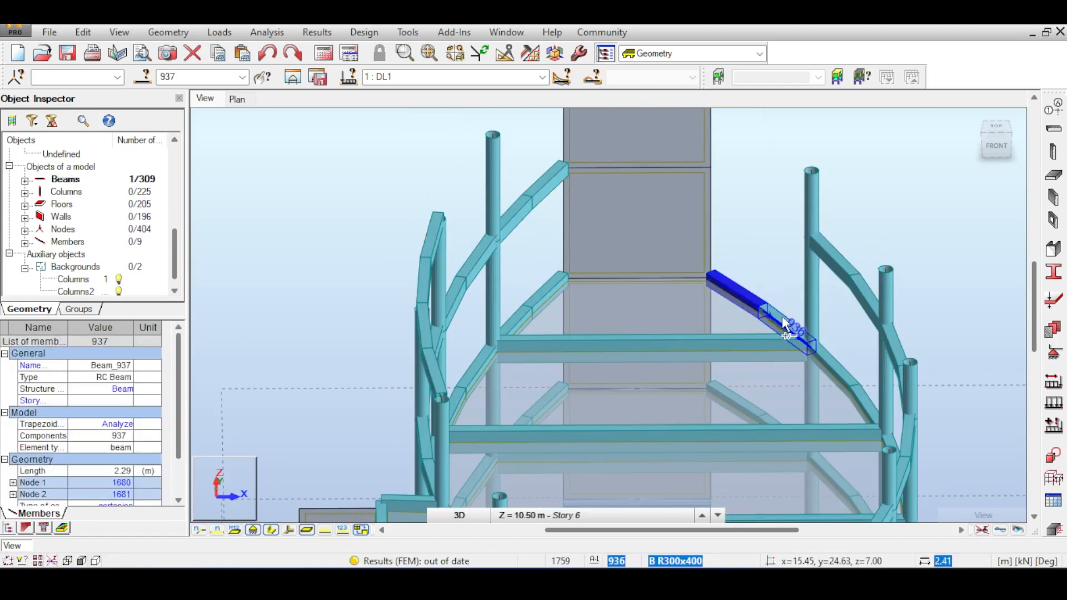
pyautogui.keyDown('ctrl'); pyautogui.click(785, 325); pyautogui.keyUp('ctrl')
pyautogui.click(998, 147)
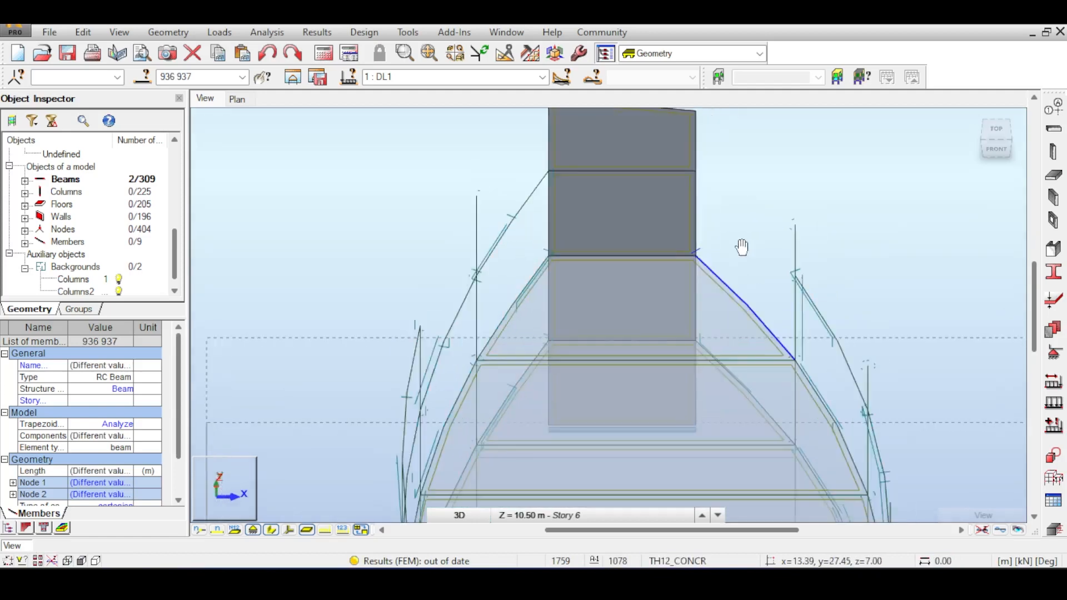
pyautogui.click(764, 315)
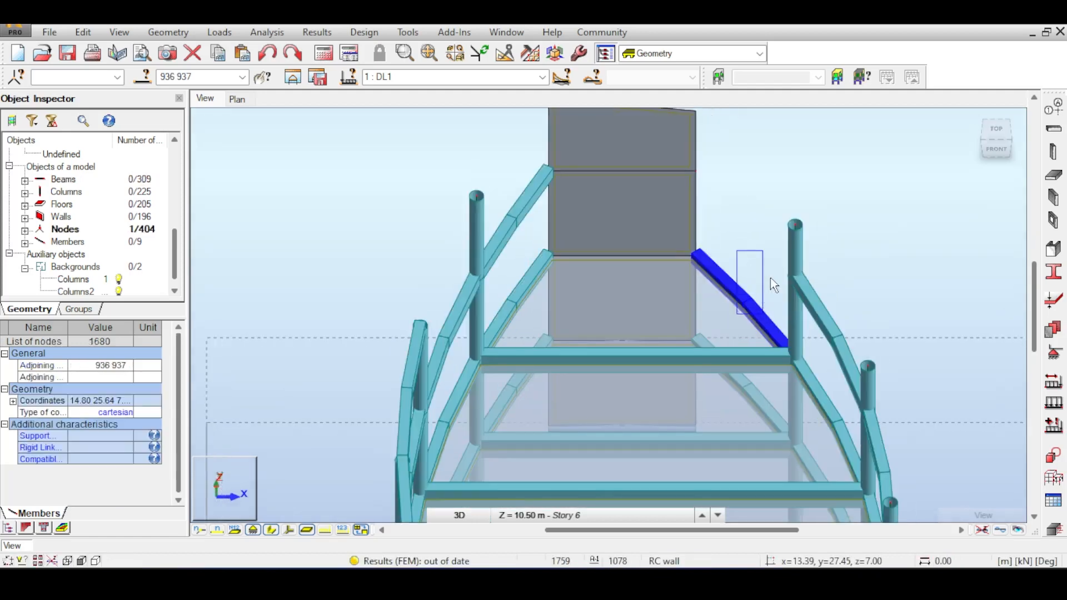
pyautogui.click(766, 310)
pyautogui.click(83, 31)
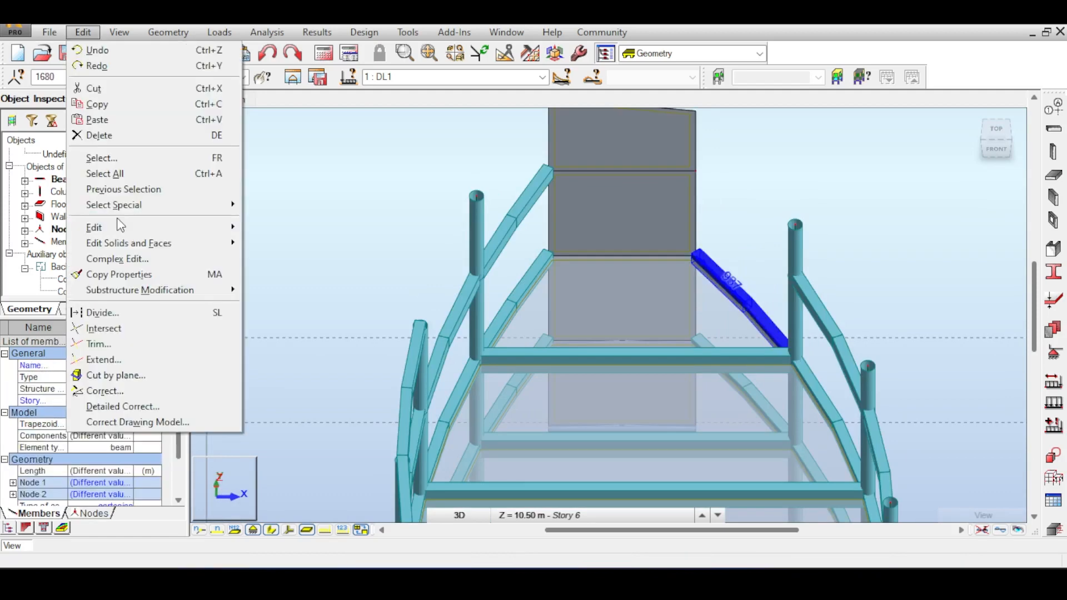
pyautogui.moveTo(122, 222)
pyautogui.click(267, 228)
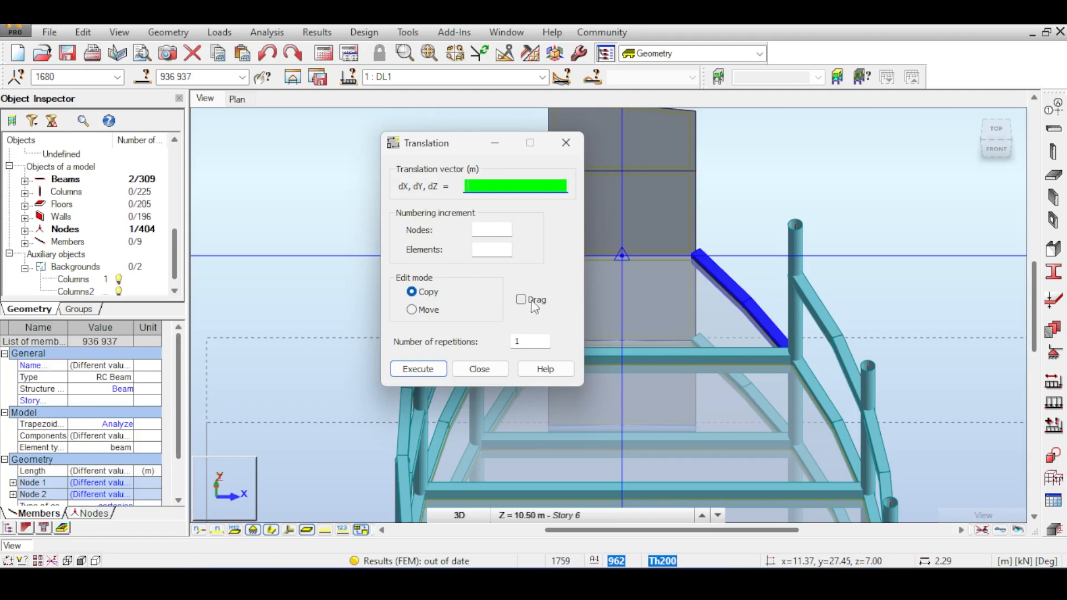
pyautogui.scroll(3, 795, 361)
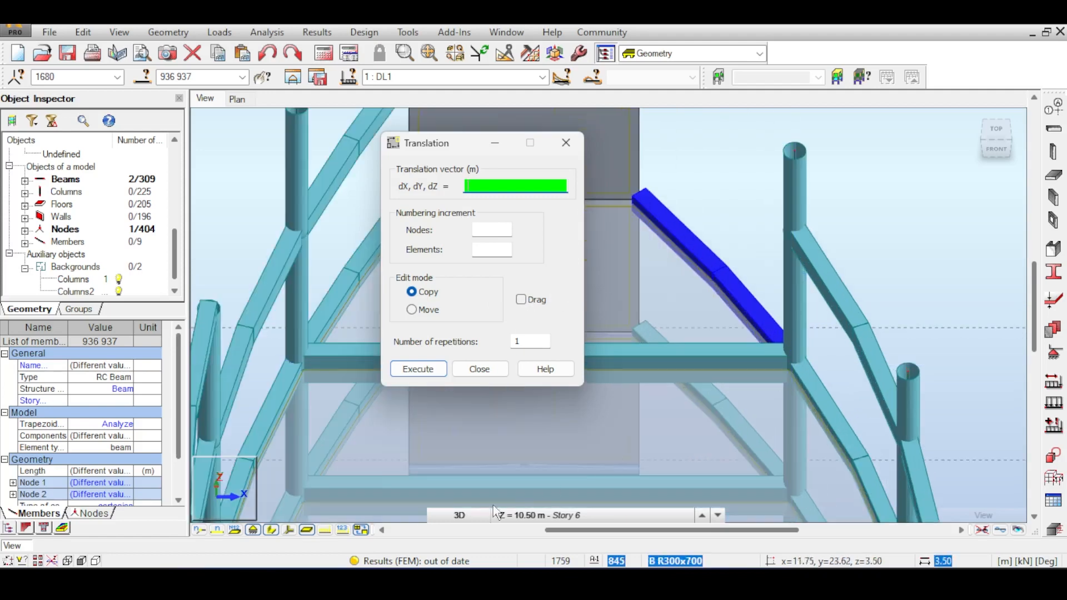
pyautogui.click(307, 530)
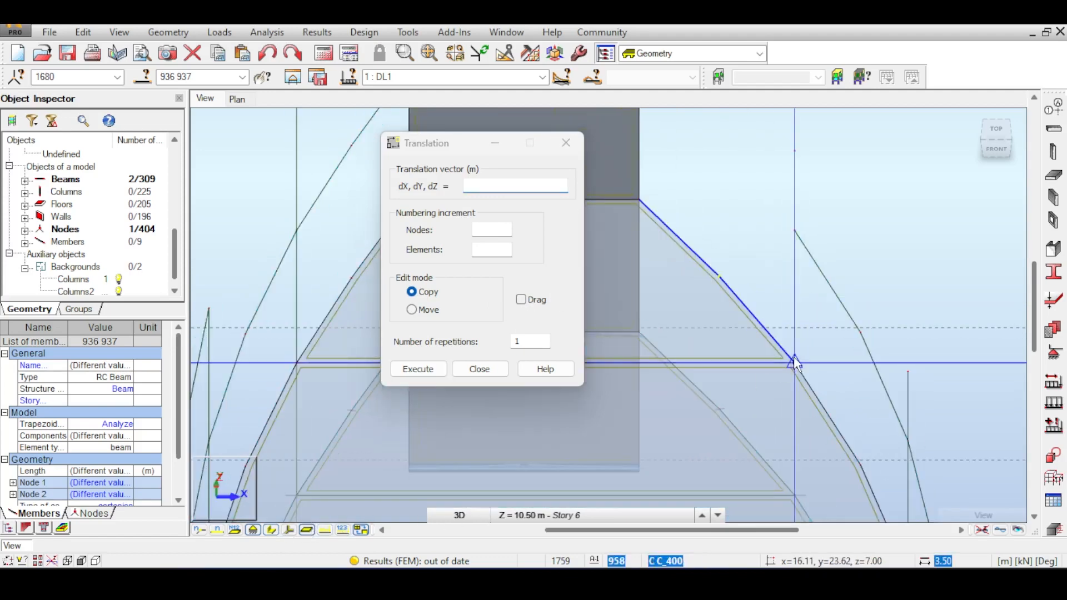
pyautogui.click(795, 362)
pyautogui.click(793, 231)
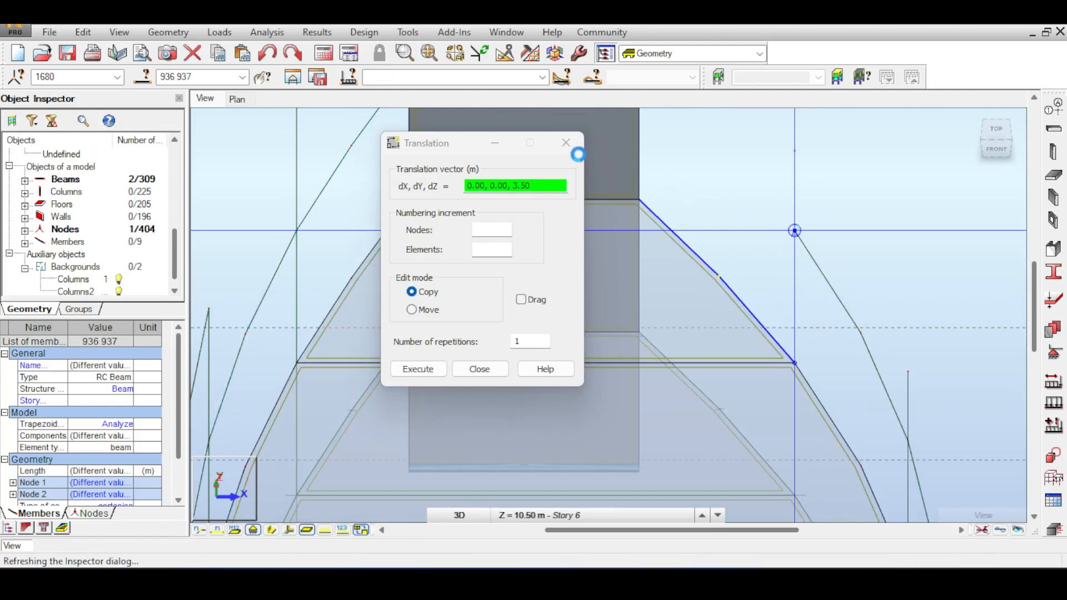
pyautogui.click(566, 143)
pyautogui.scroll(-4, 746, 174)
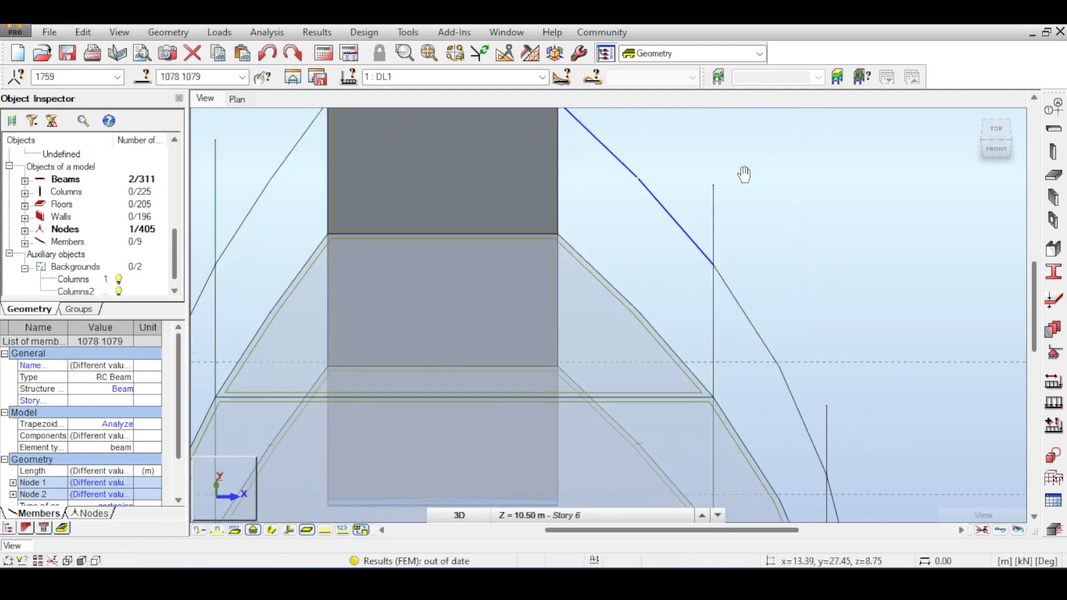
# Step: Delete the leftover curved beams at 14.00 m on the tops of the block's left-side columns
pyautogui.click(848, 207)
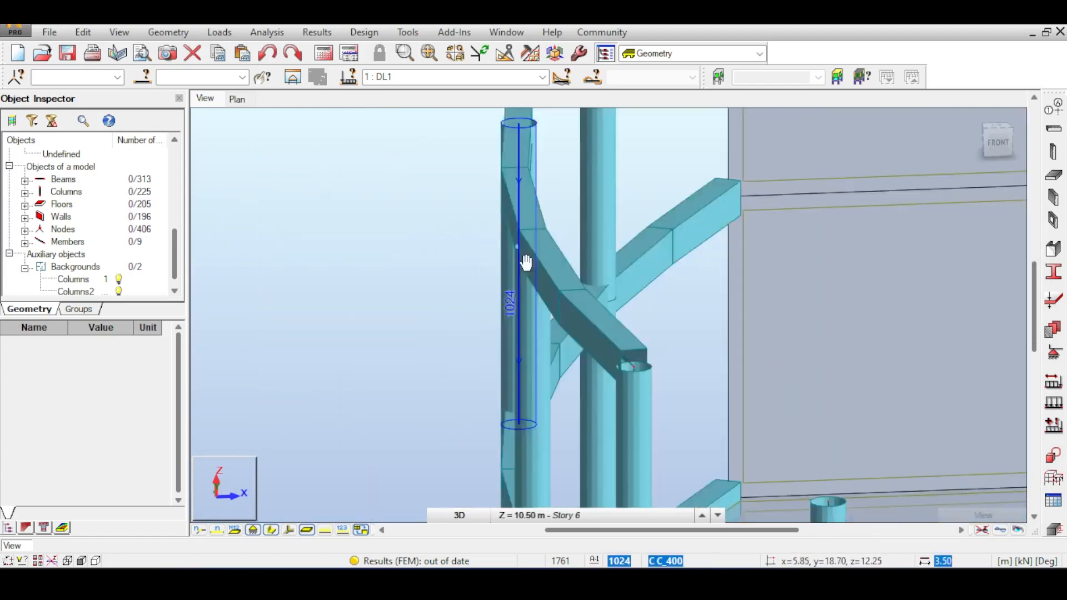
pyautogui.moveTo(526, 263); pyautogui.dragTo(546, 267, button='middle')
pyautogui.scroll(-4, 589, 276)
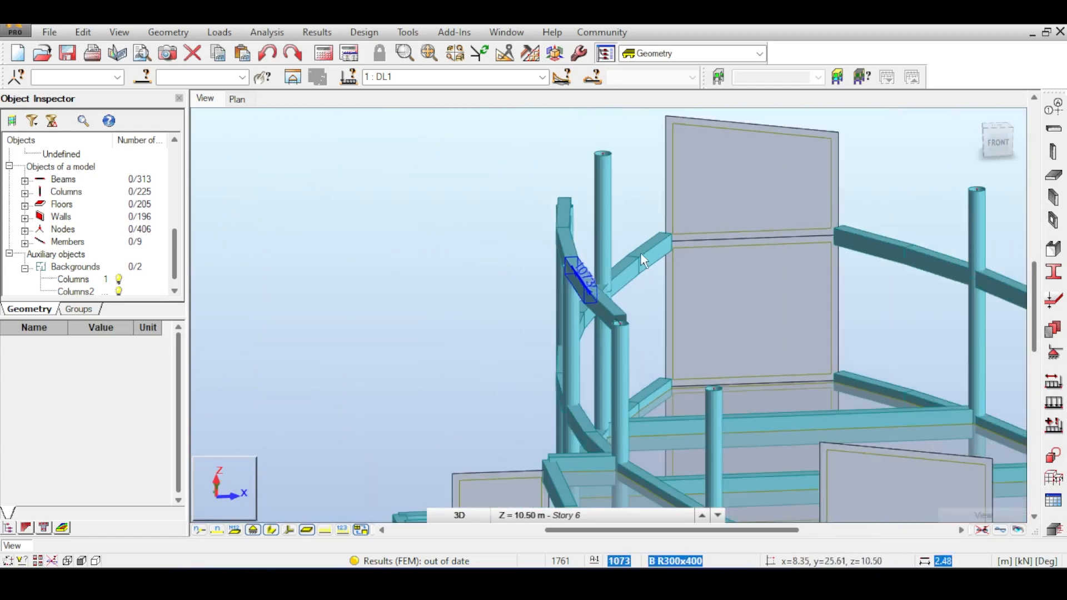
pyautogui.moveTo(640, 254); pyautogui.dragTo(625, 282, button='middle')
pyautogui.scroll(4, 581, 354)
pyautogui.scroll(-5, 637, 326)
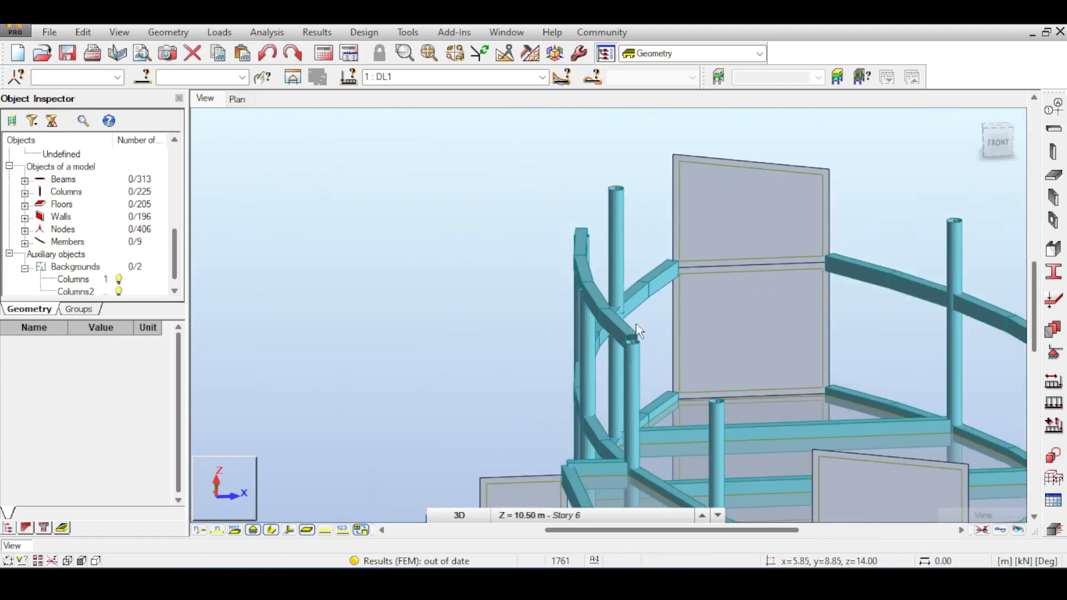
pyautogui.rightClick(500, 298)
pyautogui.click(512, 309)
pyautogui.scroll(3, 605, 324)
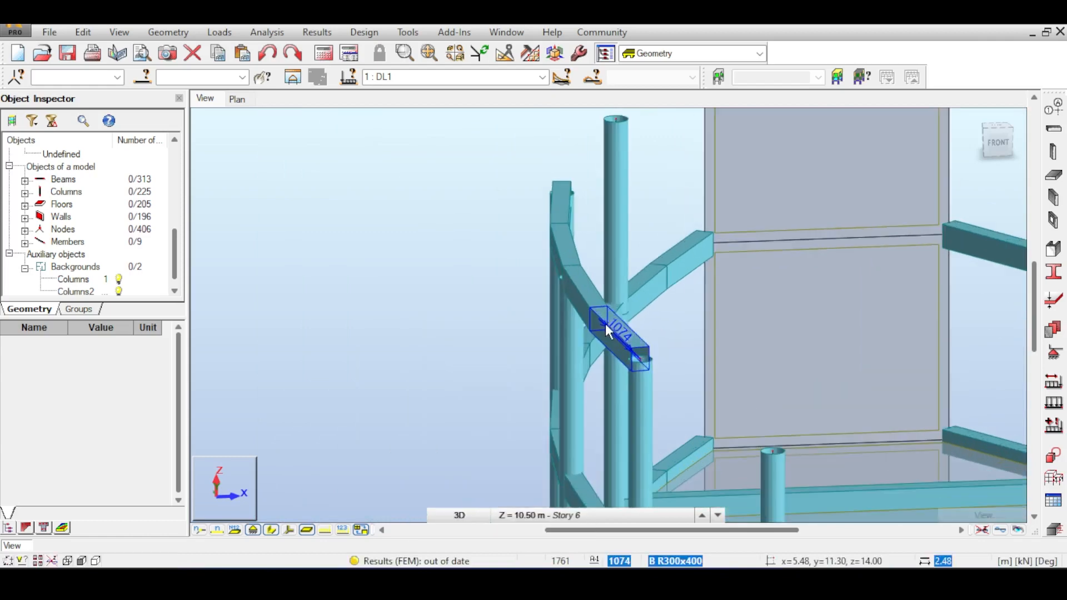
pyautogui.click(606, 323)
pyautogui.scroll(1, 607, 326)
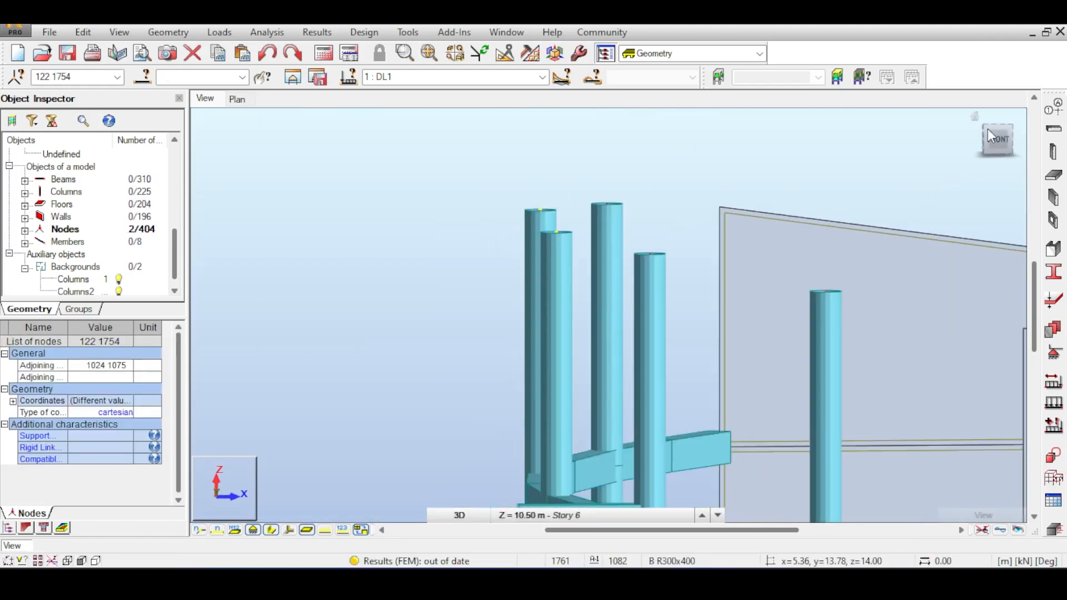
# Step: Draw chained non-horizontal B R300x400 beams along column tops from 7.39, 23.62, 13.79 via 5.85, 18.70, 14.00 and 5.36, 13.77, 14.00 to 5.85, 8.85, 14.00
pyautogui.click(992, 136)
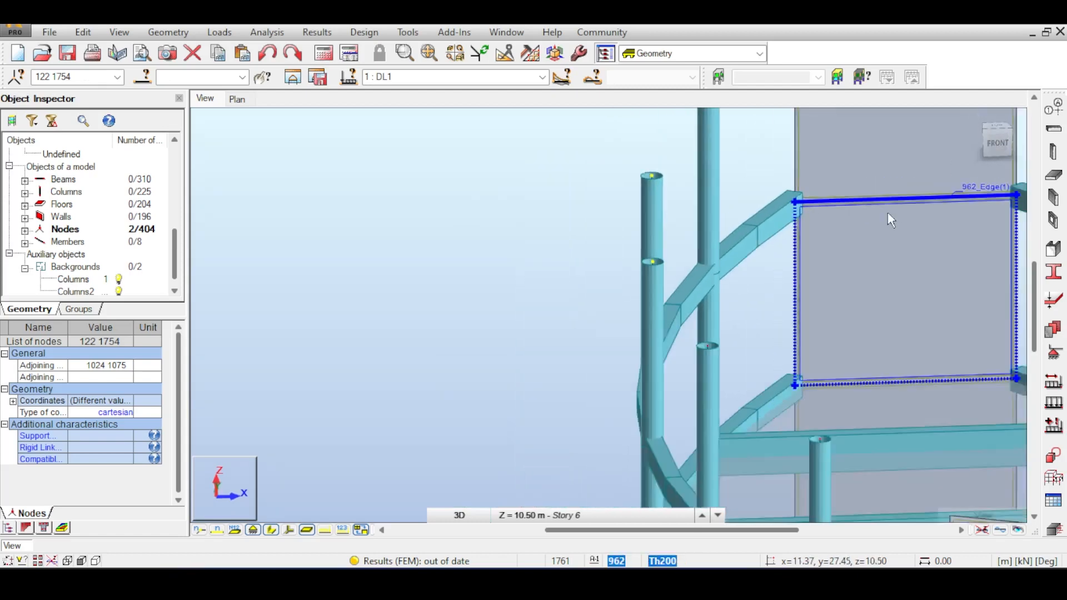
pyautogui.moveTo(888, 212); pyautogui.dragTo(739, 227, button='middle')
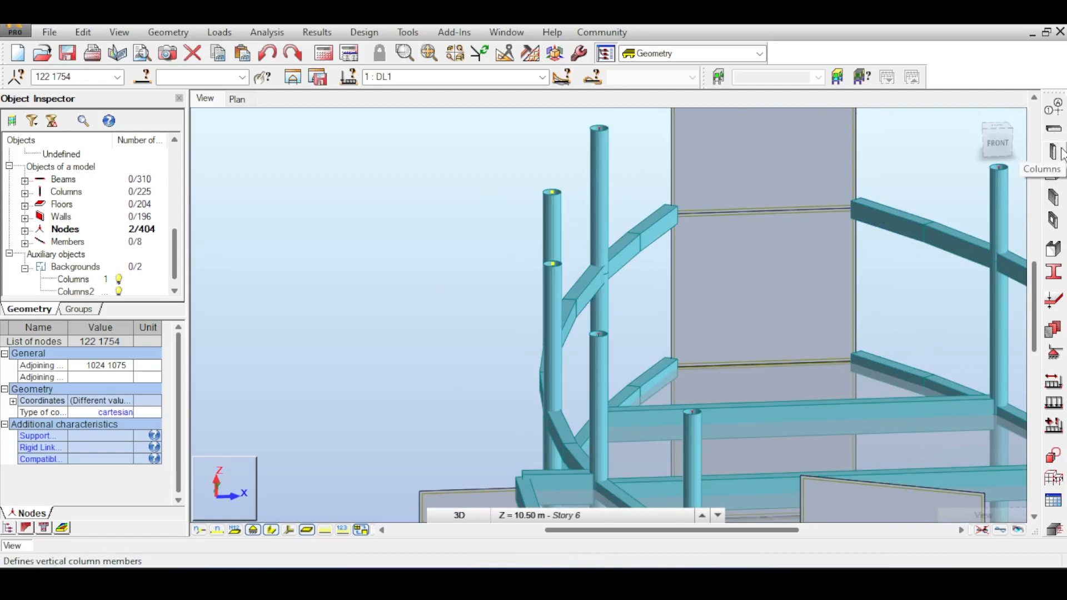
pyautogui.click(1054, 130)
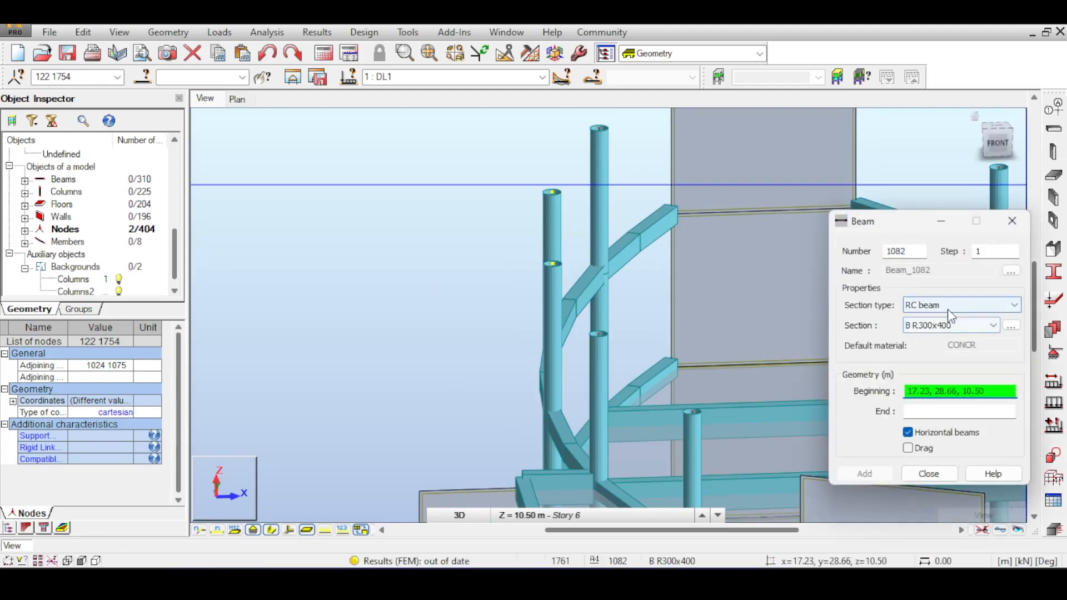
pyautogui.click(909, 446)
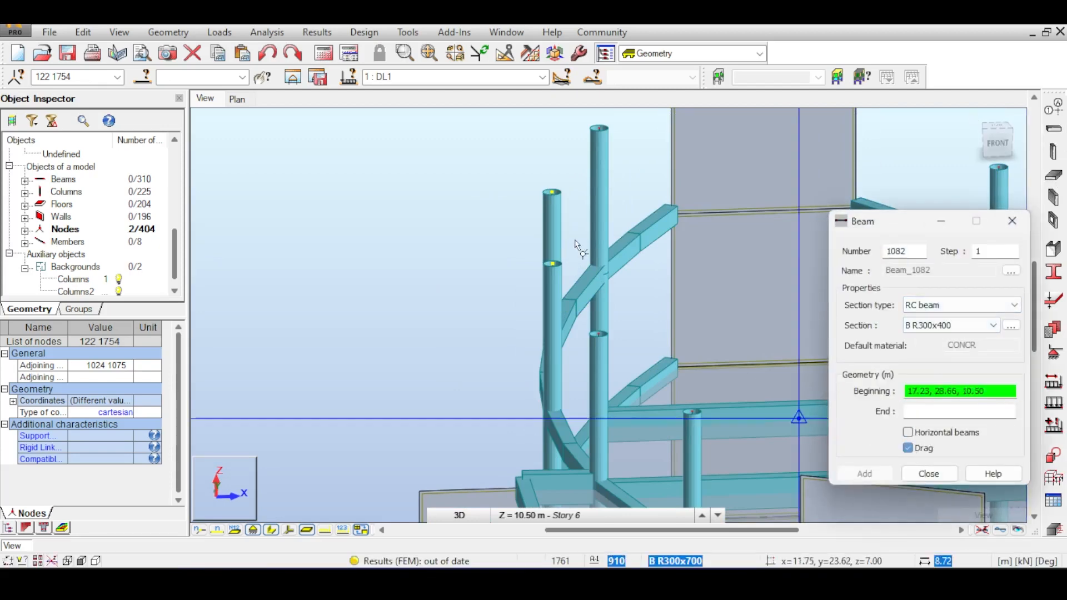
pyautogui.moveTo(593, 153); pyautogui.dragTo(542, 213)
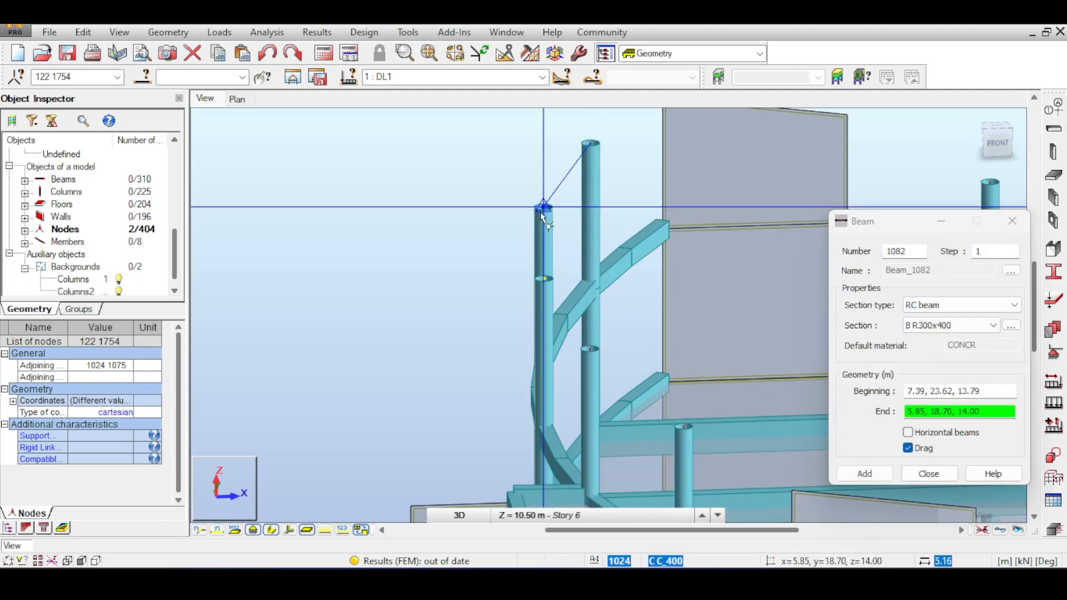
pyautogui.moveTo(548, 271); pyautogui.dragTo(548, 272)
pyautogui.click(547, 280)
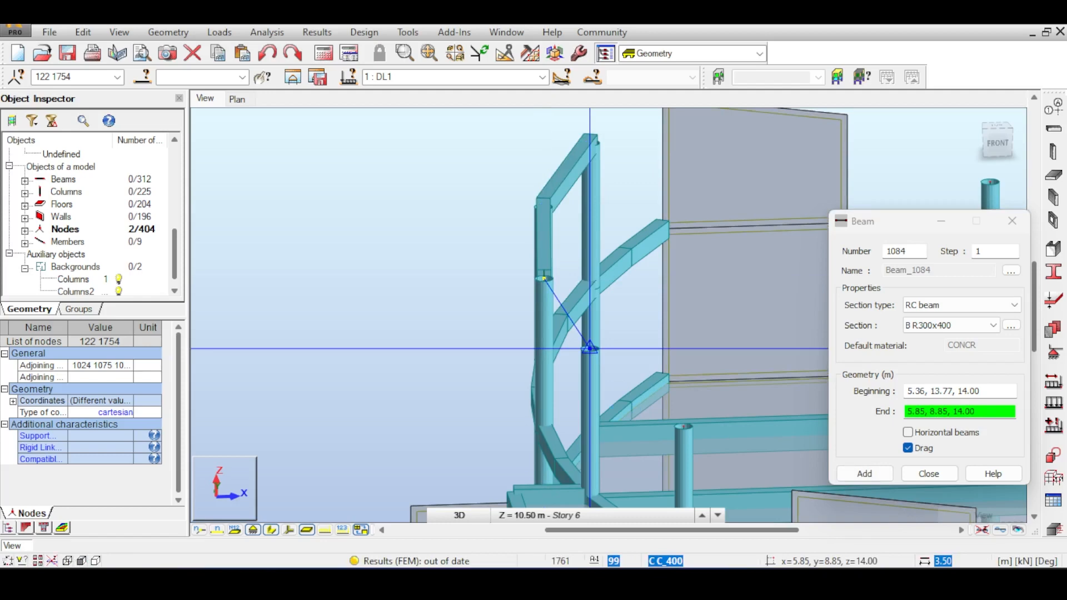
pyautogui.click(590, 349)
# Step: Continue the B R300x400 beam chain over the remaining column and wall tops to close the sloped roof ring, and finish beam entry
pyautogui.scroll(-3, 572, 405)
pyautogui.scroll(3, 560, 384)
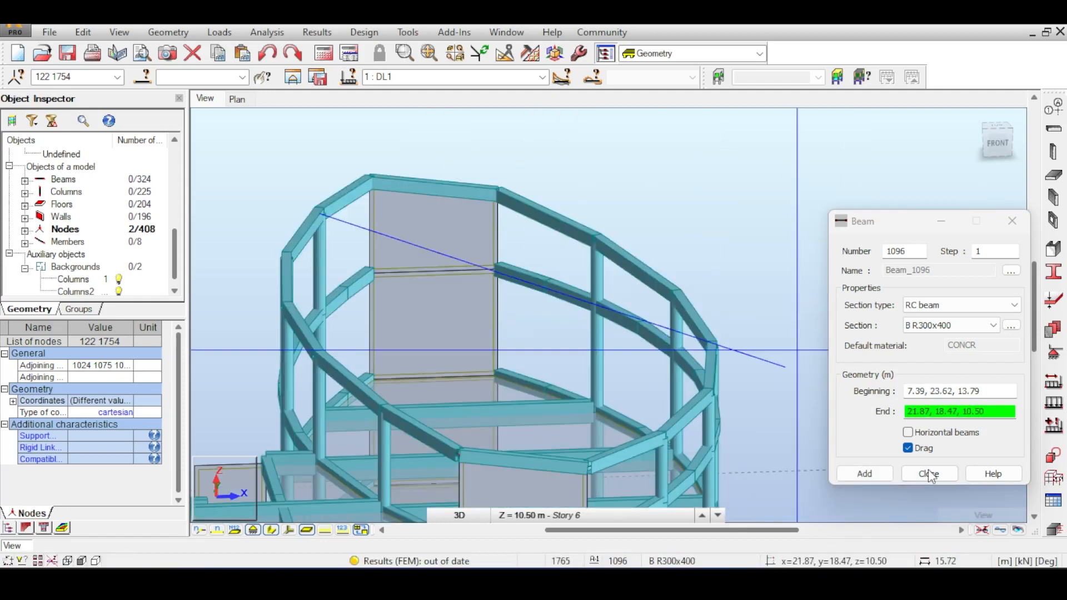
pyautogui.click(927, 473)
pyautogui.click(996, 140)
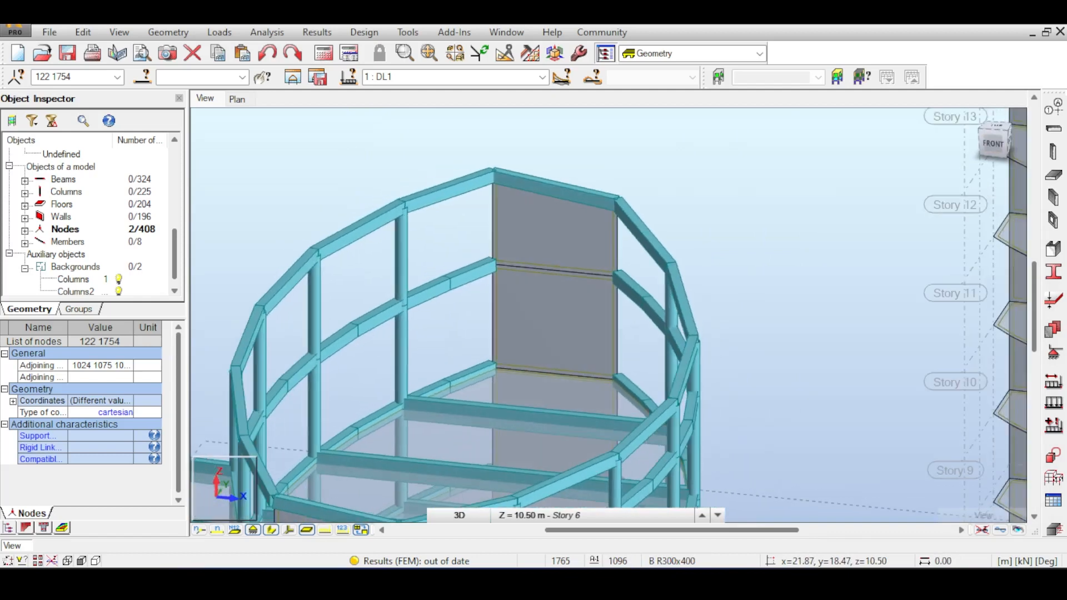
# Step: Start a Th200 shell floor contour on the sloped roof, from 9.36, 0.10, 13.52 to the front wall's other top corner
pyautogui.keyDown('shift'); pyautogui.moveTo(609, 311); pyautogui.dragTo(617, 387, button='middle'); pyautogui.keyUp('shift')
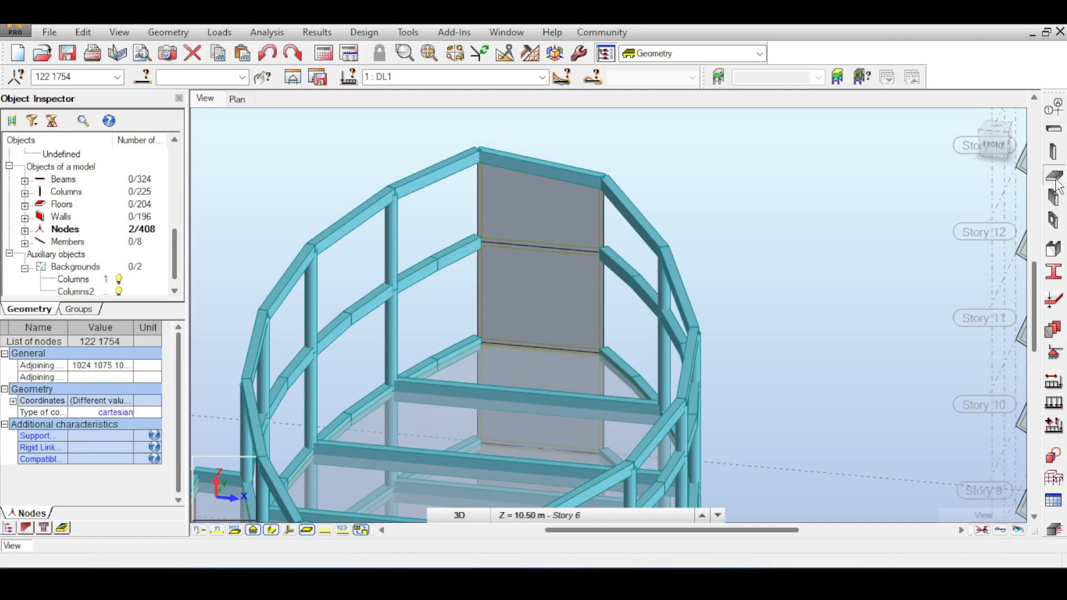
pyautogui.click(1056, 181)
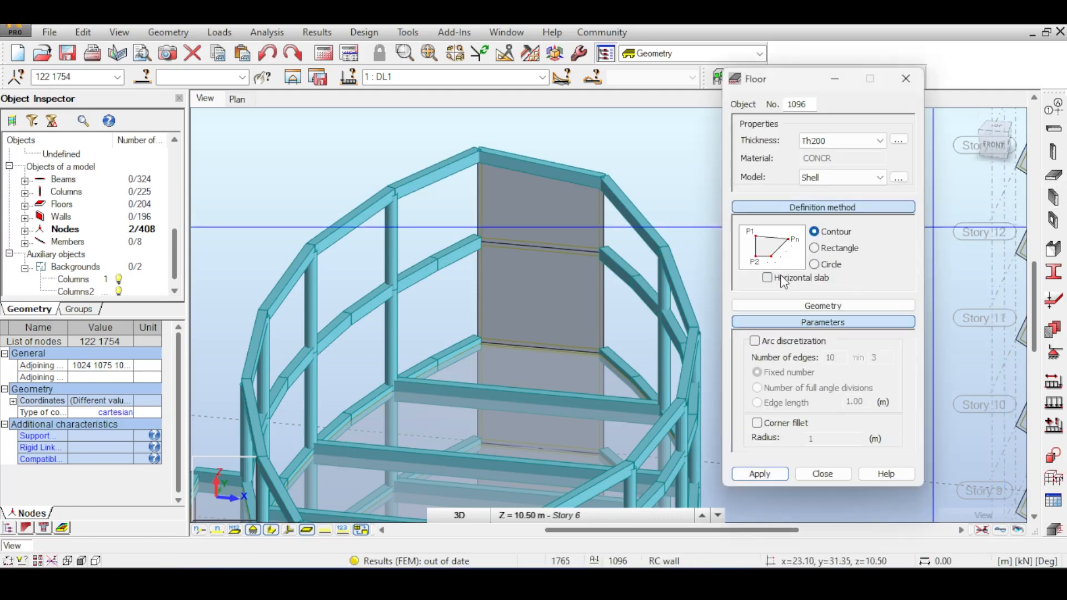
pyautogui.moveTo(571, 346); pyautogui.dragTo(600, 195, button='middle')
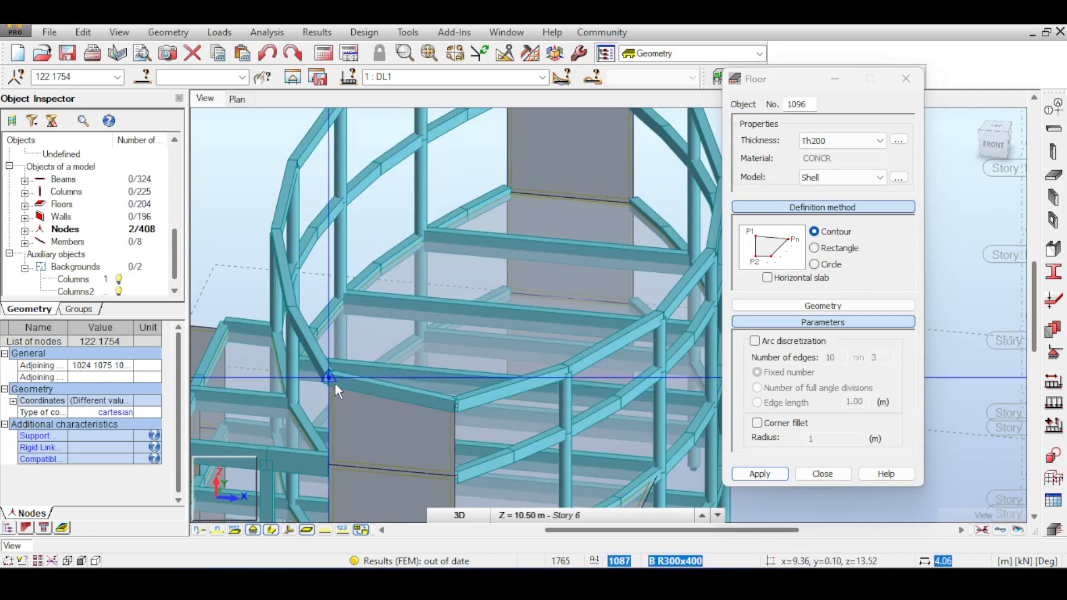
pyautogui.moveTo(354, 297); pyautogui.dragTo(394, 377, button='middle')
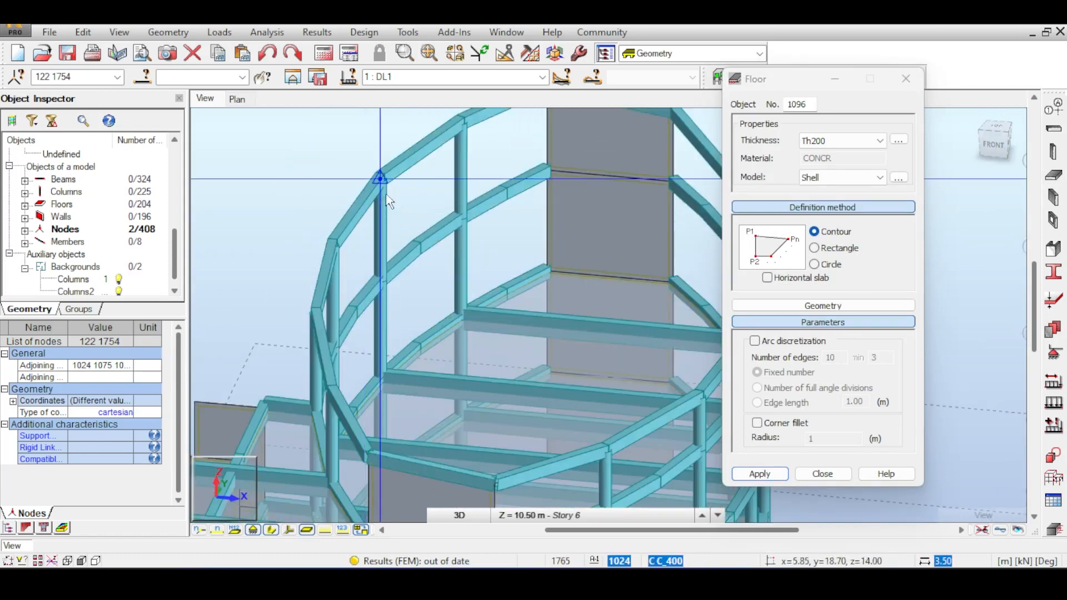
pyautogui.moveTo(374, 192)
pyautogui.mouseDown(button='middle')
pyautogui.moveTo(375, 391)
pyautogui.moveTo(349, 441)
pyautogui.mouseUp(button='middle')
pyautogui.click(340, 381)
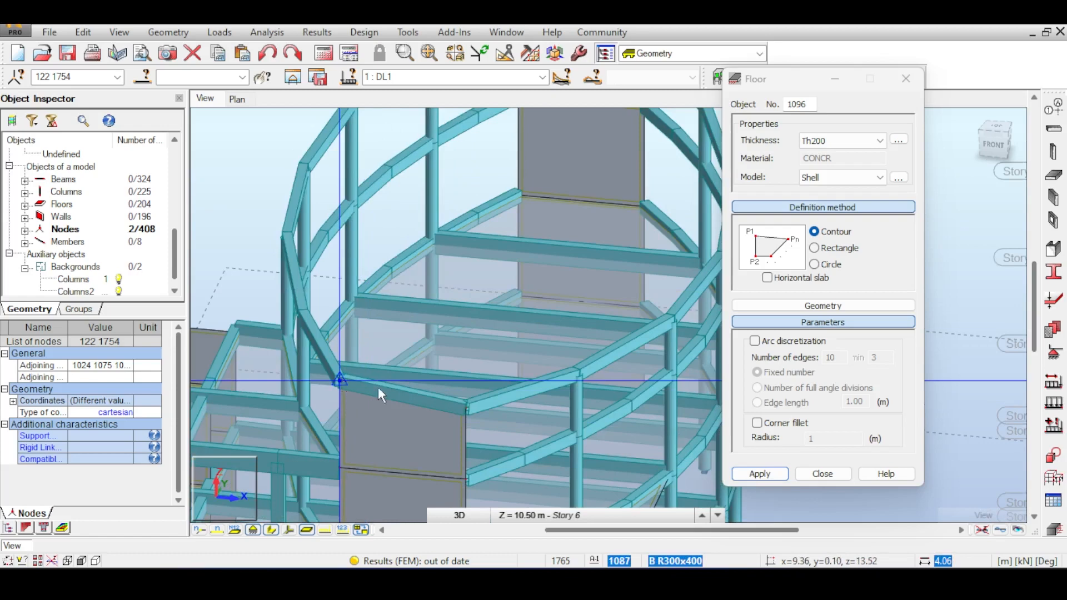
pyautogui.click(465, 407)
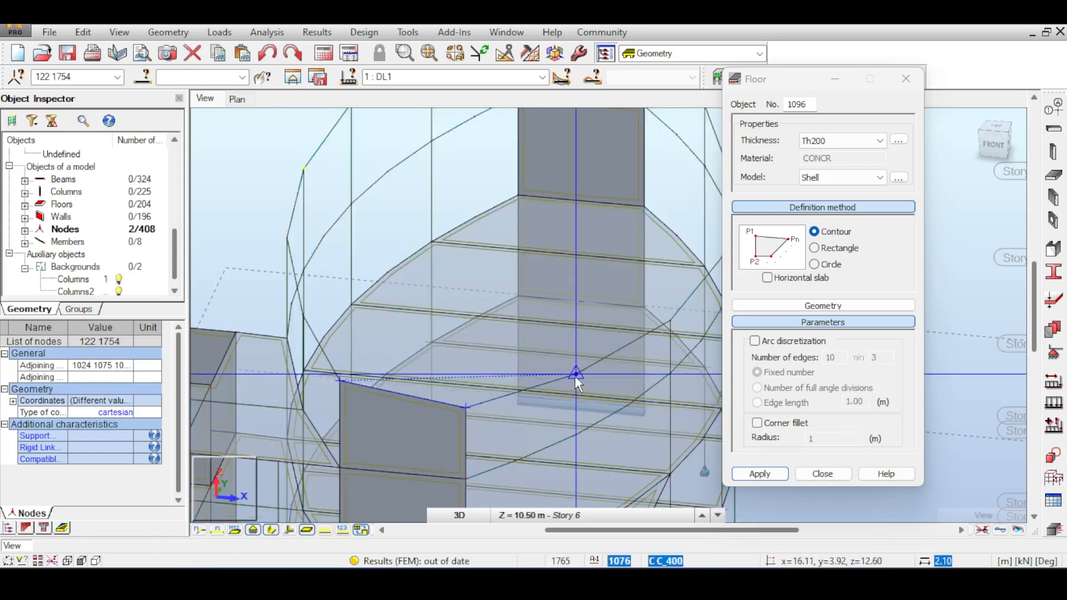
# Step: Continue the roof floor contour through 16.11, 3.92, 12.60 and the low-side ring nodes to 16.11, 23.62, 12.60 and the rear wall's near corner
pyautogui.click(575, 375)
pyautogui.moveTo(622, 344); pyautogui.dragTo(547, 384, button='middle')
pyautogui.click(615, 337)
pyautogui.click(601, 319)
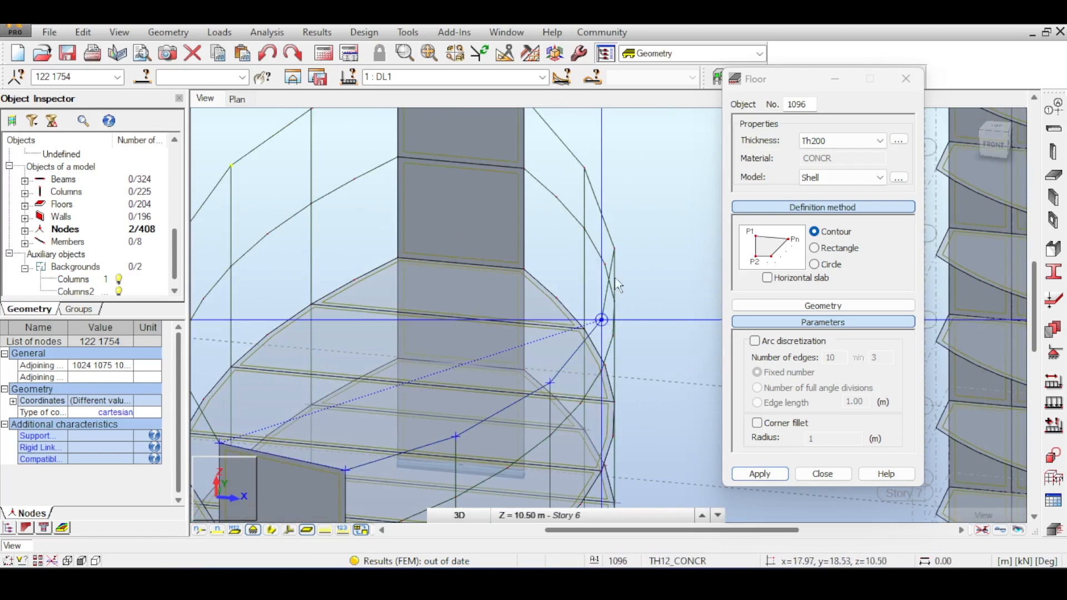
pyautogui.click(614, 249)
pyautogui.moveTo(615, 250); pyautogui.dragTo(639, 334, button='middle')
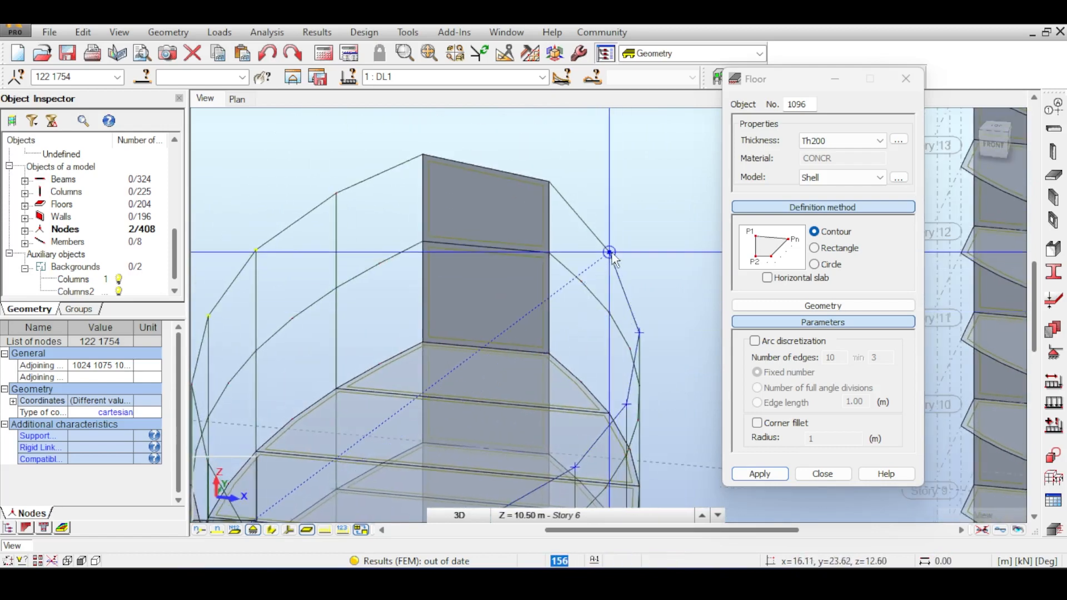
pyautogui.click(548, 181)
# Step: Run the floor contour over the rear wall's other corner and the high-side ring nodes via 5.85, 18.70, 14.00, closing it at 9.36, 0.10, 13.52
pyautogui.moveTo(424, 151); pyautogui.dragTo(474, 88, button='middle')
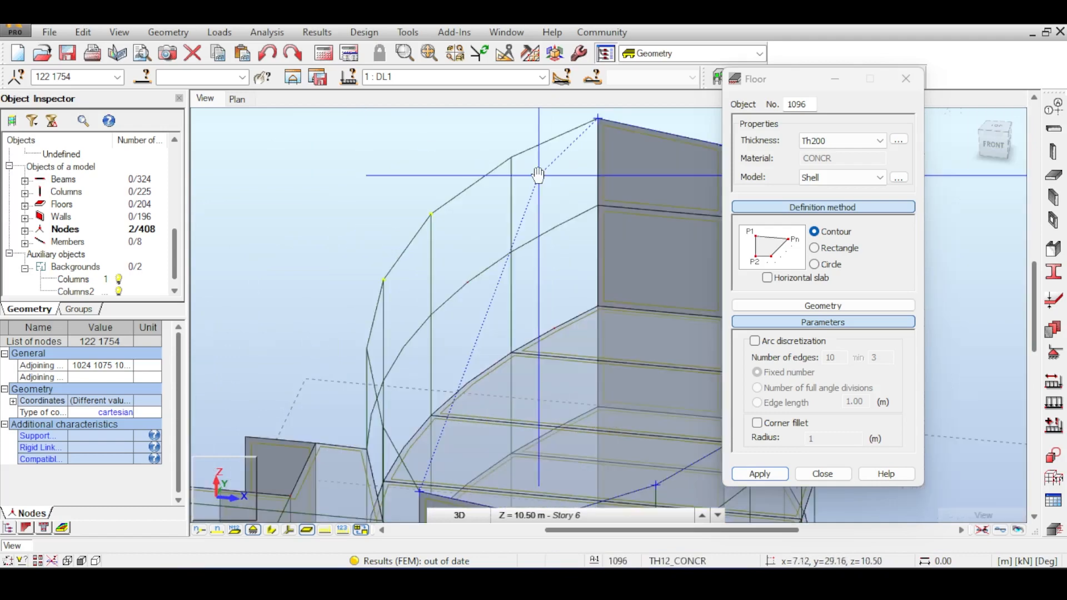
pyautogui.click(511, 157)
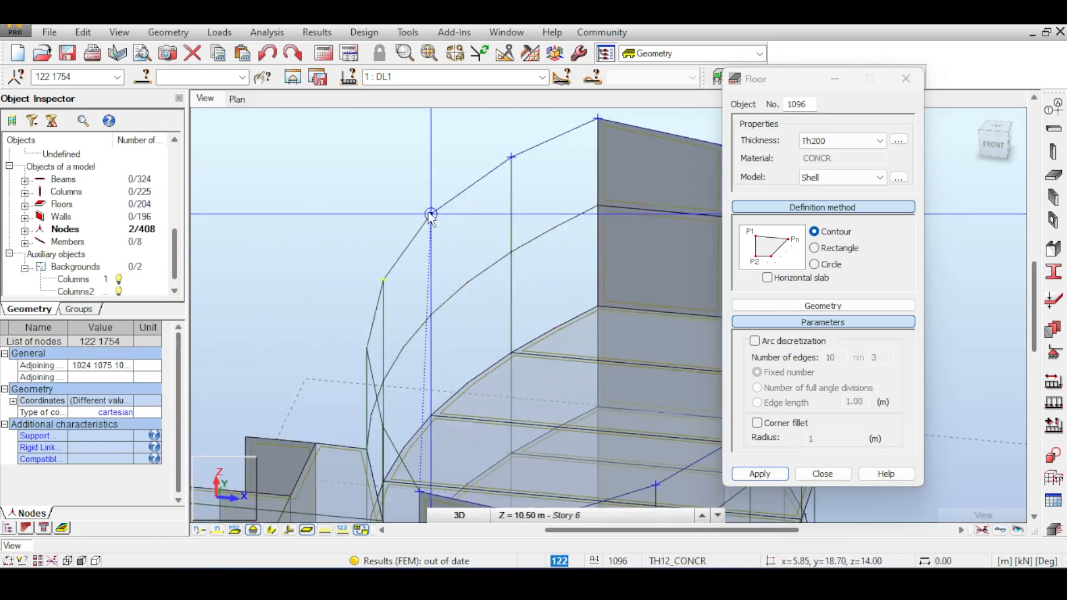
pyautogui.click(430, 214)
pyautogui.moveTo(399, 330); pyautogui.dragTo(442, 255, button='middle')
pyautogui.scroll(2, 439, 259)
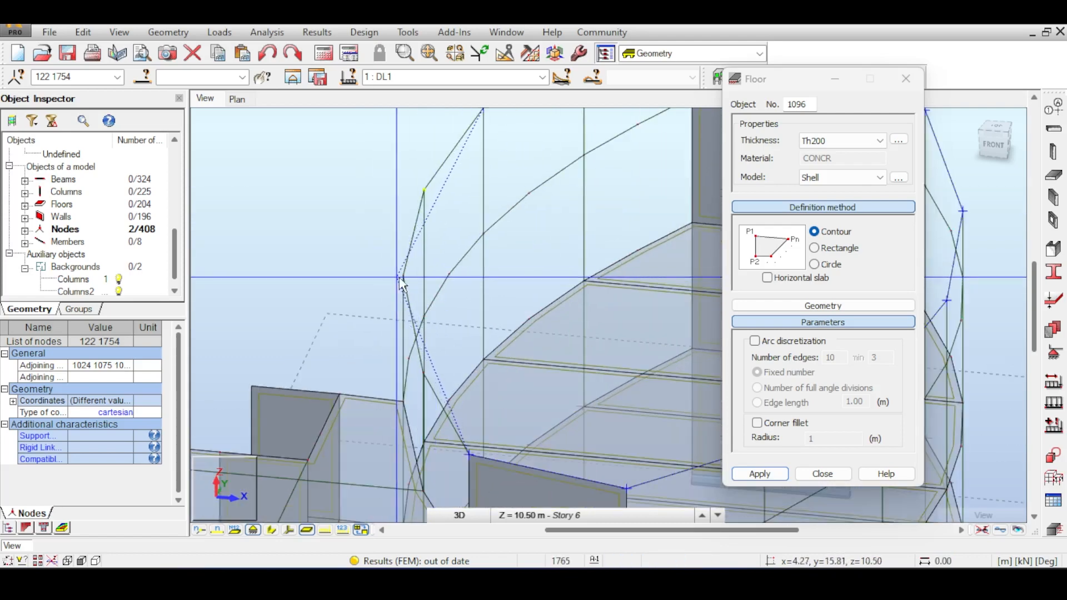
pyautogui.click(403, 276)
pyautogui.scroll(4, 428, 385)
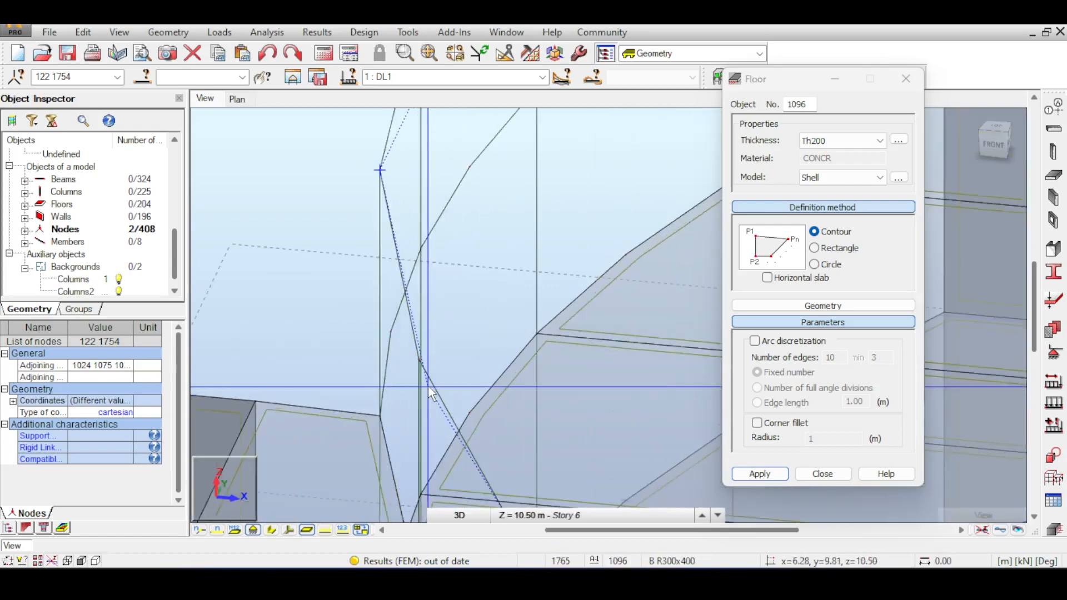
pyautogui.scroll(5, 495, 364)
pyautogui.moveTo(284, 338); pyautogui.dragTo(371, 346, button='middle')
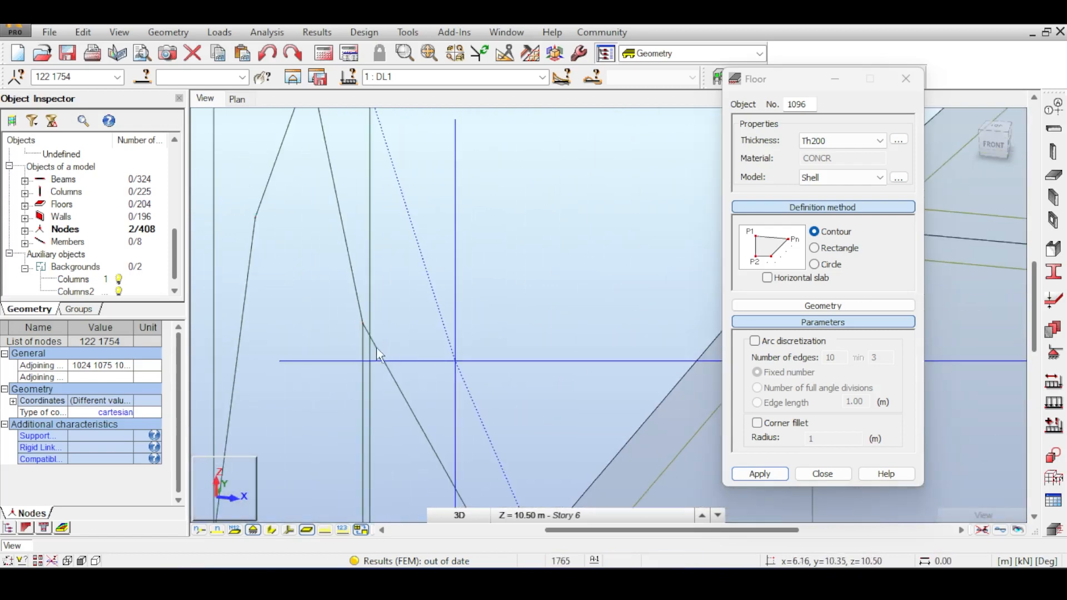
pyautogui.scroll(-6, 465, 395)
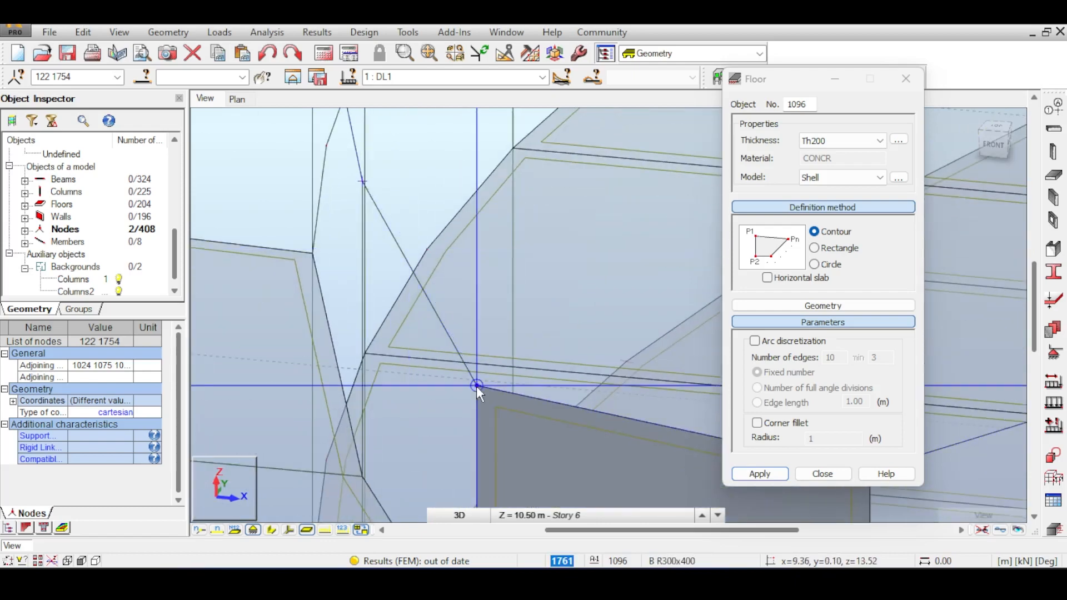
pyautogui.click(475, 385)
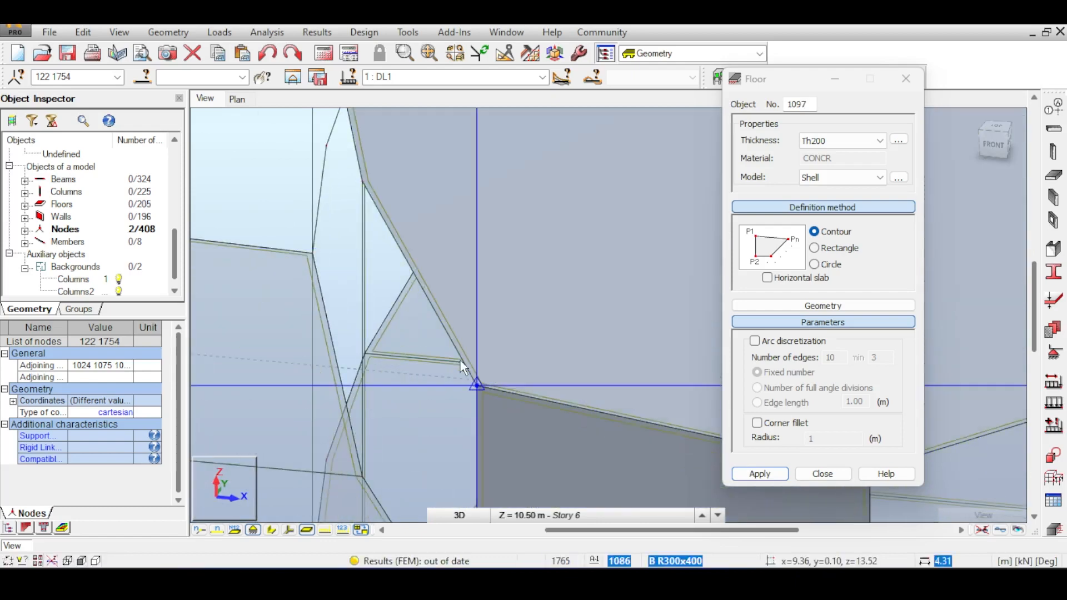
# Step: Add a triangular Th200 floor between 5.36, 13.77, 14.00, the roof slab edge at 5.85, 13.78, 14.00 and 5.85, 18.70, 14.00
pyautogui.scroll(4, 464, 368)
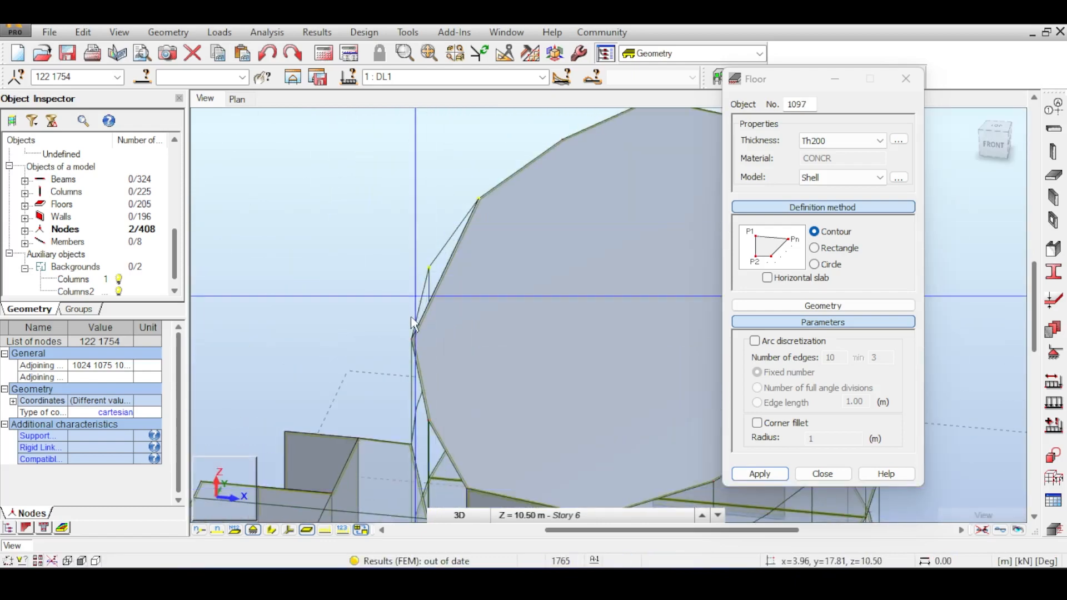
pyautogui.scroll(3, 423, 289)
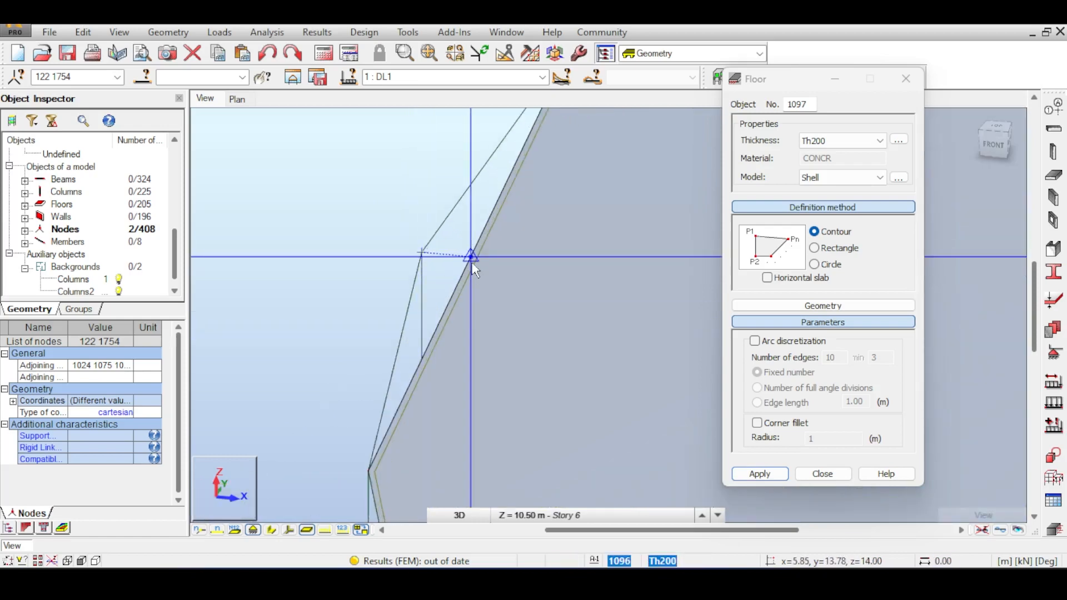
pyautogui.moveTo(555, 111); pyautogui.dragTo(474, 251, button='middle')
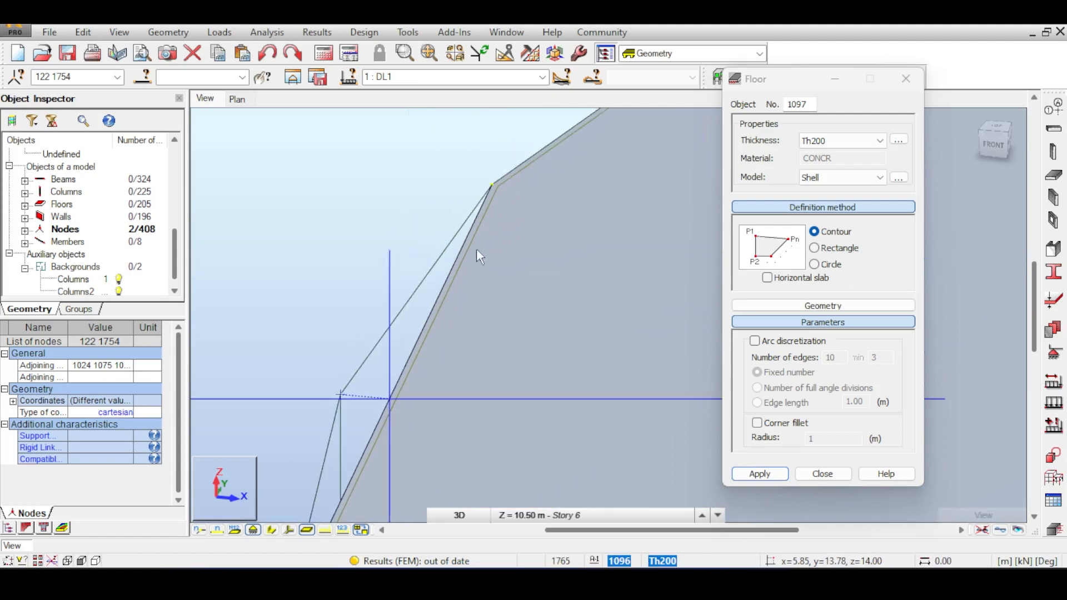
pyautogui.click(491, 185)
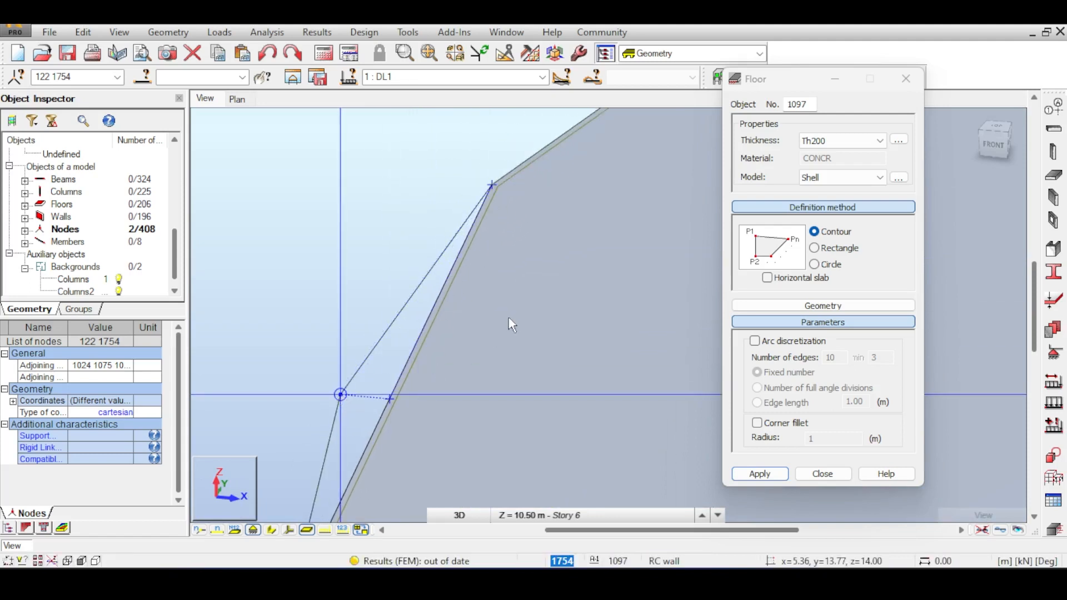
# Step: Fill the adjacent gap with a triangular Th200 floor joining 5.36, 13.77, 14.00, 5.85, 13.78, 14.00 and 5.85, 8.85, 14.00, and finish floor entry
pyautogui.moveTo(557, 266); pyautogui.dragTo(612, 209, button='middle')
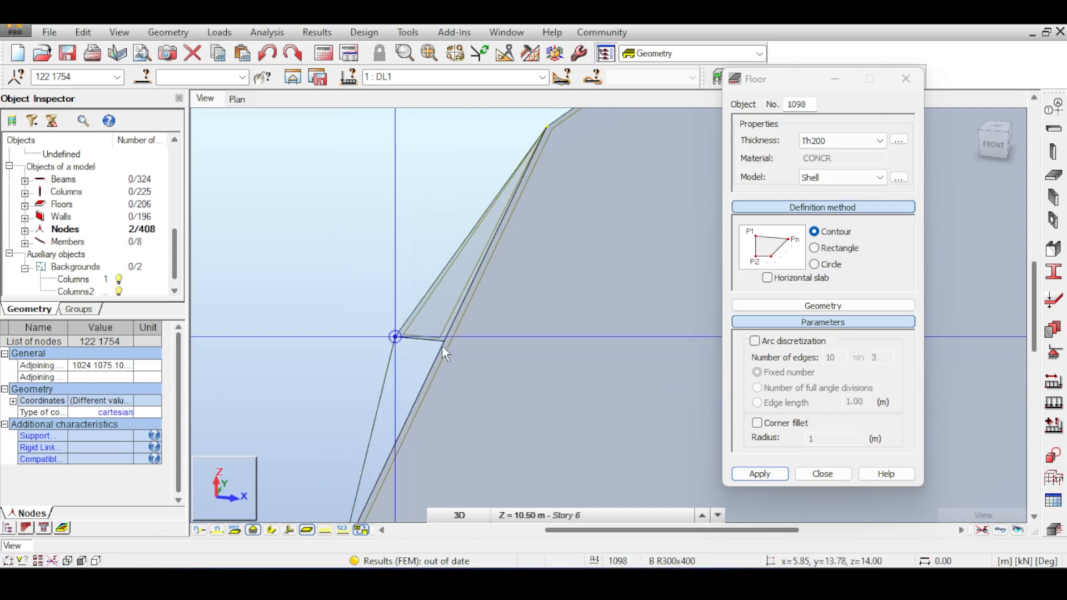
pyautogui.moveTo(432, 395)
pyautogui.mouseDown(button='middle')
pyautogui.moveTo(468, 329)
pyautogui.moveTo(425, 381)
pyautogui.mouseUp(button='middle')
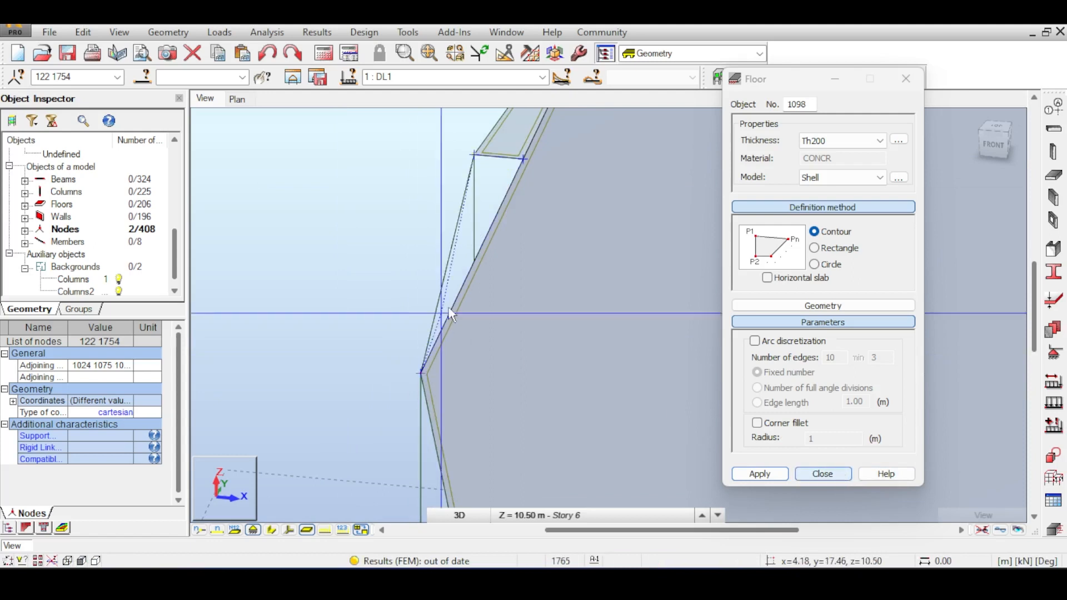
pyautogui.click(474, 155)
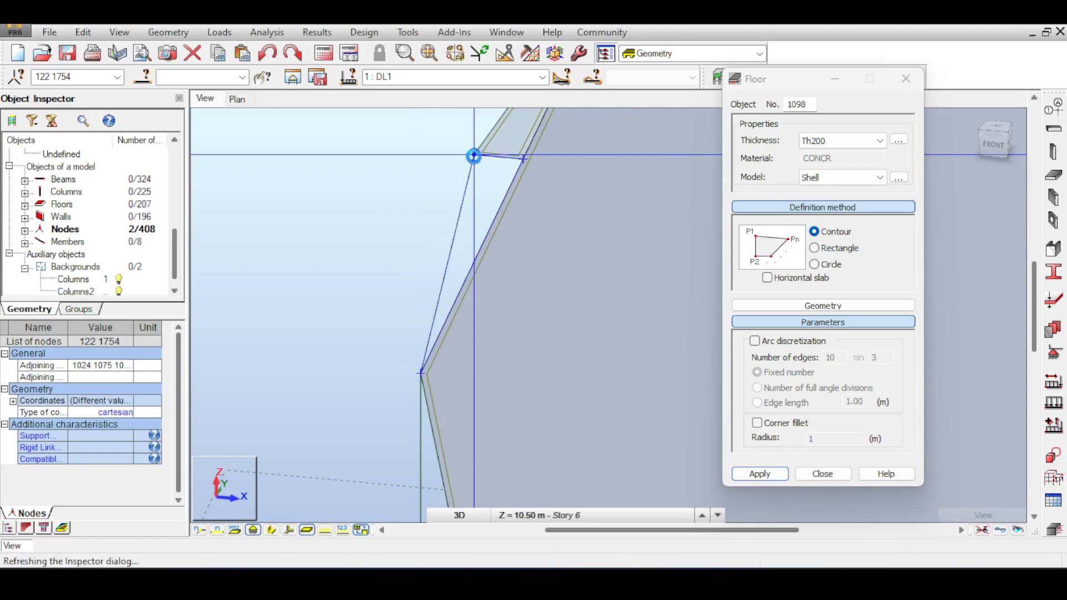
pyautogui.click(832, 474)
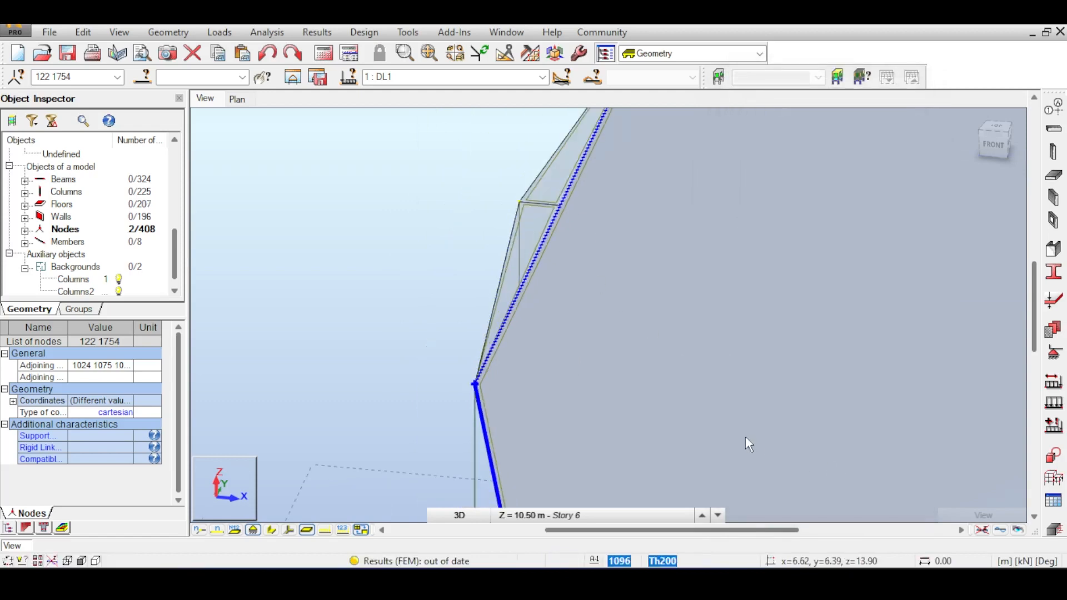
# Step: Draw the first two non-horizontal B R300x700 RC beams across the roof, from 16.11, 3.92, 12.60 and its next ring node, the second ending at 5.85, 8.85, 14.00
pyautogui.scroll(-5, 745, 436)
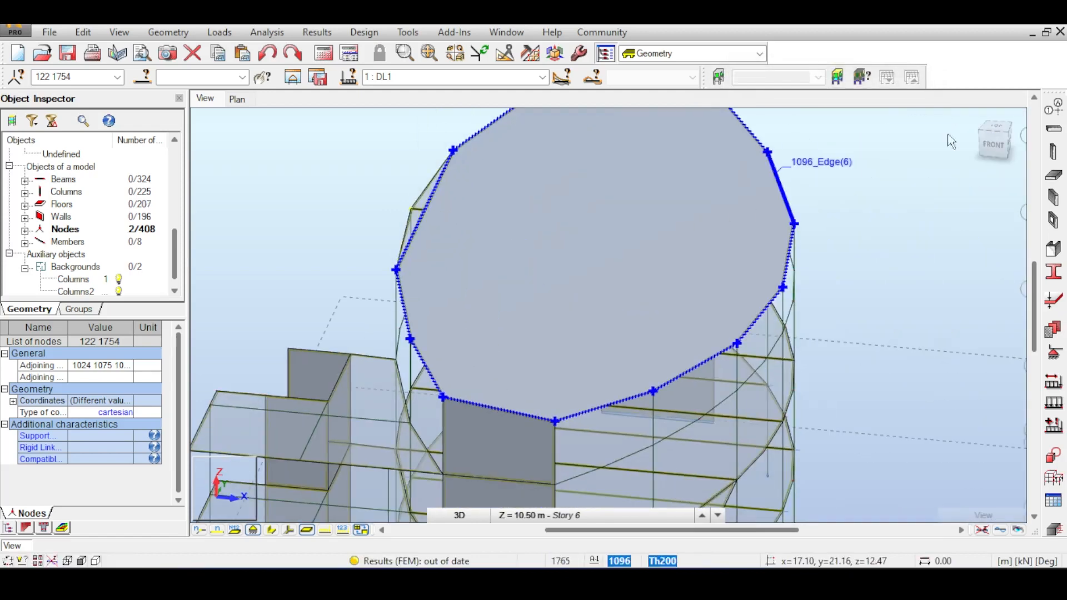
pyautogui.click(1054, 128)
pyautogui.click(934, 327)
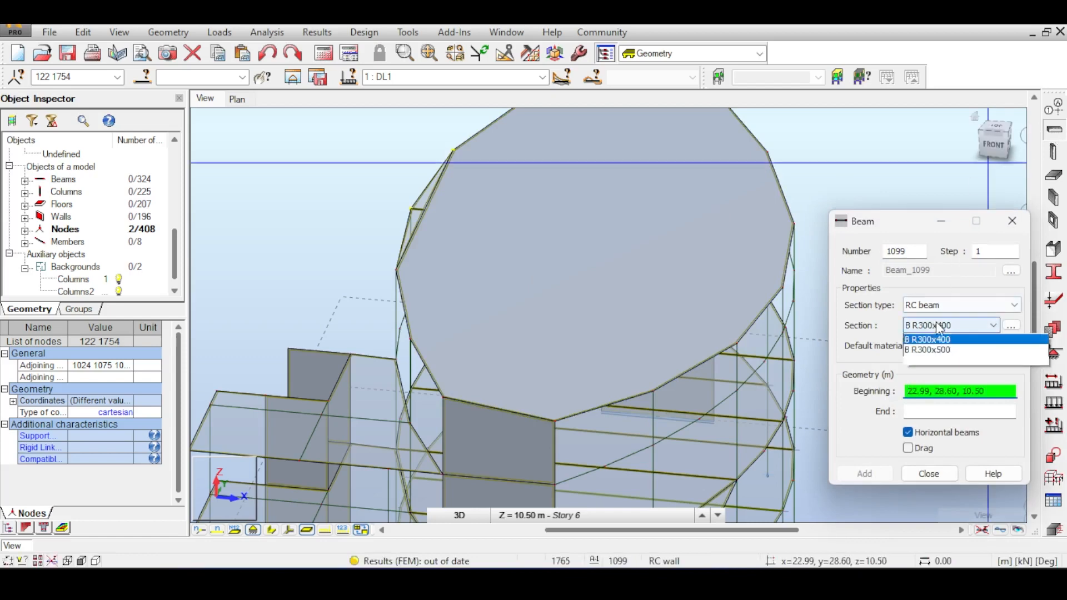
pyautogui.click(937, 369)
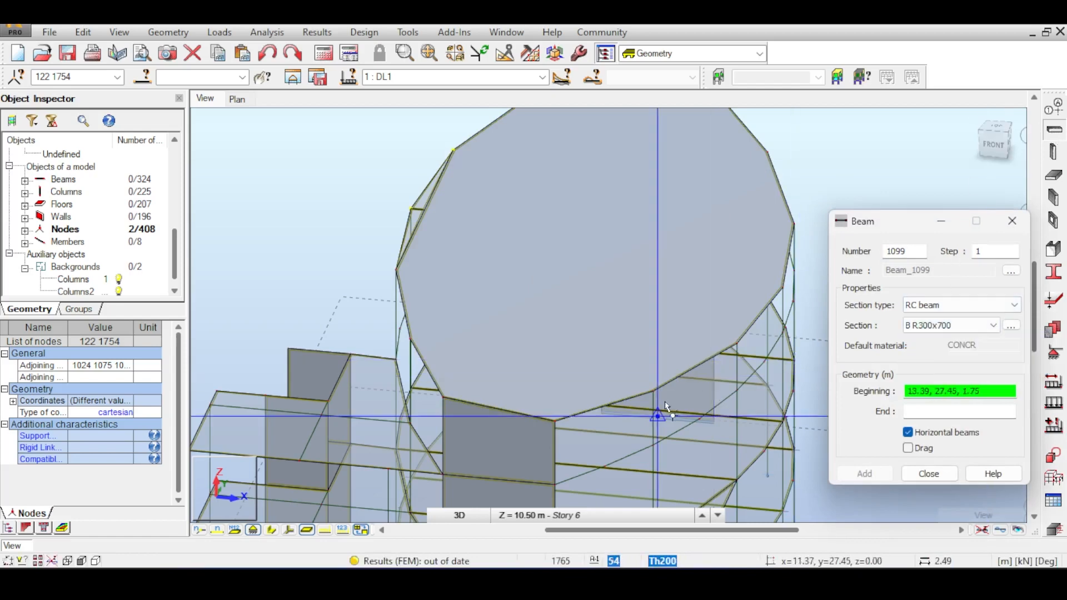
pyautogui.click(908, 433)
pyautogui.click(655, 391)
pyautogui.keyDown('shift'); pyautogui.moveTo(655, 391); pyautogui.dragTo(679, 391, button='middle'); pyautogui.keyUp('shift')
pyautogui.click(434, 345)
pyautogui.click(755, 338)
pyautogui.click(410, 275)
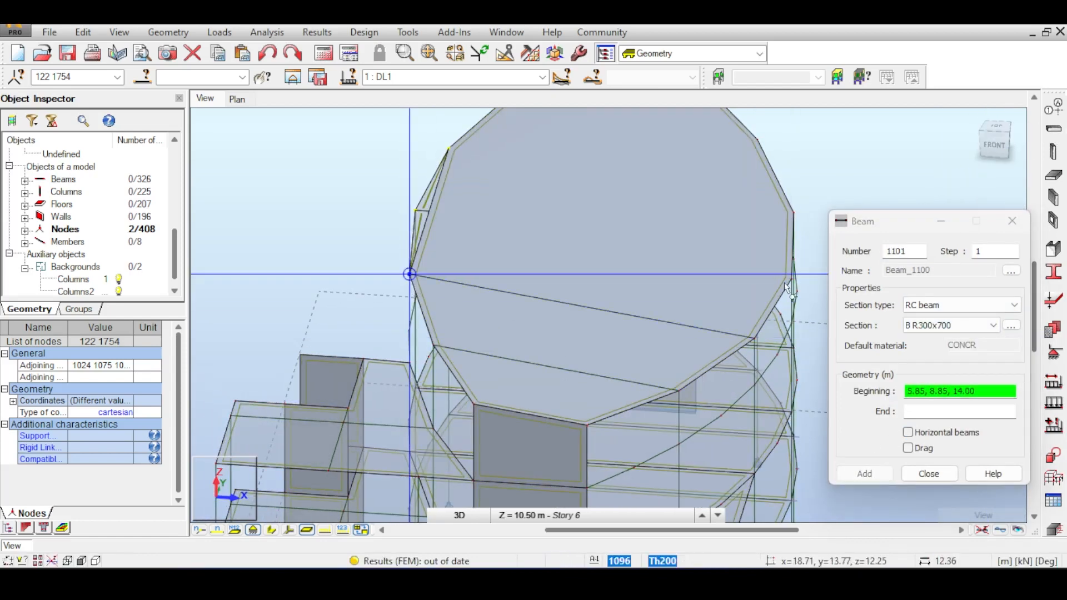
# Step: Draw the remaining B R300x700 beams between opposite roof ring nodes, ending with 16.11, 23.62, 12.60 to 7.39, 23.62, 13.79, and finish beam entry
pyautogui.click(791, 279)
pyautogui.click(432, 212)
pyautogui.moveTo(554, 191); pyautogui.dragTo(433, 298, button='middle')
pyautogui.scroll(1, 434, 298)
pyautogui.click(693, 321)
pyautogui.click(320, 251)
pyautogui.click(653, 242)
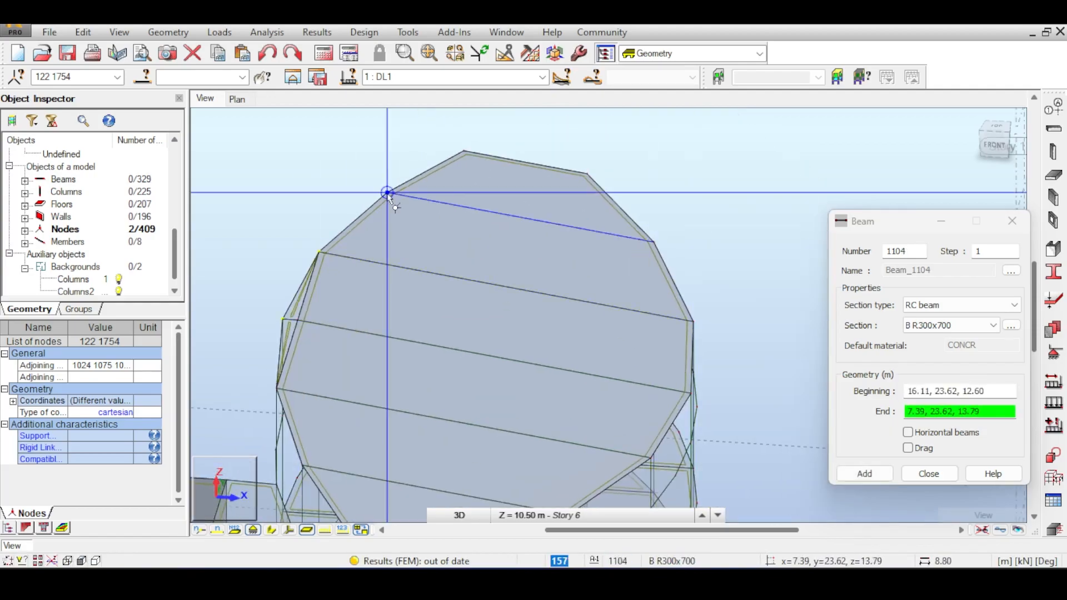
pyautogui.click(388, 193)
pyautogui.click(1012, 221)
# Step: Examine the finished roof in a rendered view with materials, shadow and ground, looking from the front
pyautogui.scroll(-3, 904, 192)
pyautogui.moveTo(995, 143); pyautogui.dragTo(1024, 129)
pyautogui.click(1018, 530)
pyautogui.click(1001, 139)
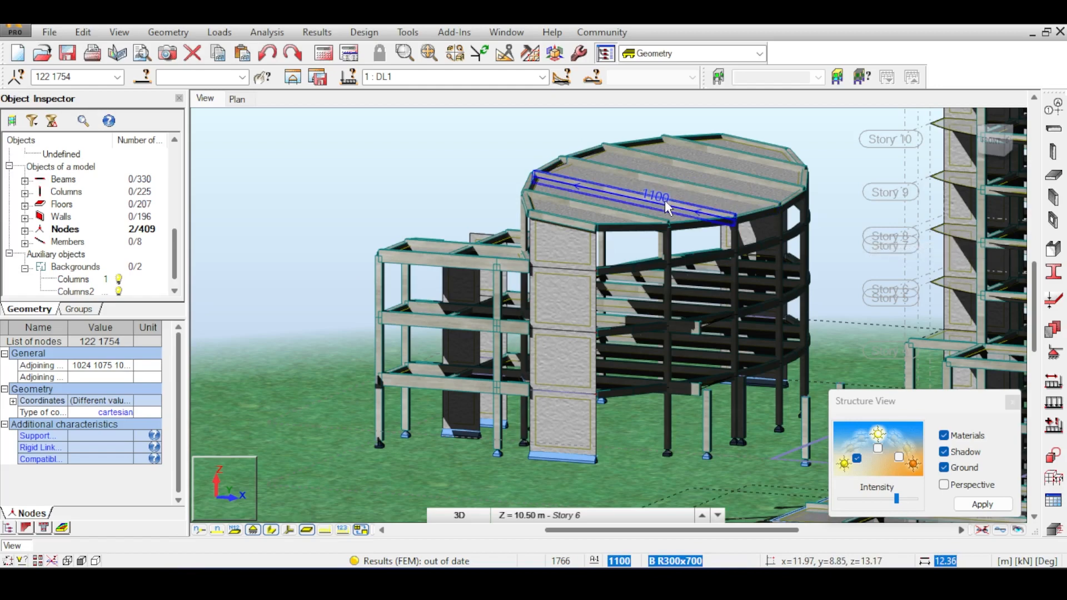
pyautogui.click(1015, 142)
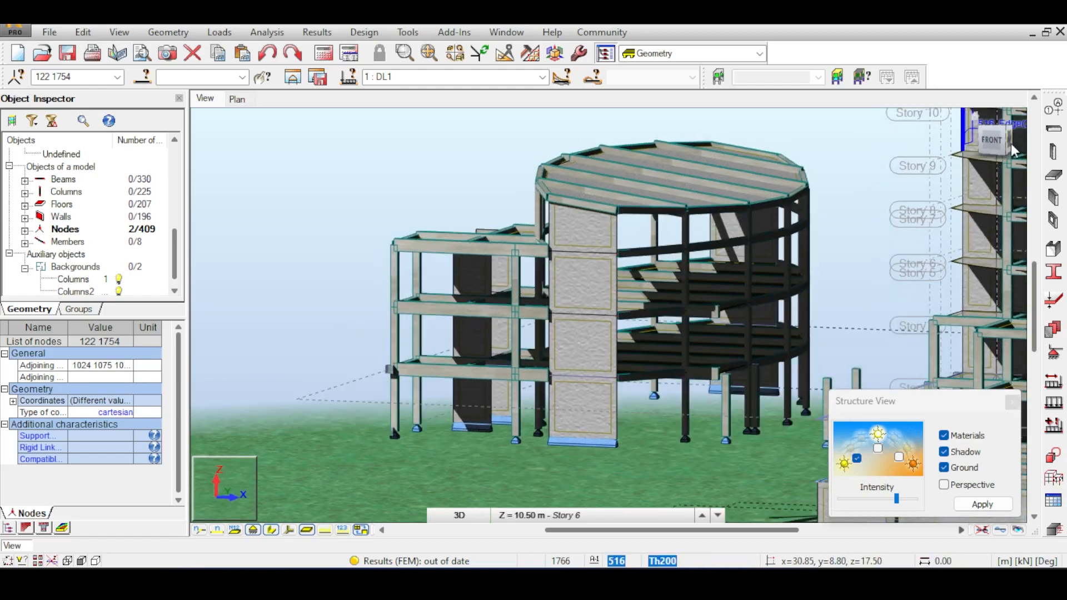